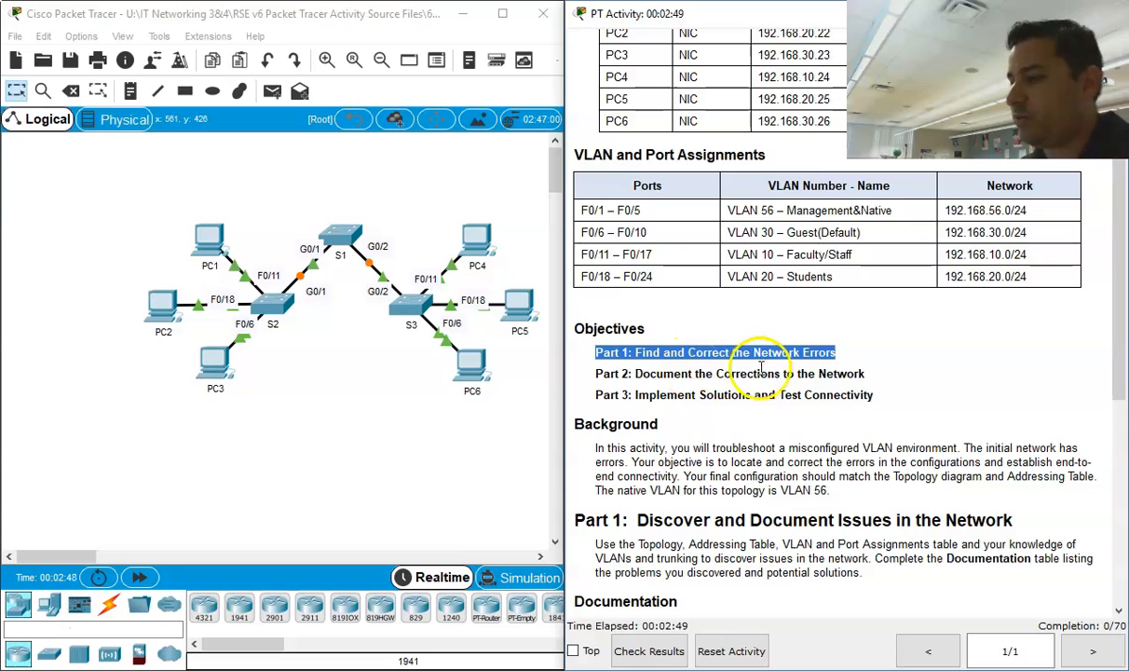
Step: Read the three listed objectives of the VLAN troubleshooting activity
left_click(875, 376)
triple_click(874, 376)
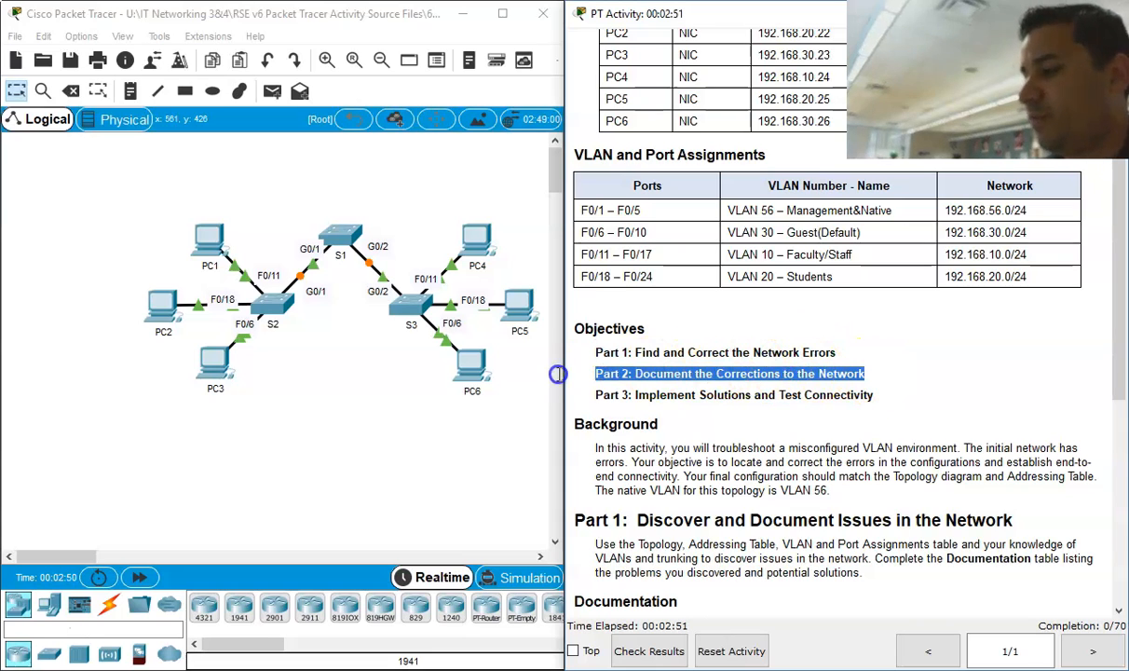
left_click_drag(897, 397, 836, 407)
left_click_drag(644, 406, 598, 390)
scroll(615, 401, "down", 3)
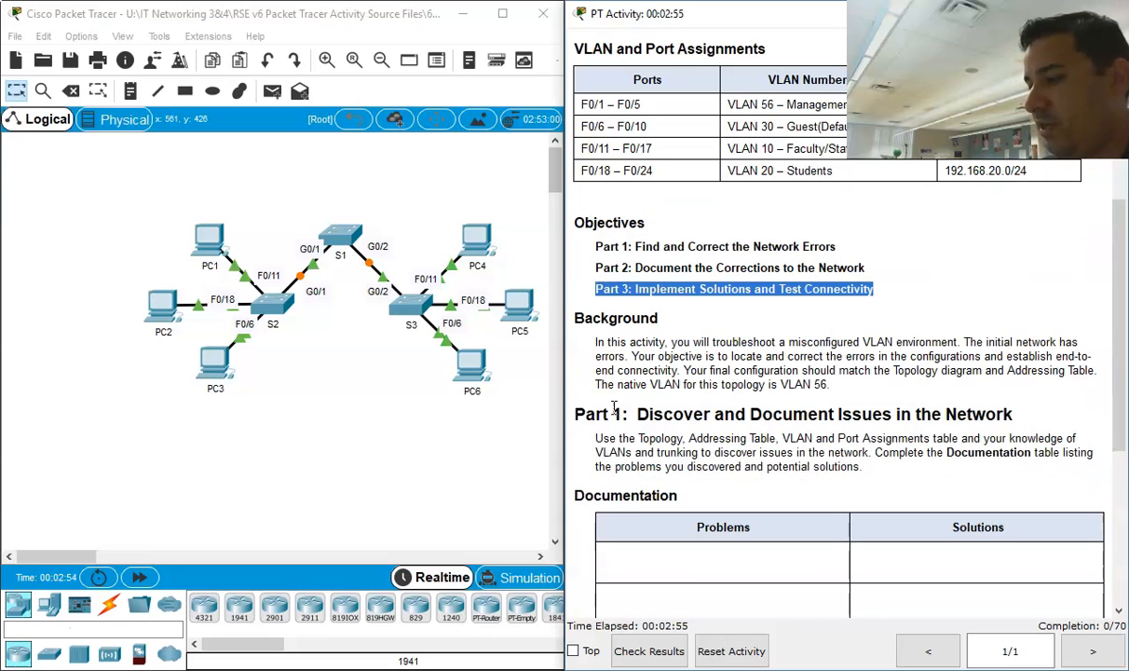
Step: Read the Background section of the instructions, including the final configuration requirements and the native VLAN
left_click(846, 384)
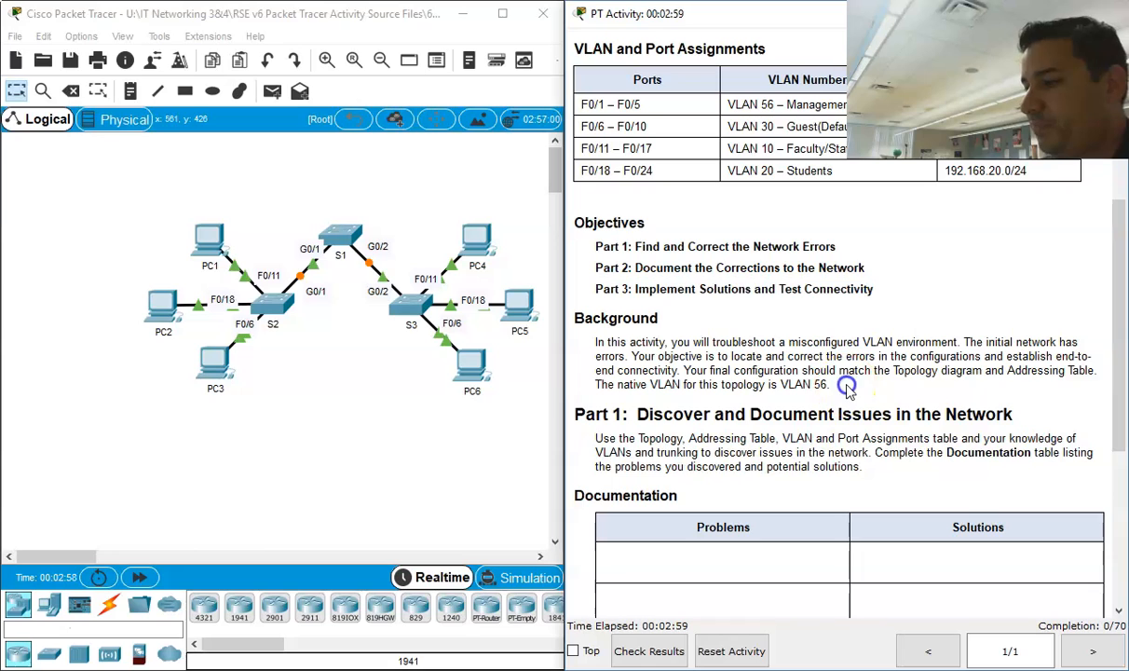
left_click_drag(683, 342, 891, 340)
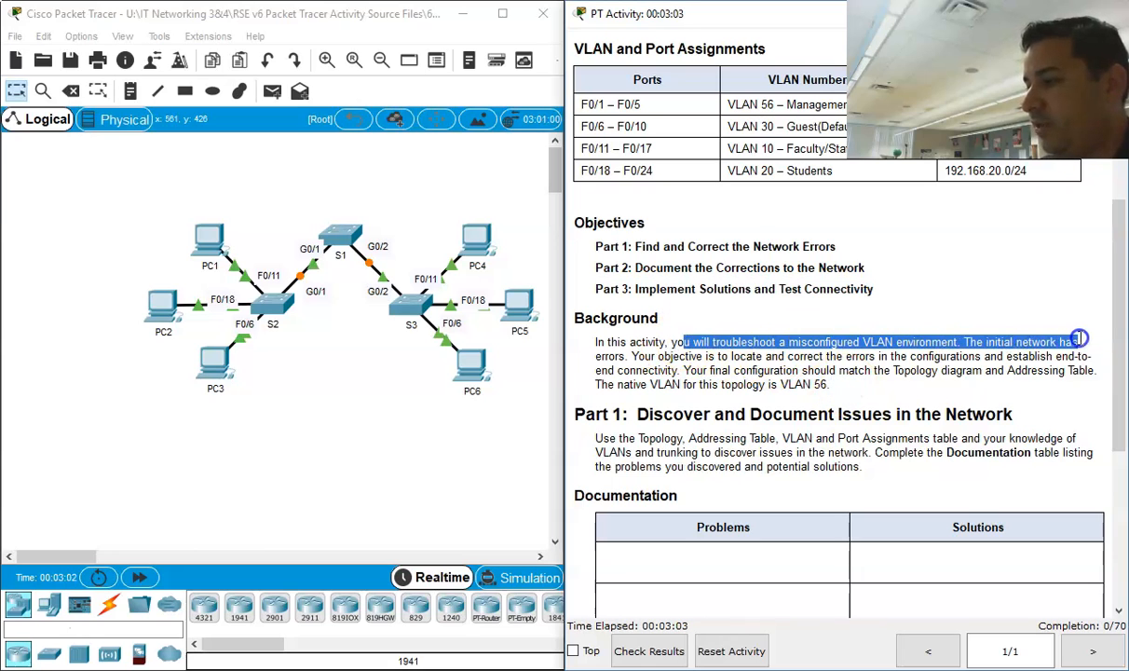
left_click_drag(1079, 339, 1088, 356)
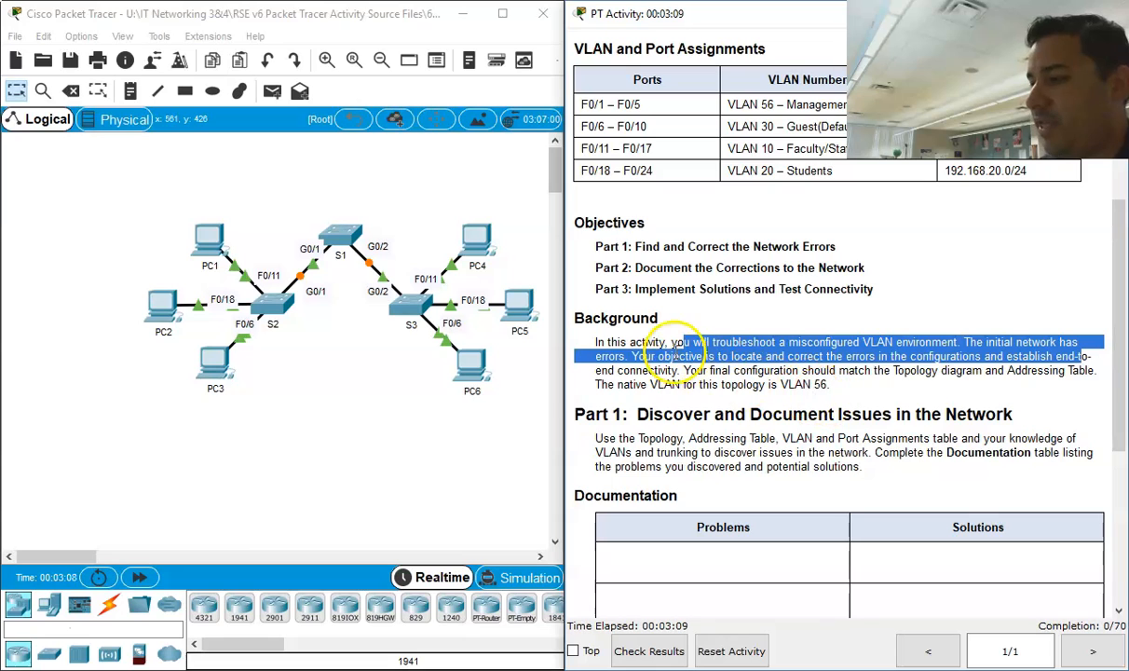
left_click_drag(685, 370, 839, 370)
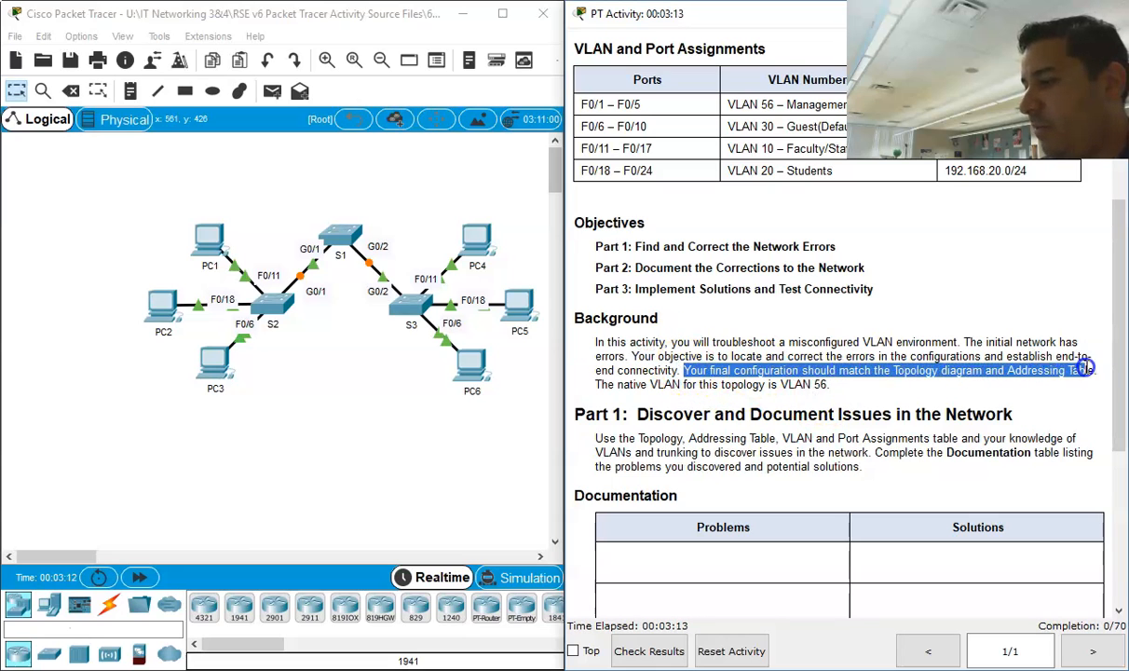
left_click_drag(1094, 363, 1094, 378)
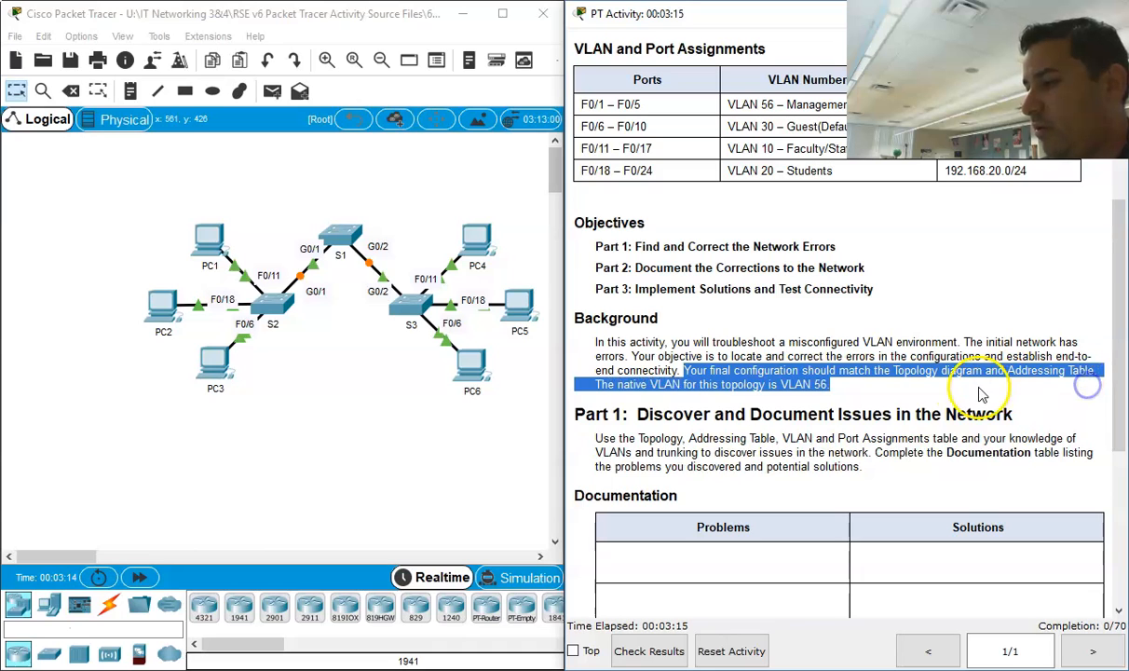
left_click(657, 382)
left_click_drag(829, 383, 708, 386)
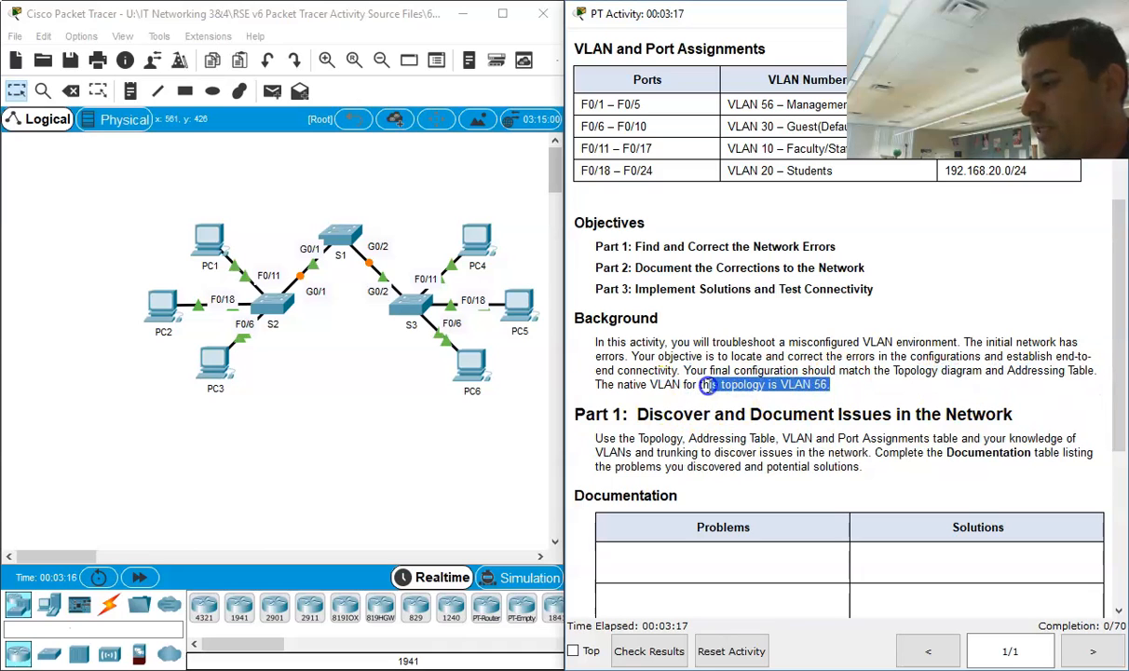
Step: Review the addressing table, the VLAN and port assignments, and the Documentation table in the instructions
scroll(702, 409, "up", 5)
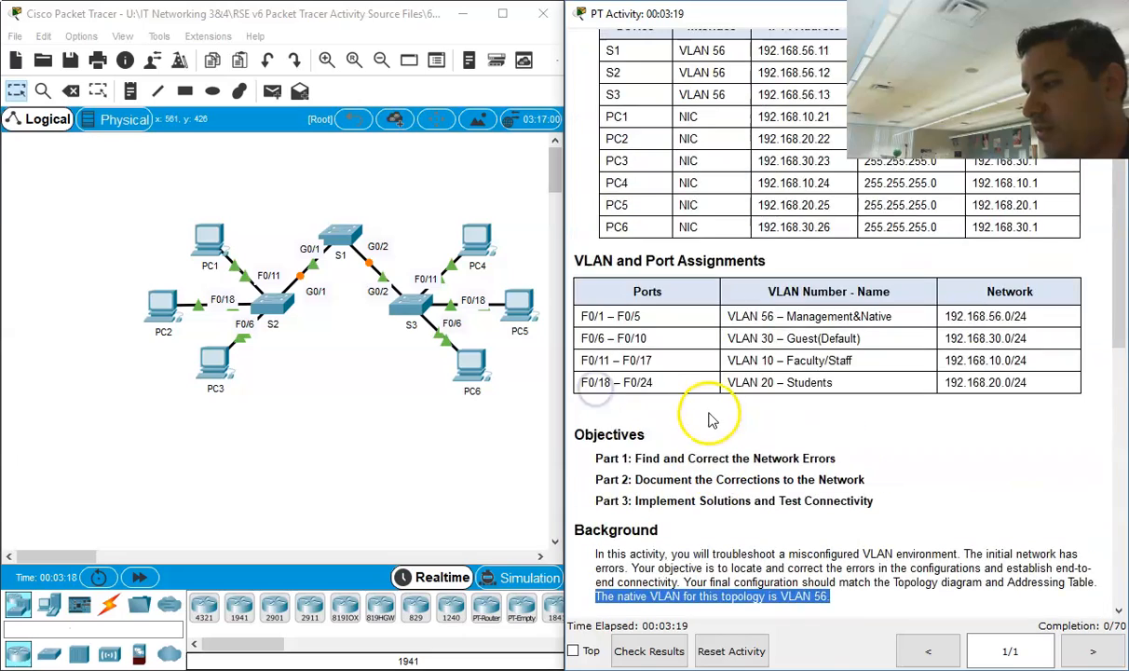
scroll(710, 429, "down", 1)
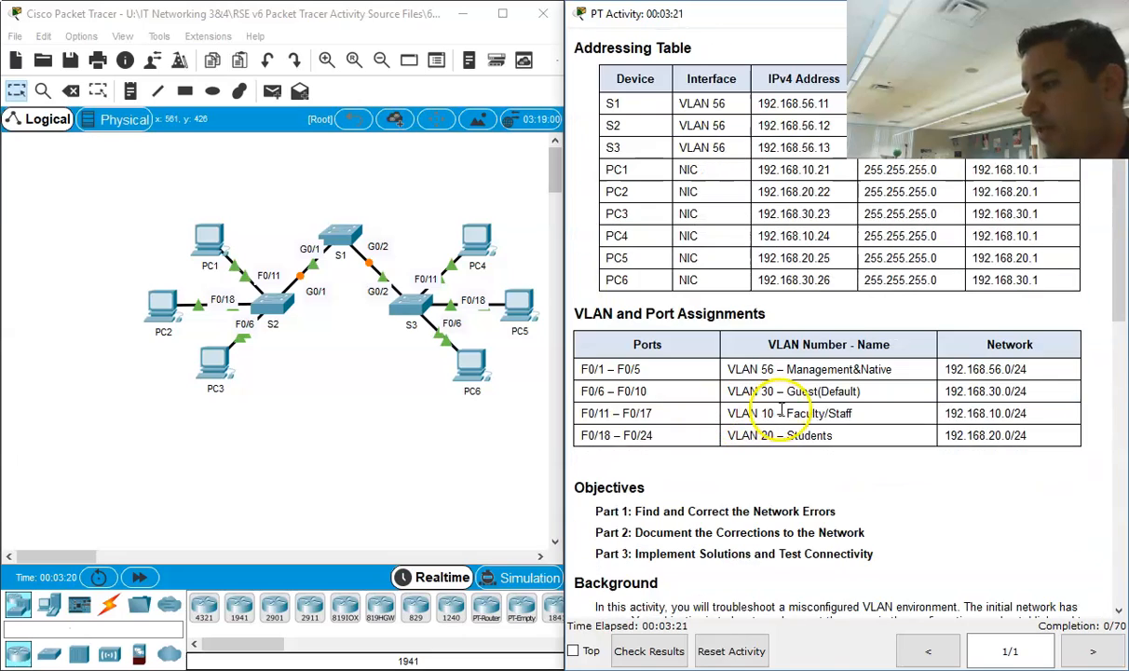
scroll(750, 438, "down", 6)
scroll(727, 403, "down", 2)
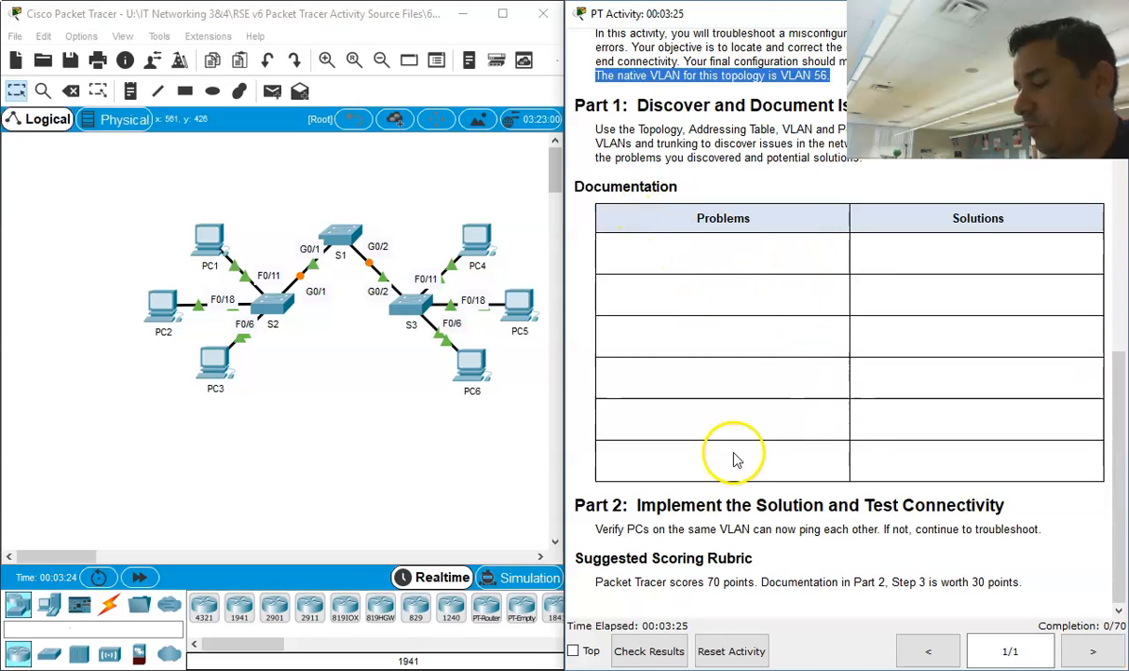
scroll(851, 470, "up", 10)
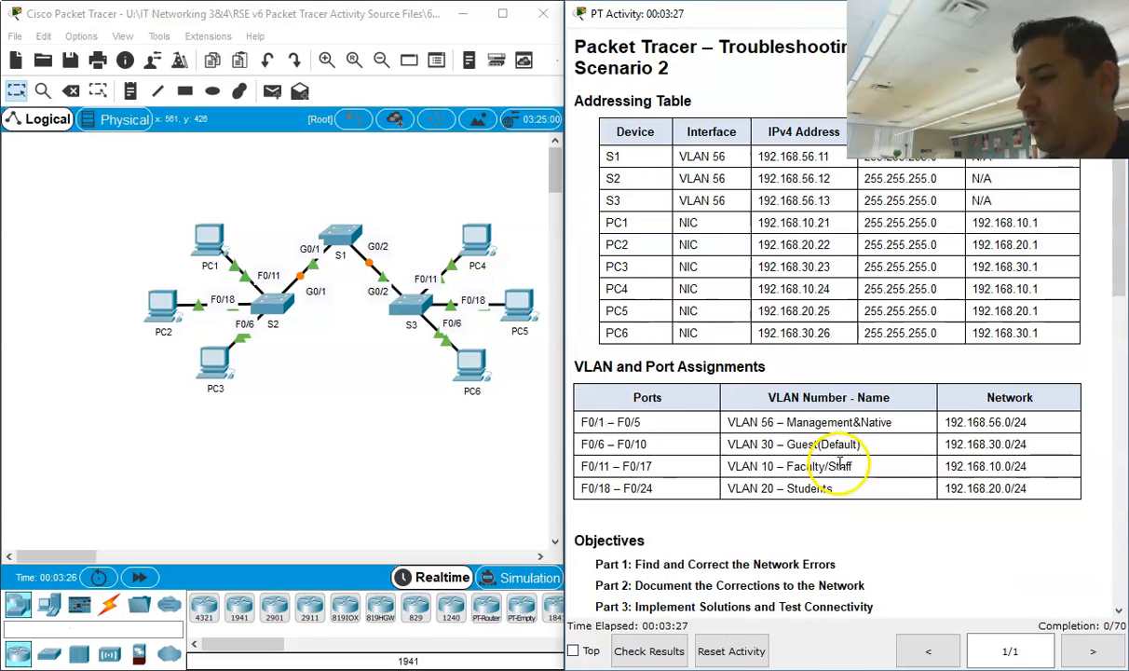
Step: Open the command line interface of switch S2 and bring up its user prompt
left_click(269, 305)
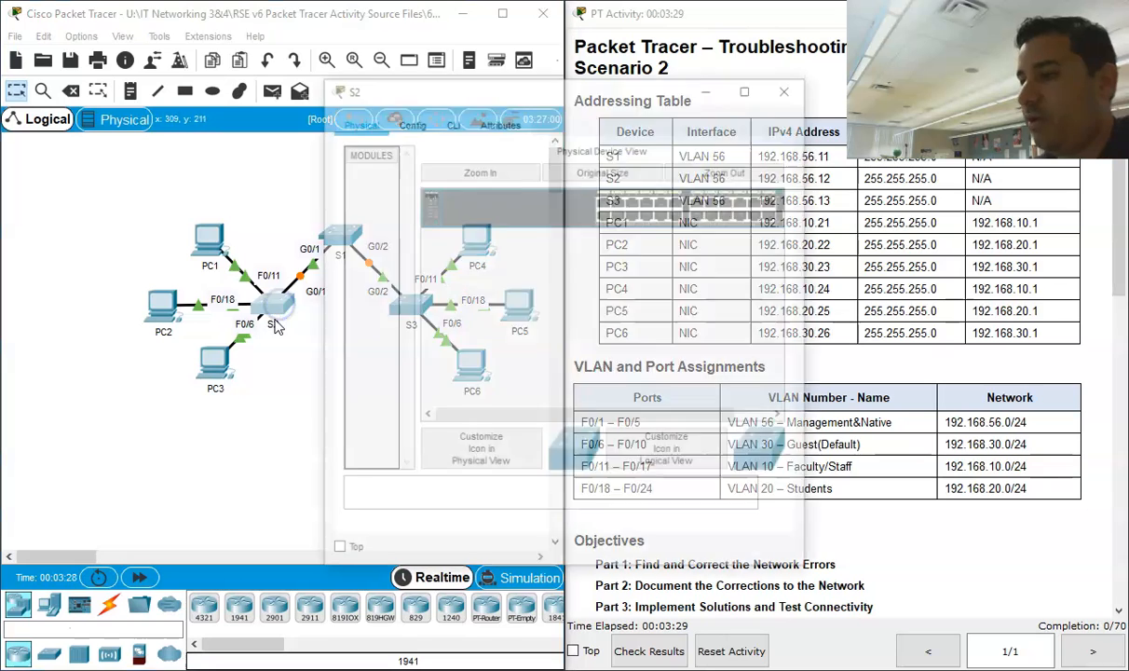
left_click(449, 121)
key("Return")
key("Return")
key("Return")
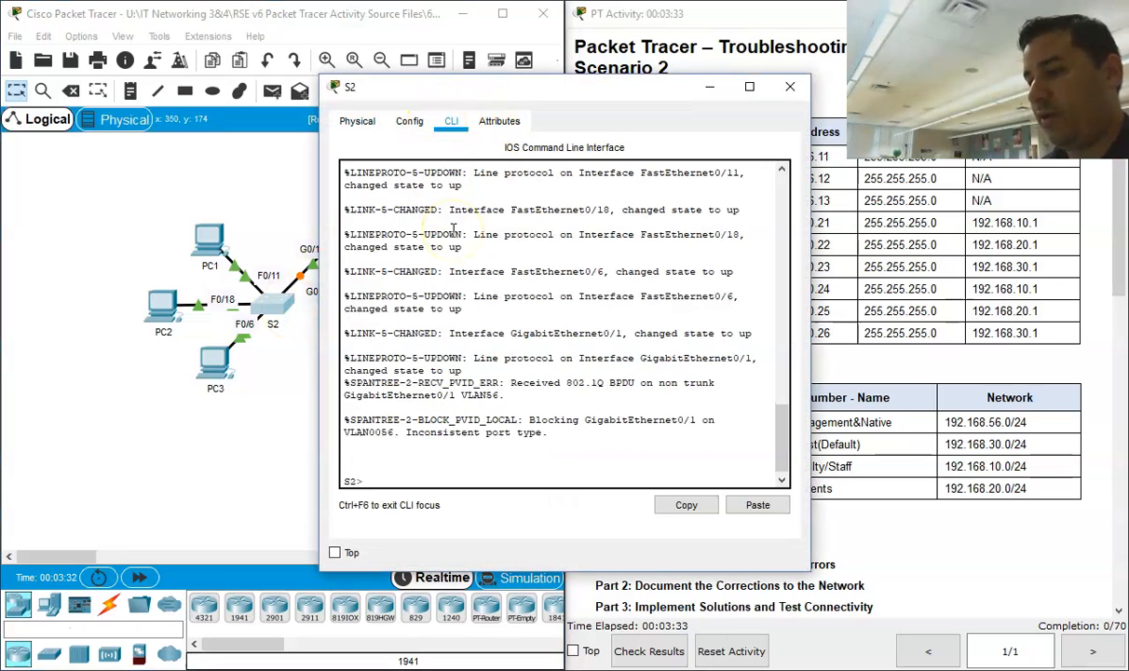
Step: Examine the spanning-tree messages about GigabitEthernet0/1 in S2's console output
left_click_drag(548, 409, 342, 360)
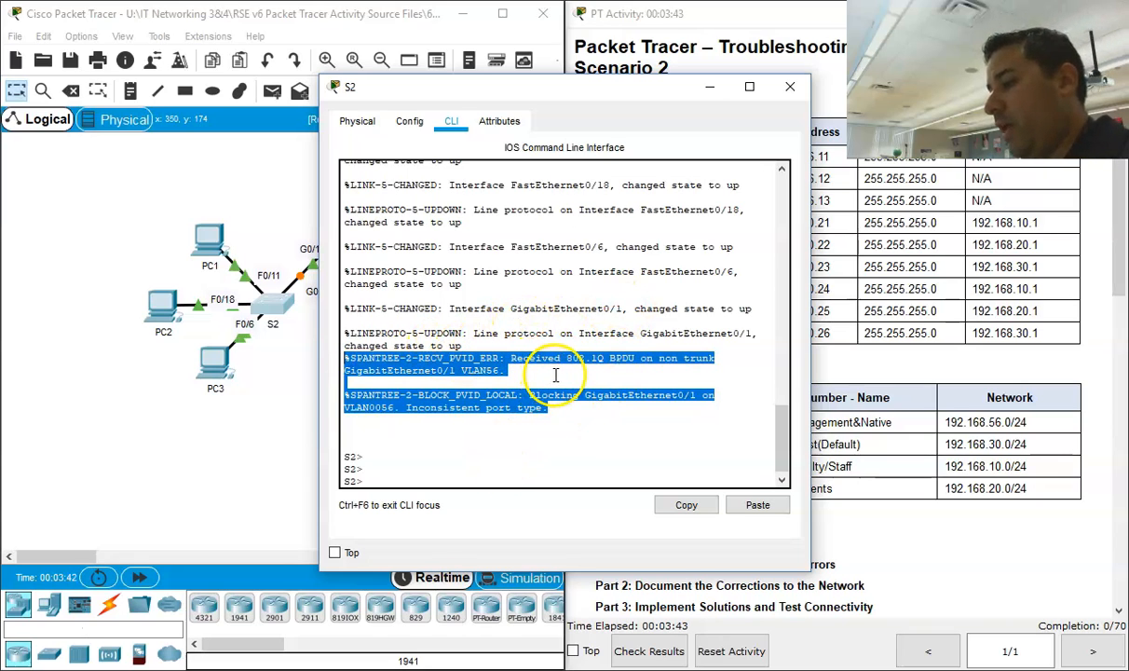
left_click(638, 377)
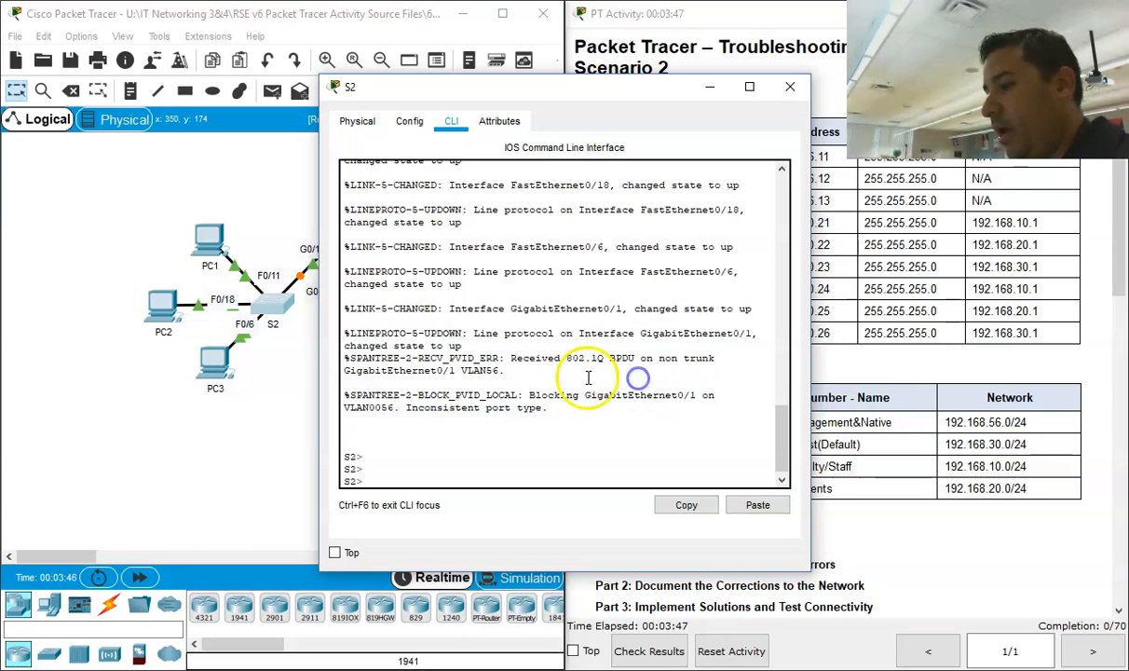
left_click_drag(504, 370, 331, 366)
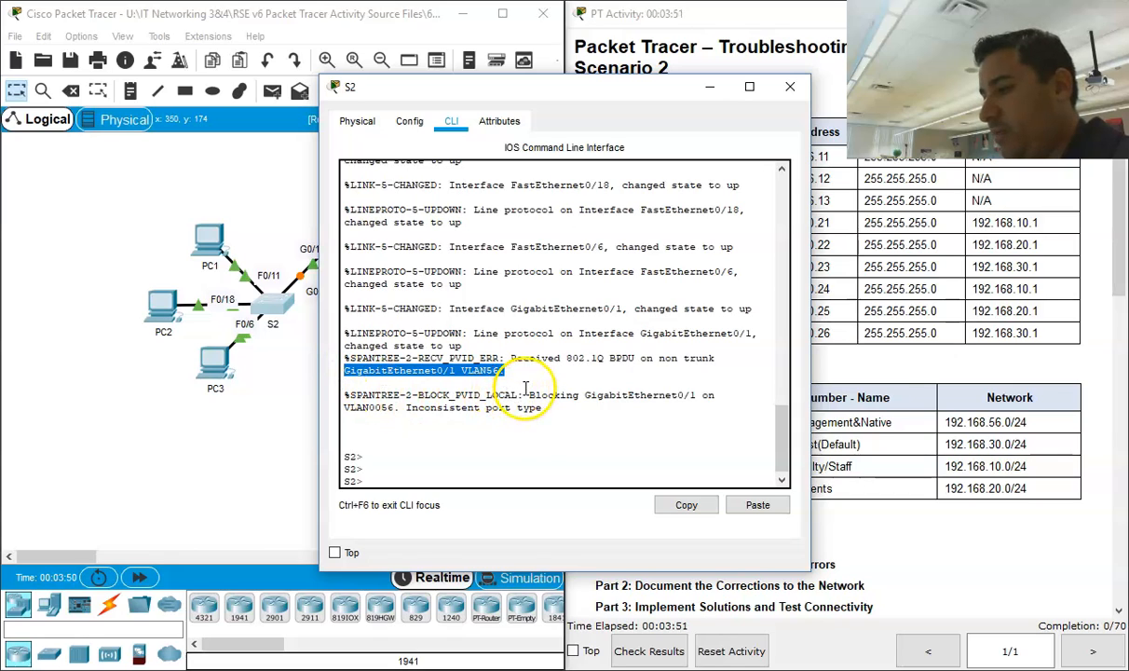
left_click_drag(525, 390, 575, 394)
left_click_drag(719, 396, 717, 404)
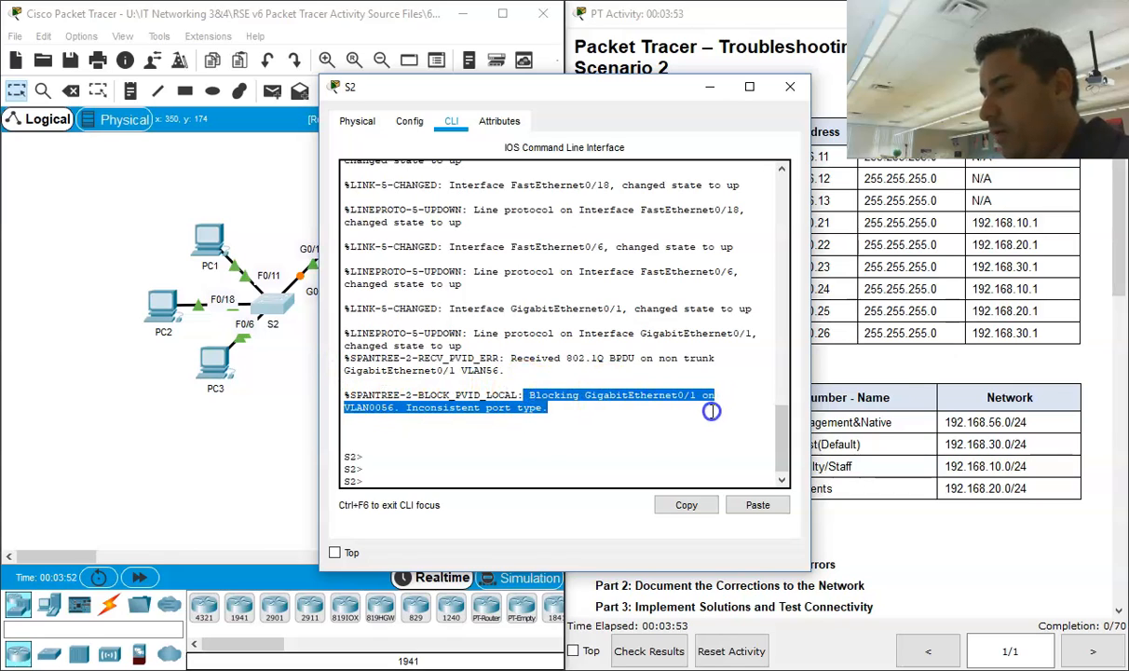
left_click(511, 443)
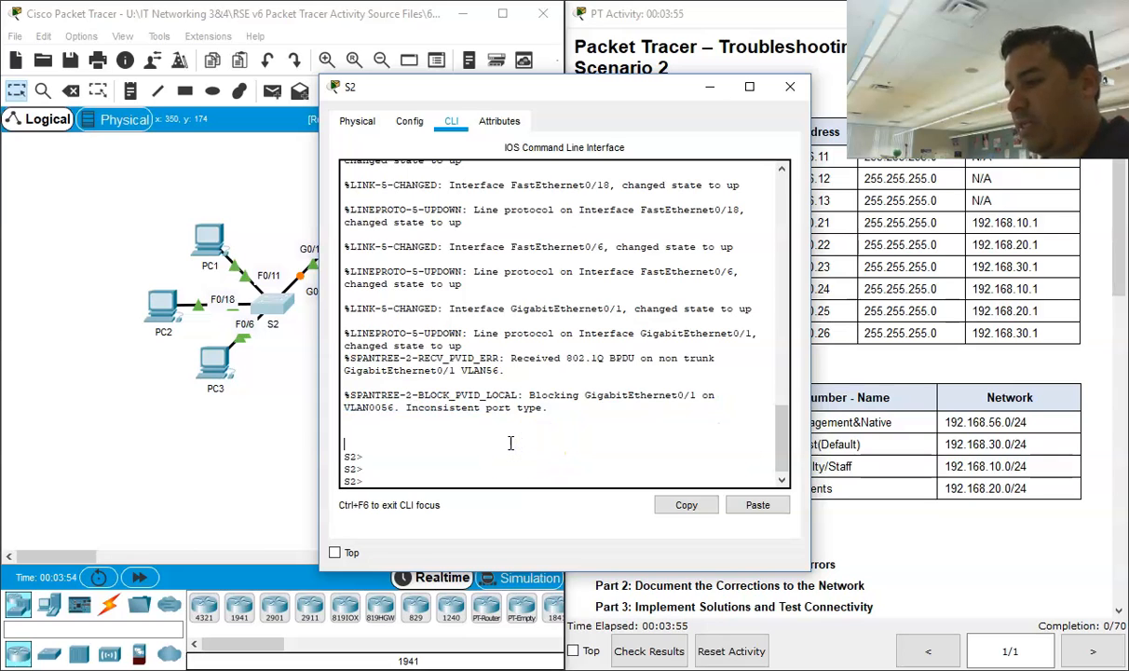
Step: Enter privileged EXEC mode on S2 with the enable command
key("Return")
type("en")
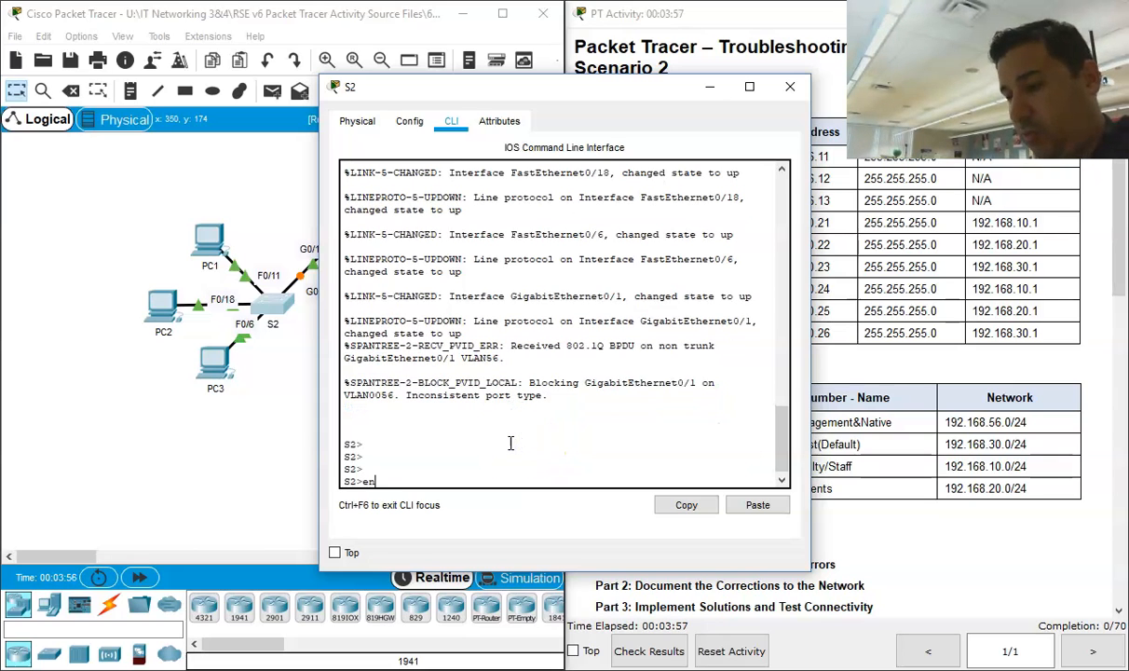
type("able")
key("Return")
key("Return")
key("Return")
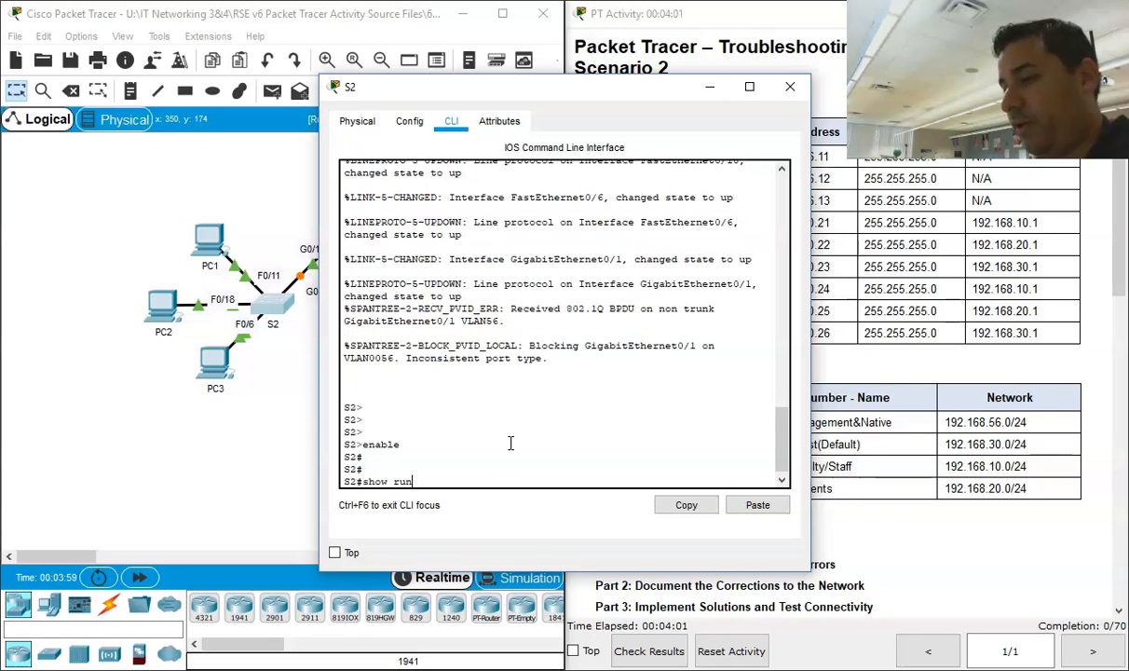
Step: Display S2's running configuration with show run and review its first page
type("show run")
key("Return")
scroll(510, 443, "up", 7)
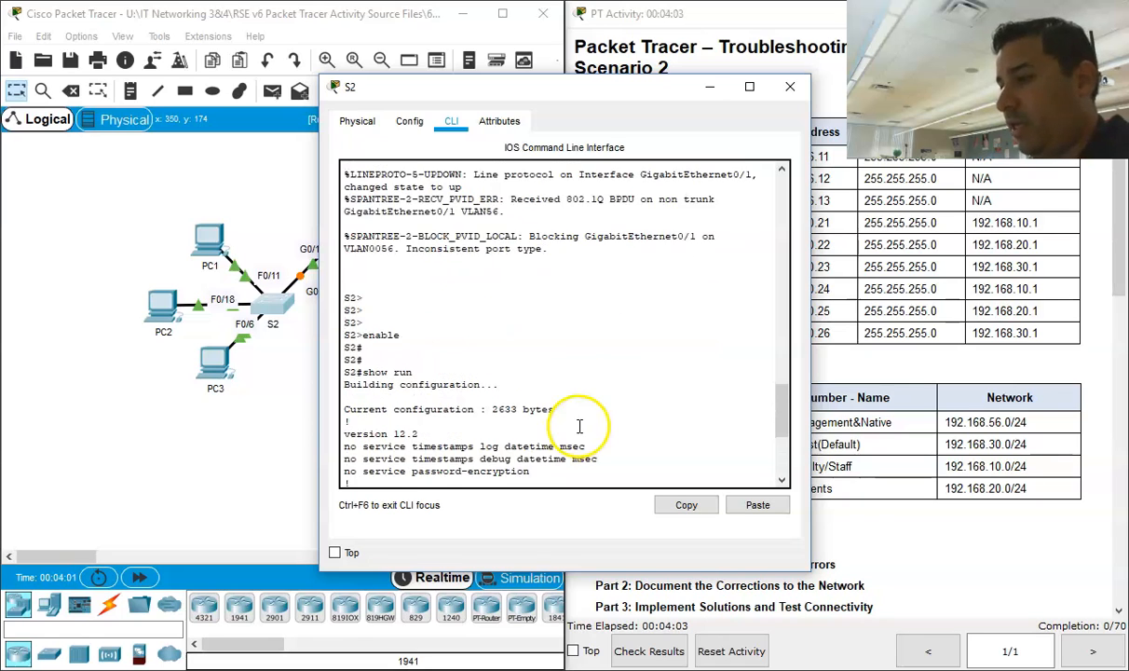
scroll(527, 401, "down", 7)
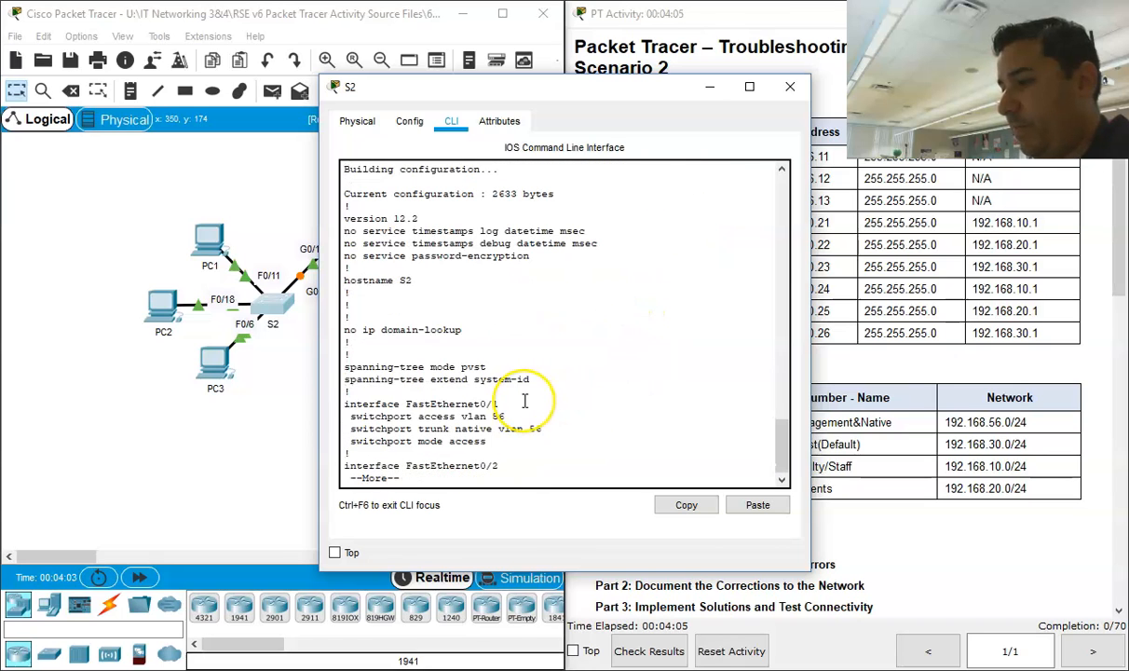
Step: Page through S2's running configuration from the FastEthernet ports to the VLAN interfaces, checking each port's VLAN and mode
key("Return")
key("Return")
key("Return")
key("Return")
key("Return")
key("Return")
key("Return")
key("Return")
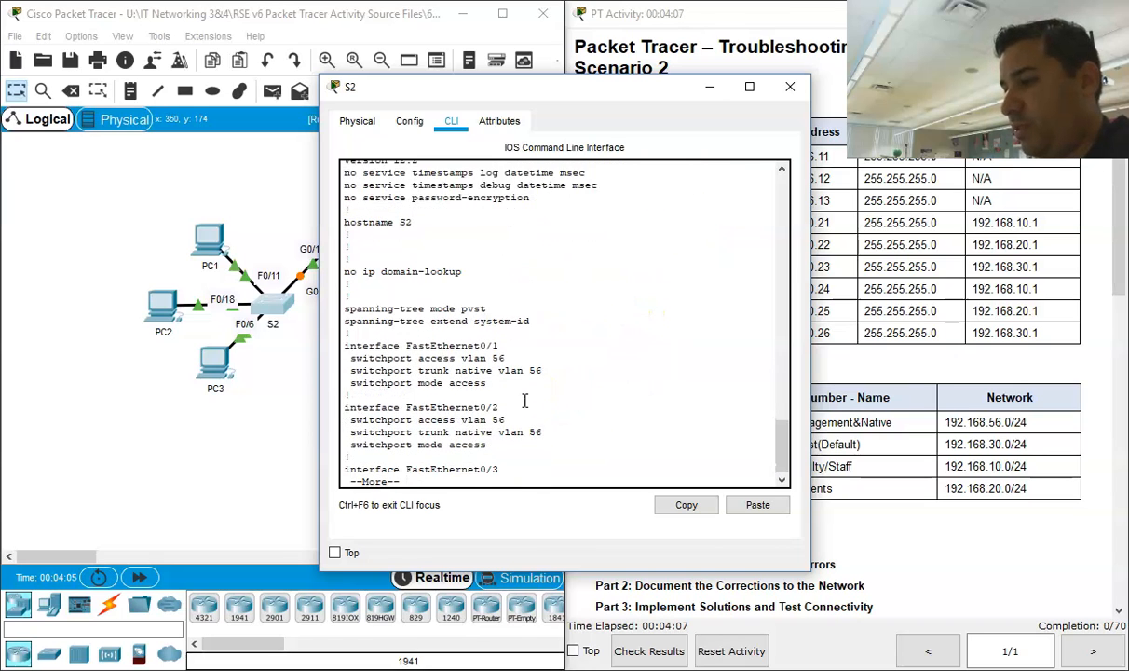
key("Return")
key("Return")
key("Return")
key("Return")
key("Return")
key("Return")
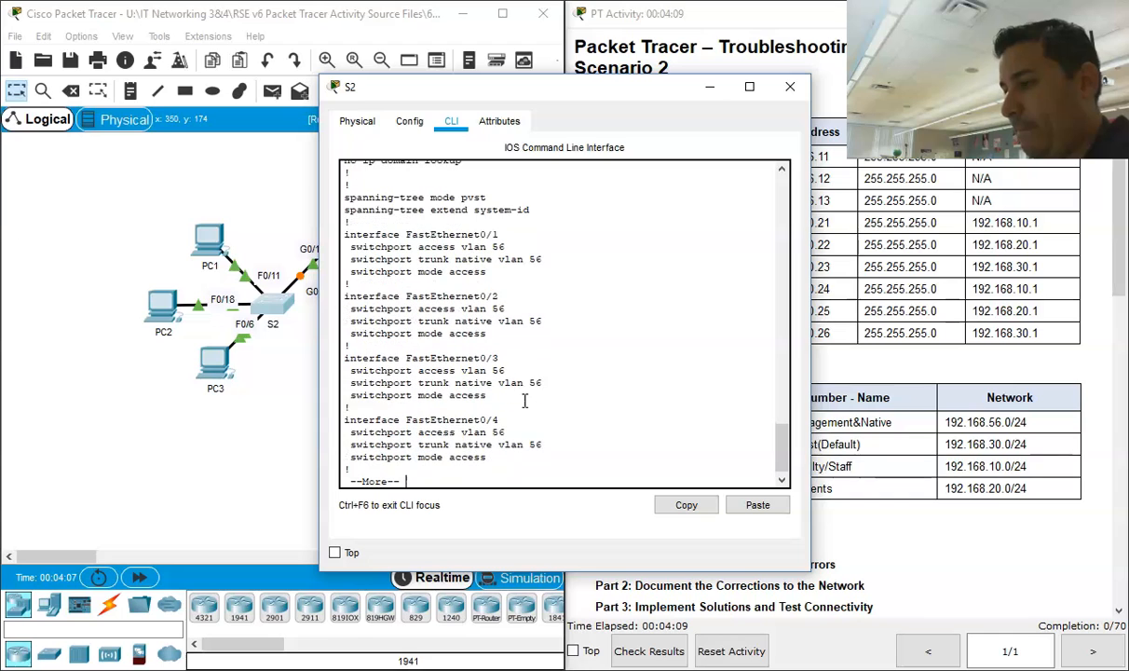
key("Return")
key("Return")
key("Return")
key("Return")
key("Return")
key("Return")
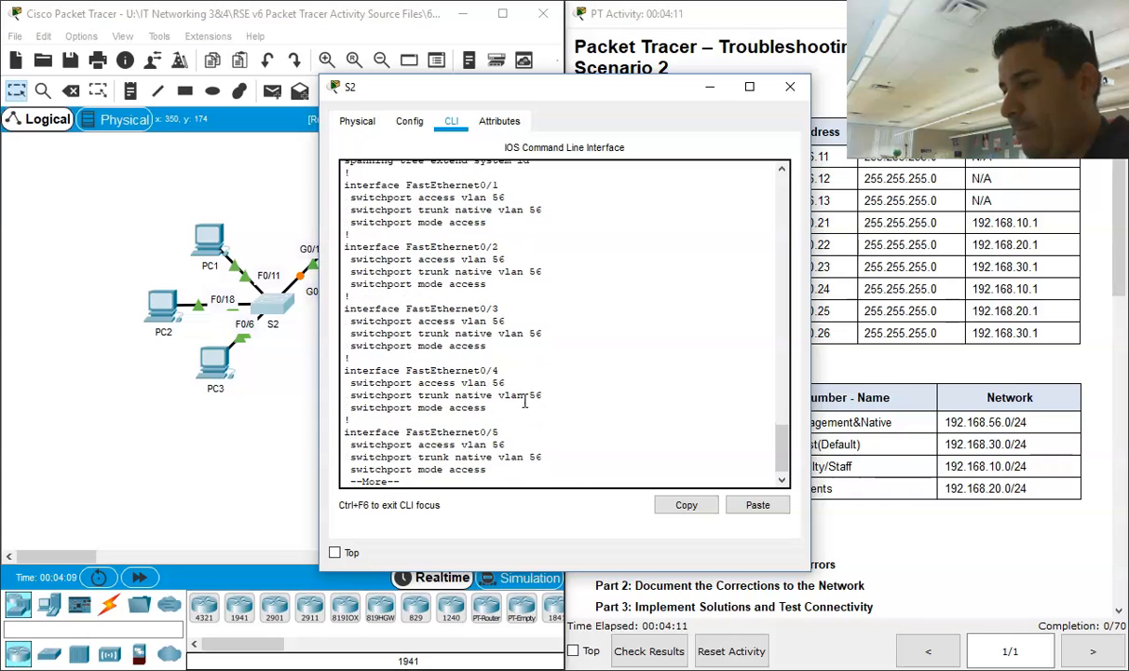
key("Return")
key("Return")
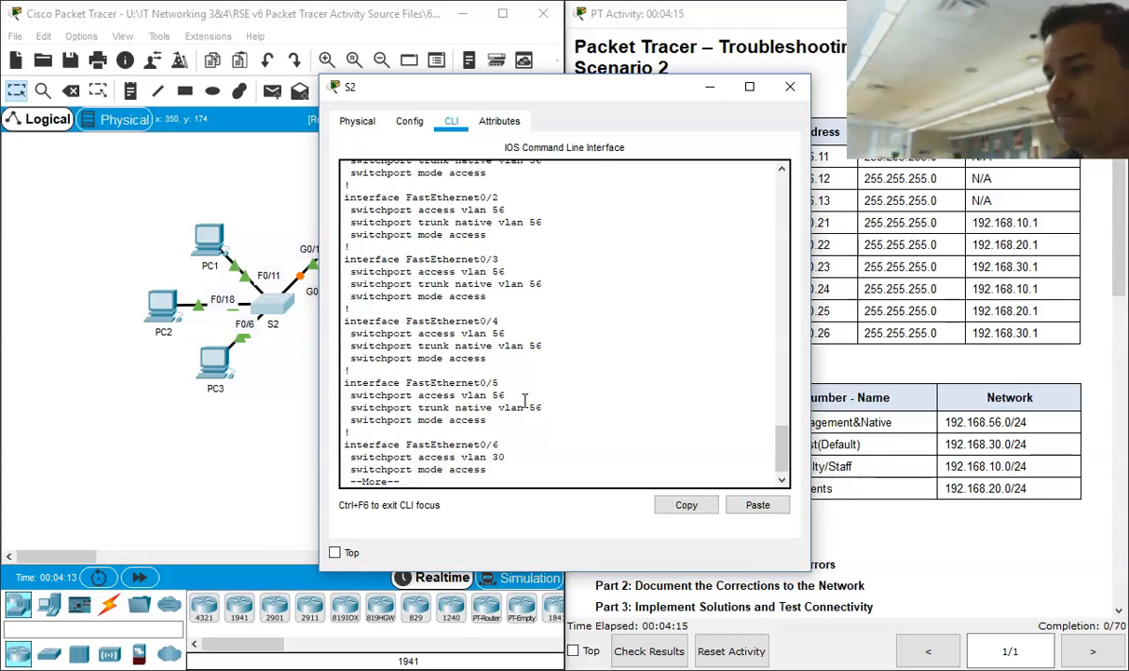
key("Return")
key("Return")
key("Return")
key("Return")
key("Return")
key("Return")
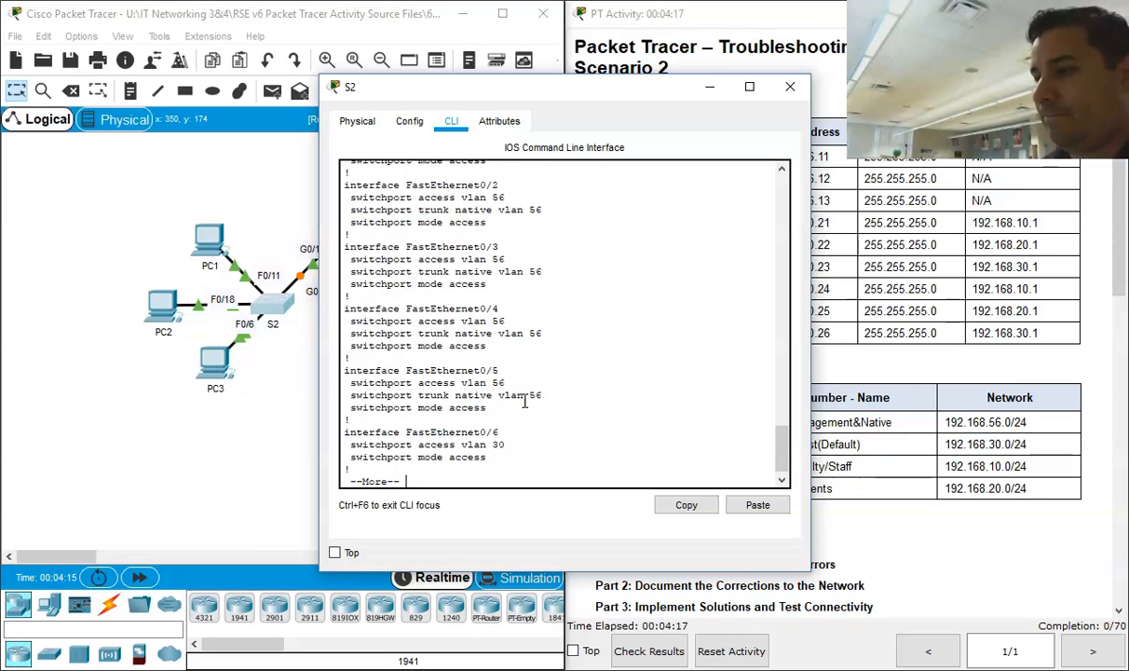
key("Return")
key("Return")
key("Return")
key("Return")
key("Return")
key("Return")
key("Return")
key("Return")
key("Return")
key("Return")
key("Return")
key("Return")
key("Return")
key("Return")
key("Return")
key("Return")
key("Return")
key("Return")
key("Return")
key("Return")
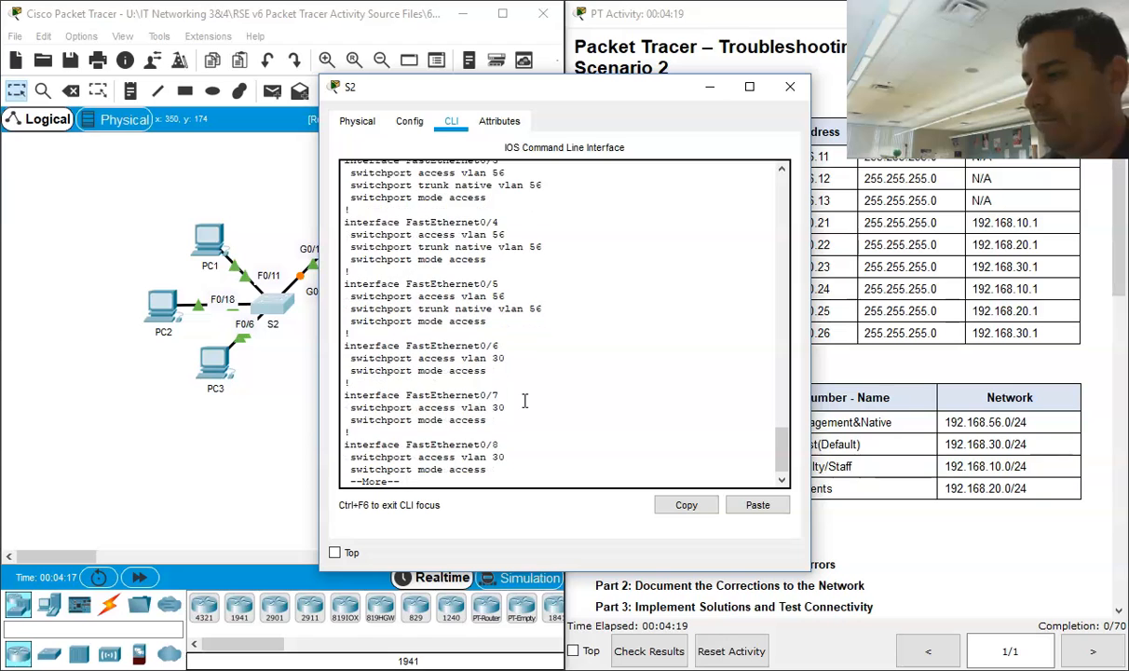
key("Return")
key("Return")
key("Return")
key("Return")
key("Return")
key("Return")
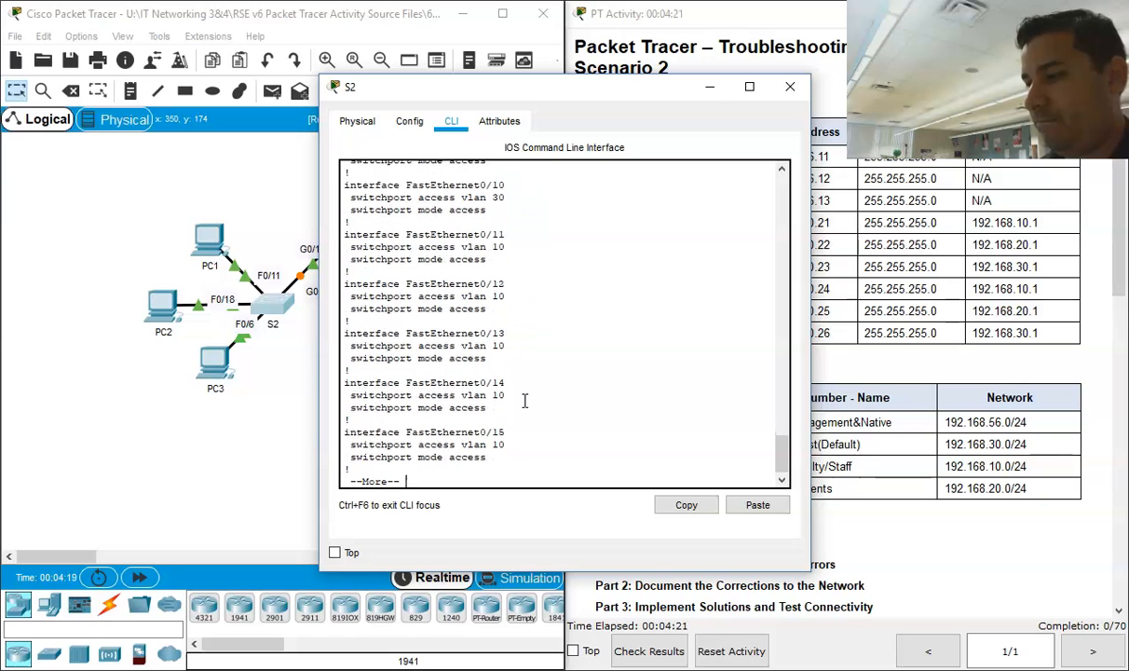
key("Return")
key("Return")
key("Return")
key("Return")
key("Return")
key("Return")
key("Return")
key("Return")
key("Return")
key("Return")
key("Return")
key("Return")
key("Return")
key("Return")
key("Return")
key("Return")
key("Return")
key("Return")
key("Return")
key("Return")
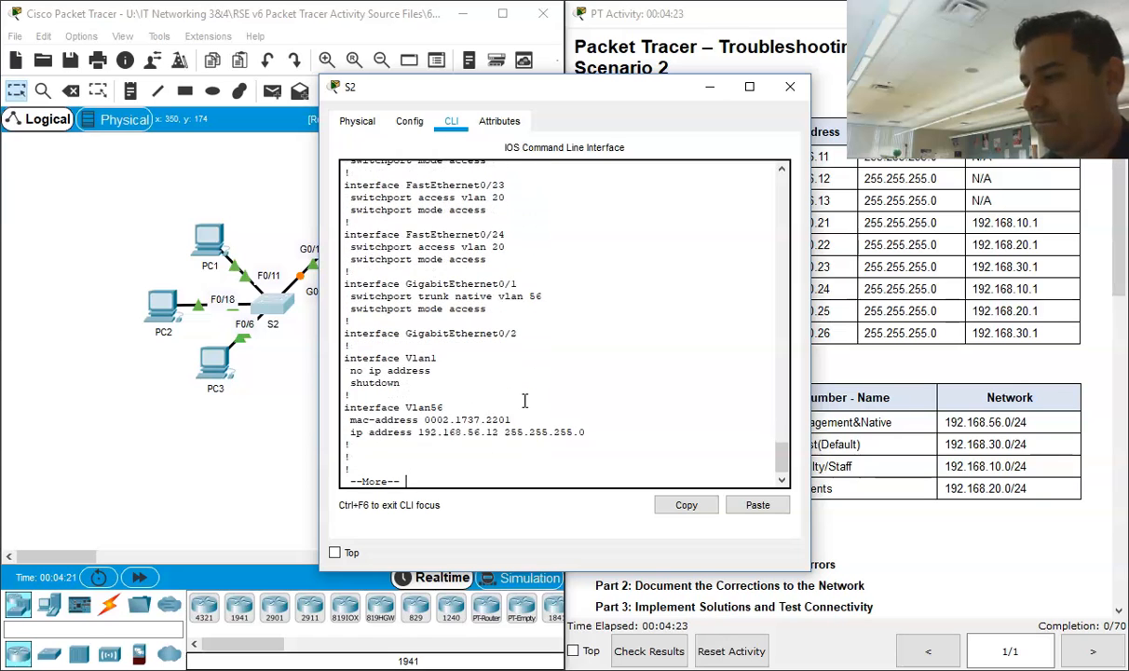
Step: Examine the GigabitEthernet0/1 switchport settings in S2's configuration, moving the S2 window aside to compare with the topology
left_click_drag(486, 309, 355, 299)
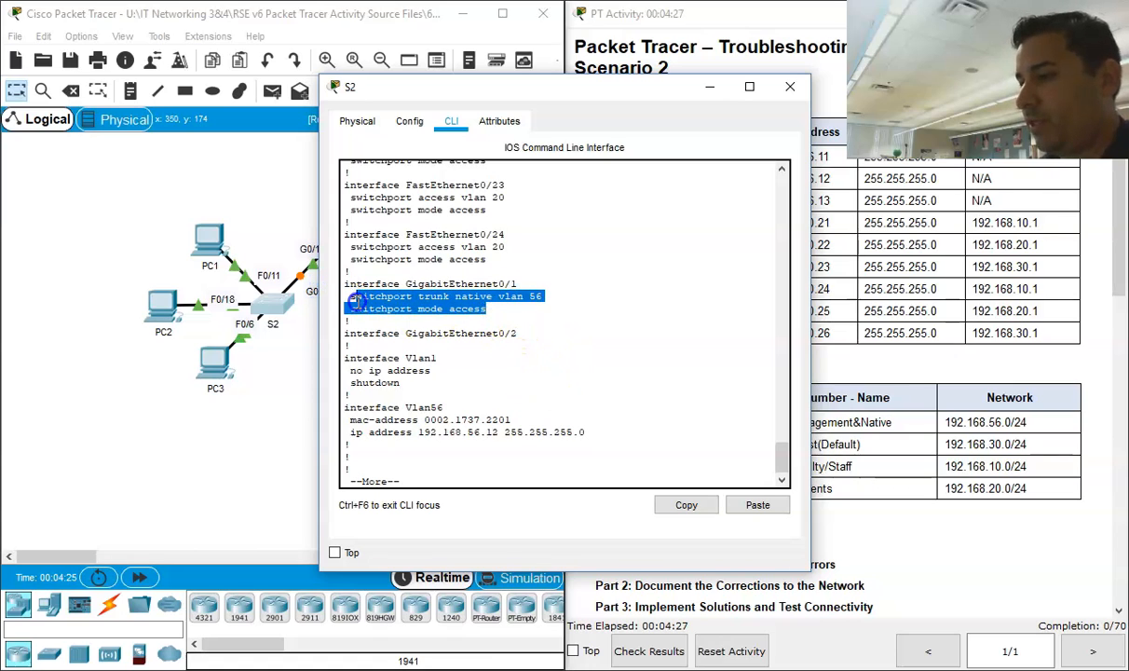
left_click(509, 312)
left_click_drag(490, 312, 355, 313)
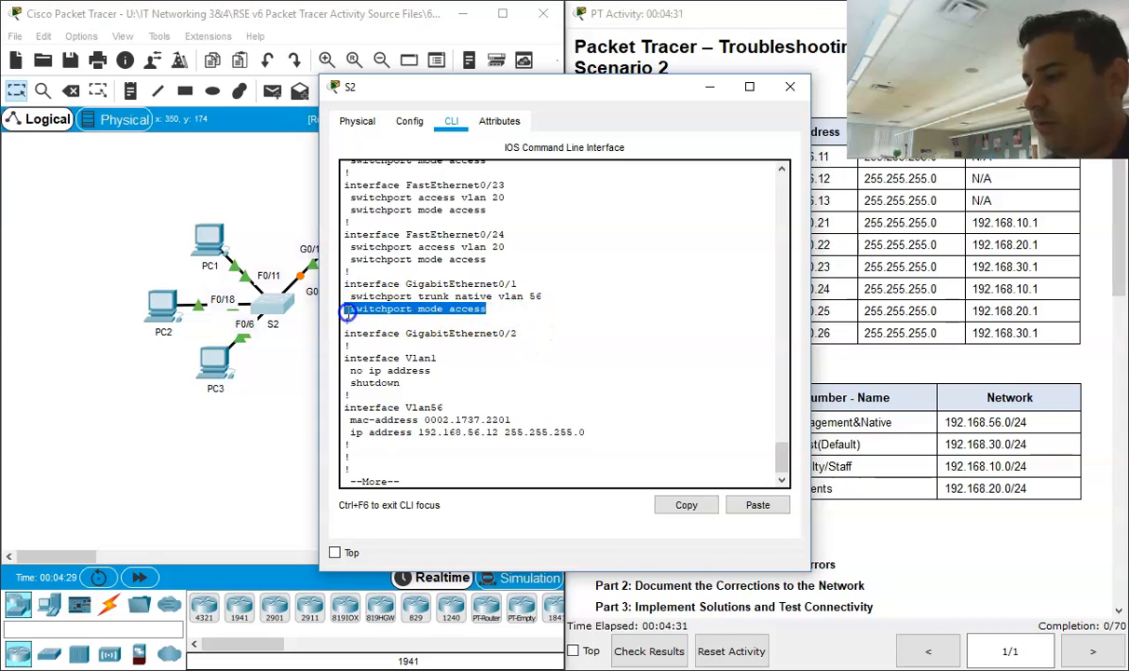
left_click_drag(442, 86, 601, 92)
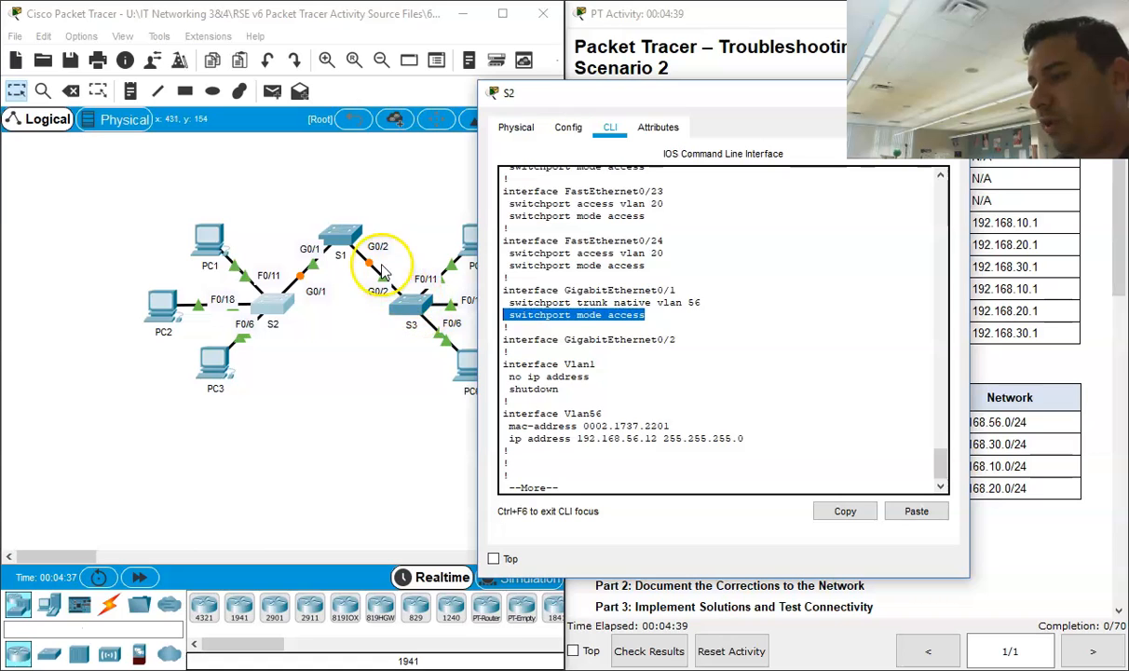
left_click(629, 314)
left_click_drag(664, 313, 475, 280)
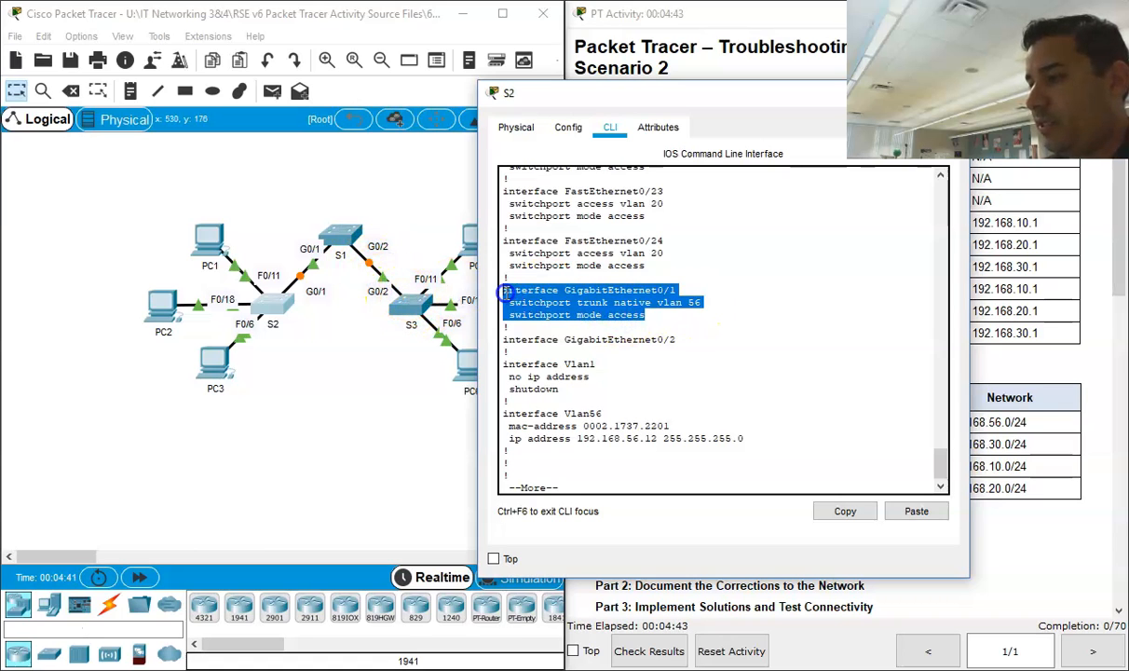
Step: Highlight the switchport mode access line under GigabitEthernet0/1 in S2's configuration and move the S2 window off the activity instructions
left_click(607, 310)
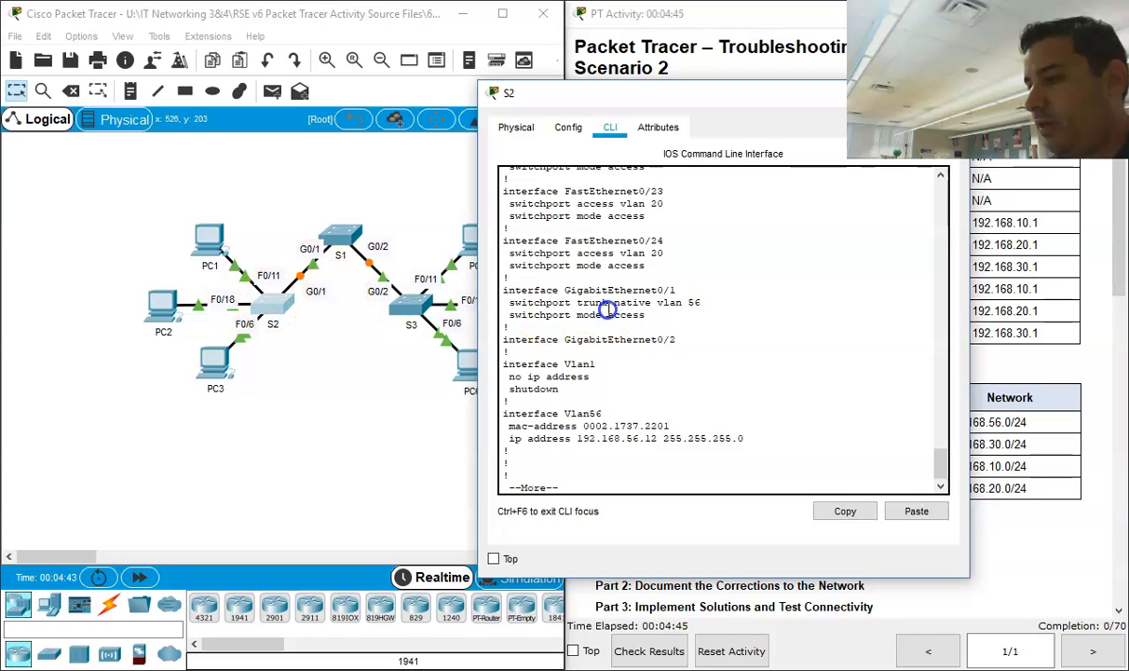
left_click_drag(643, 314, 519, 315)
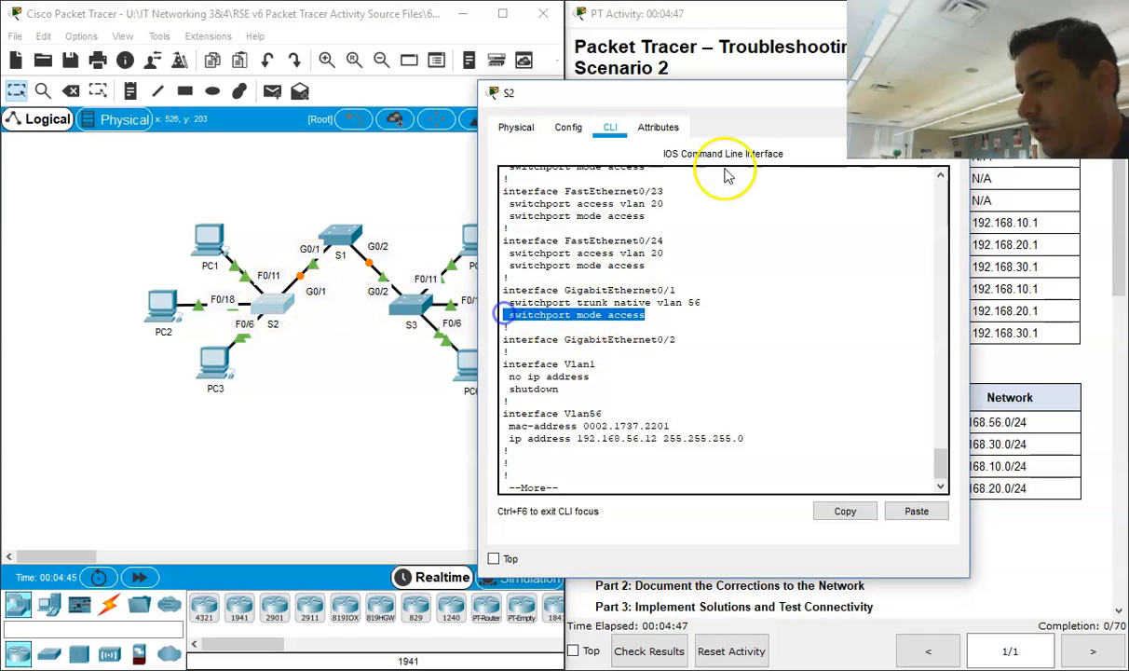
left_click_drag(728, 100, 363, 58)
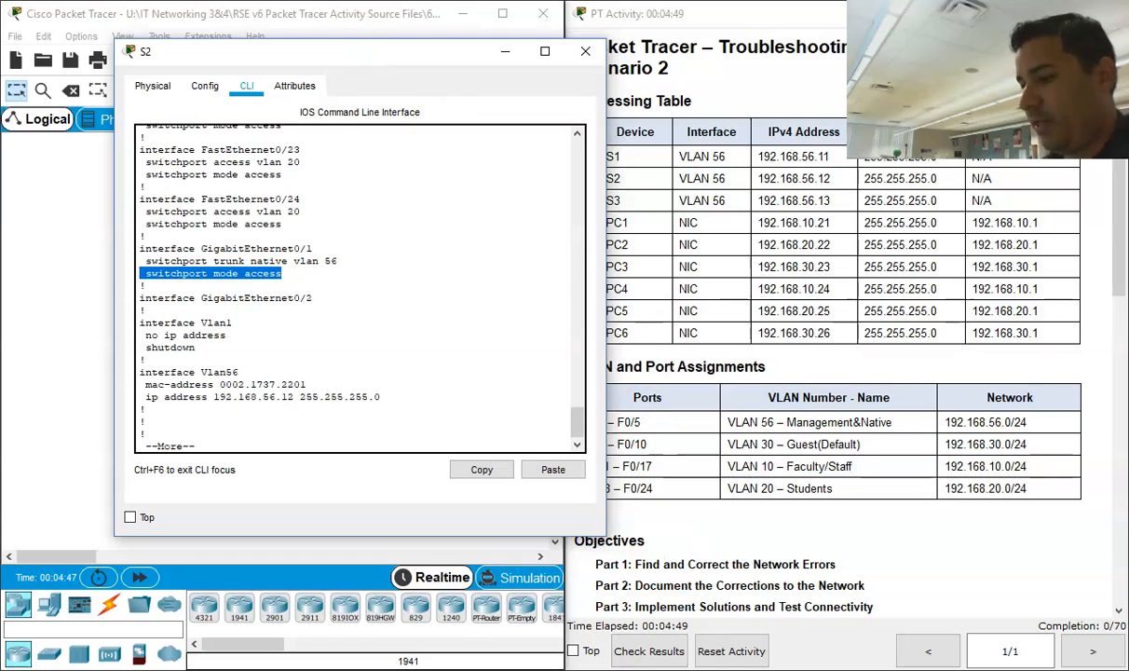
Step: Switch to File Explorer and open the 6.2.3.8 Troubleshooting a VLAN Implementation - Scenario 2 Instructions document from the RSE v6 Student Packet Tracer Source Files folder
key("alt+Tab")
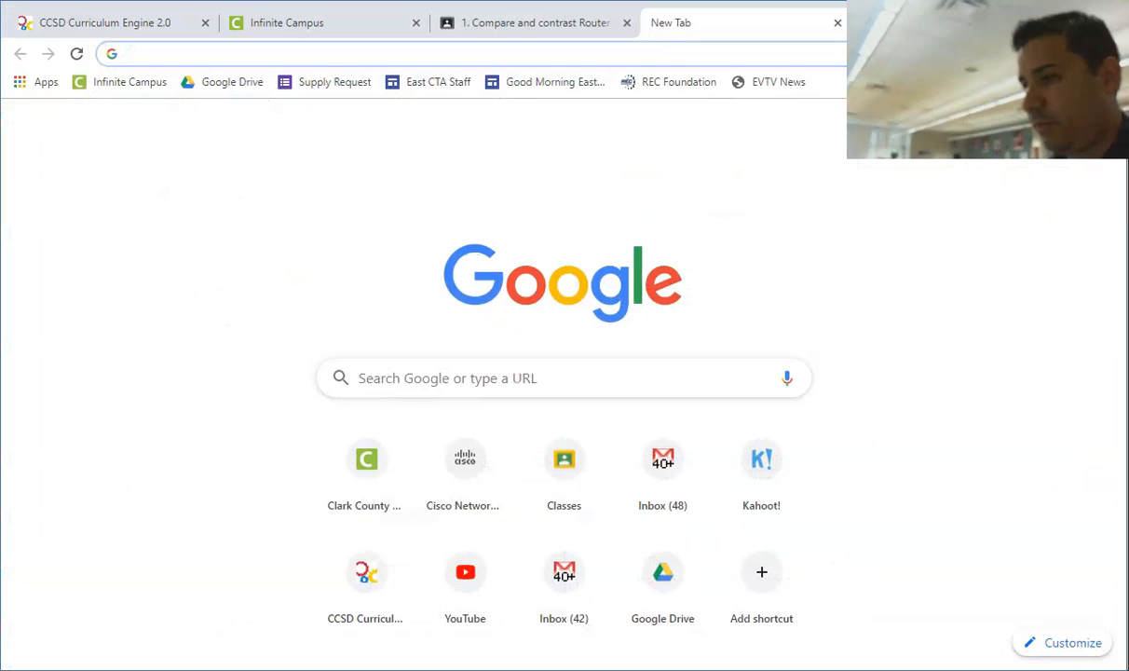
left_click_drag(989, 2, 992, 115)
left_click(1026, 16)
key("alt+Tab")
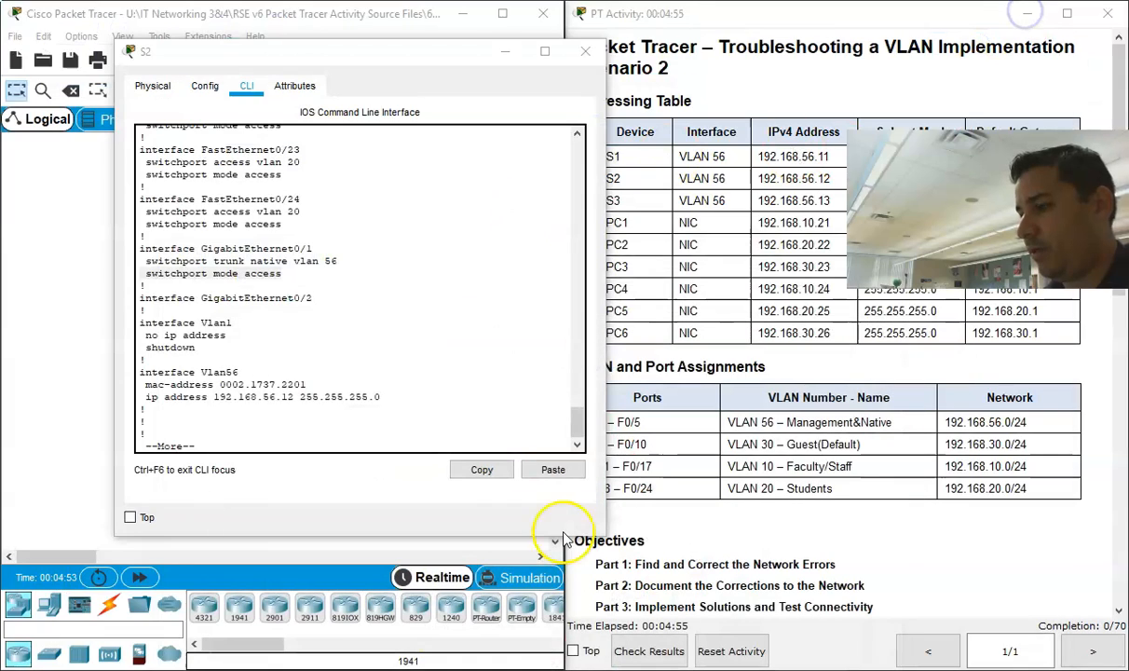
key("alt+Tab")
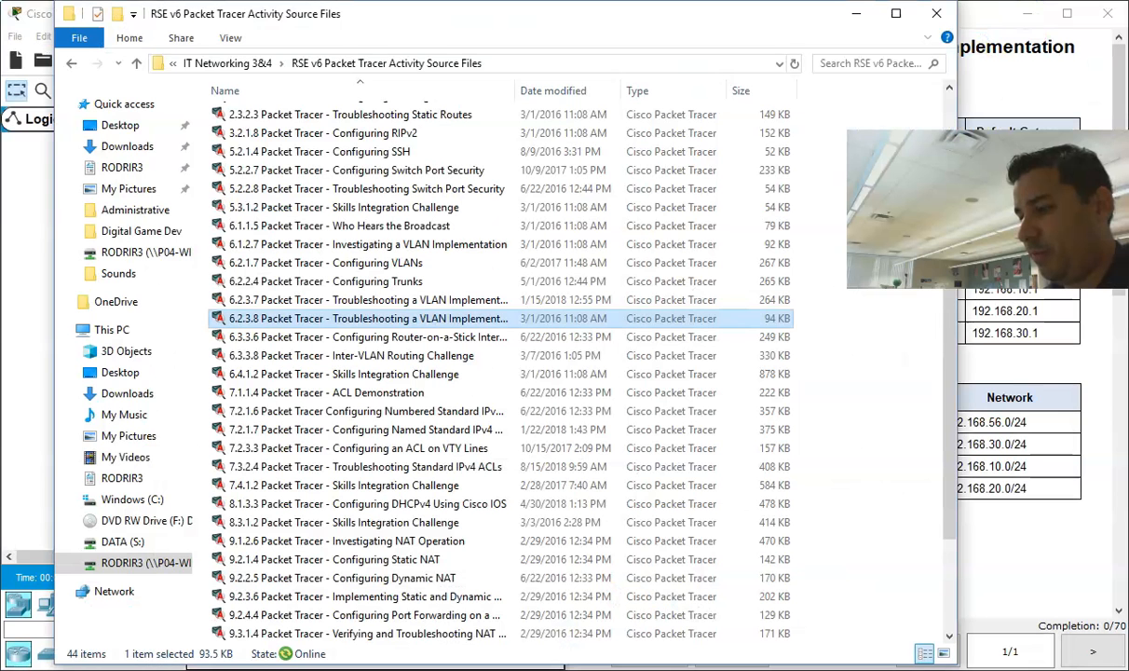
left_click(70, 63)
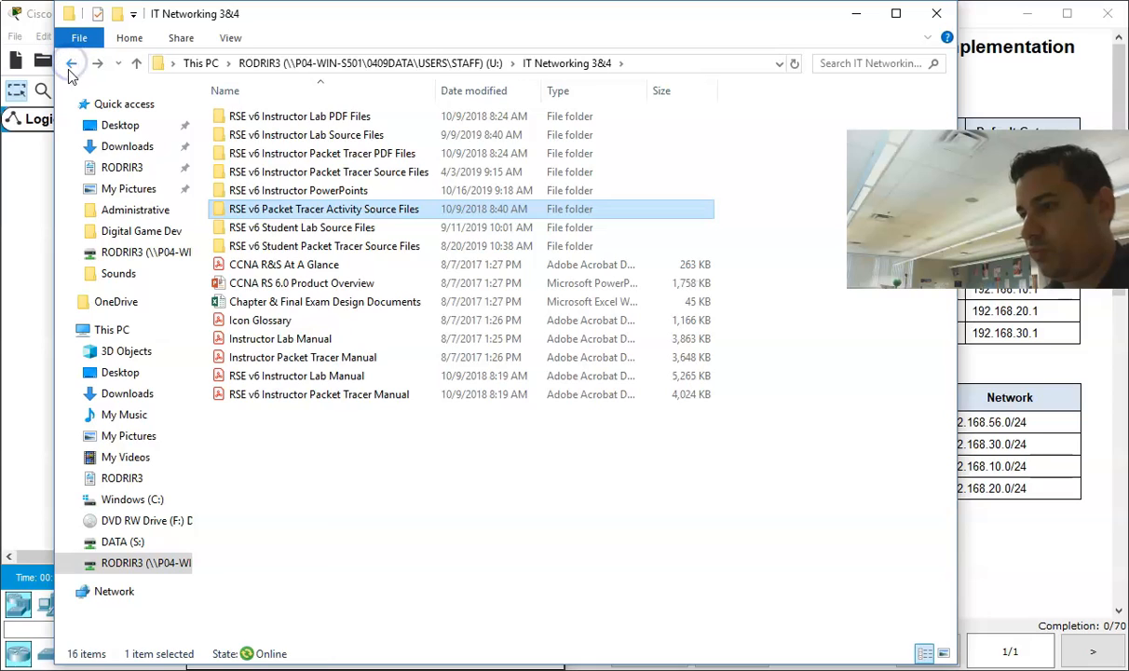
double_click(344, 247)
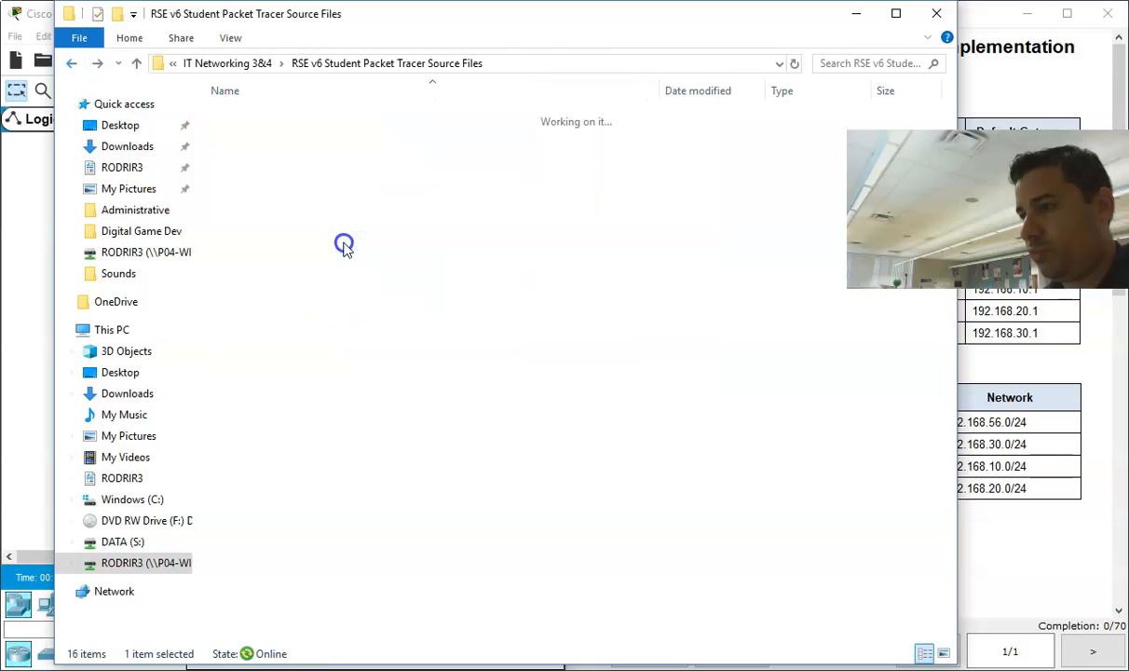
scroll(363, 419, "down", 2)
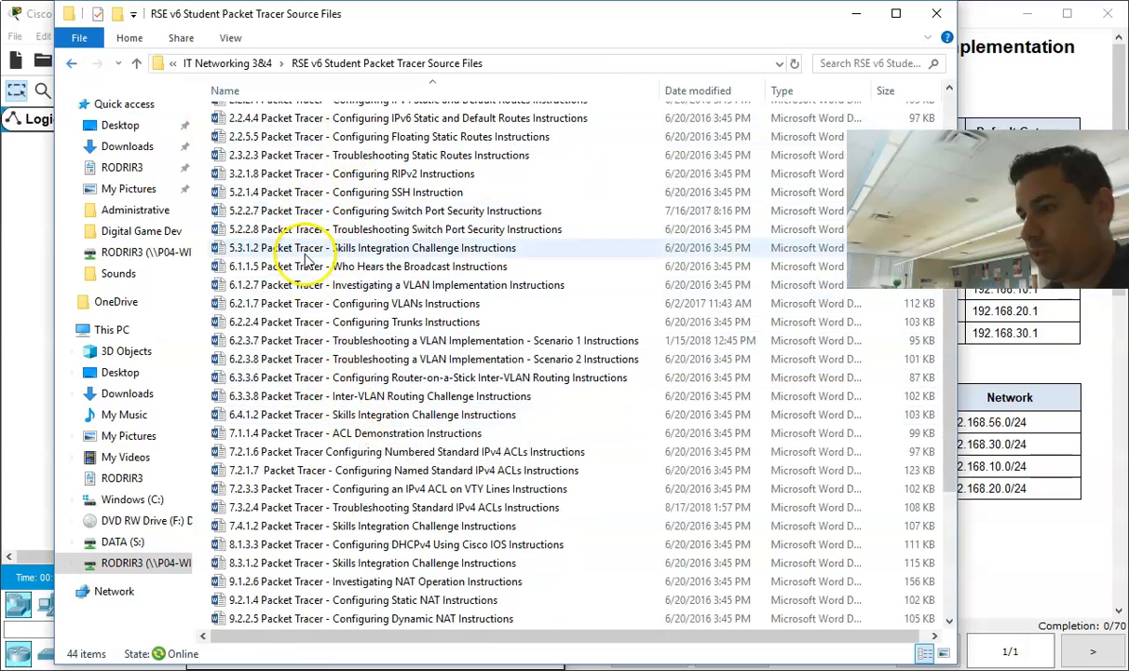
double_click(310, 370)
left_click(856, 13)
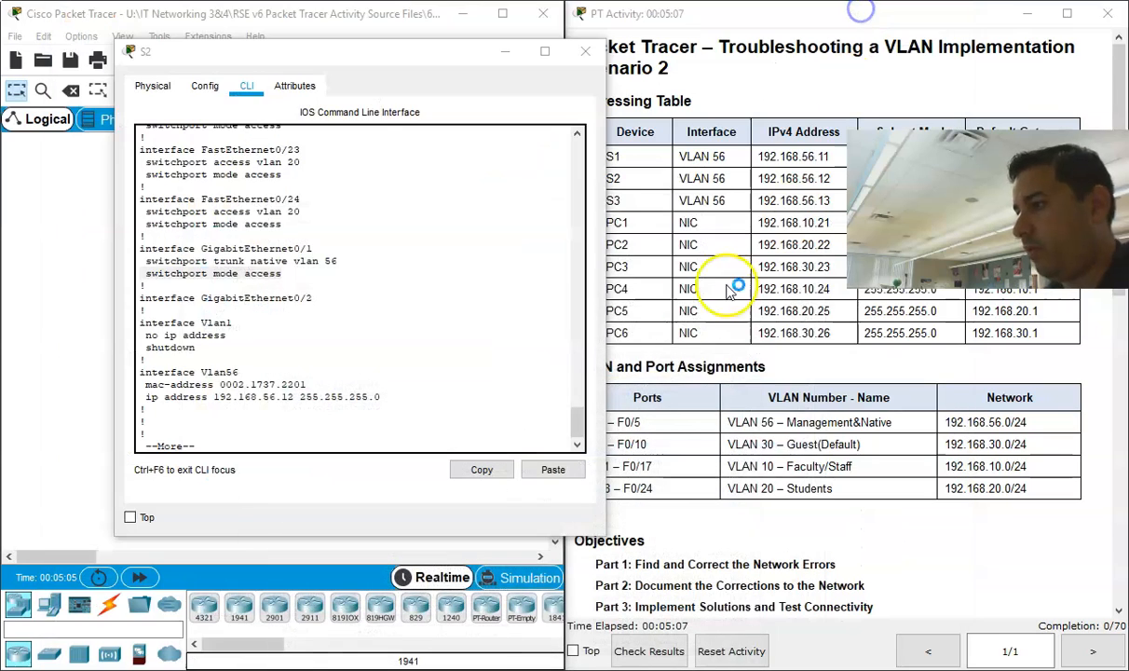
Step: Examine the Problems and Solutions documentation table in the PT Activity instructions and move the S2 window out of the way
left_click_drag(438, 48, 406, 27)
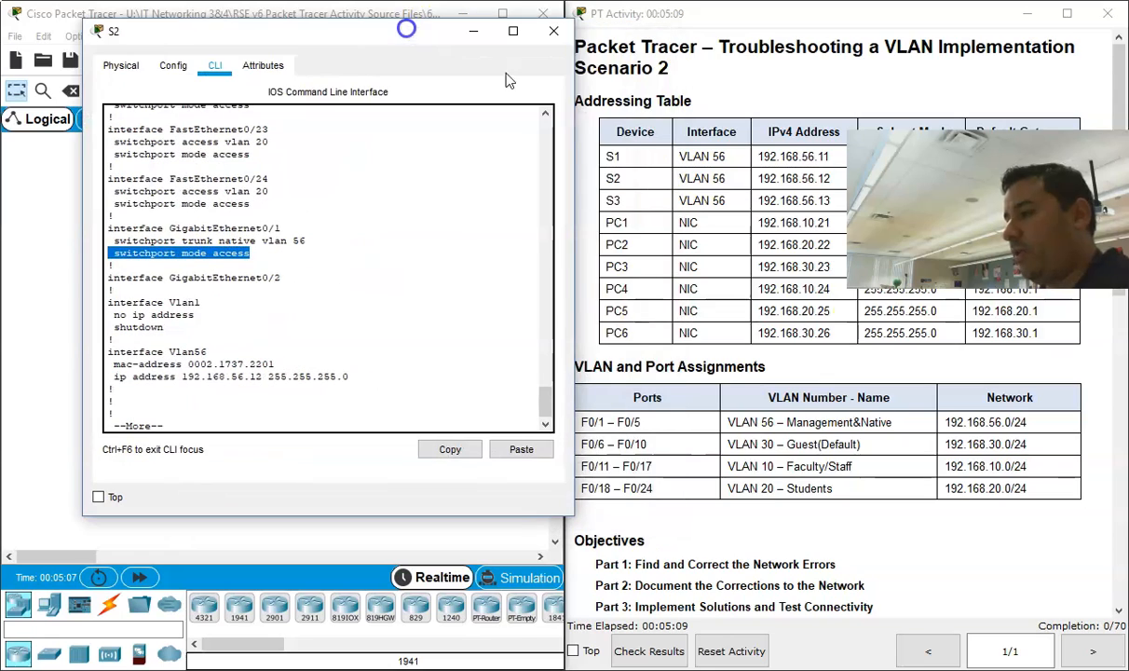
scroll(869, 391, "down", 6)
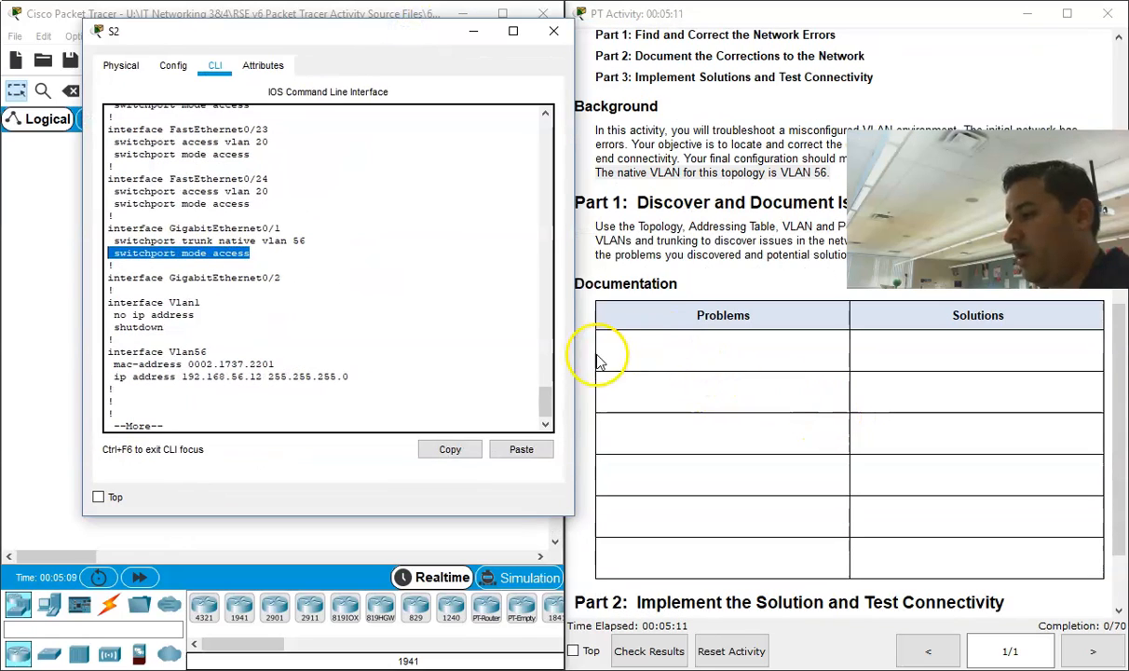
left_click(656, 361)
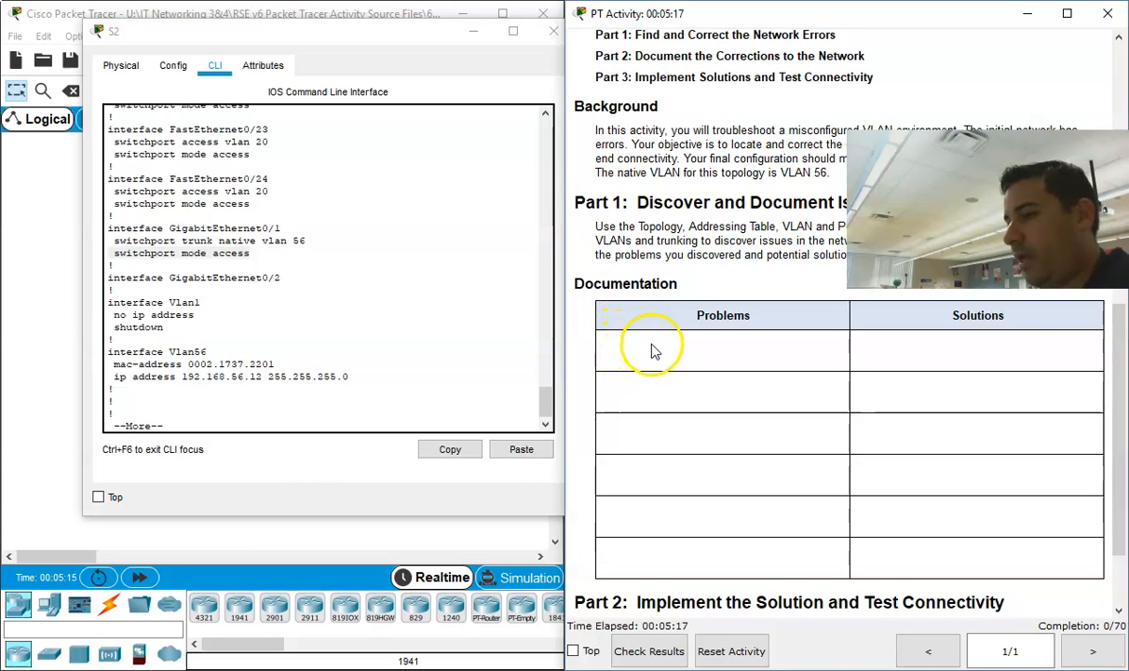
left_click_drag(326, 46, 360, 65)
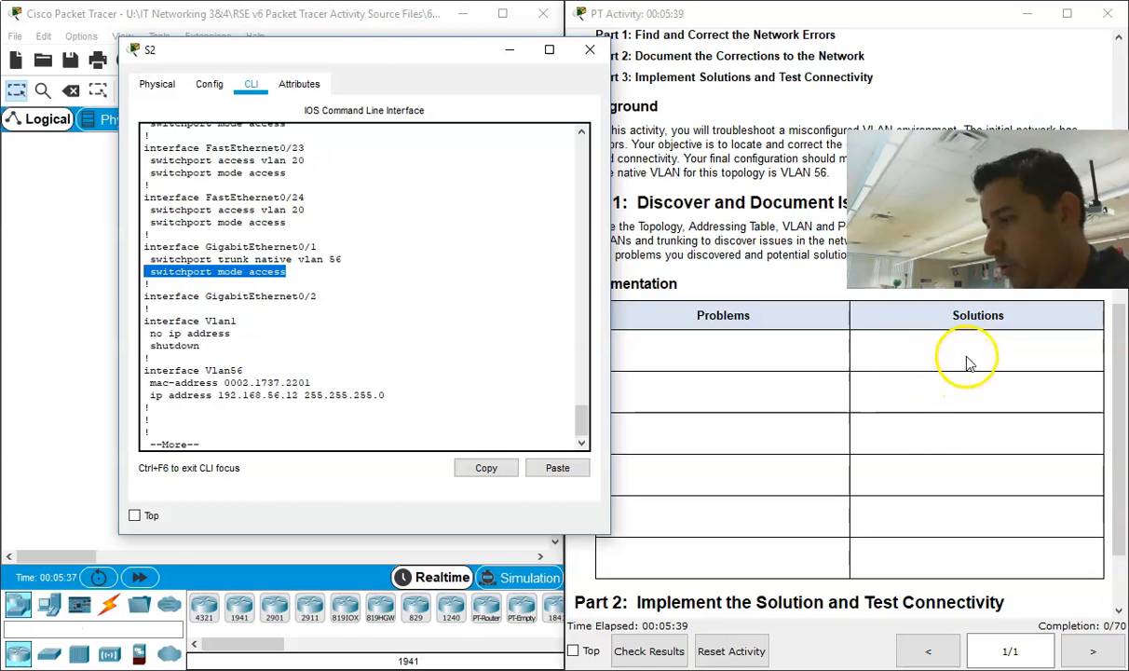
left_click_drag(329, 58, 527, 56)
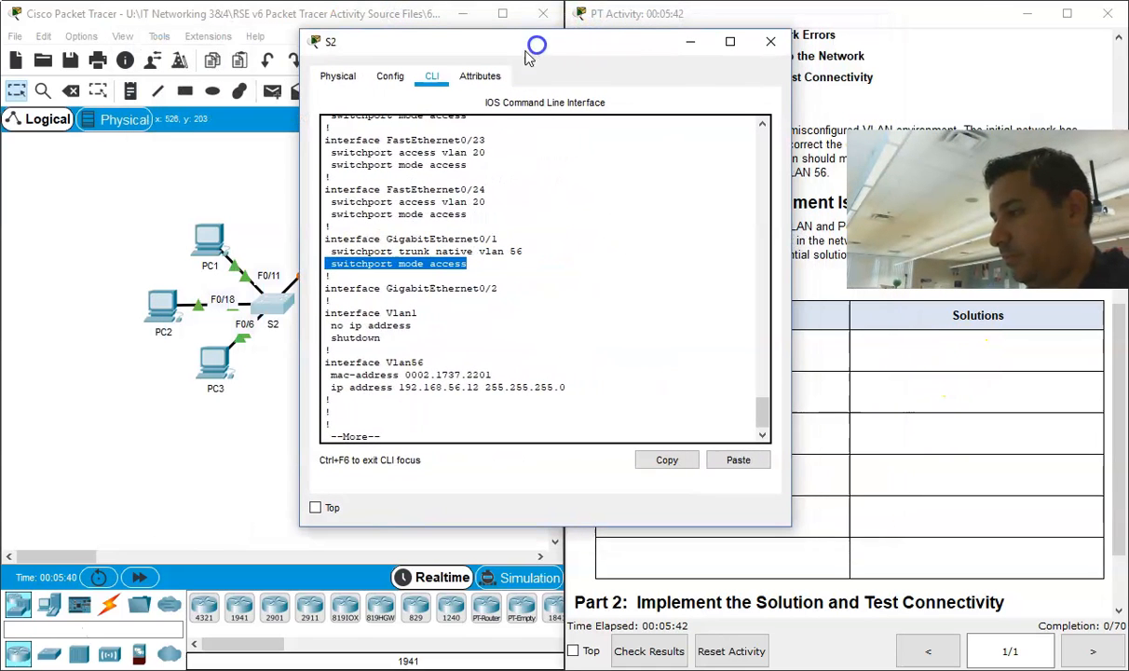
left_click(689, 44)
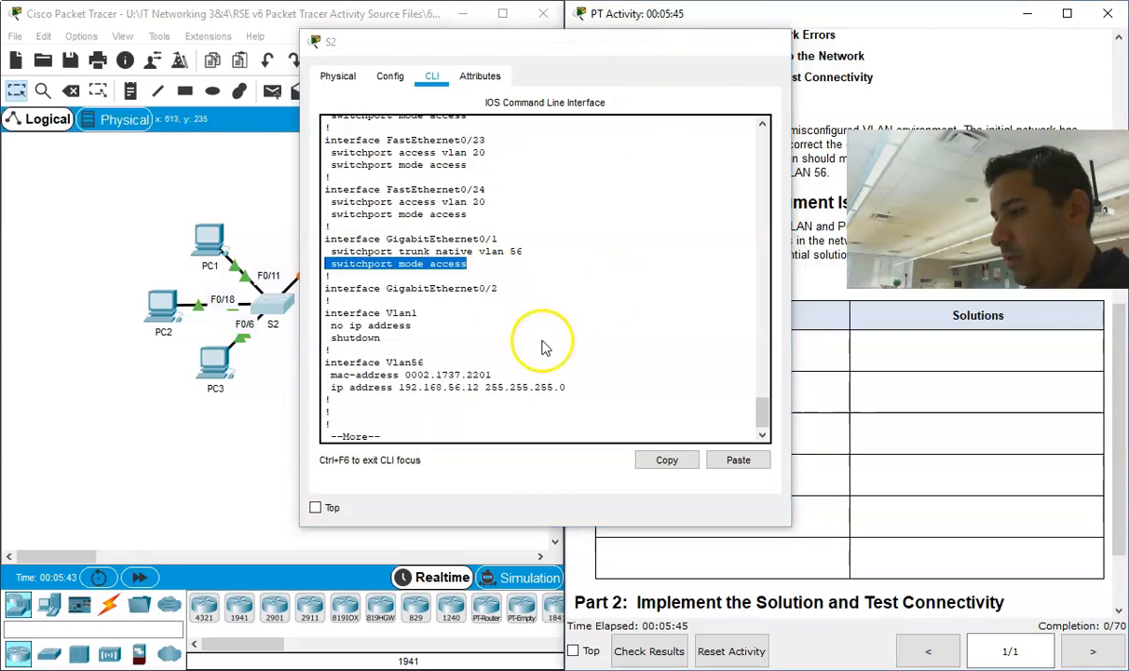
Step: Switch to the Word instructions document, dock it beside the Packet Tracer topology and bring up its Documentation table
key("alt+Tab")
scroll(610, 508, "down", 20)
scroll(606, 513, "down", 3)
left_click_drag(553, 16, 1126, 191)
scroll(690, 336, "up", 4)
Step: Enter "On S2 the G0/1 interface is on switchport mode access, this is the incorrect mode." in the first Problems cell
left_click(676, 362)
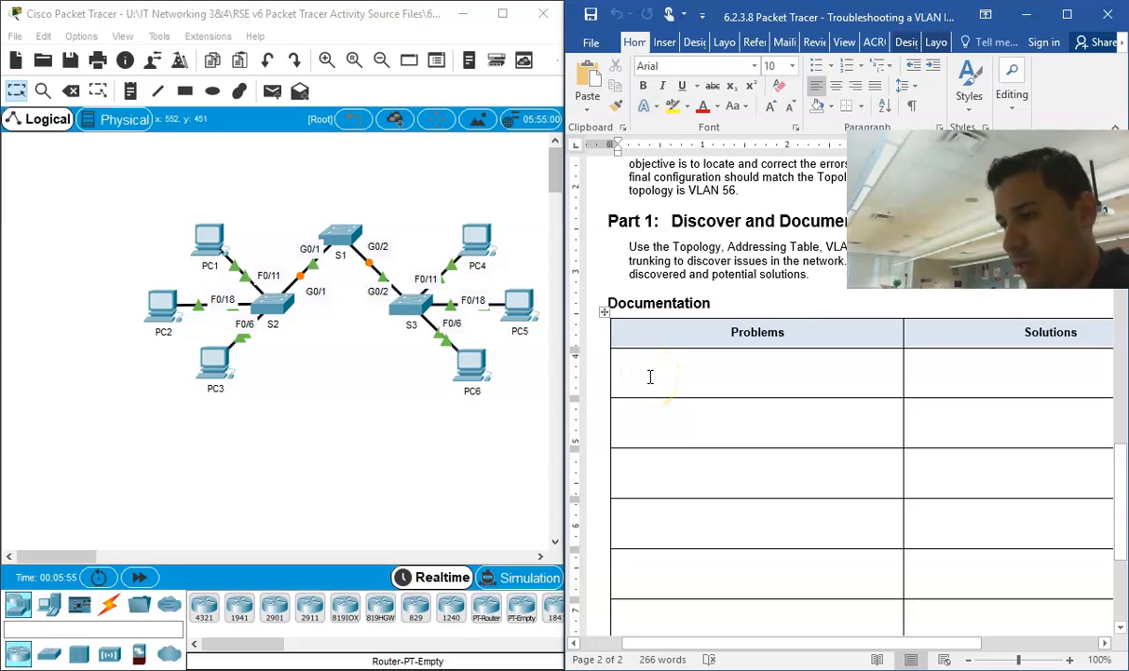
type("On S2 the G0/1 interface i")
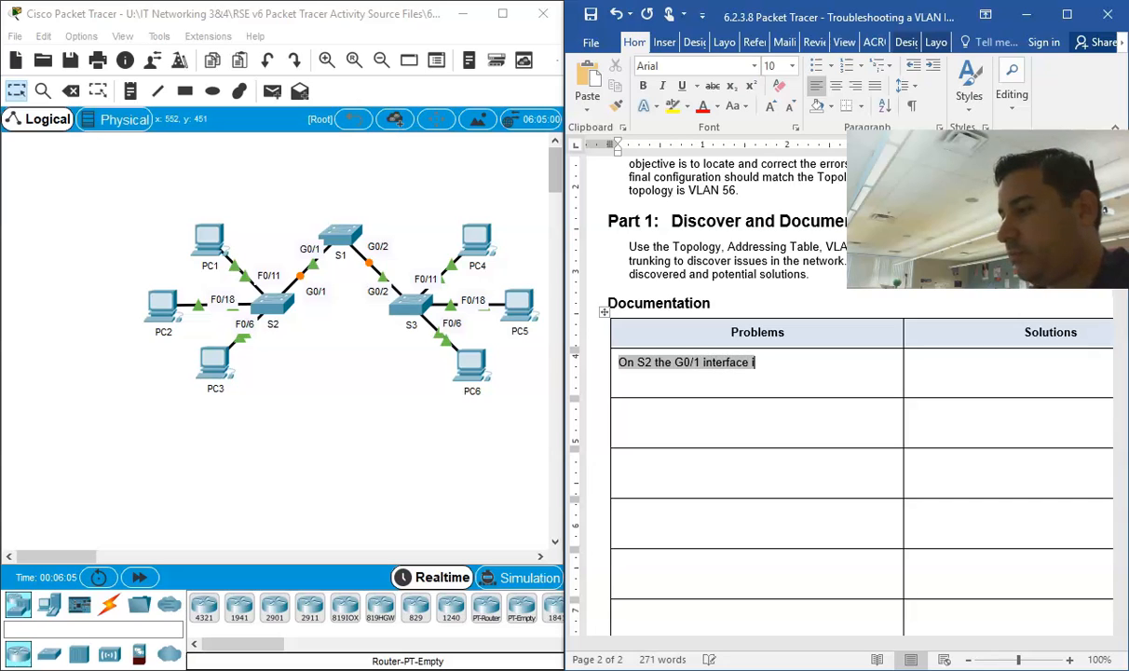
type("s on sw")
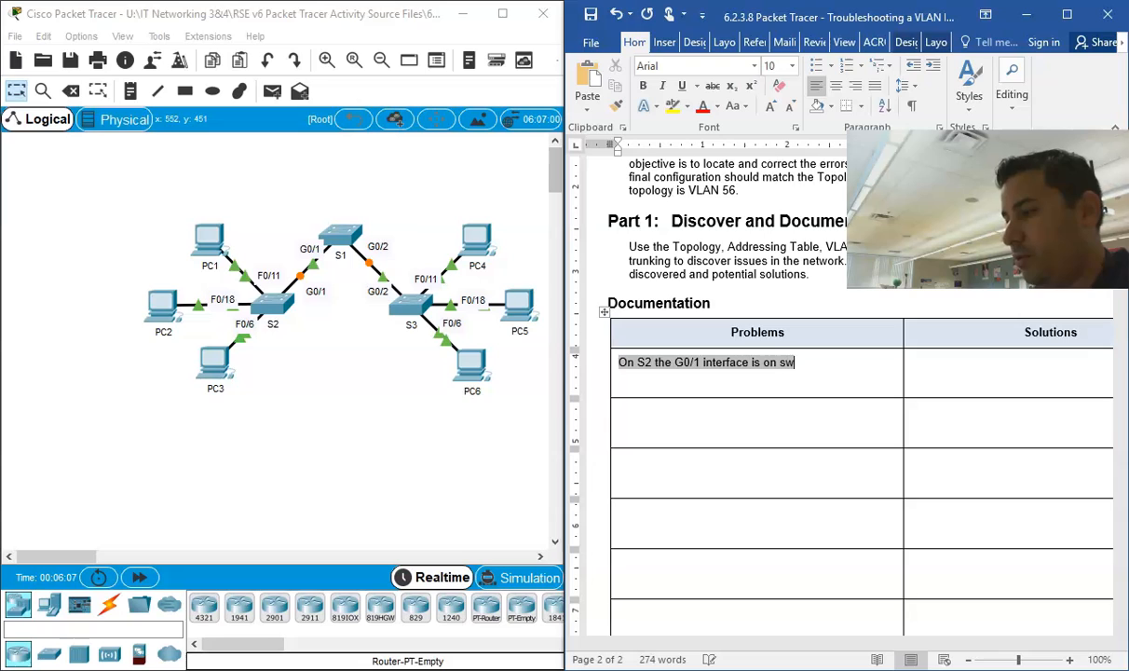
type("itchport mode acce")
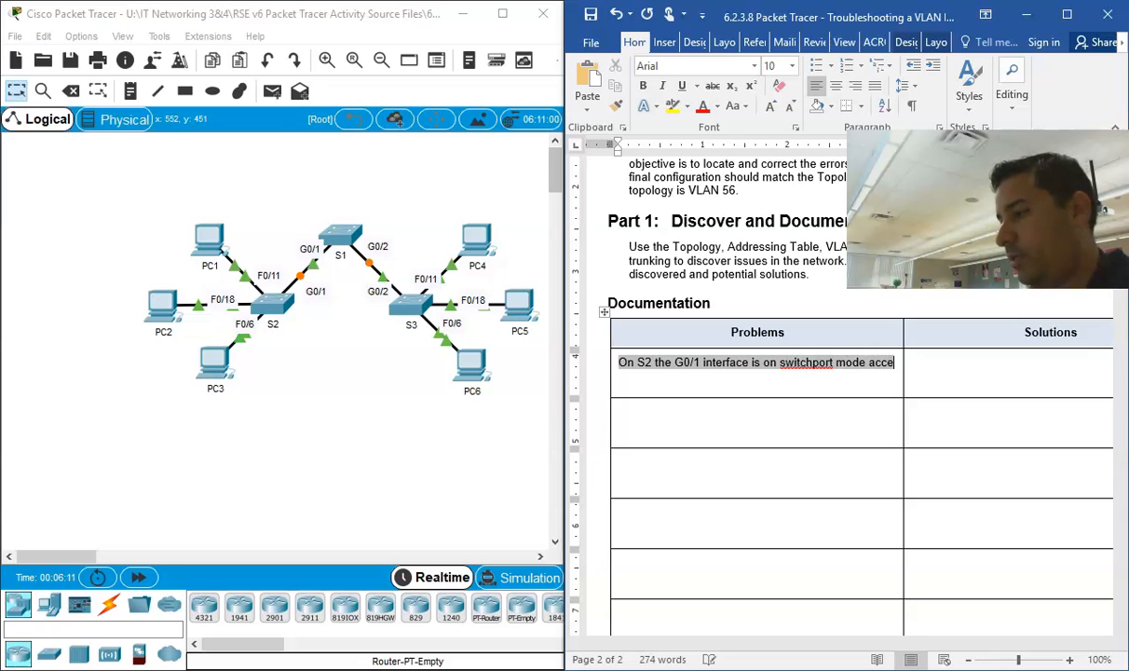
type("ss, this is the in")
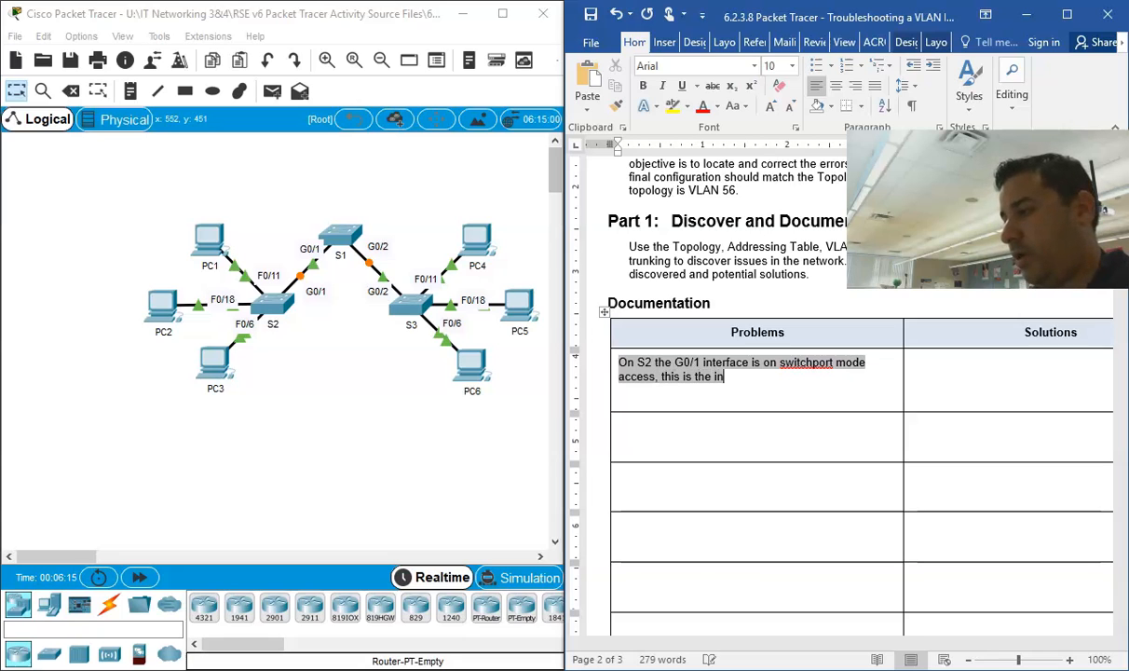
type("correct mode.")
Step: Enter "Change the interface from access to trunk mode with the command" in the first row's Solutions cell
left_click(957, 354)
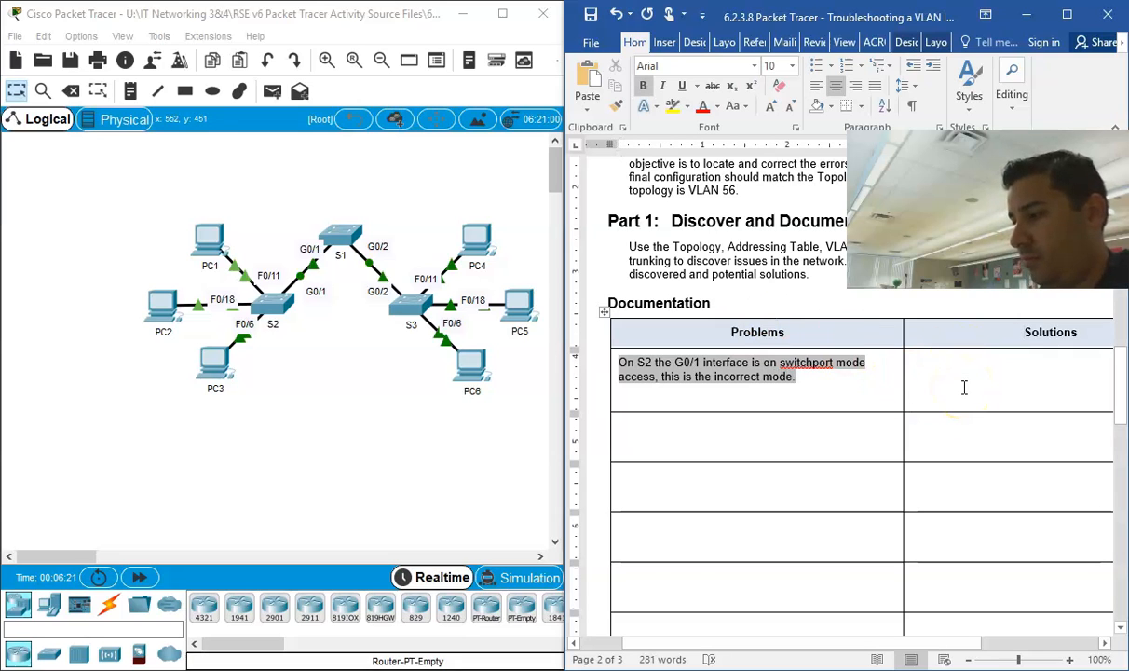
left_click(910, 358)
left_click(915, 359)
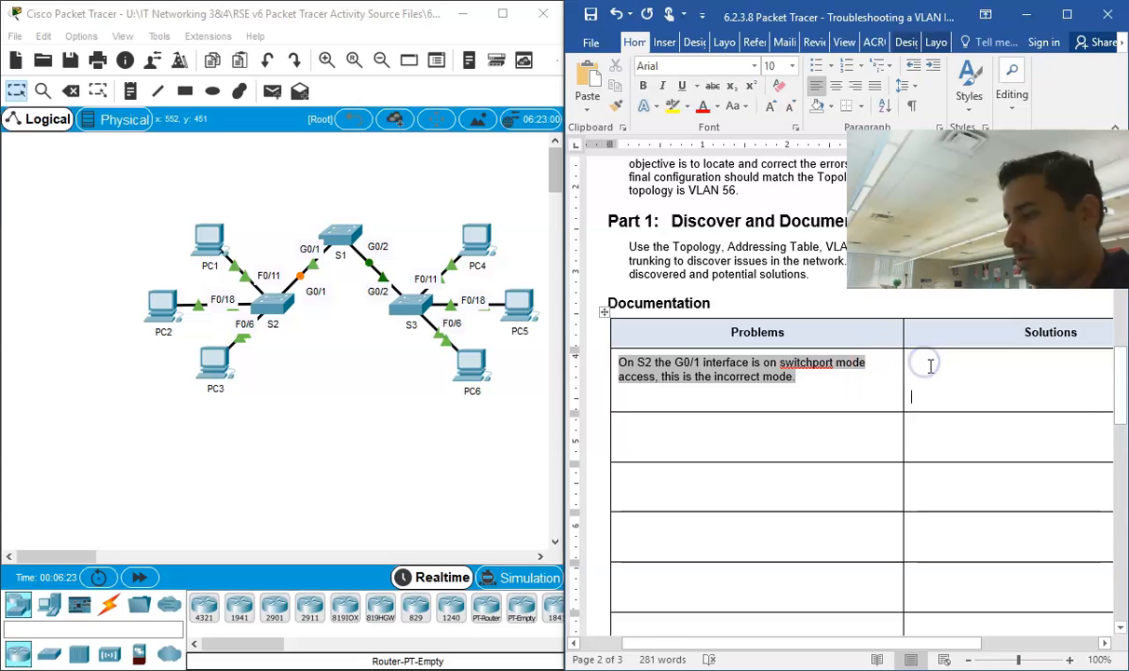
type("Change the int")
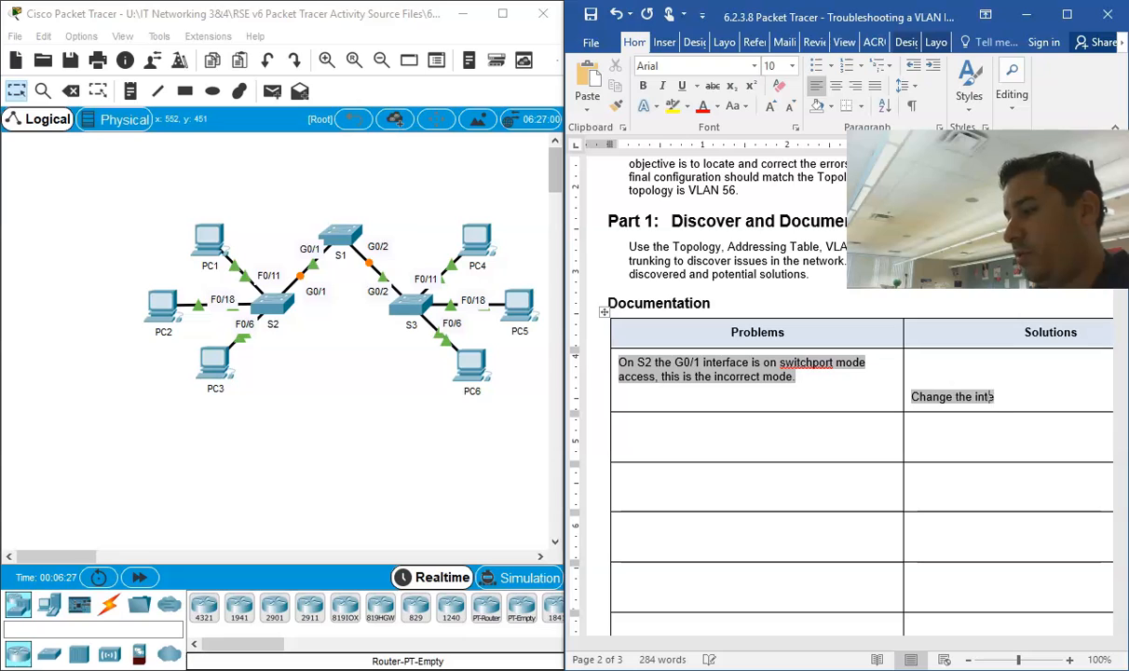
type("erface from access to ")
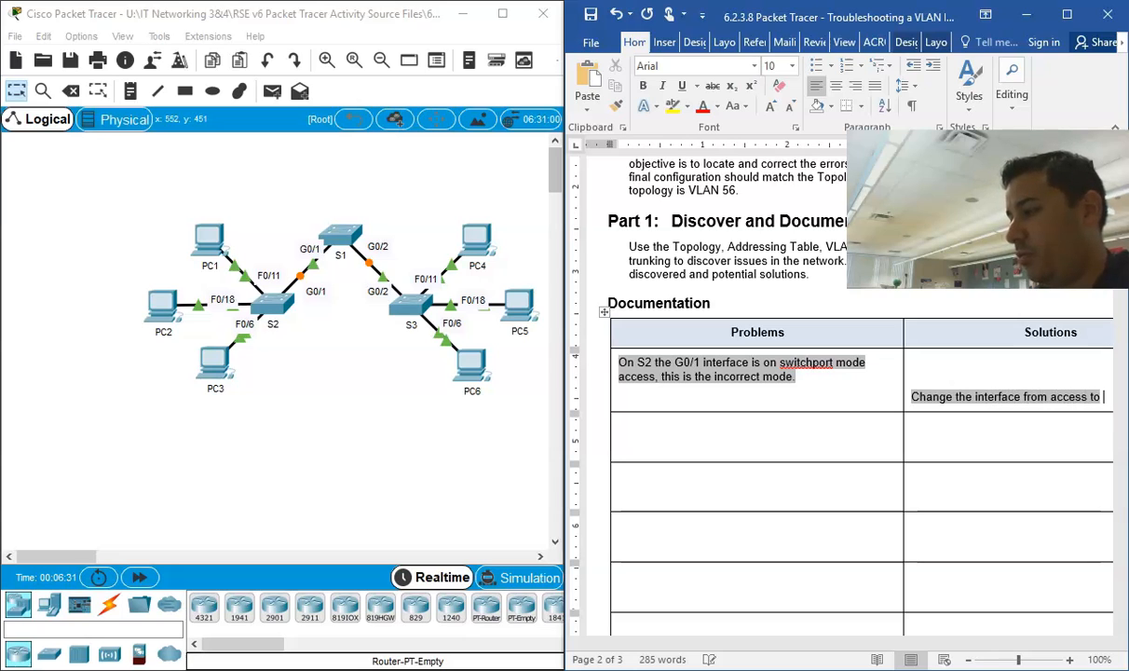
type("trunk mode ")
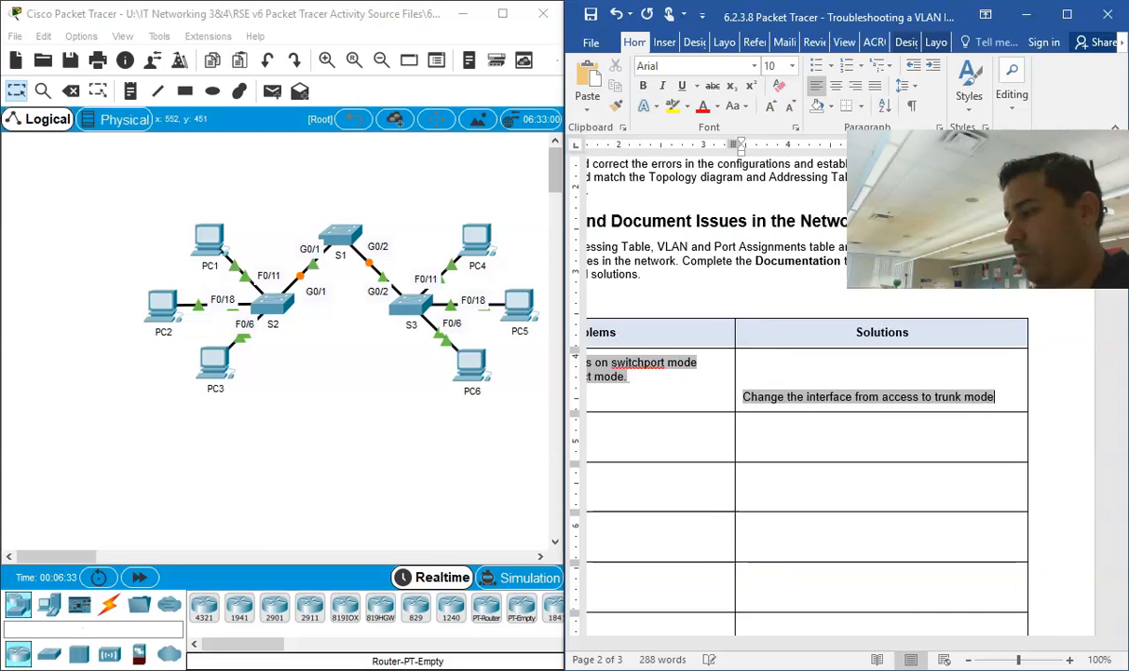
type("with the co")
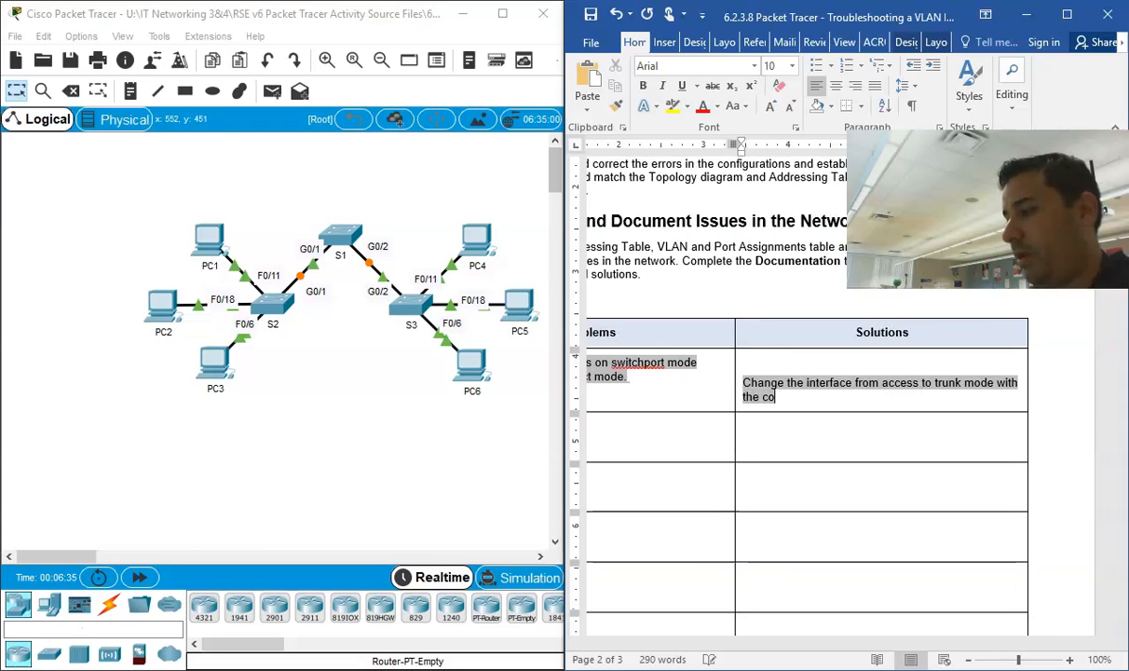
type("mmand")
Step: Complete the solution sentence with the command "switchport mode trunk" in bold, ending with a non-bold period
key("ctrl+b")
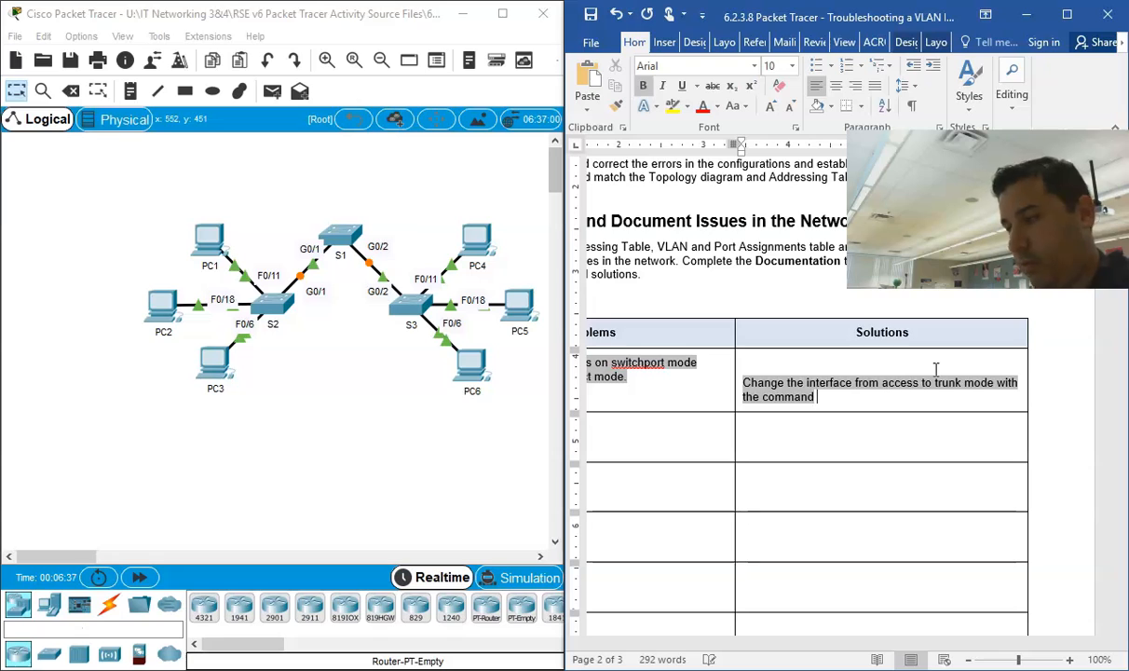
type("s")
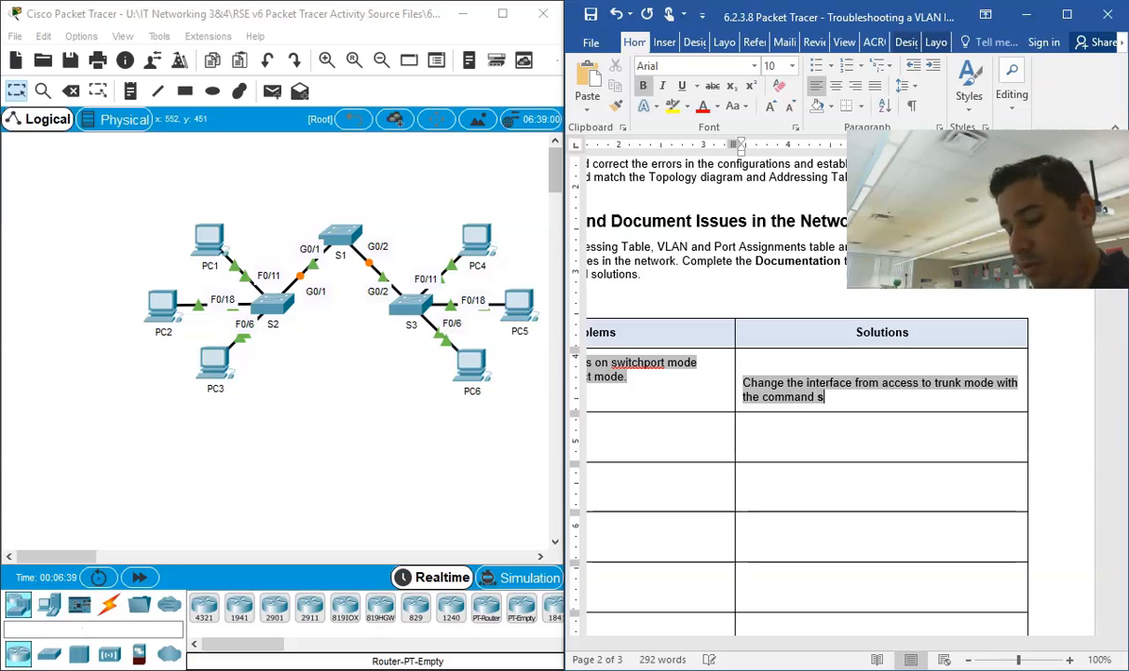
type("witchport")
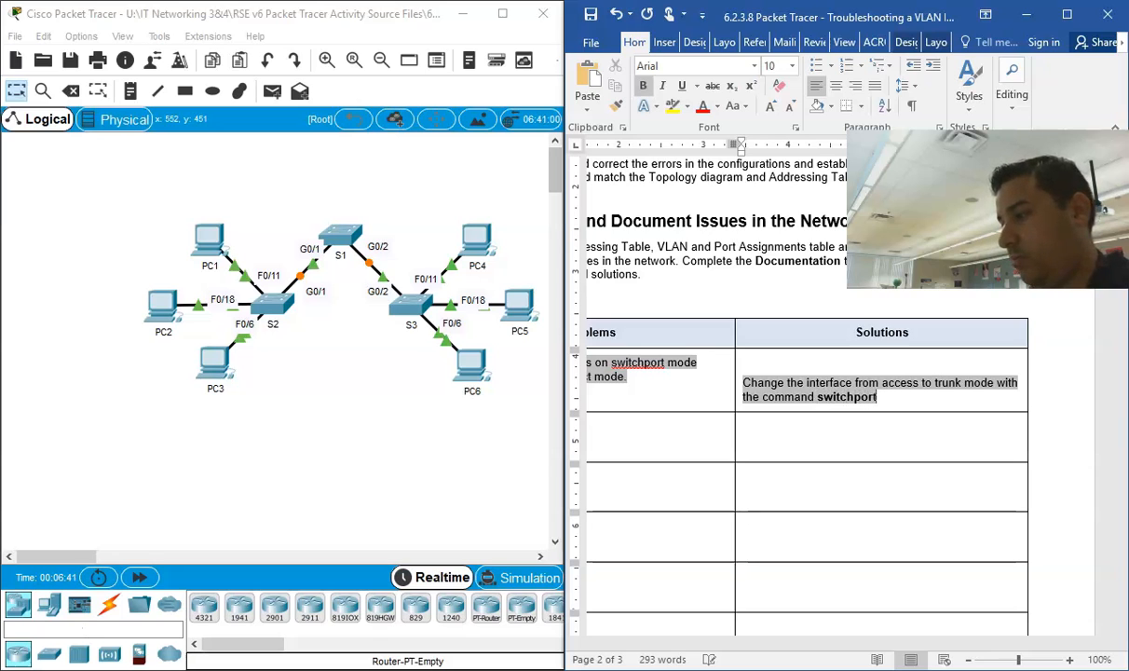
type(" mode trunk")
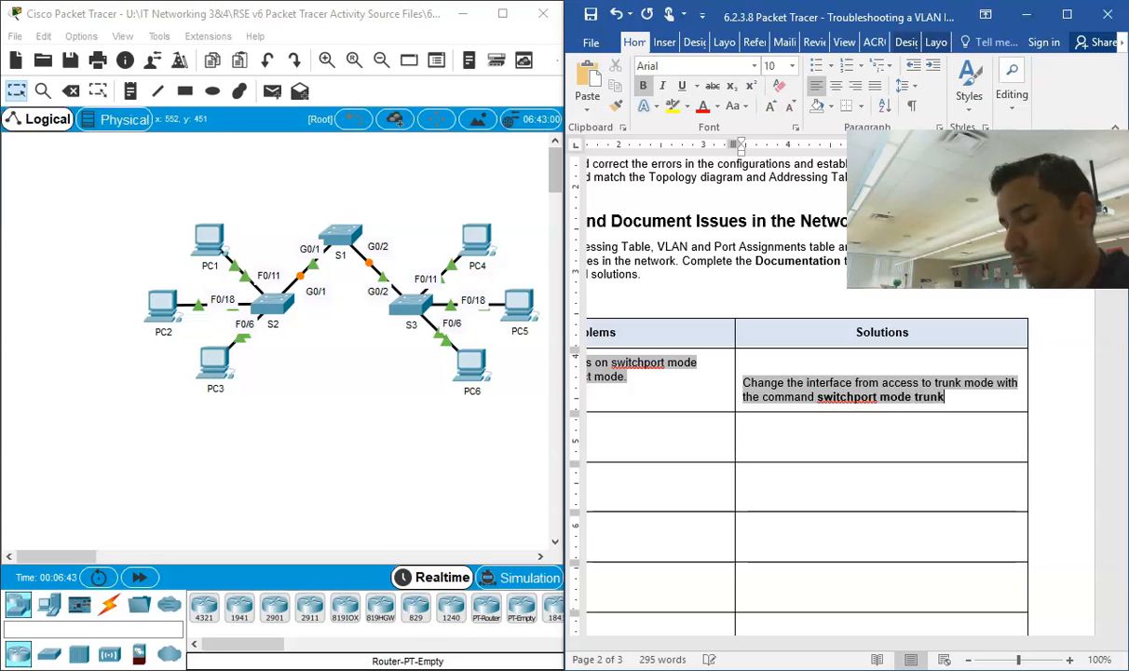
key("ctrl+b")
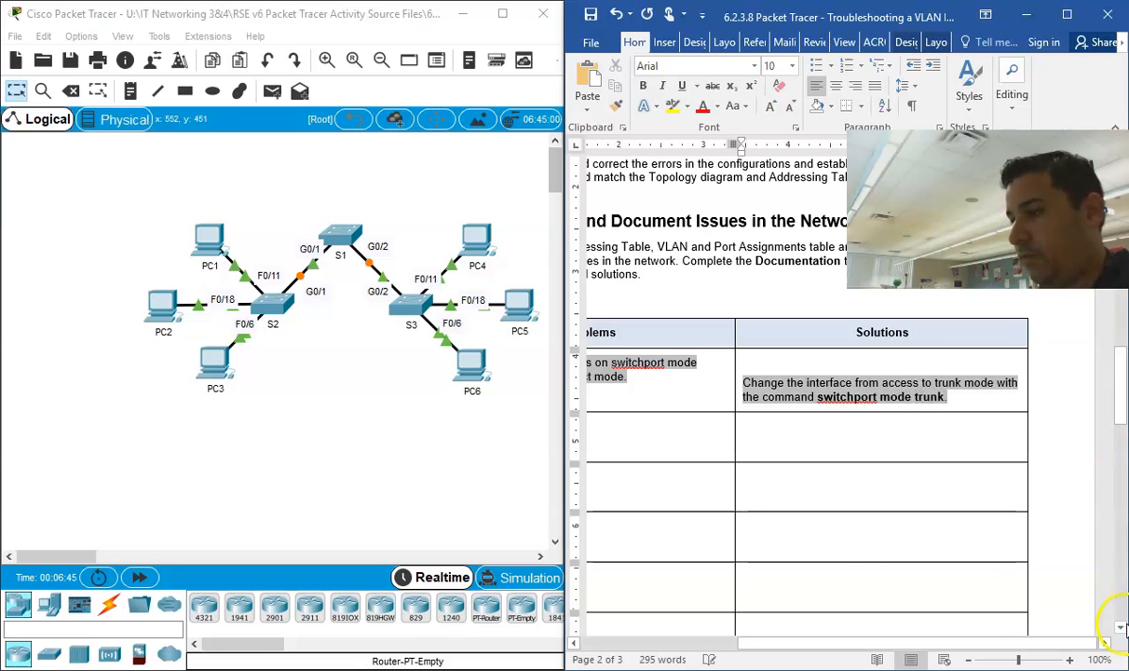
Step: On S2's command line, page past the rest of the configuration listing and enter global configuration mode with "conf t"
left_click(265, 293)
left_click_drag(496, 43, 783, 52)
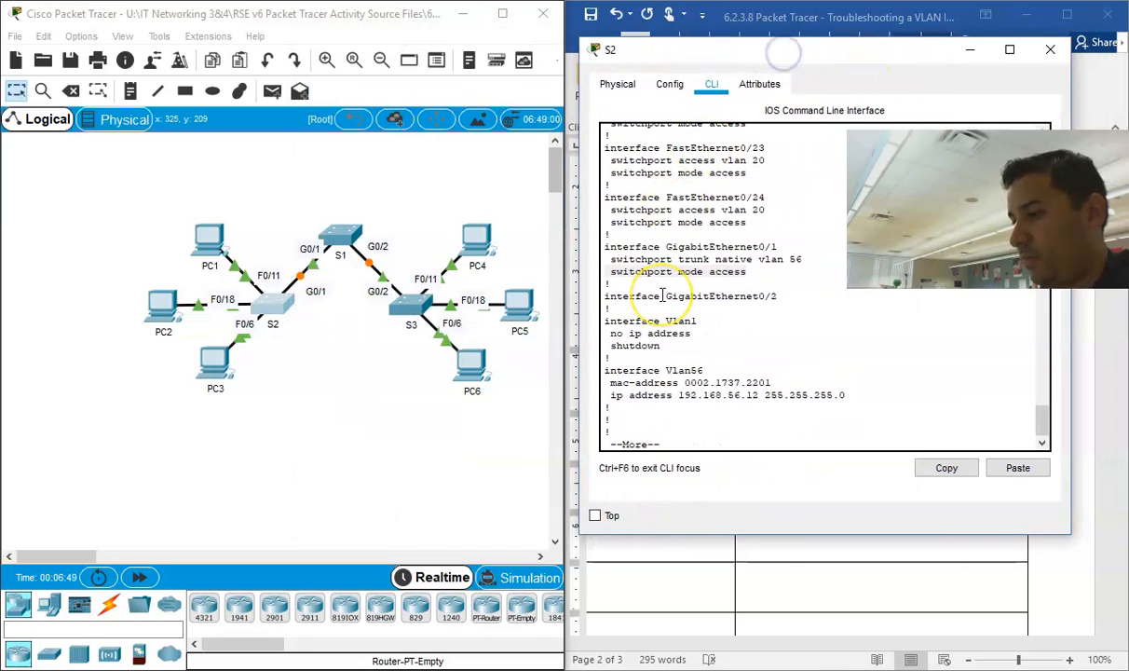
left_click(640, 441)
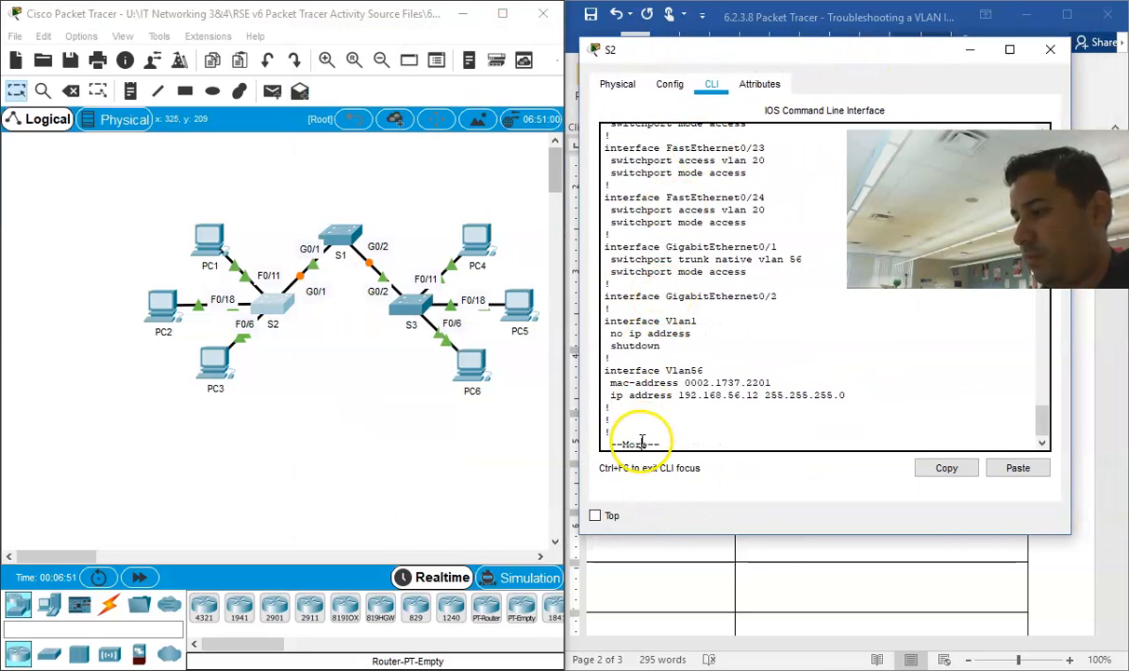
key("space")
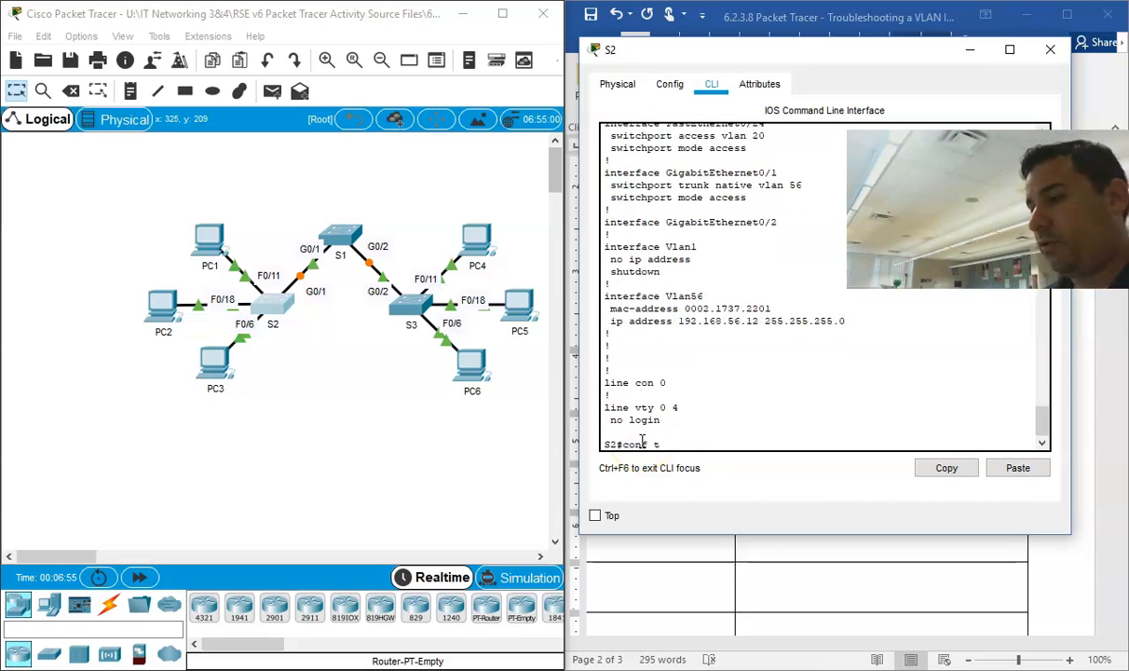
type("conf t")
key("Return")
key("Return")
key("Return")
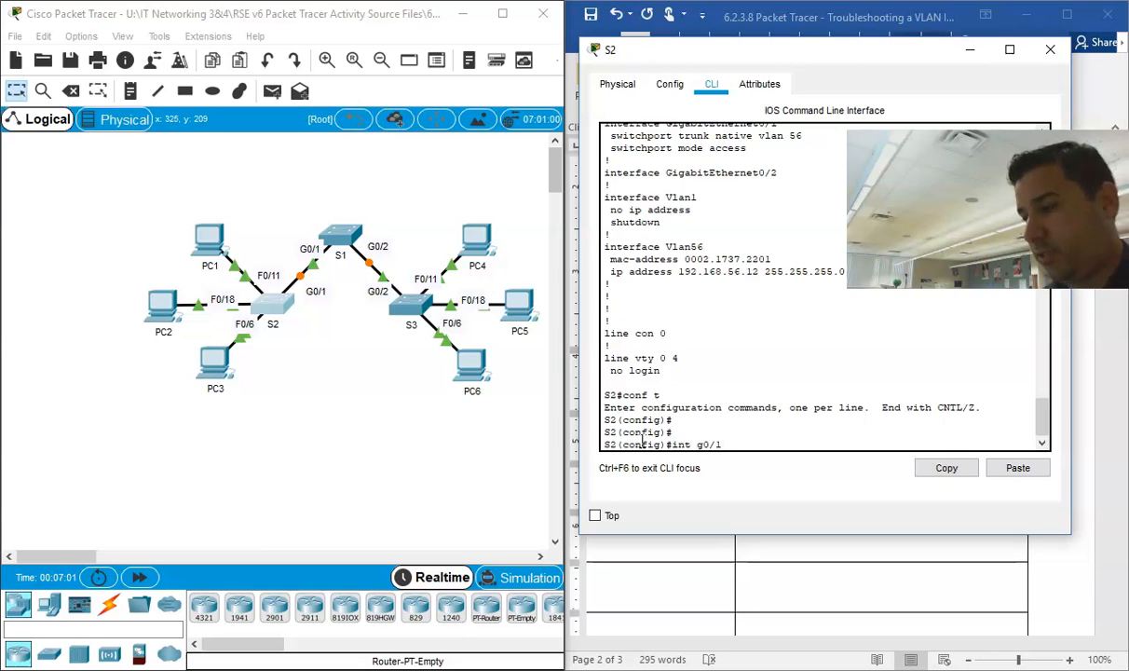
Step: Set S2's interface g0/1 to trunk mode with the command "switchport mode trunk"
key("Return")
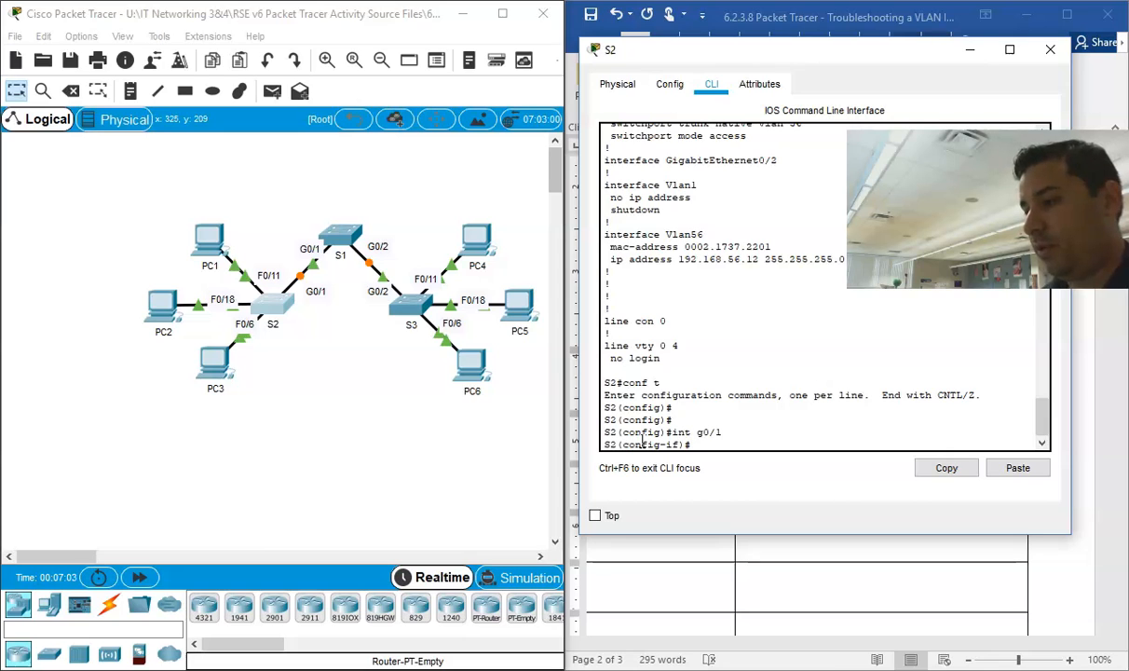
type("swith")
key("Tab")
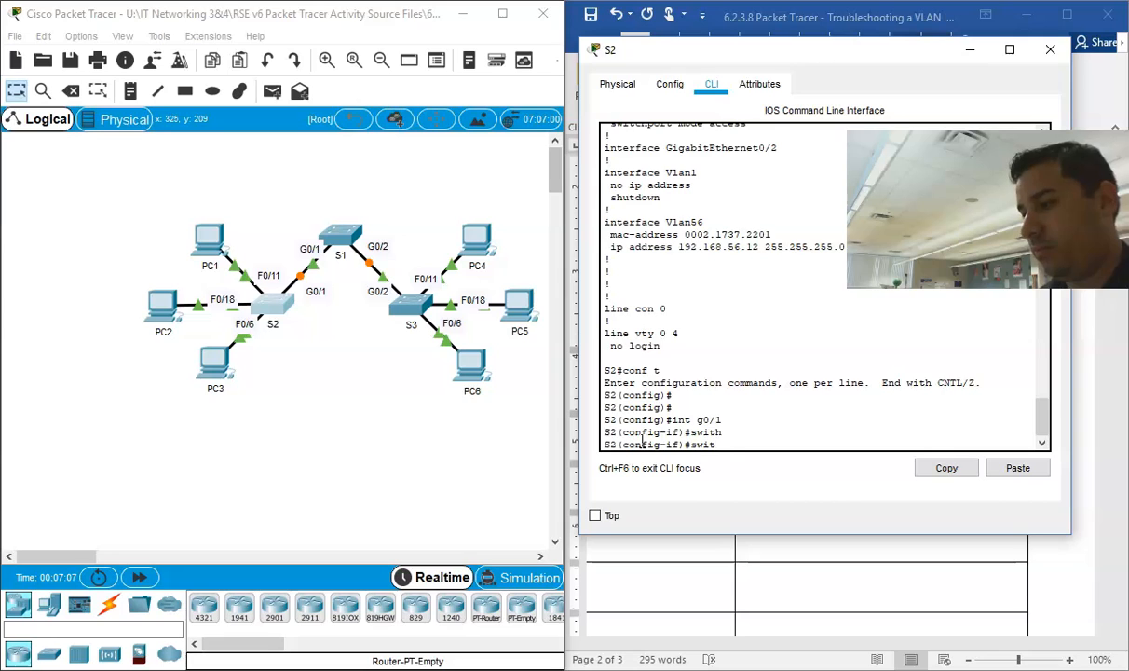
type("ch")
key("Tab")
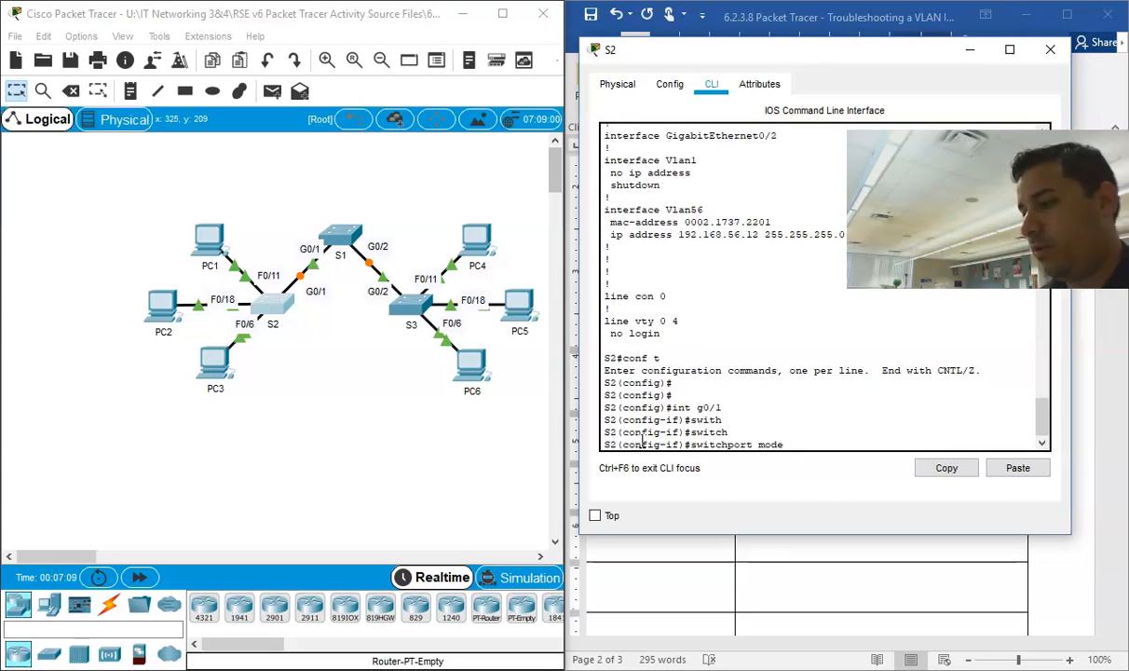
key("Return")
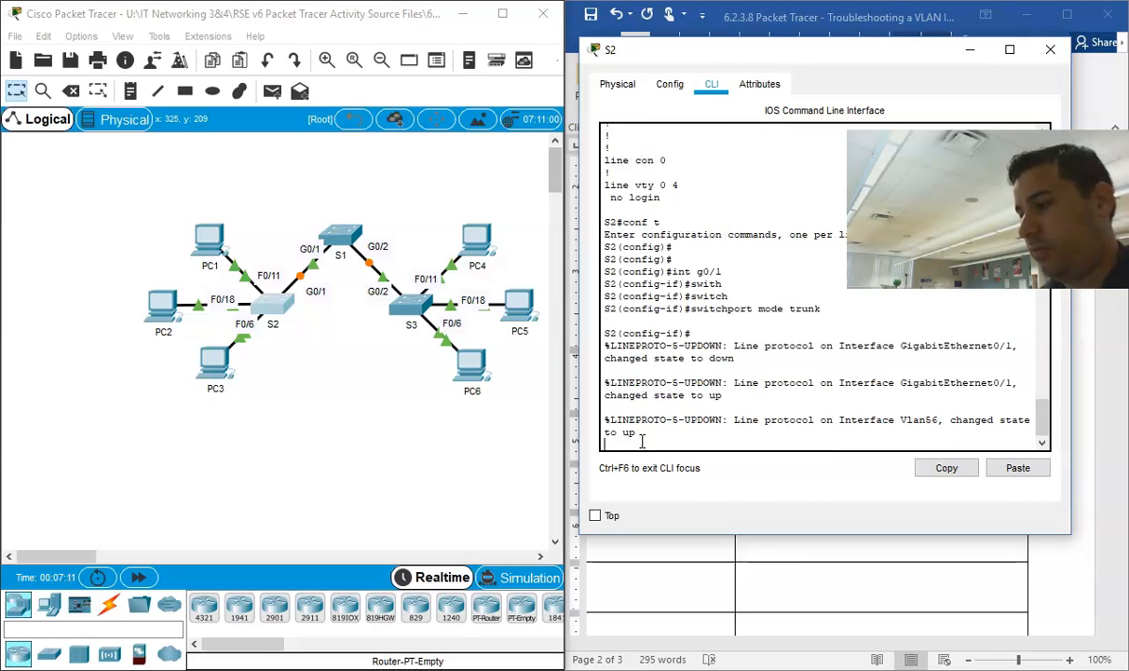
key("Return")
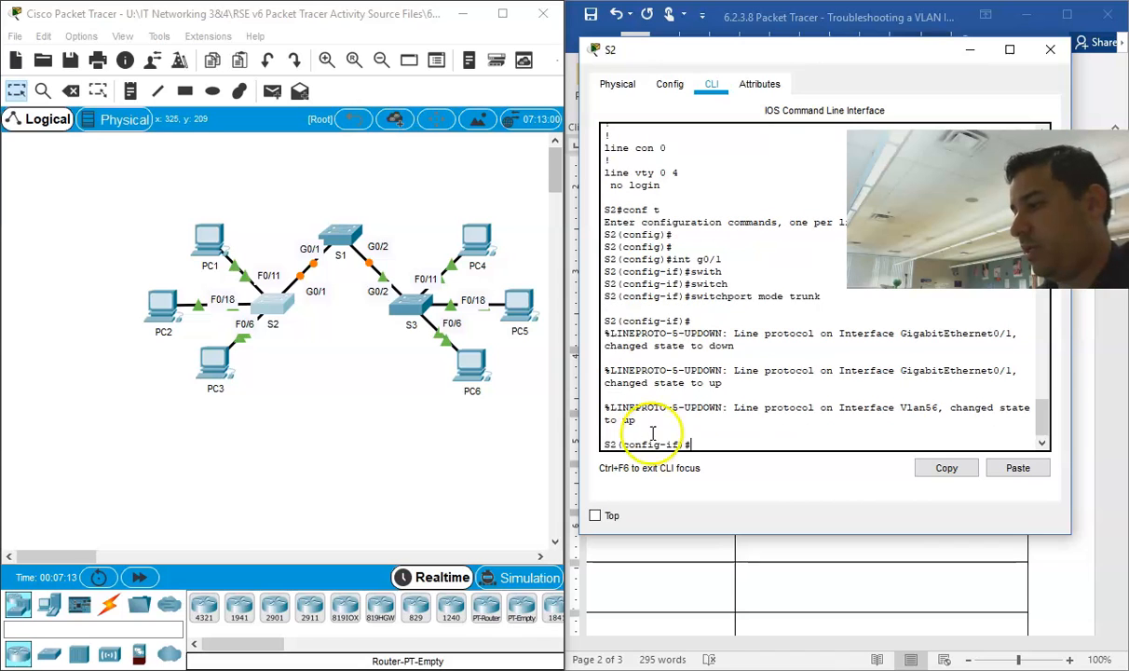
Step: Review the line protocol messages for GigabitEthernet0/1 and Vlan56 in S2's console
left_click_drag(641, 420, 644, 333)
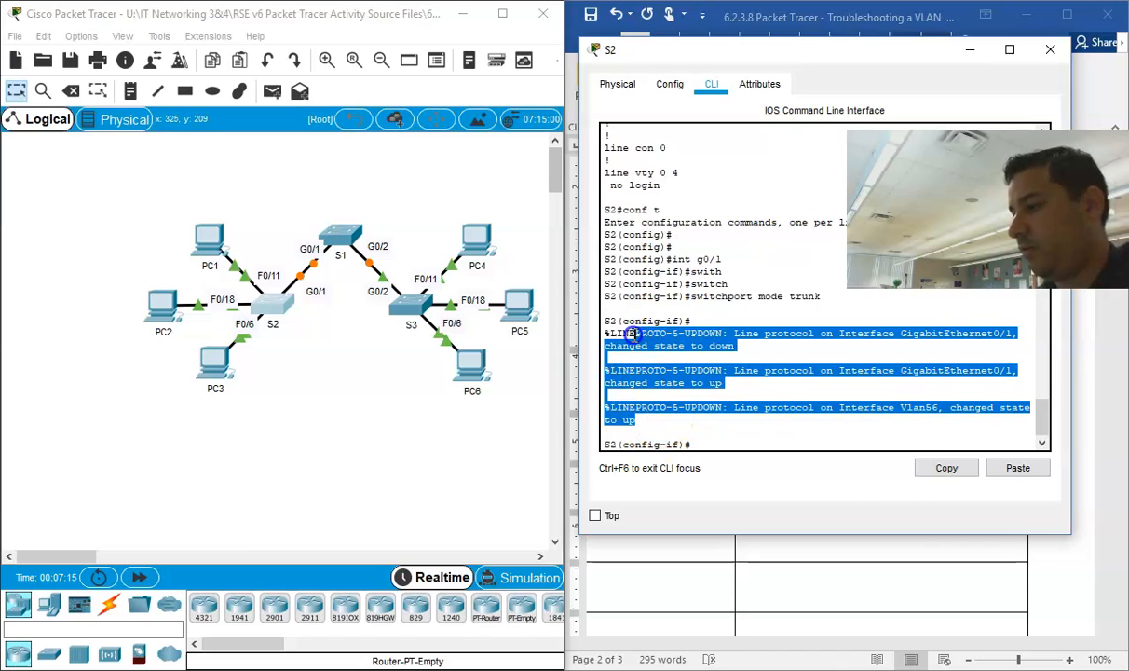
left_click(649, 318)
left_click_drag(720, 383, 622, 361)
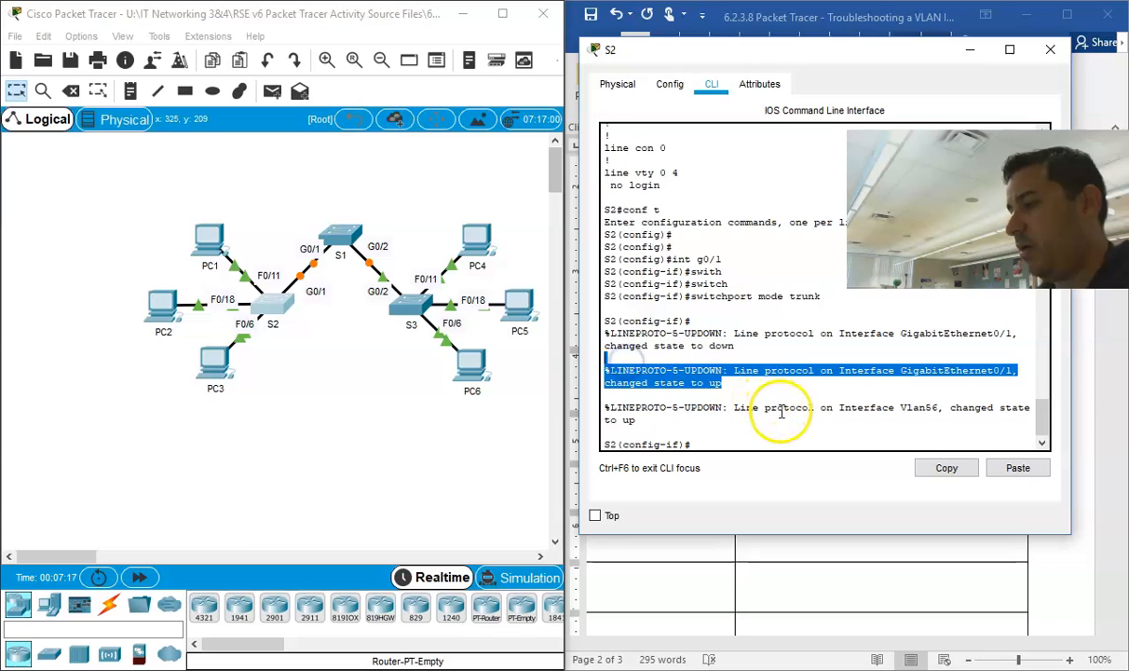
mouse_move(646, 421)
left_mouse_down()
mouse_move(608, 410)
mouse_move(652, 421)
left_mouse_up()
left_click(724, 443)
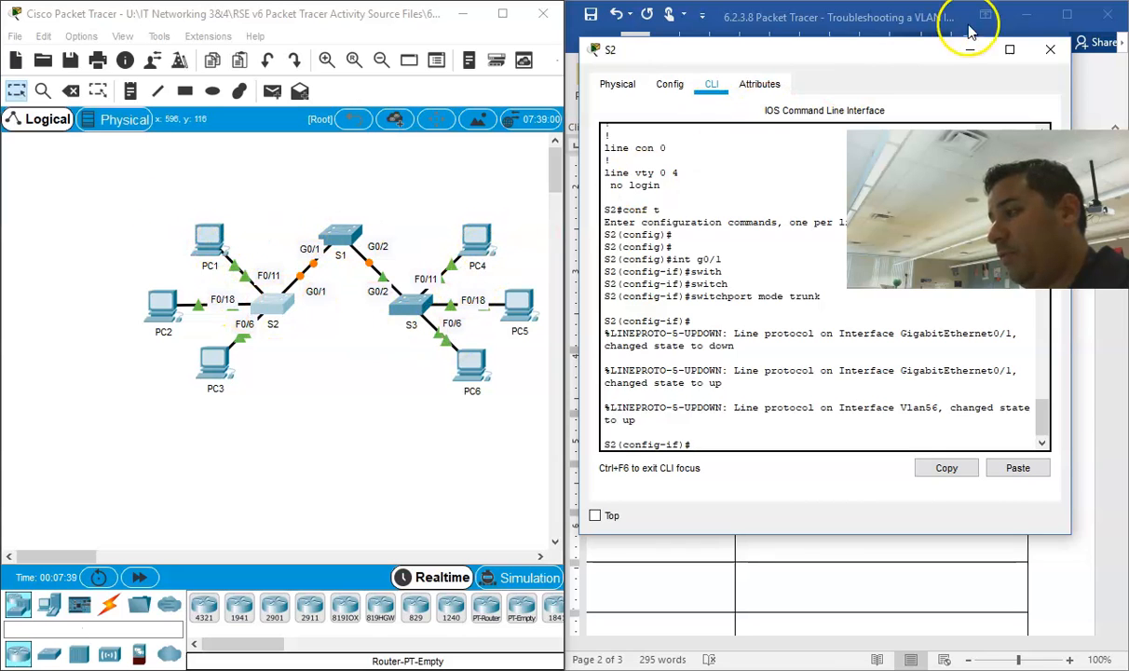
Step: Close the S2 window and check the F0/6 – F0/10 entry in the document's VLAN and Port Assignments table
left_click(1049, 50)
scroll(675, 340, "up", 3)
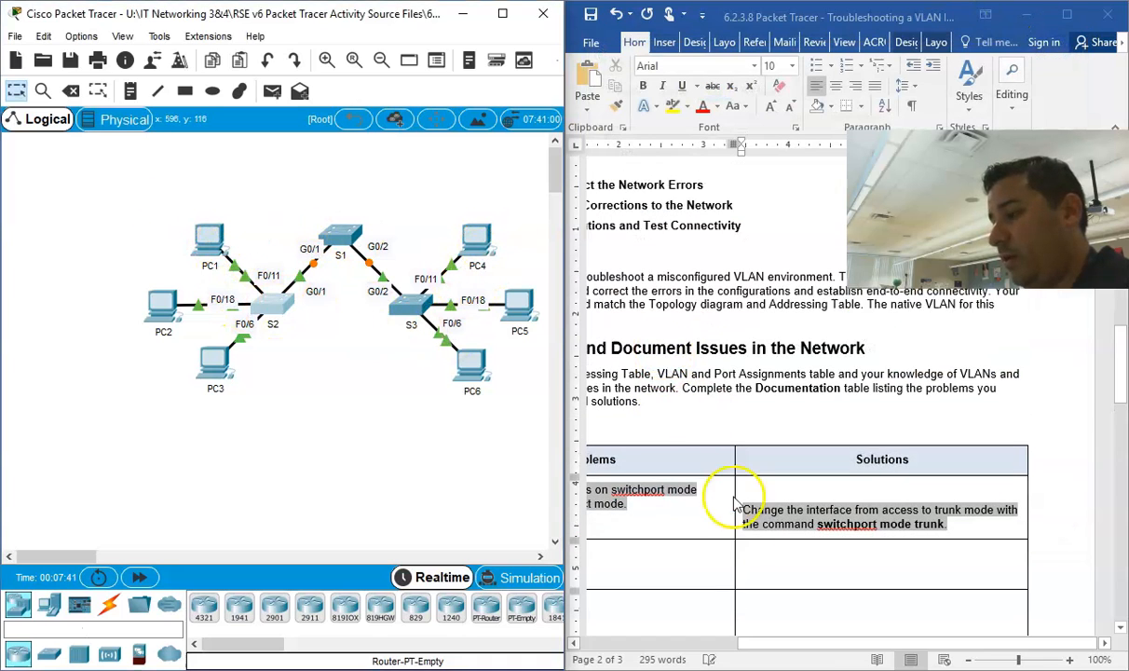
left_click_drag(872, 643, 761, 642)
scroll(756, 486, "up", 10)
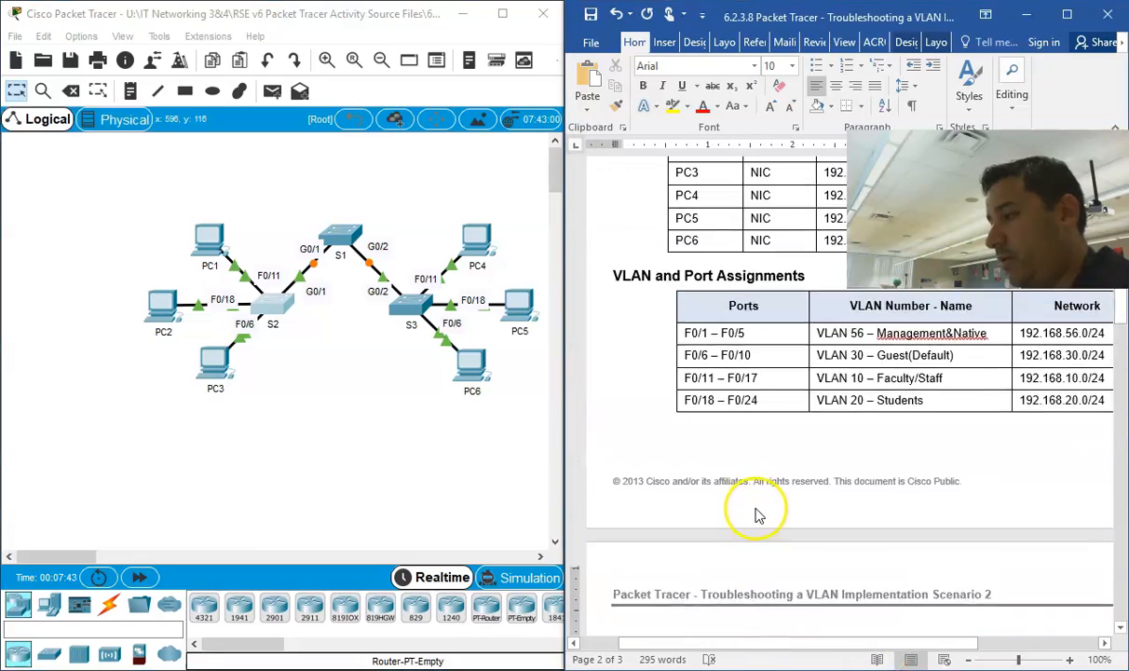
scroll(750, 512, "down", 1)
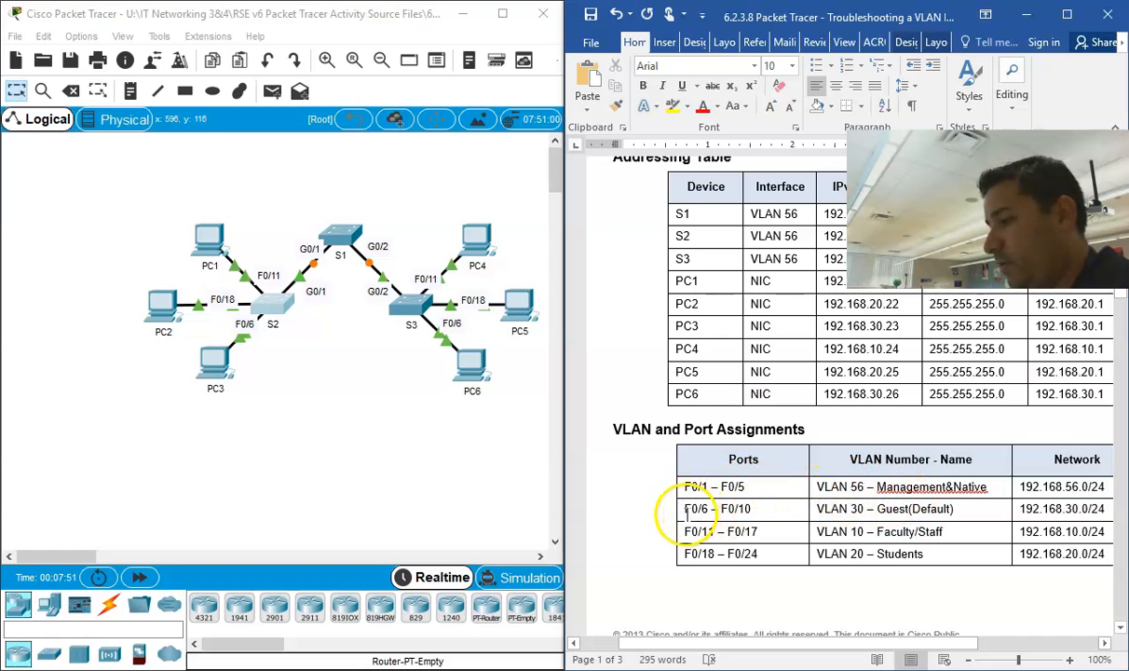
left_click_drag(685, 509, 756, 512)
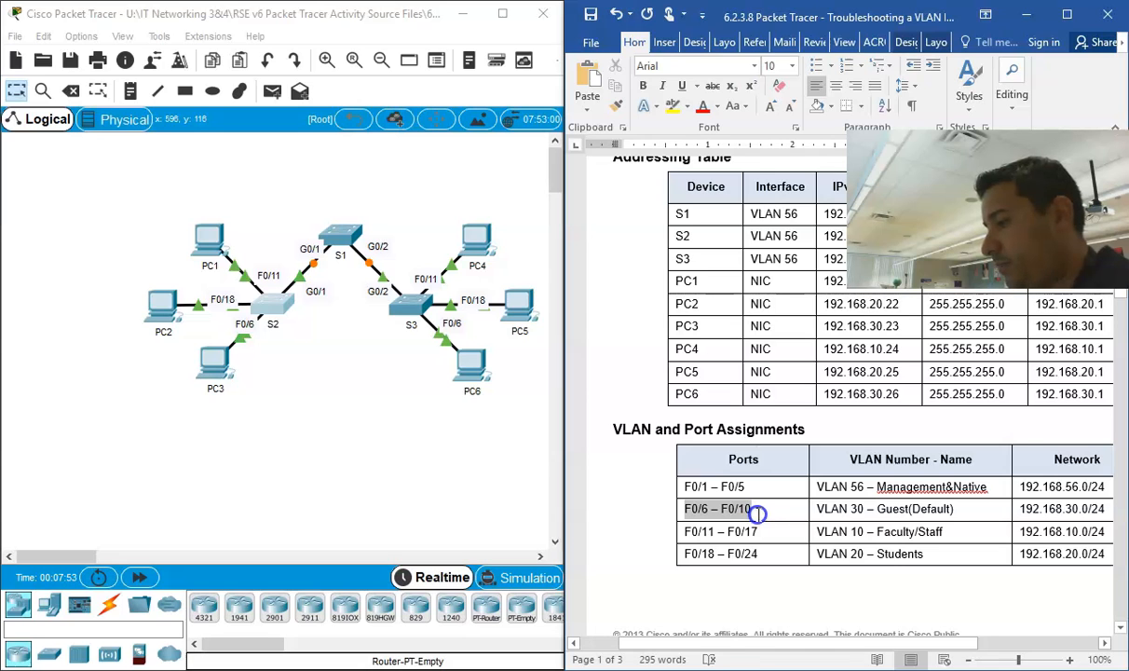
left_click(762, 518)
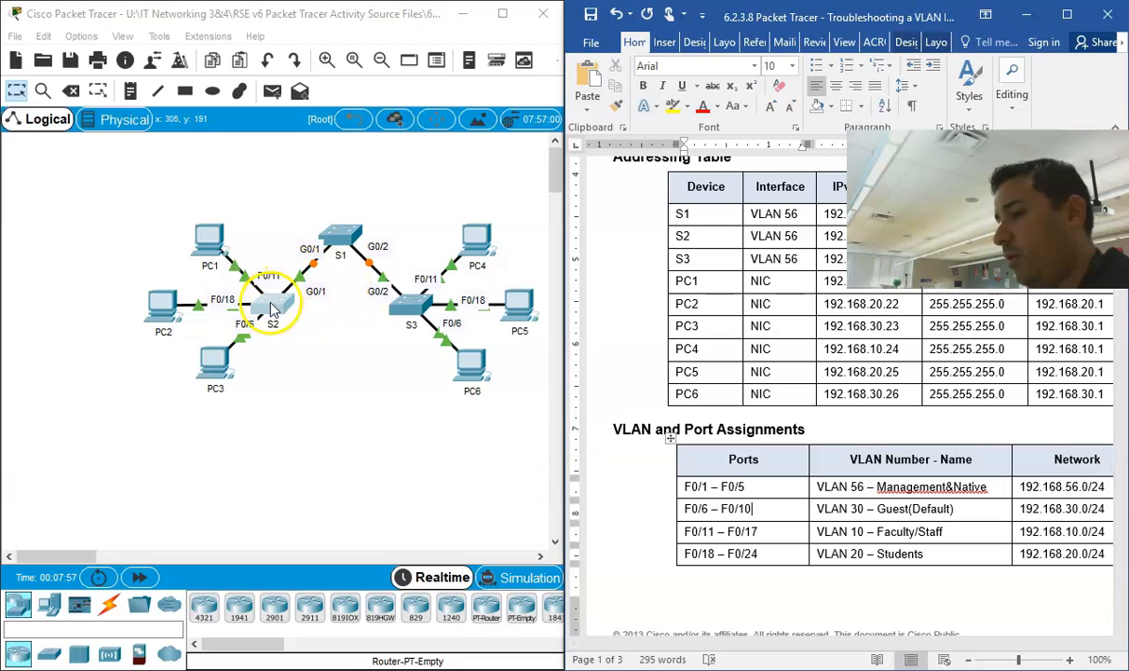
Step: Reopen S2's command line and leave interface configuration mode with "exit"
left_click(272, 309)
key("Return")
type("exit")
key("Return")
key("Return")
key("Return")
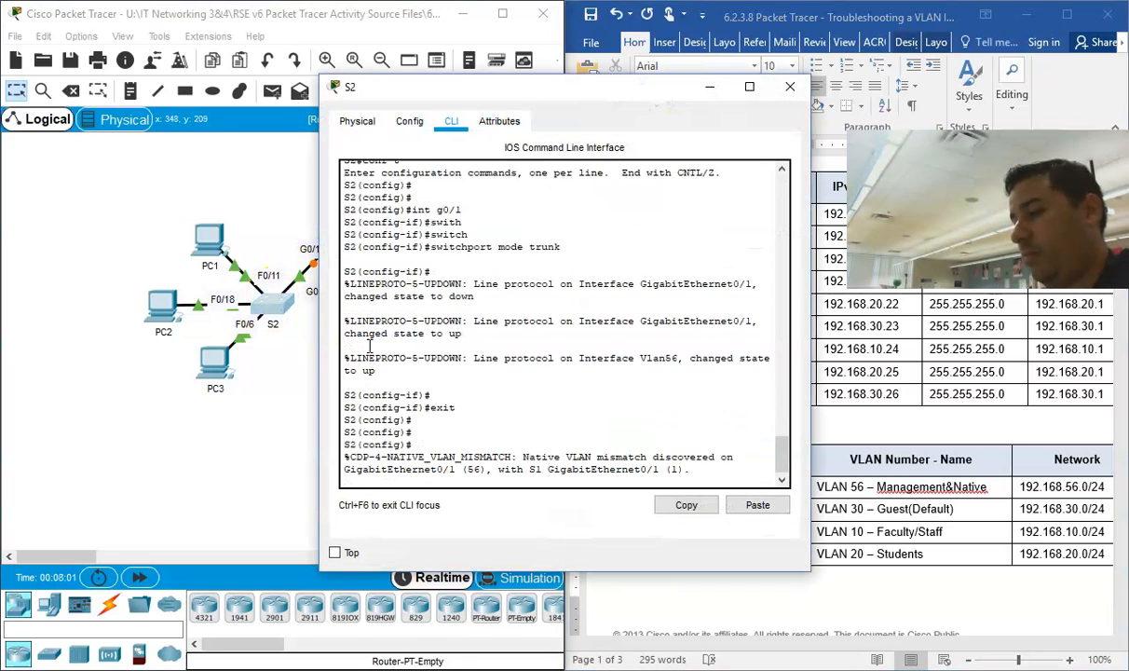
key("Return")
key("Return")
key("Return")
key("Return")
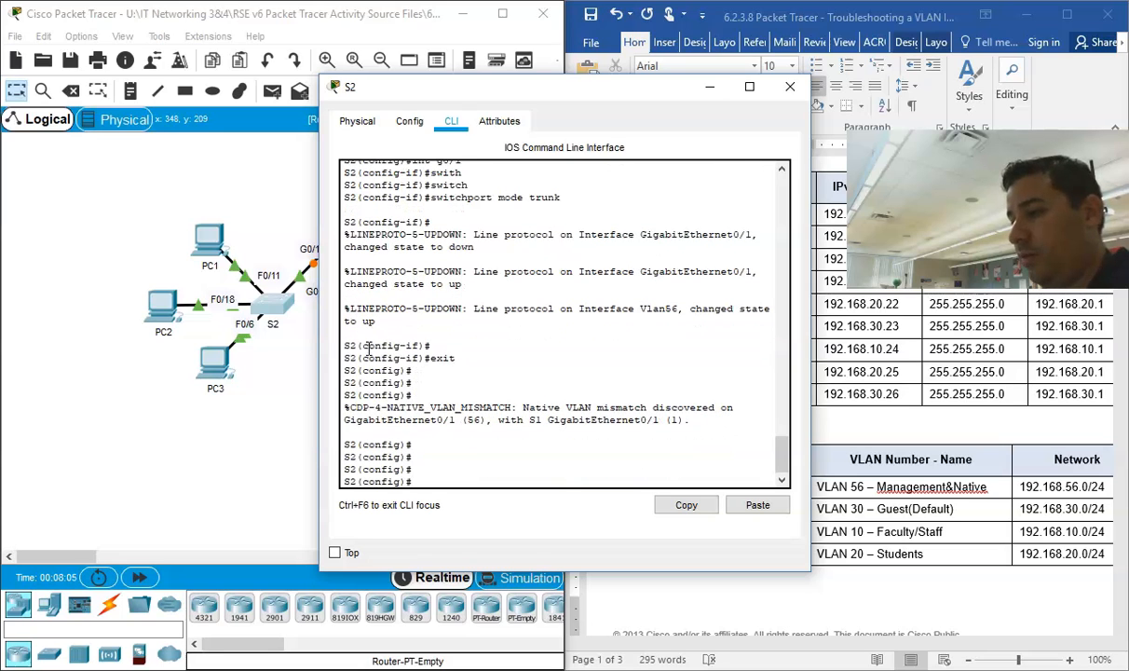
Step: Examine the native VLAN message for S2's and S1's GigabitEthernet0/1 in the console, then close the S2 window
left_click_drag(687, 419, 525, 404)
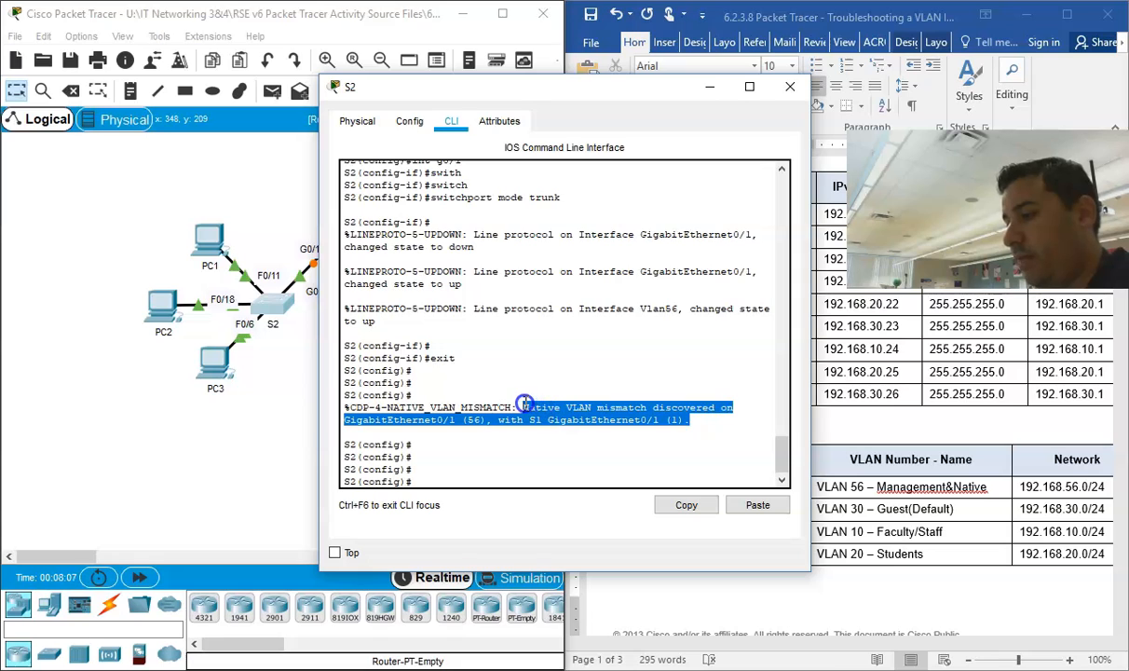
left_click(451, 427)
left_click_drag(484, 420, 683, 420)
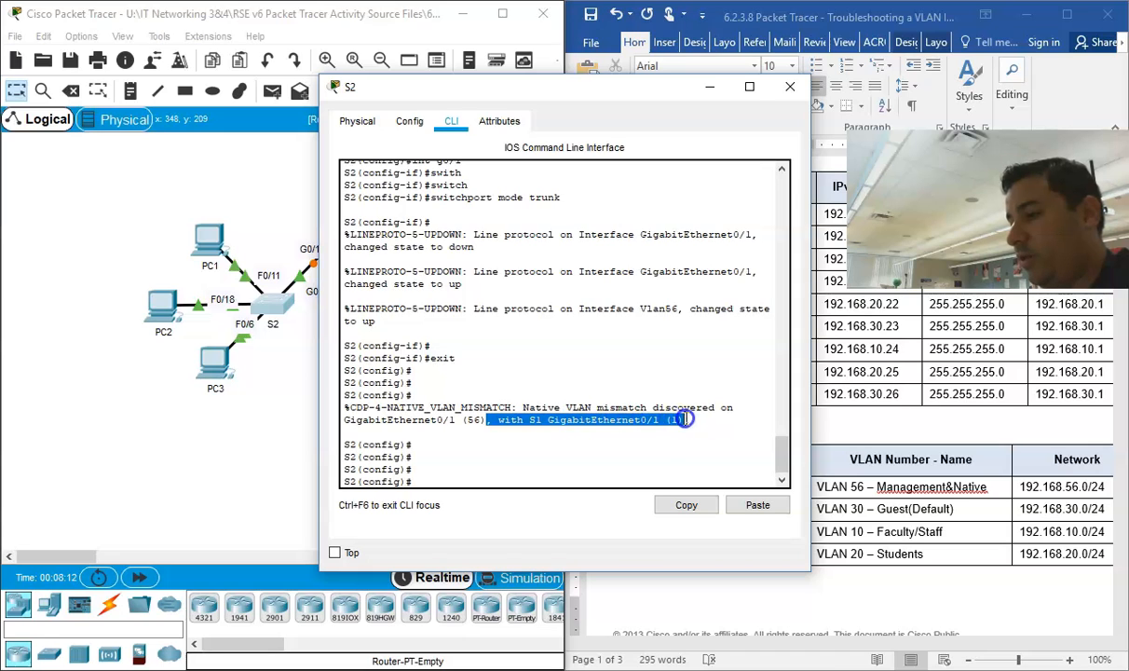
left_click(423, 369)
left_click_drag(522, 407, 549, 420)
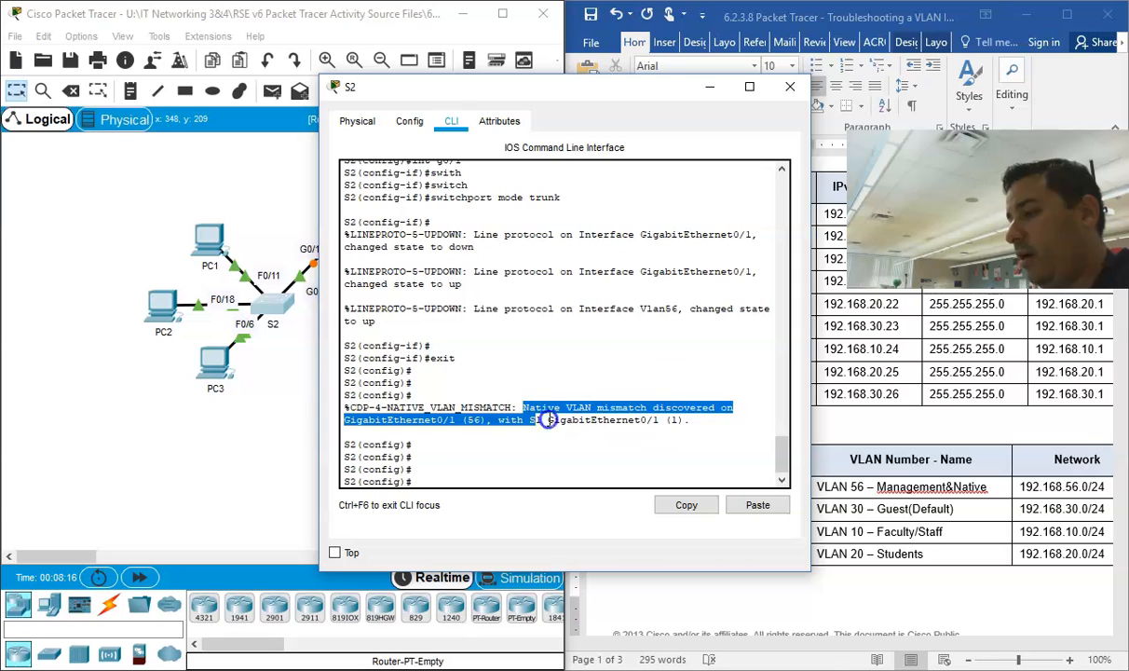
left_click(455, 413)
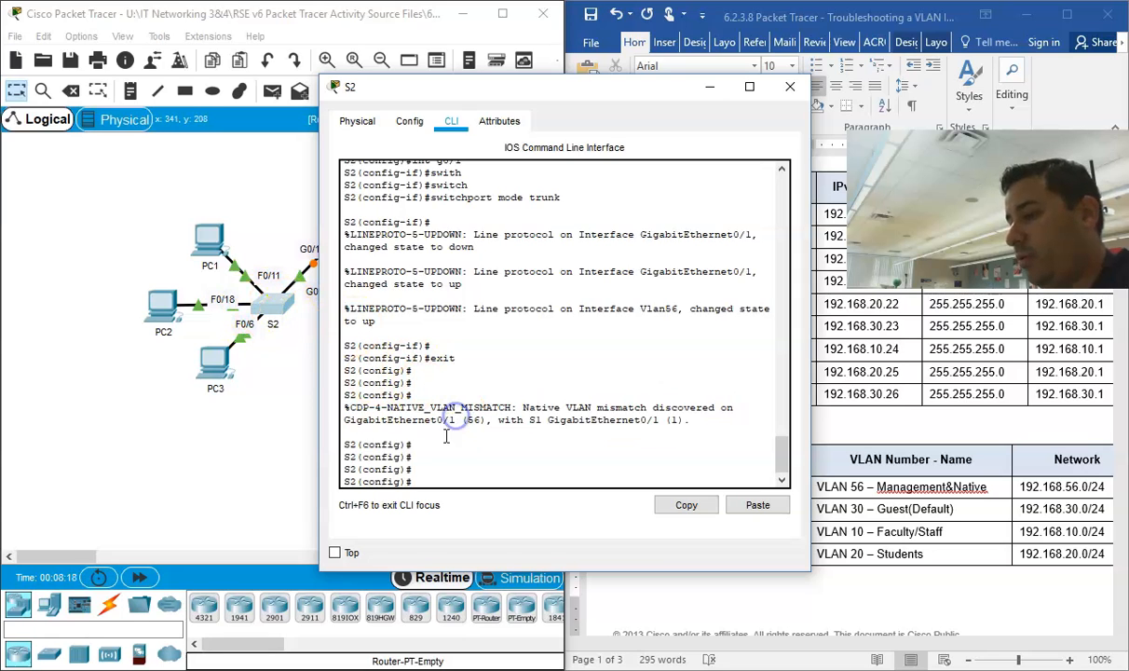
left_click_drag(369, 420, 680, 422)
left_click(486, 420)
left_click(790, 86)
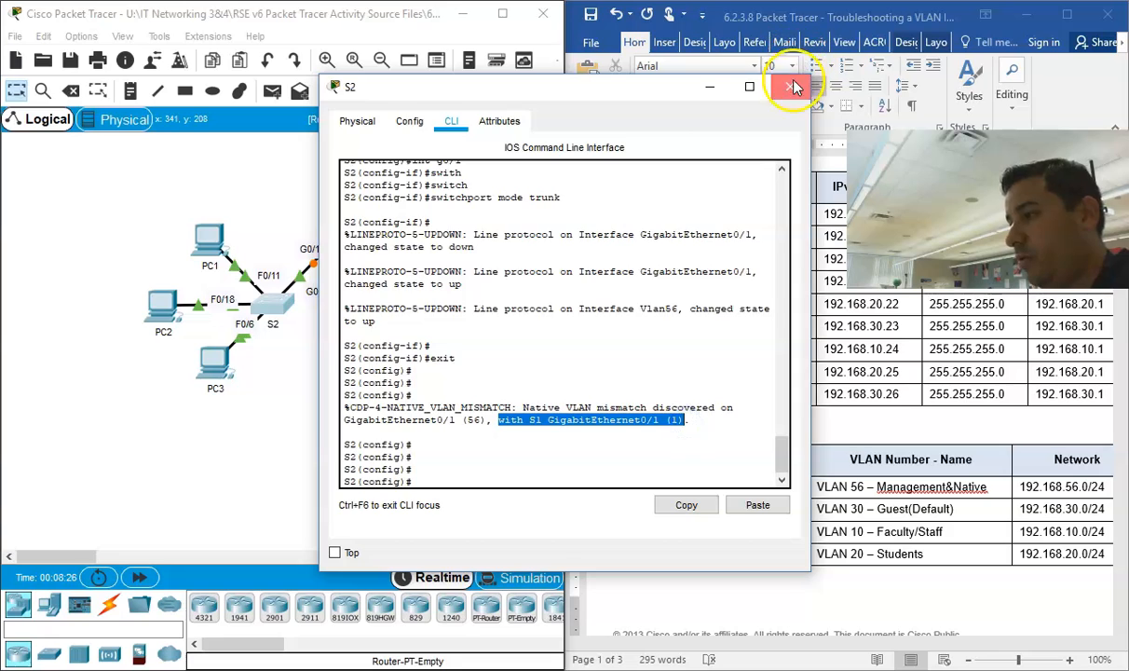
Step: Enter "Native VLAN Mismatch with from S2 to S1" in the second Problems cell of the Documentation table
scroll(680, 442, "down", 15)
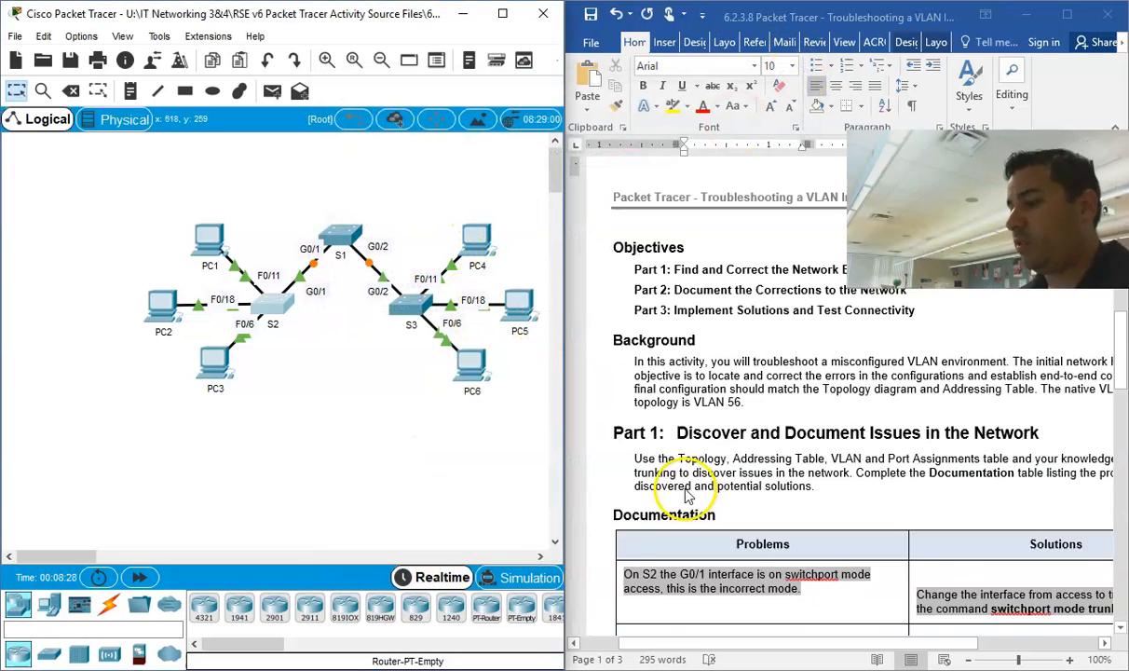
scroll(689, 437, "up", 2)
right_click(647, 431)
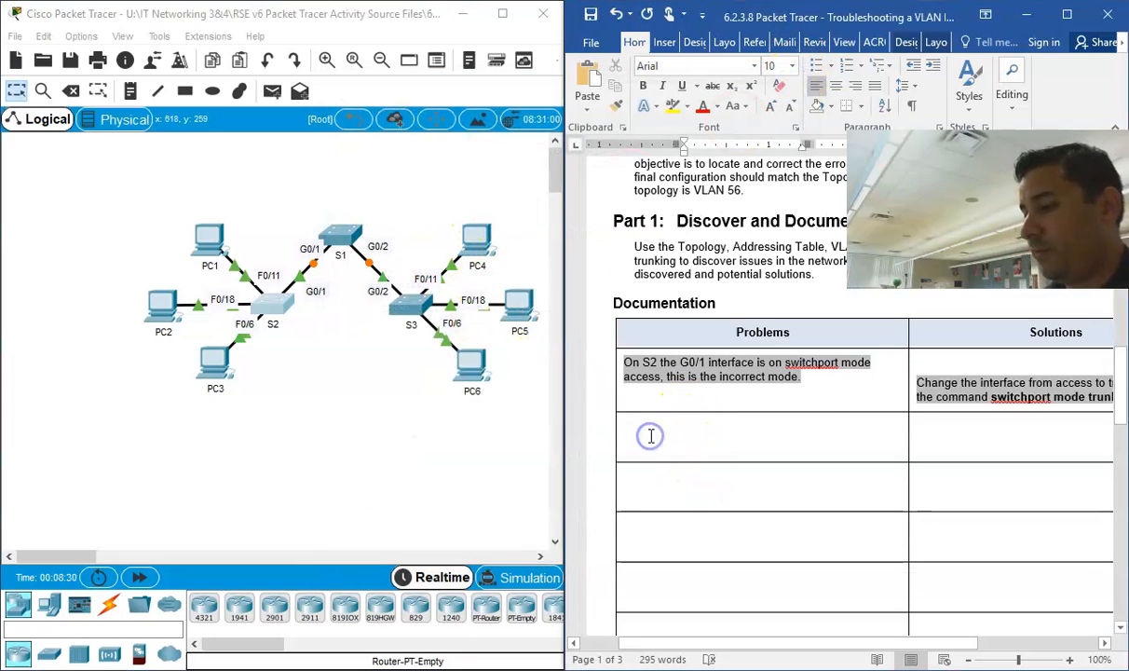
left_click(651, 438)
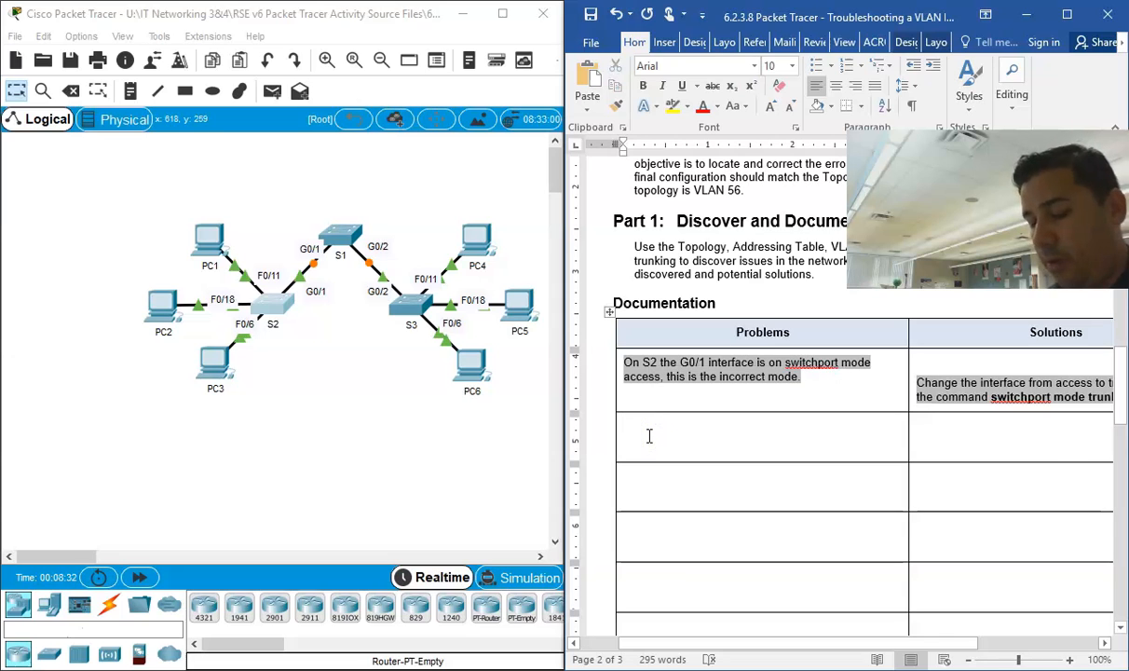
type("VLAN")
key("BackSpace")
key("BackSpace")
key("BackSpace")
key("BackSpace")
type("N")
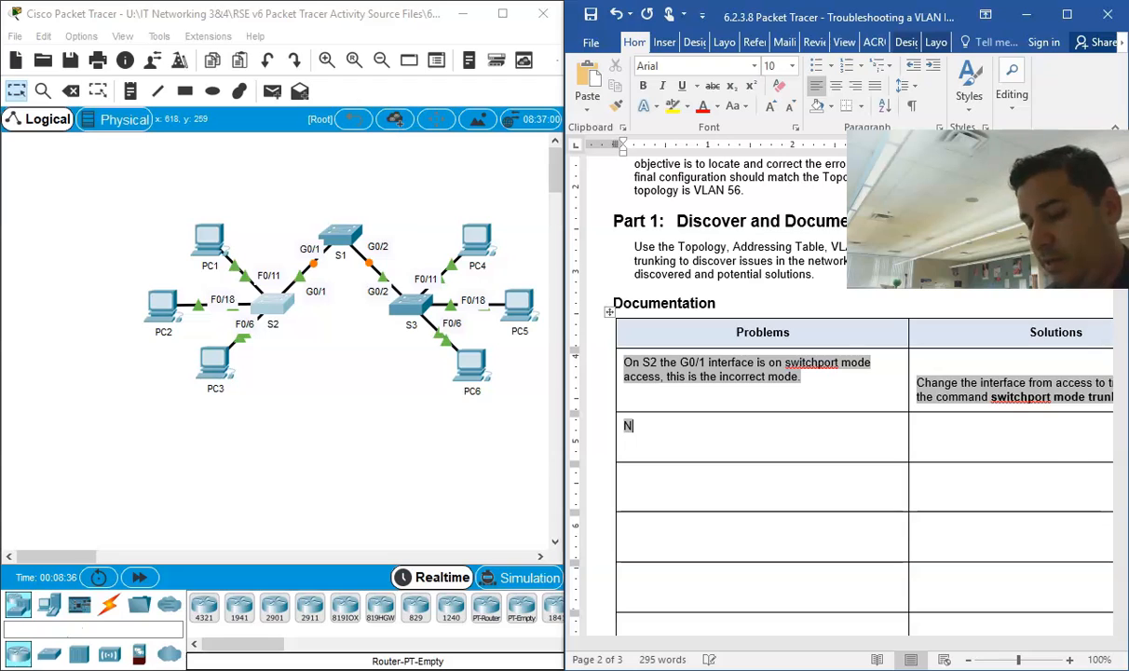
type("ative VLAN Mis")
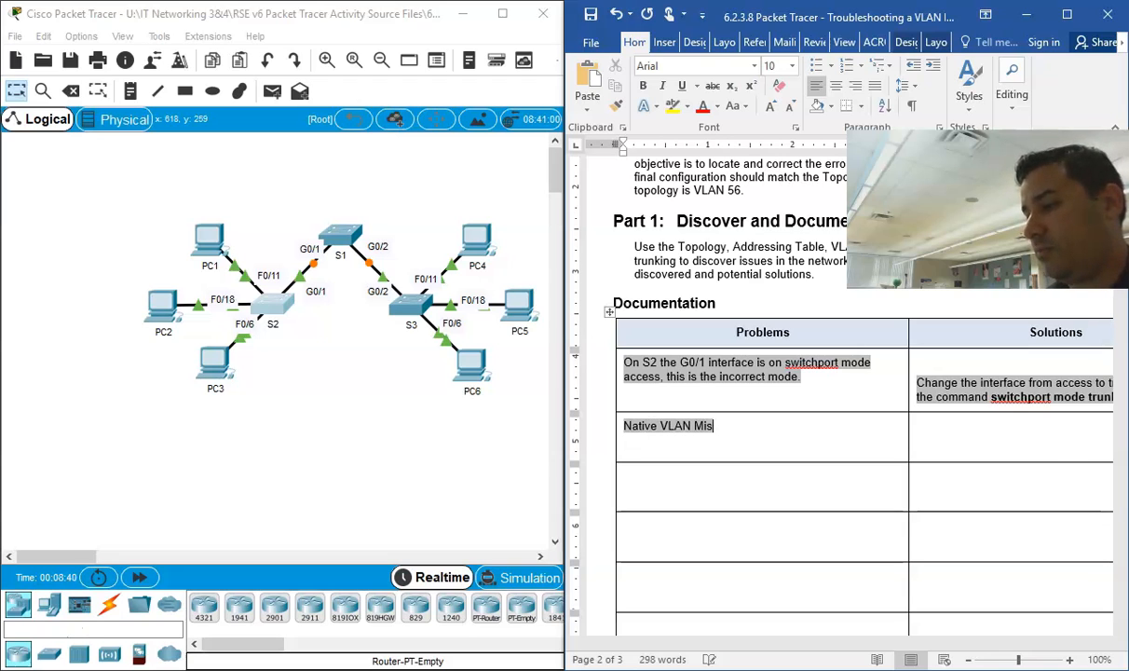
type("match with")
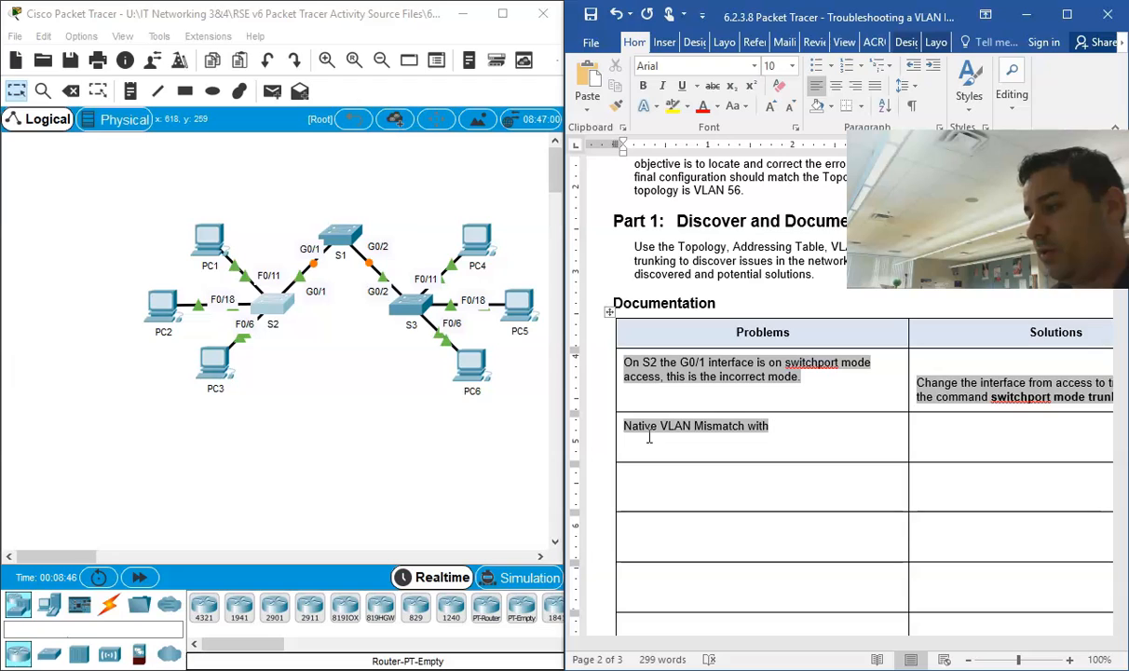
type(" from S")
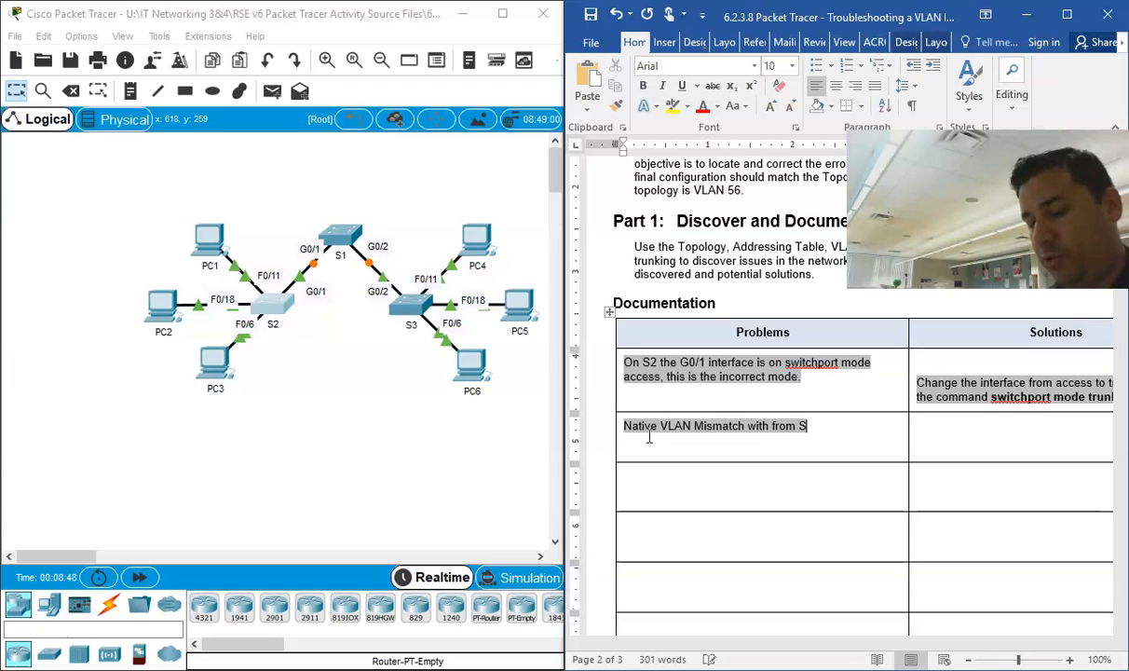
type("2 to S1")
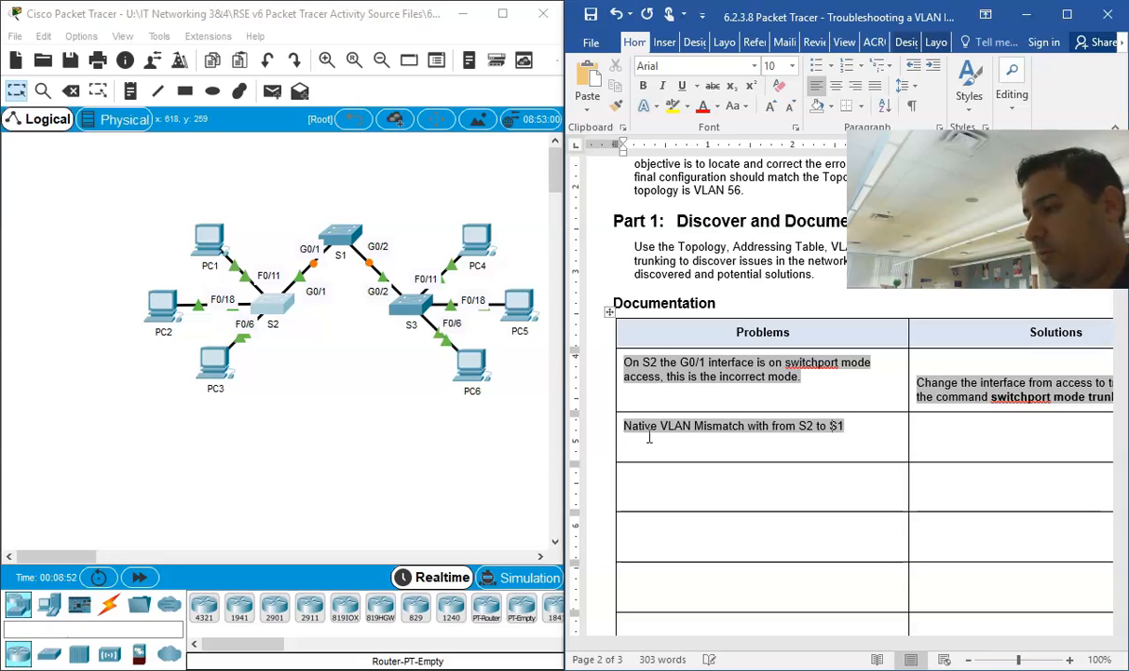
Step: Add the native VLAN numbers to the second problem entry: "(56)" after S2 and "(1)" after S1
key("Left")
key("Left")
key("Left")
key("Left")
key("Left")
key("Left")
type("(56)")
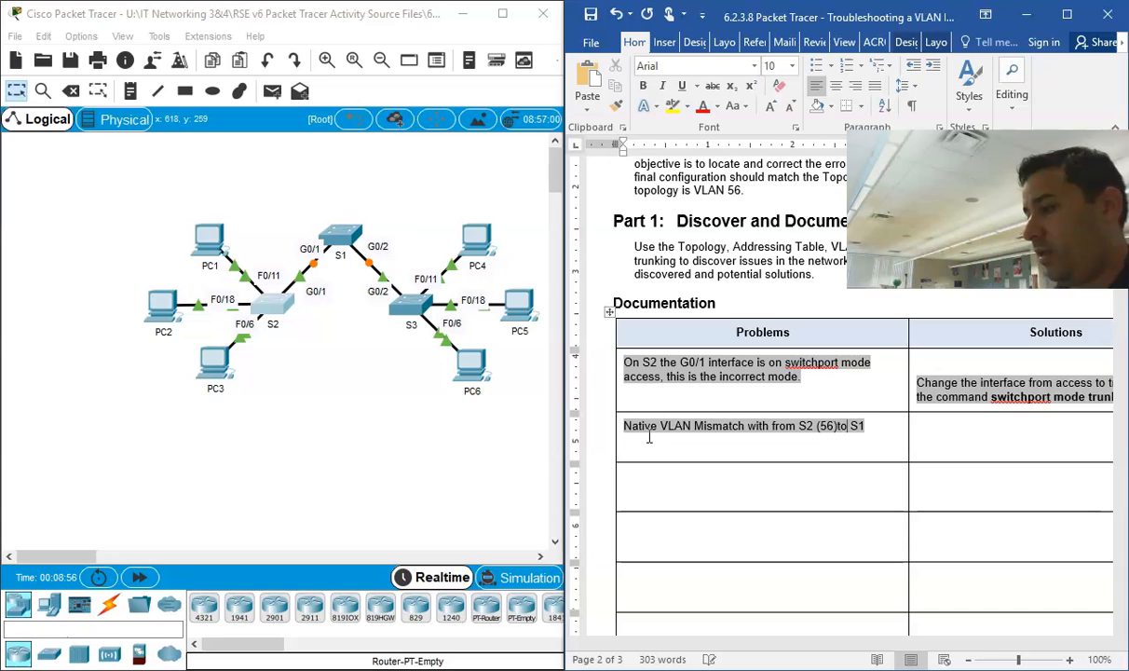
type(" to S1 ")
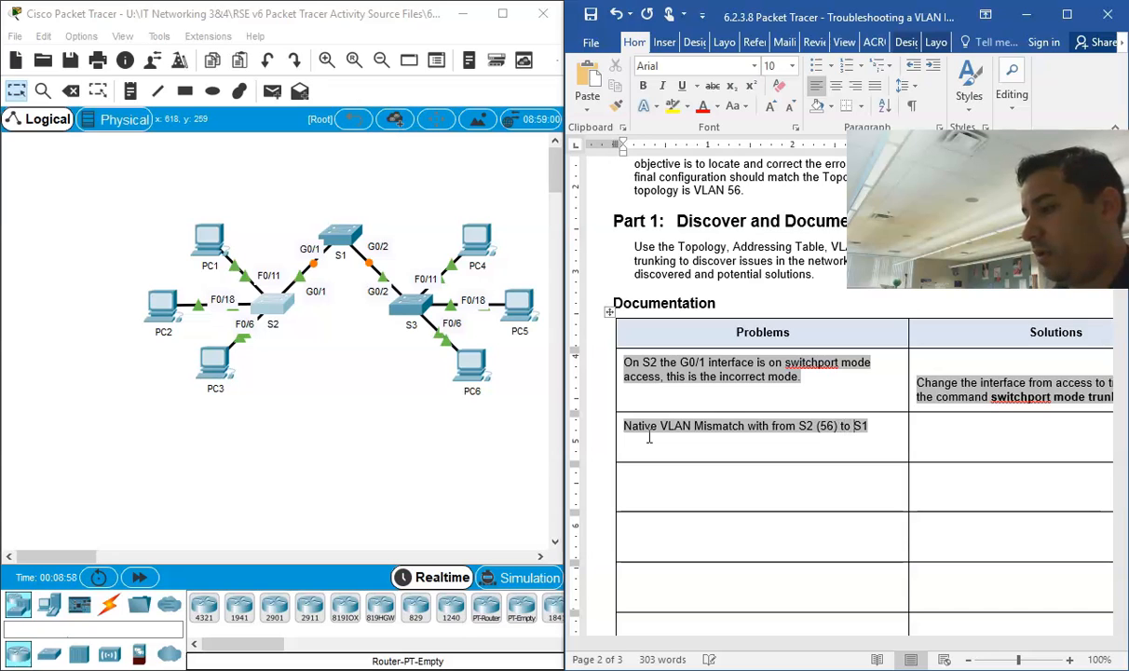
type("(1")
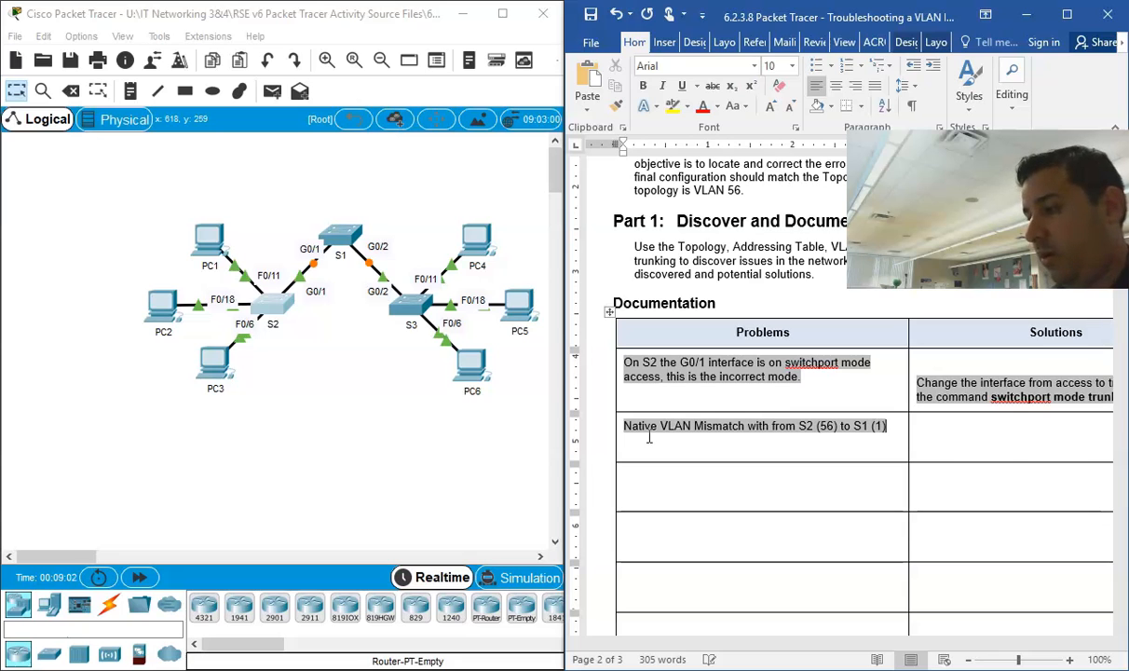
Step: Enter "Connect to switch S1 and change the native VLAN to VLAN 56 on port G0/1." in the second Solutions cell
left_click(939, 423)
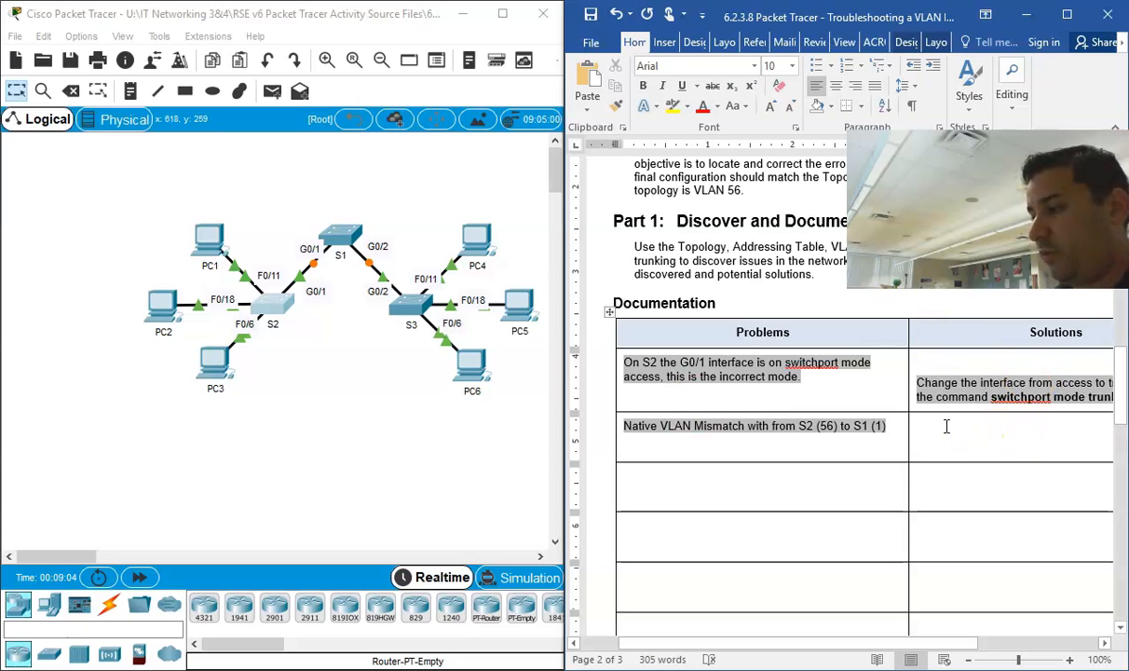
type("c")
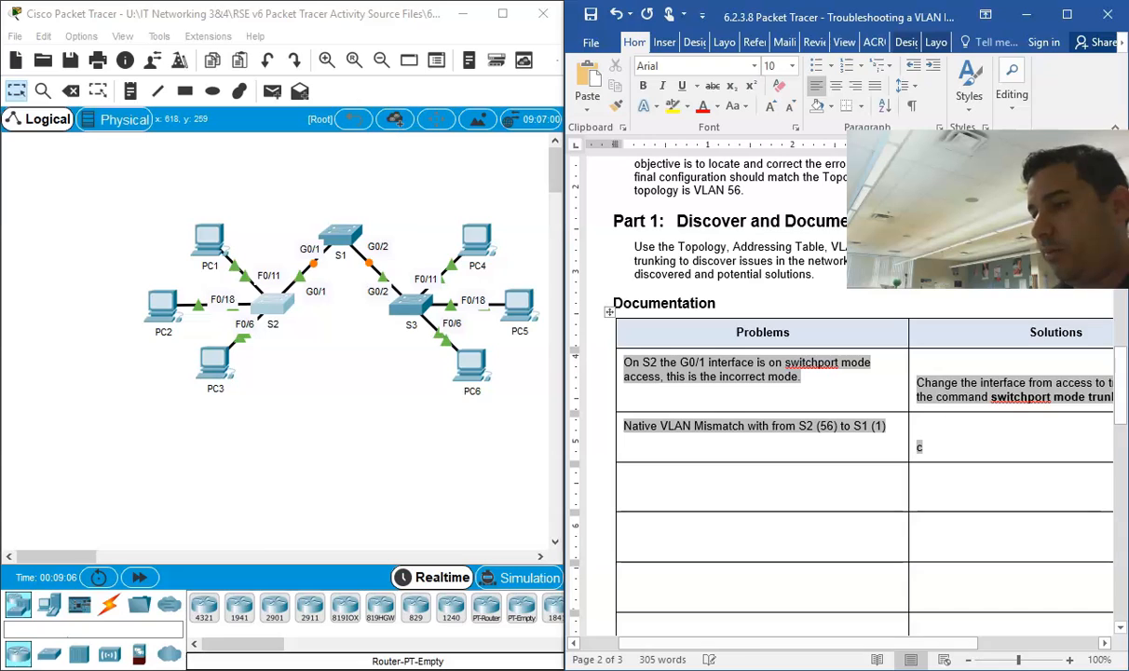
type("onr")
type("ect to")
type(" switch S1")
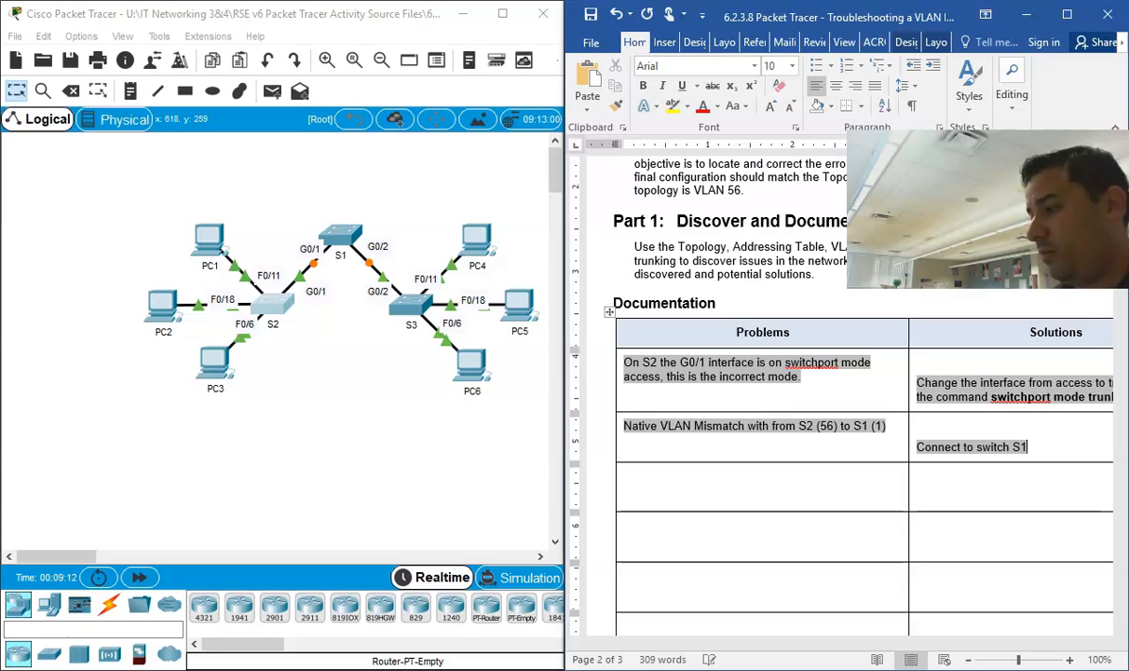
type(" and cha")
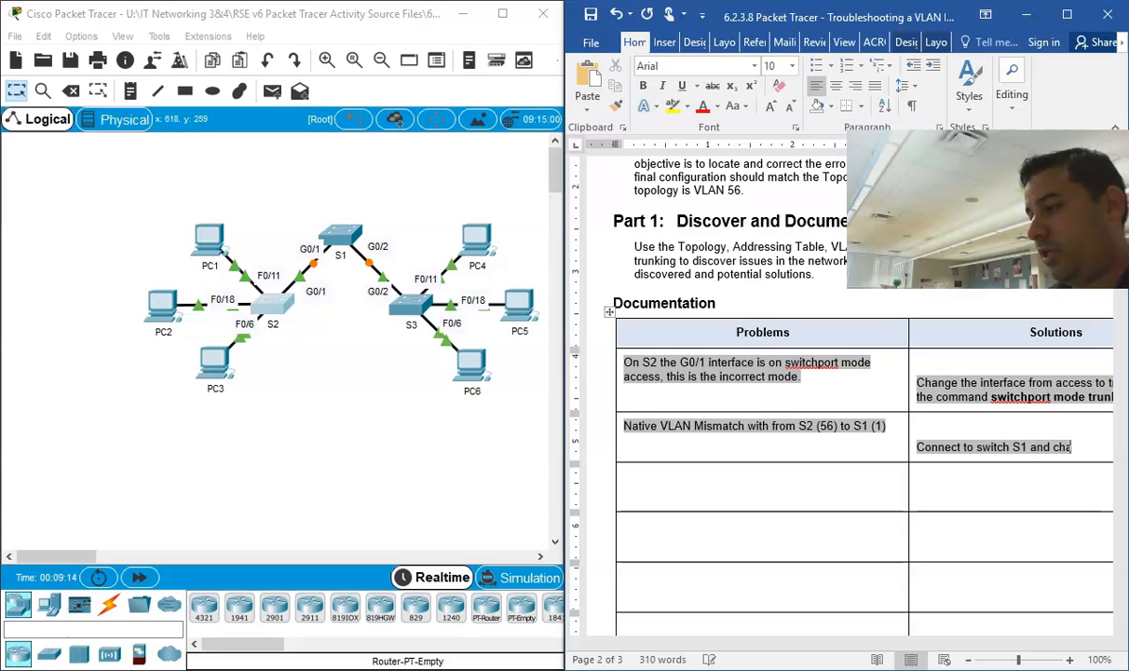
type("nge the native VLAN to")
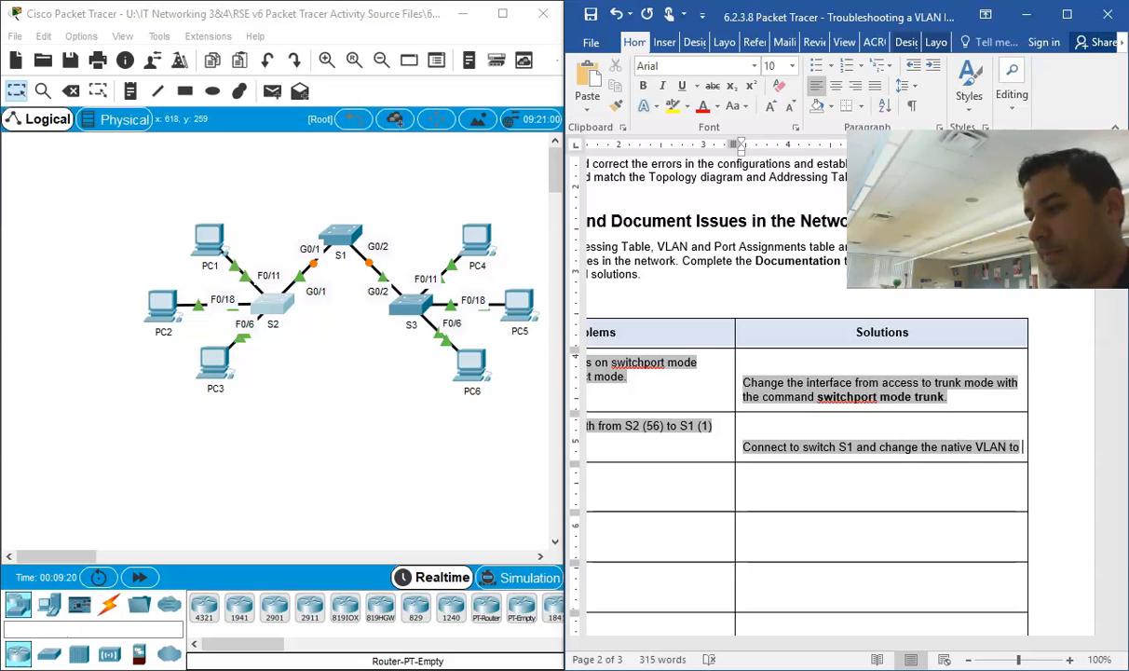
type(" VLAN 56 on port G0")
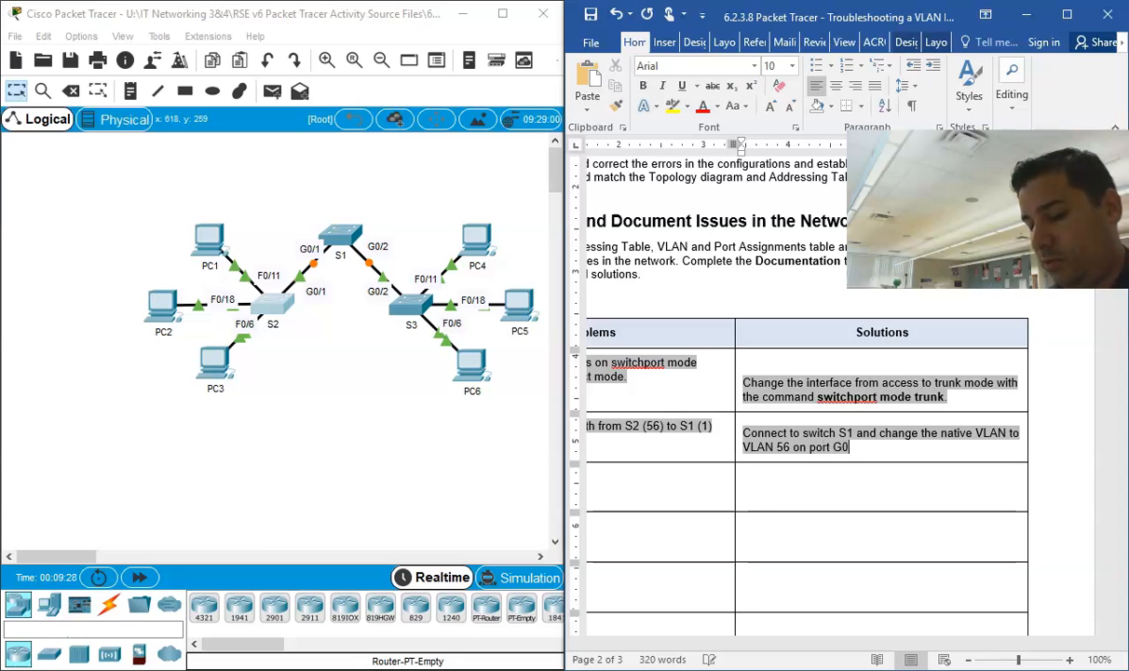
type(".")
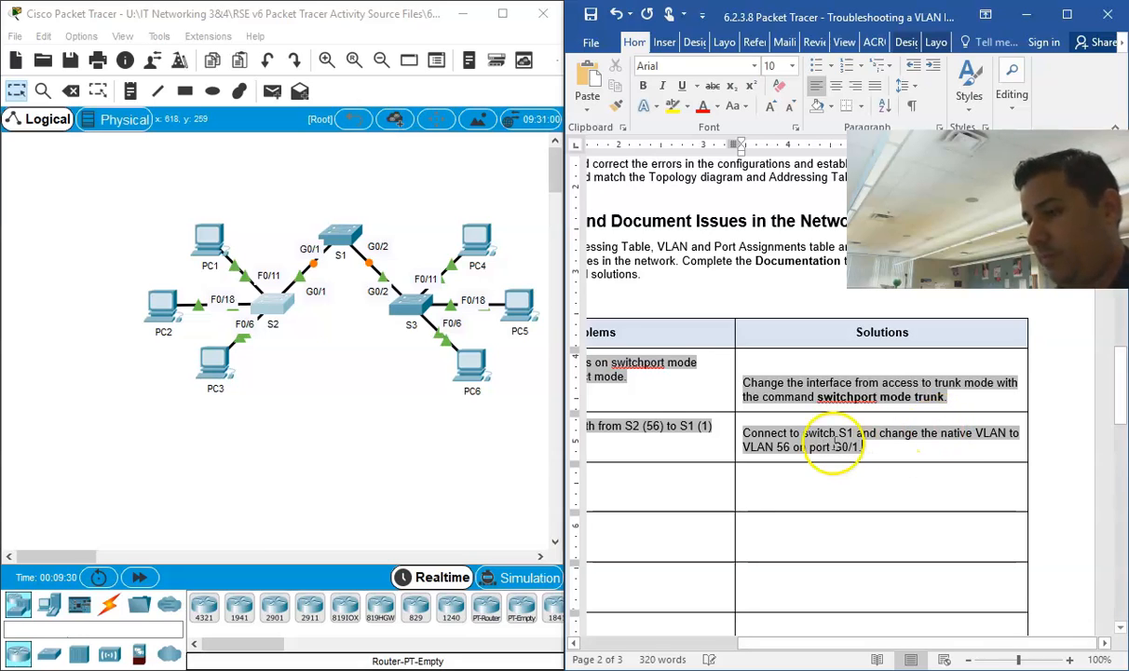
Step: Open switch S1's command line in Packet Tracer and enter privileged mode with "enable"
left_click(351, 235)
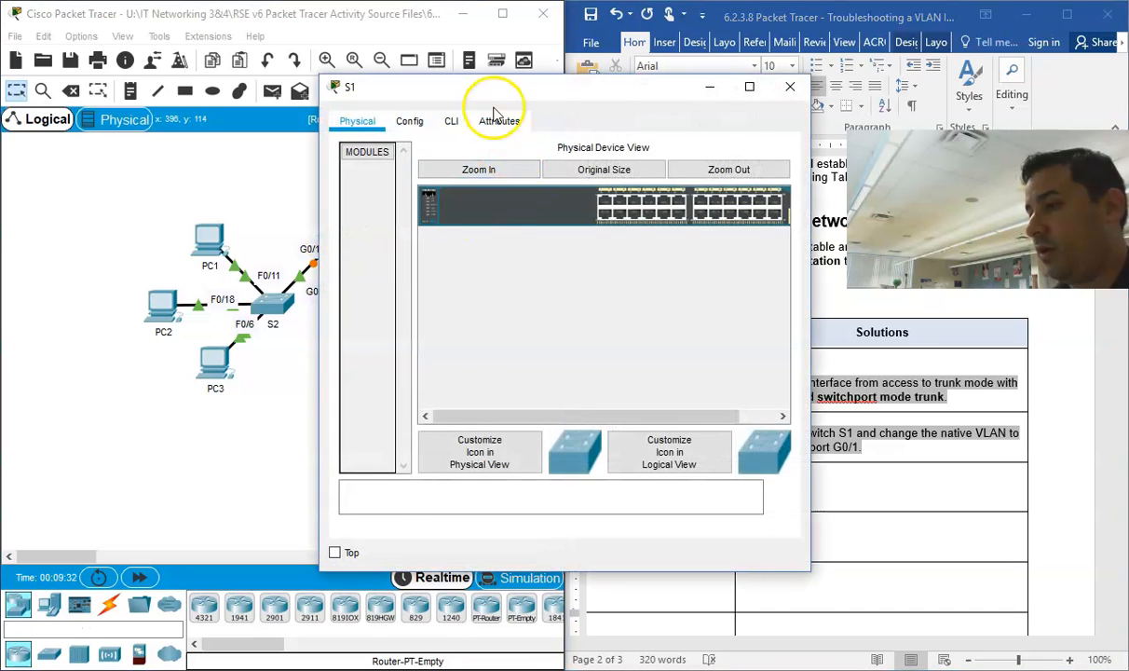
left_click(451, 121)
key("Return")
key("Return")
key("Return")
key("Return")
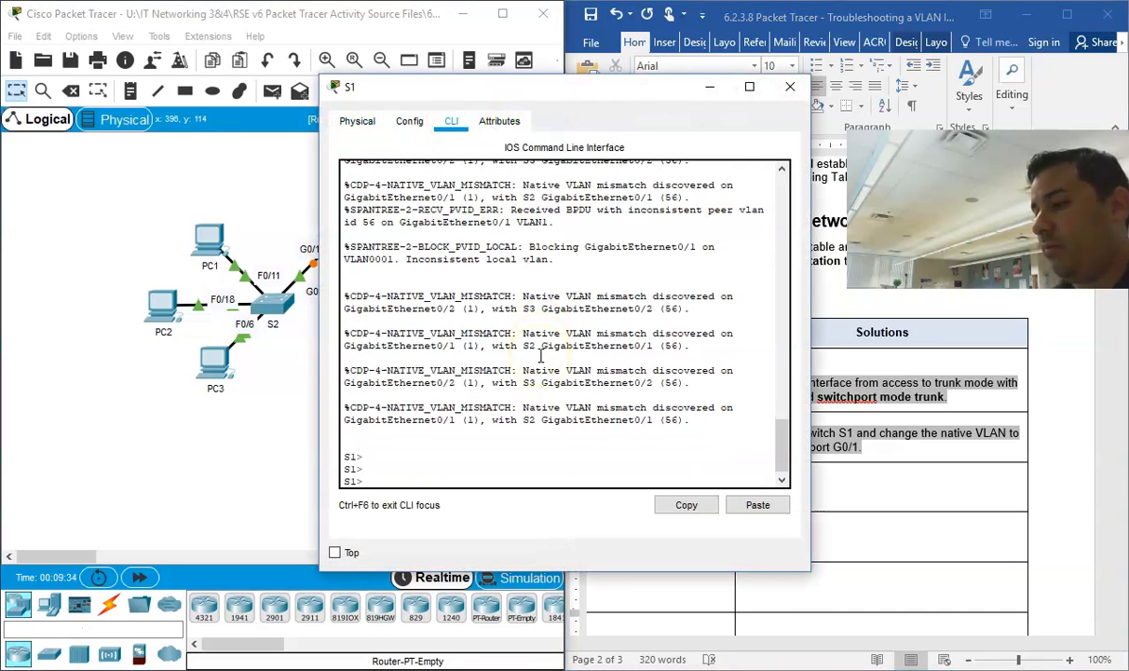
type("enable")
key("Return")
key("Return")
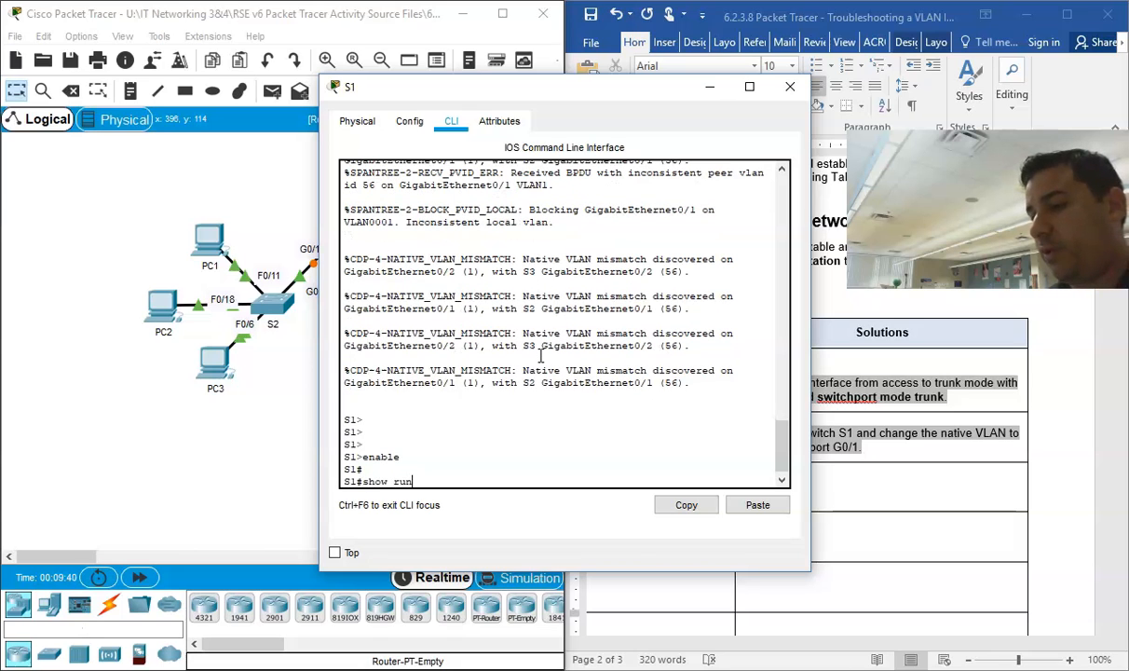
Step: Display S1's running configuration with "show run" and examine the GigabitEthernet0/1 and GigabitEthernet0/2 trunk settings
key("Return")
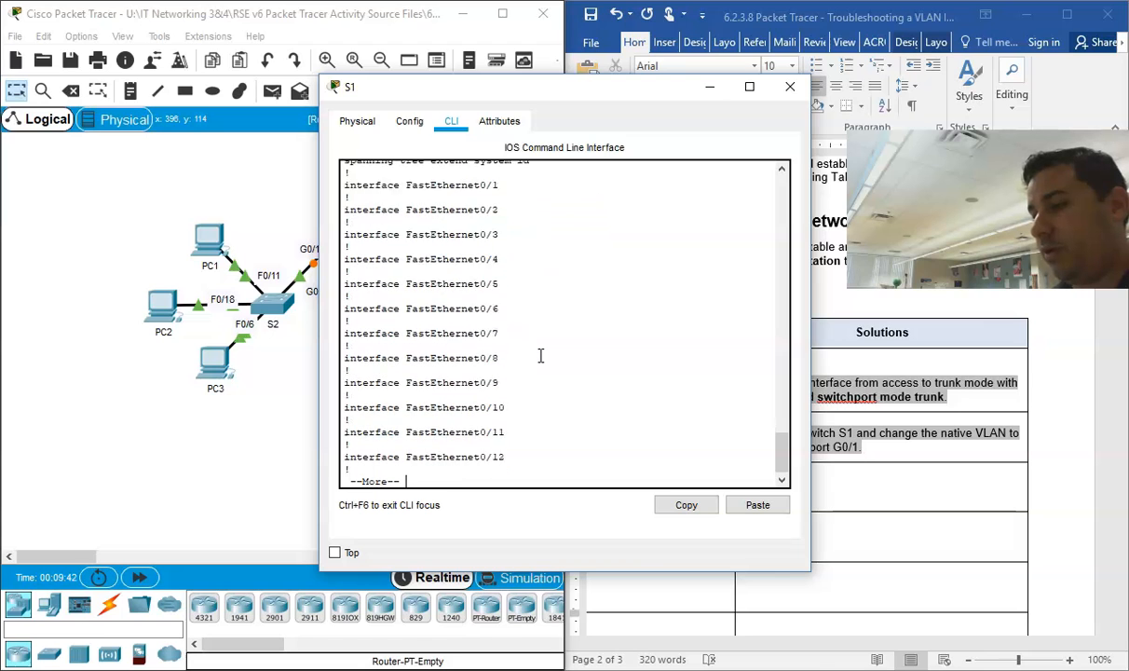
key("space")
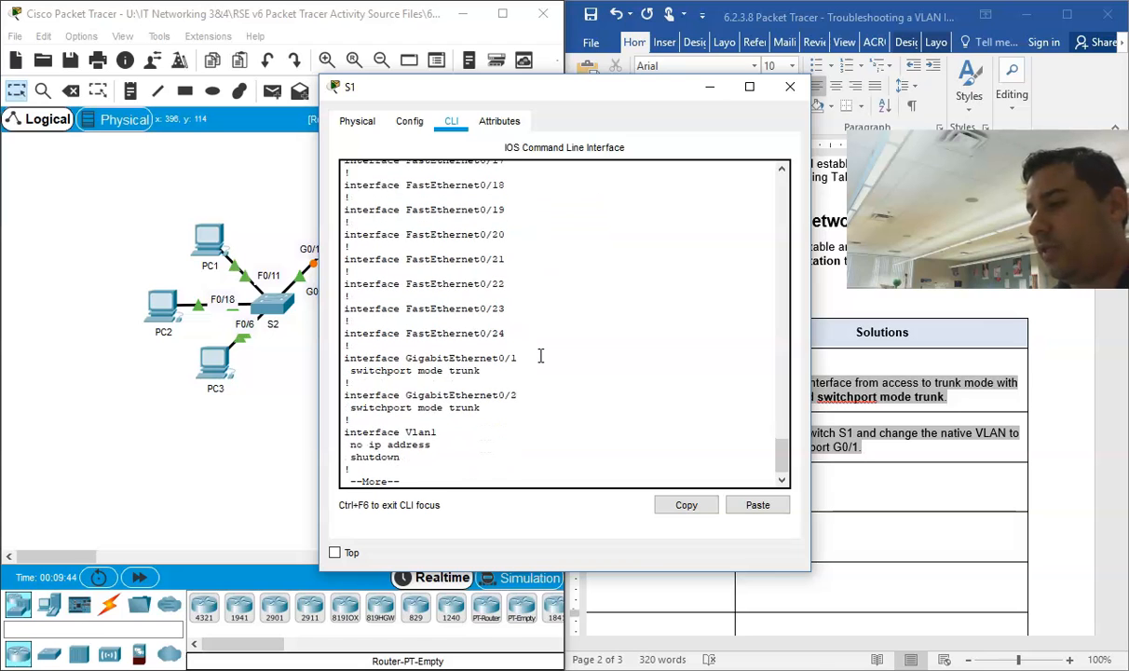
scroll(453, 318, "up", 15)
scroll(465, 321, "down", 7)
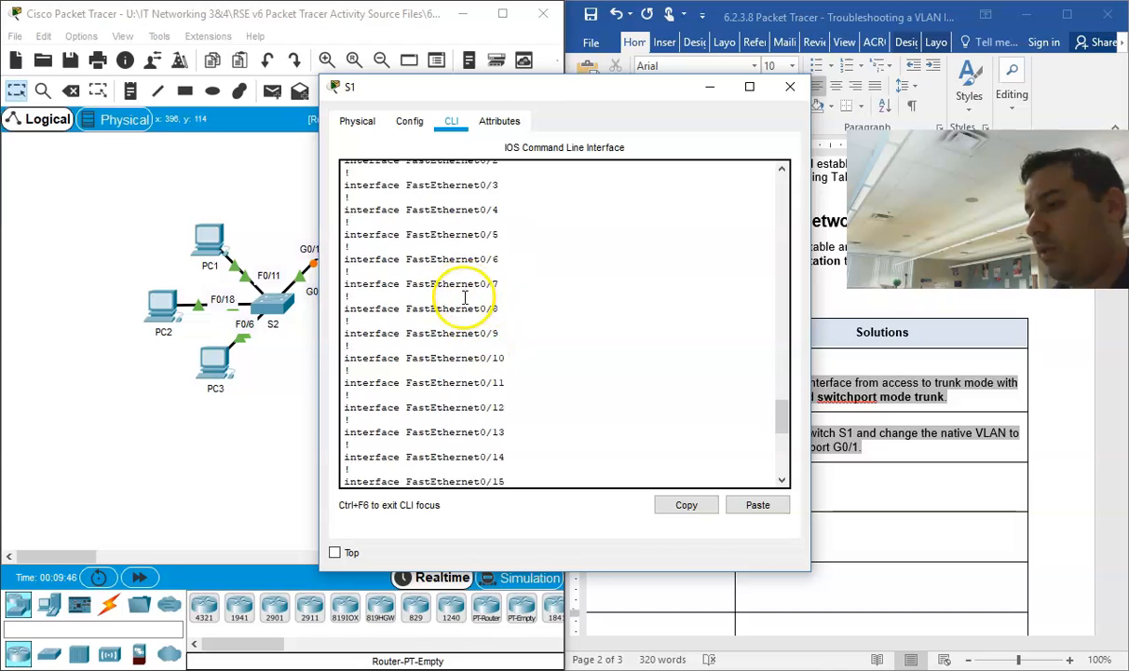
scroll(465, 296, "down", 10)
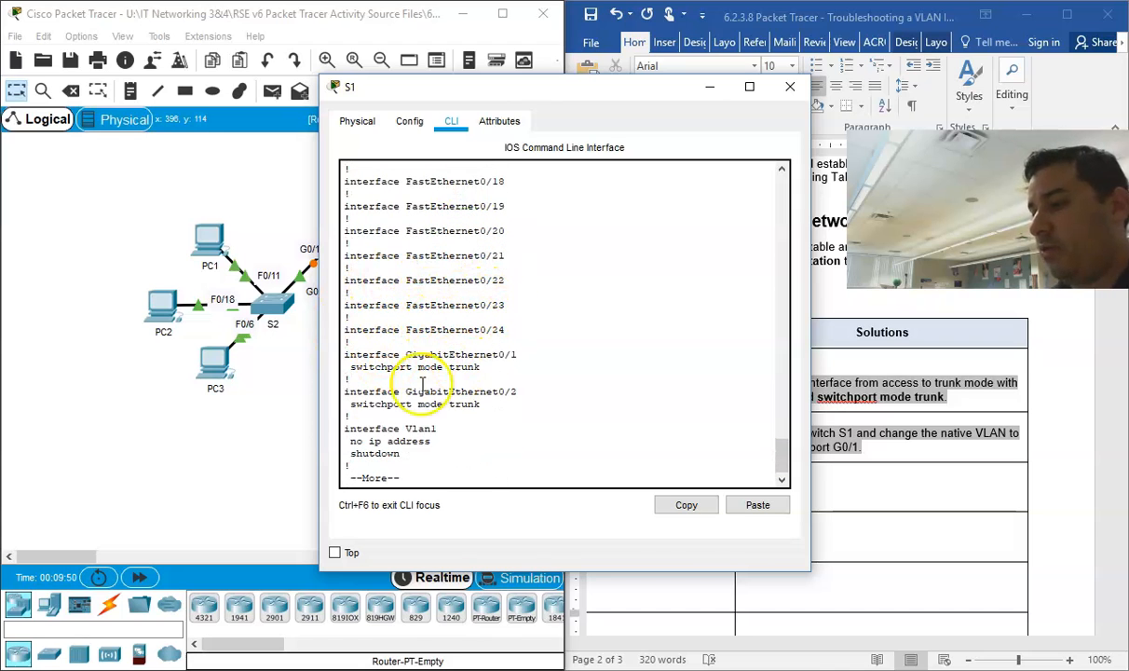
left_click_drag(474, 99, 556, 97)
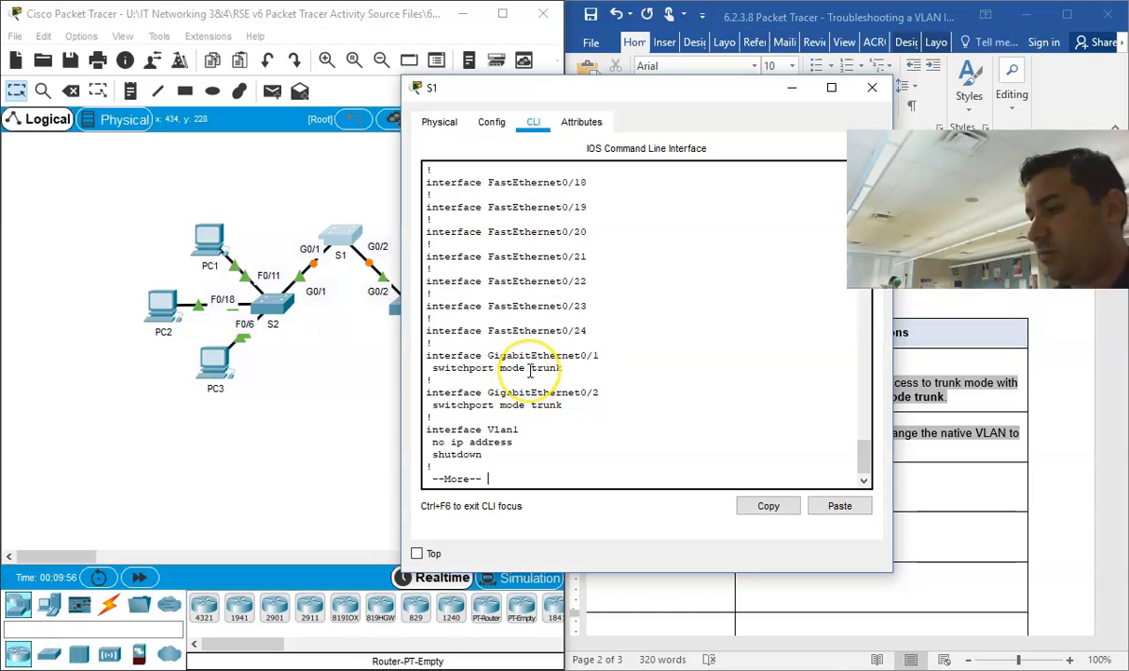
Step: Page through the rest of S1's running configuration until the privileged prompt returns
key("Return")
key("Return")
key("Return")
key("Return")
key("Return")
key("Return")
key("Return")
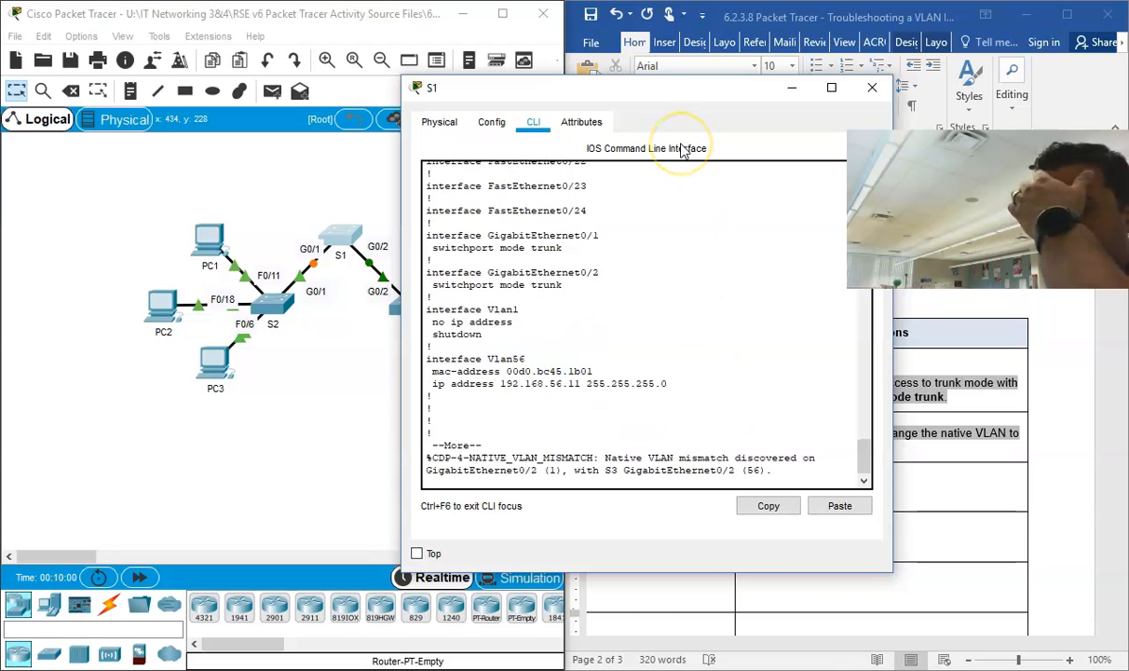
key("Return")
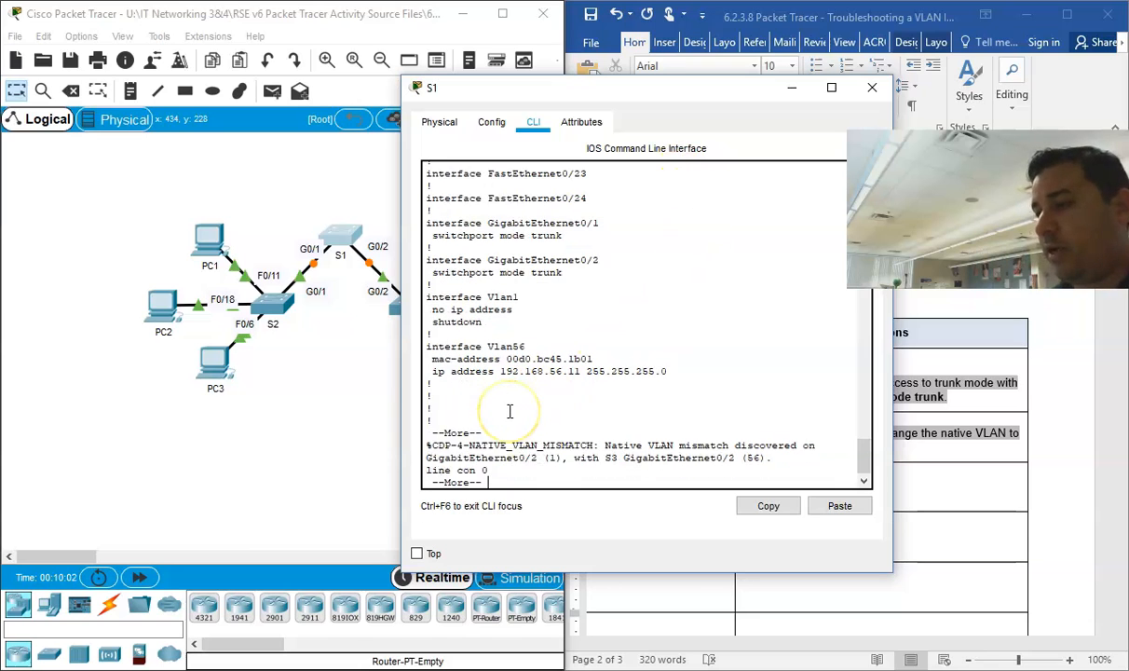
key("Return")
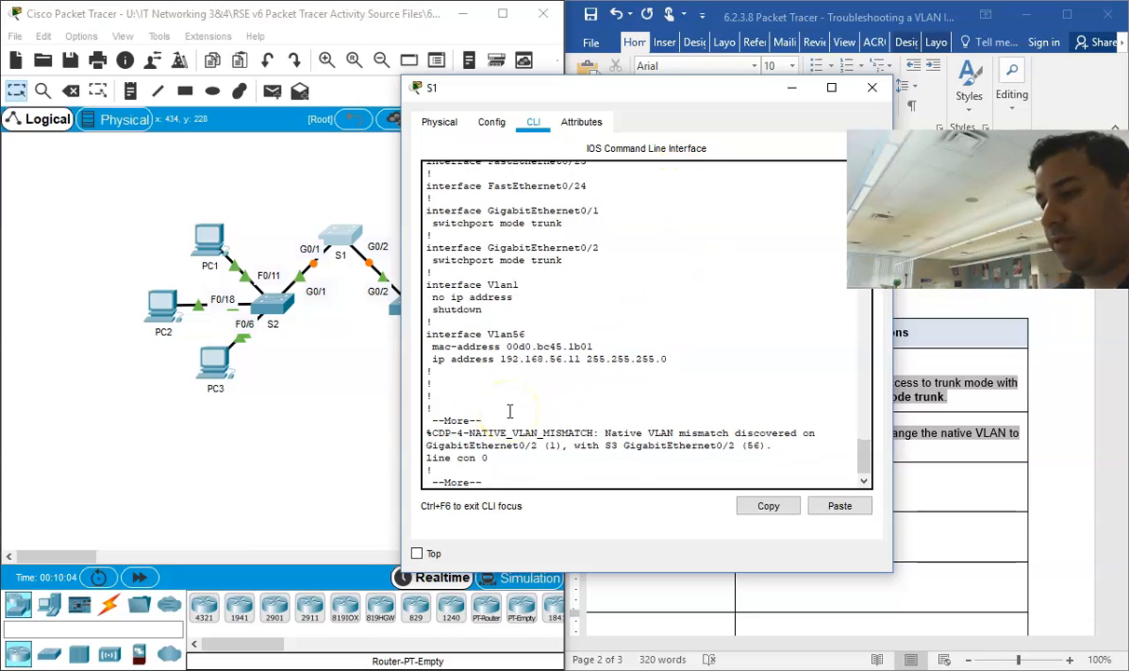
key("Return")
Step: Set the native VLAN on S1's G0/1 using "conf t", "int g0/1" and "switchport trunk native vlan 56"
key("Return")
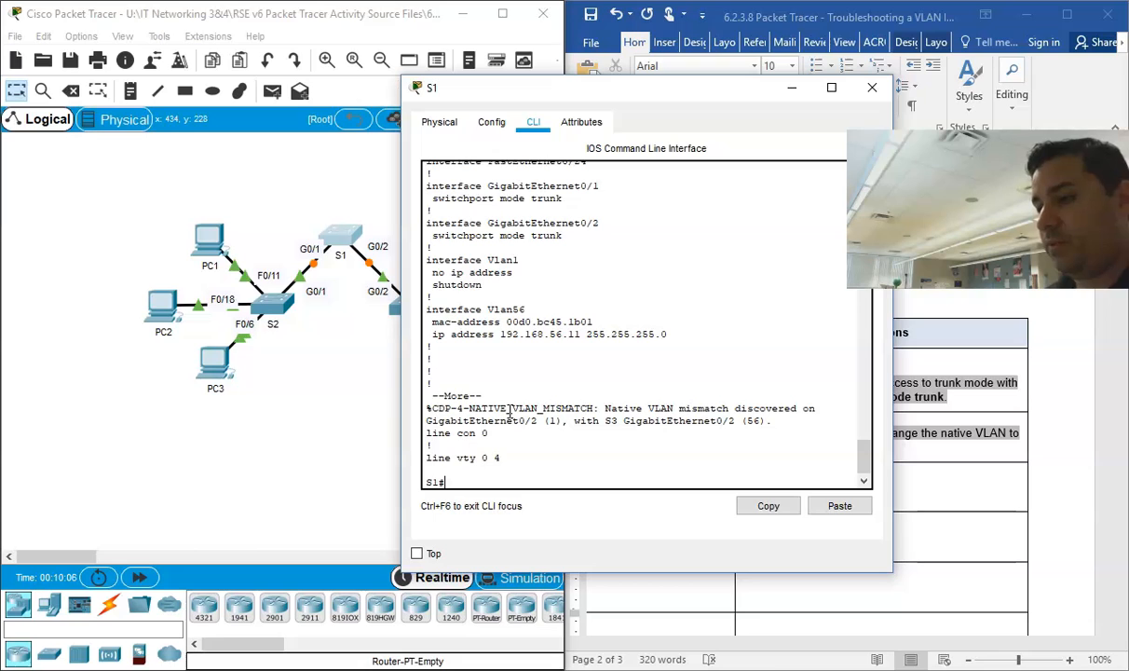
type("conf t")
key("Return")
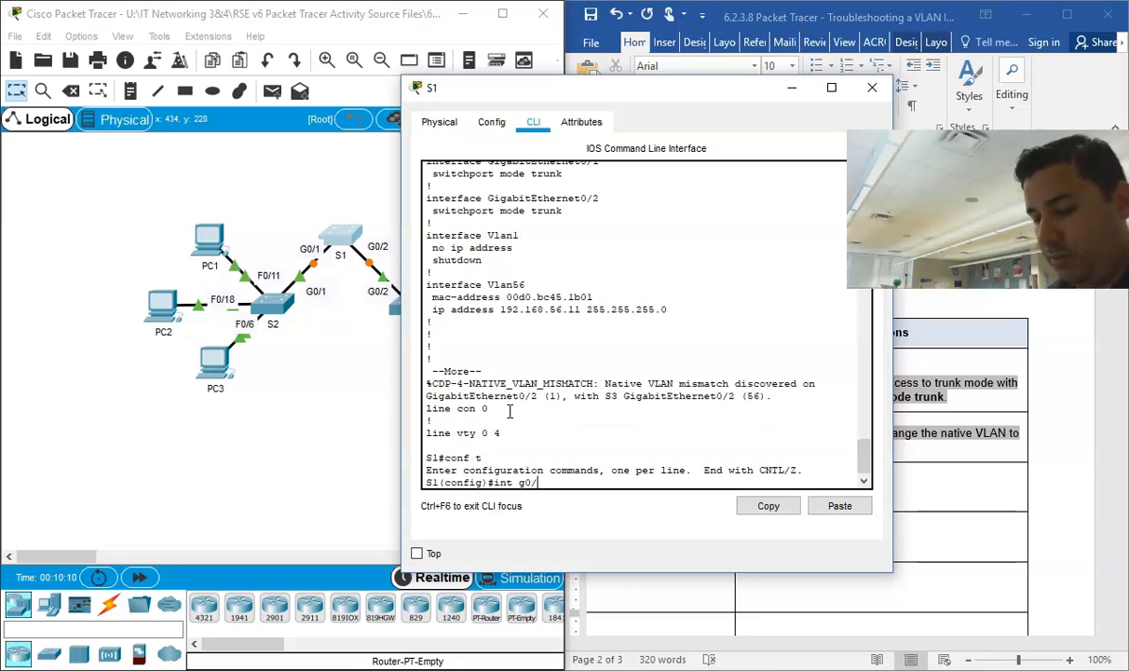
type("int g0/1")
key("Return")
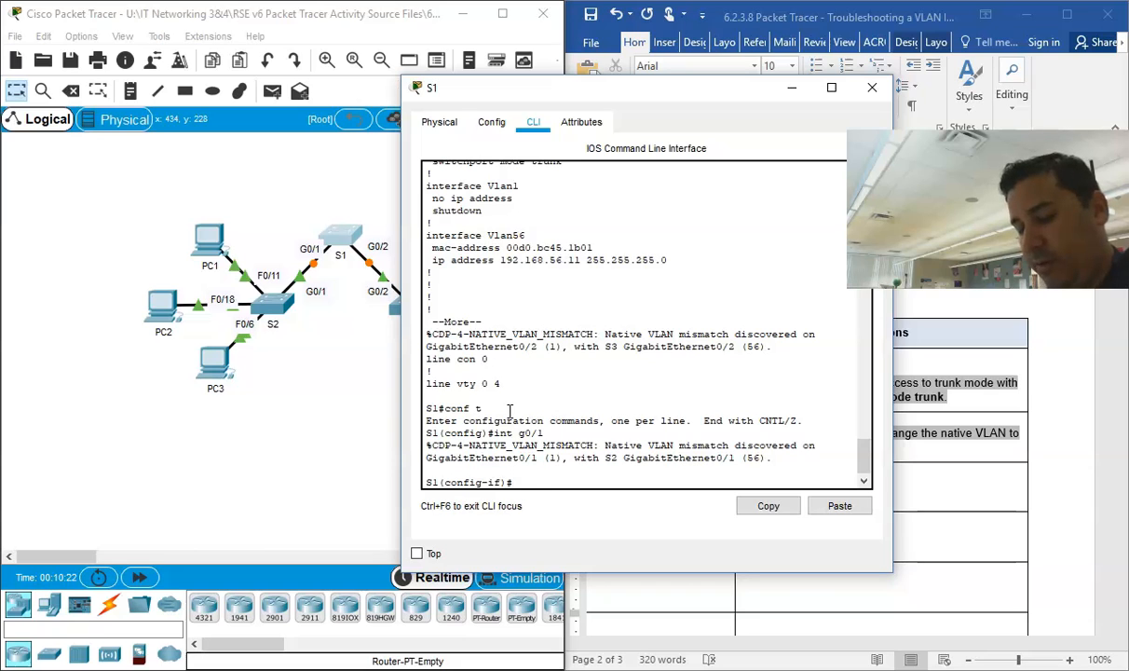
key("Tab")
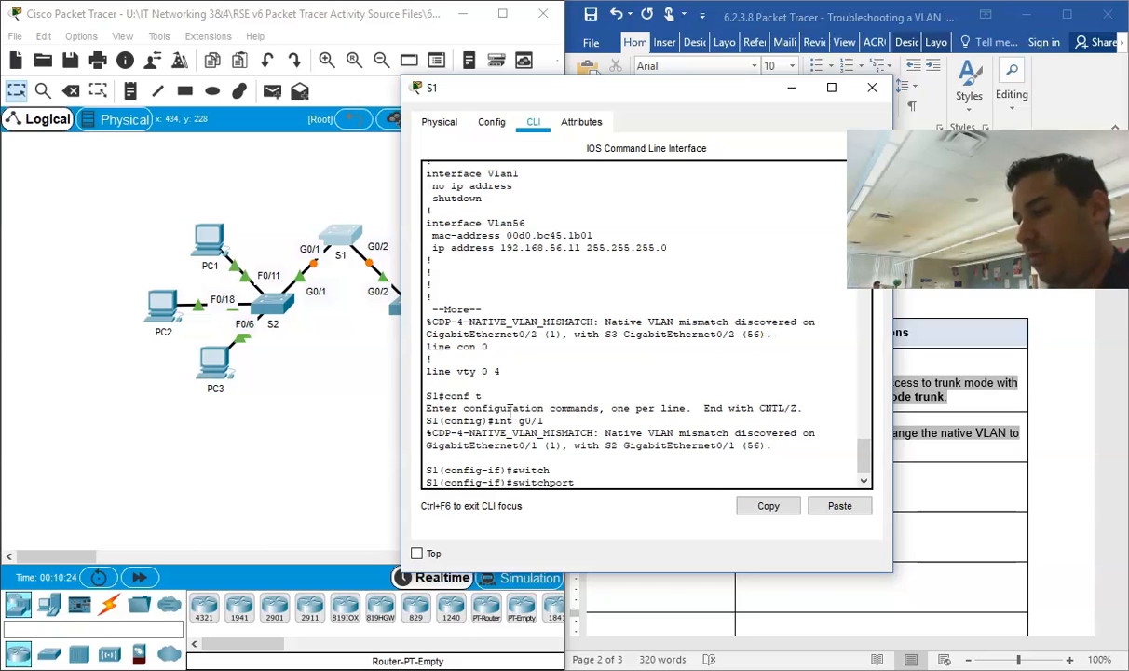
type("trunk native vlan 5")
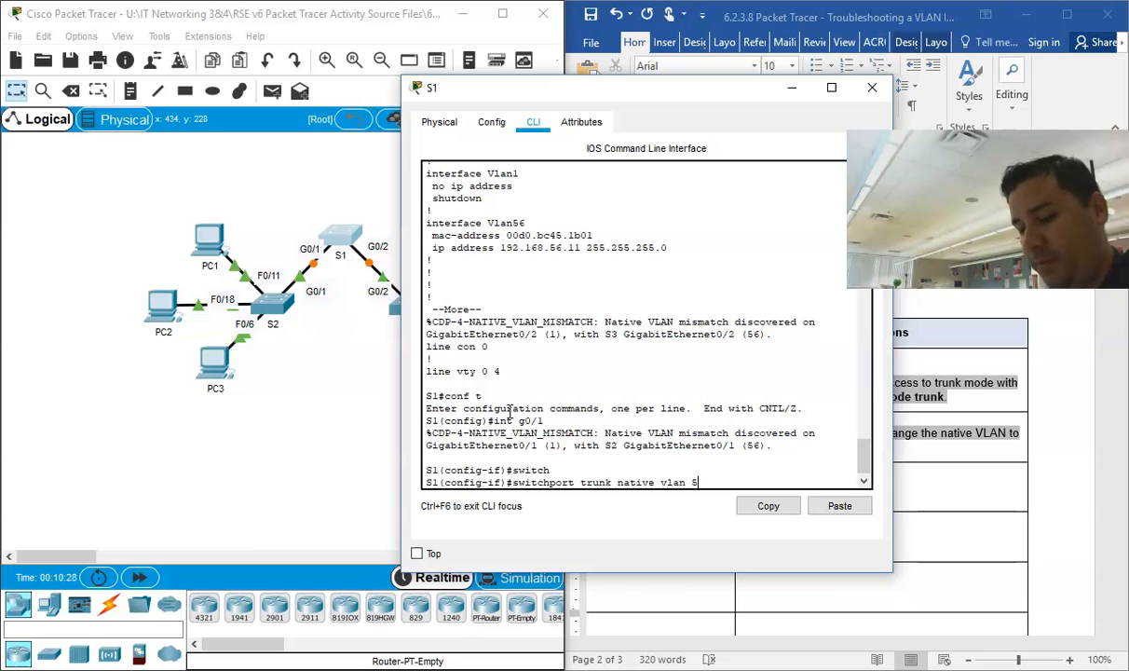
type("6")
key("Return")
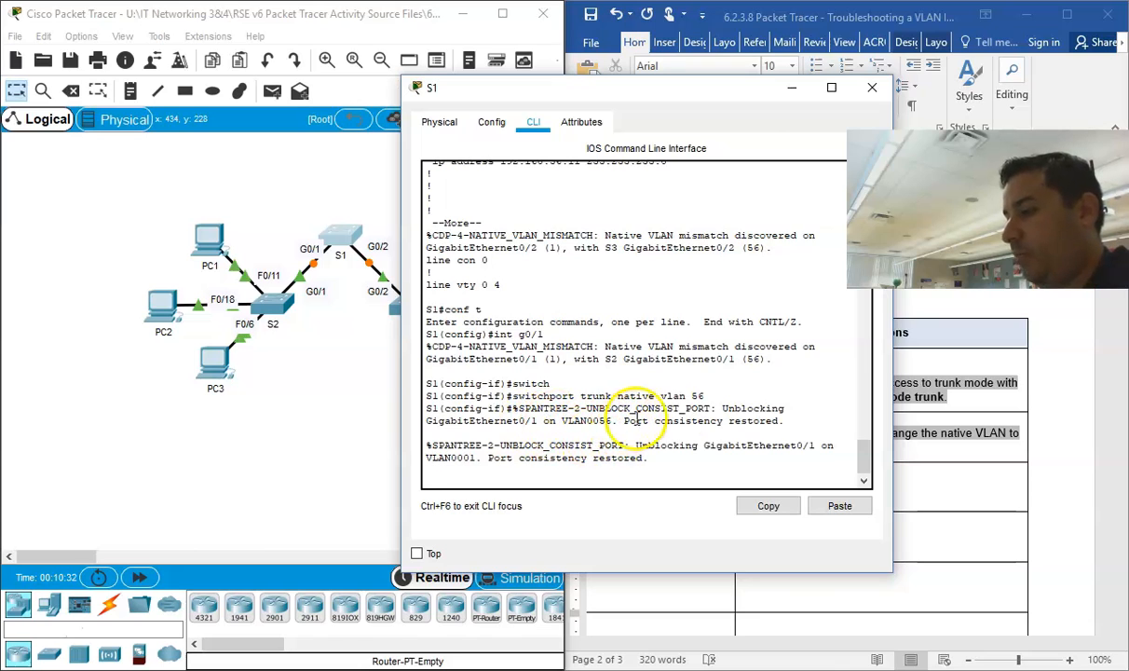
Step: Examine the spanning-tree message about GigabitEthernet0/1 in S1's console, then close the S1 window
left_click_drag(771, 421, 461, 430)
left_click_drag(550, 421, 766, 431)
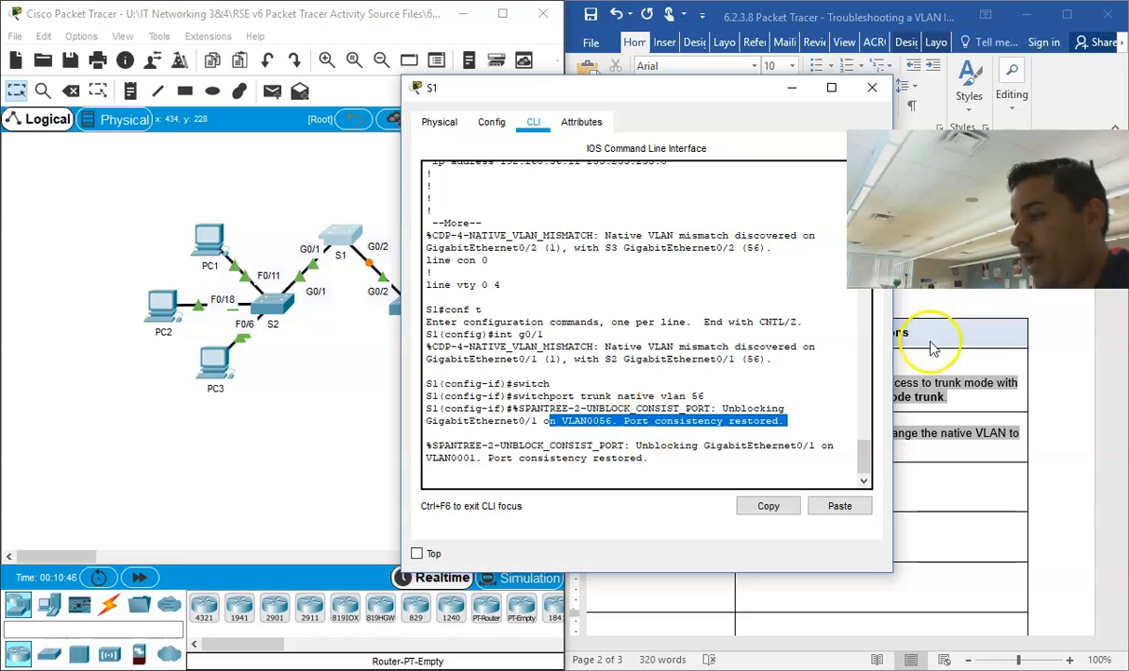
left_click(872, 90)
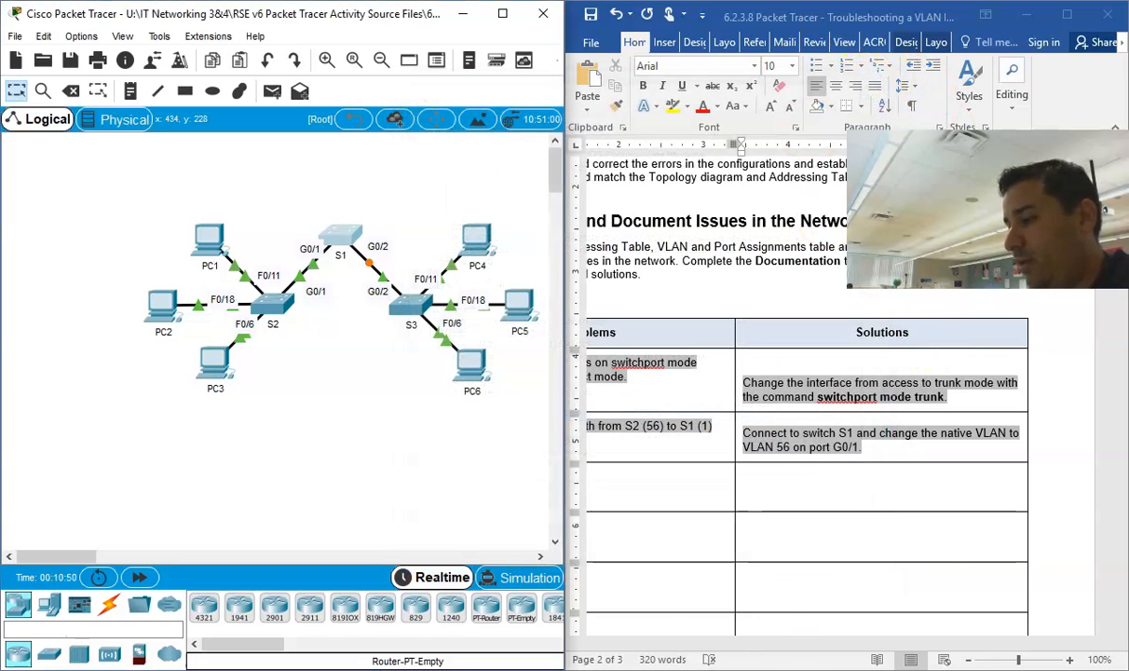
Step: Check the completion score in the PT Activity window, then minimize that window
left_click(550, 619)
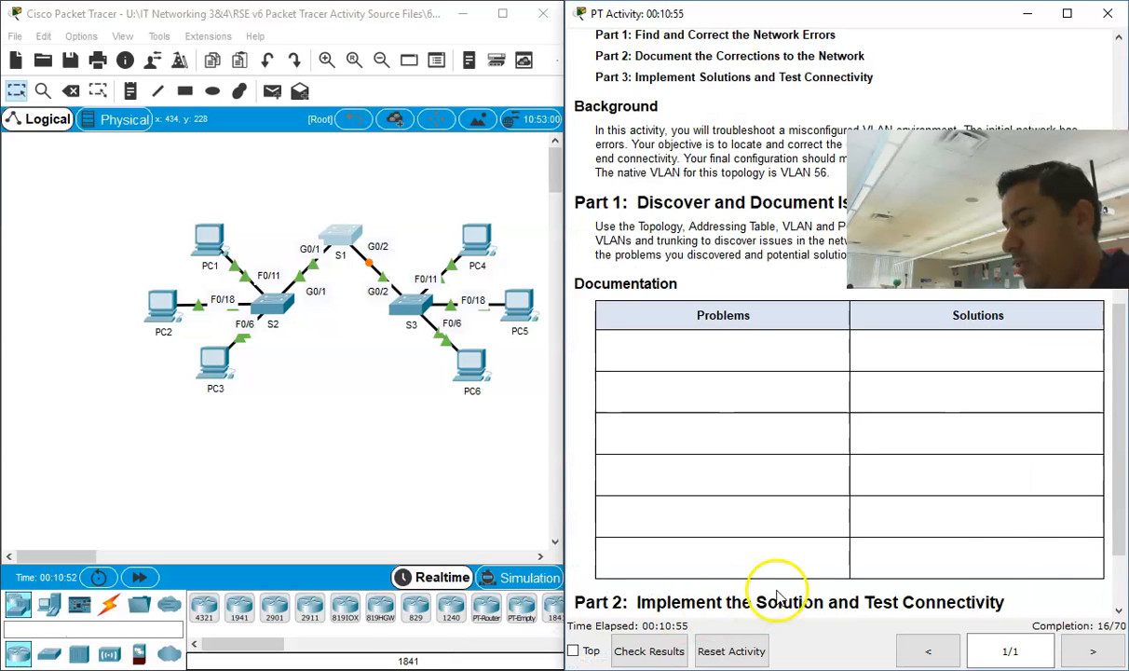
left_click(1027, 13)
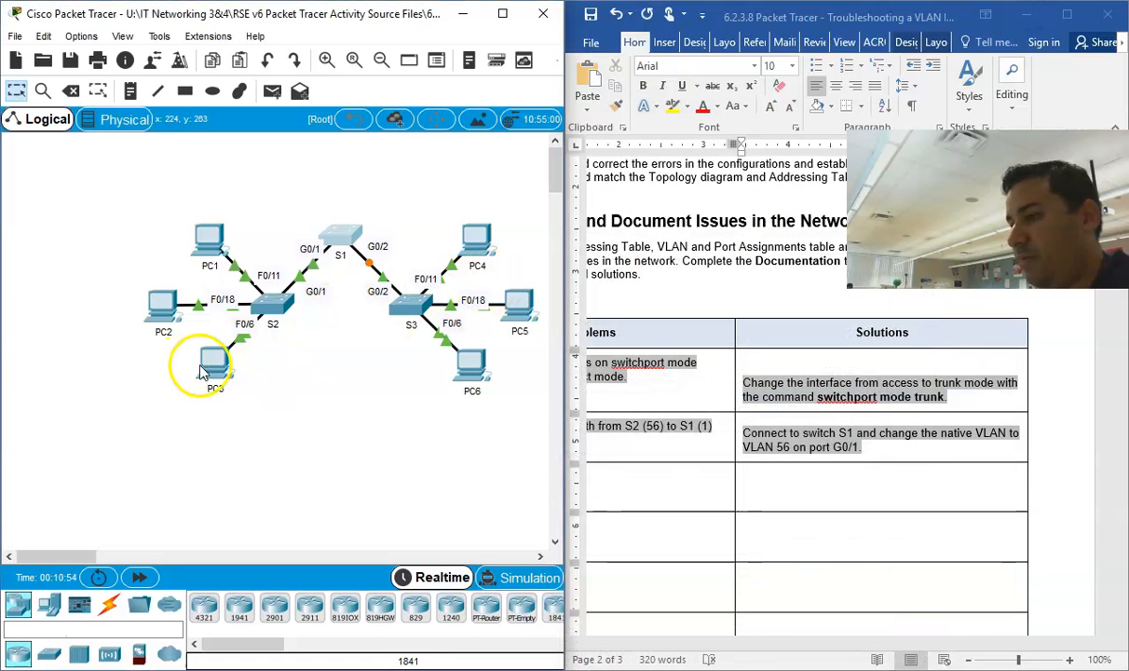
Step: Reopen switch S2's command line and try "show run" from global configuration mode
left_click(280, 303)
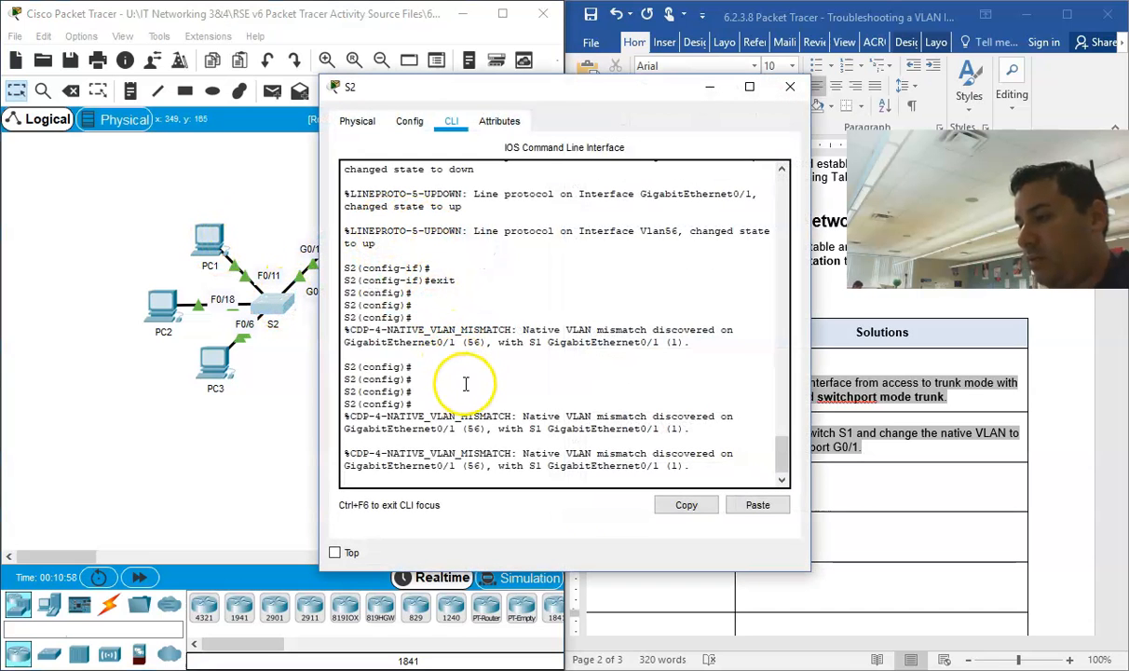
key("Return")
key("Return")
key("Return")
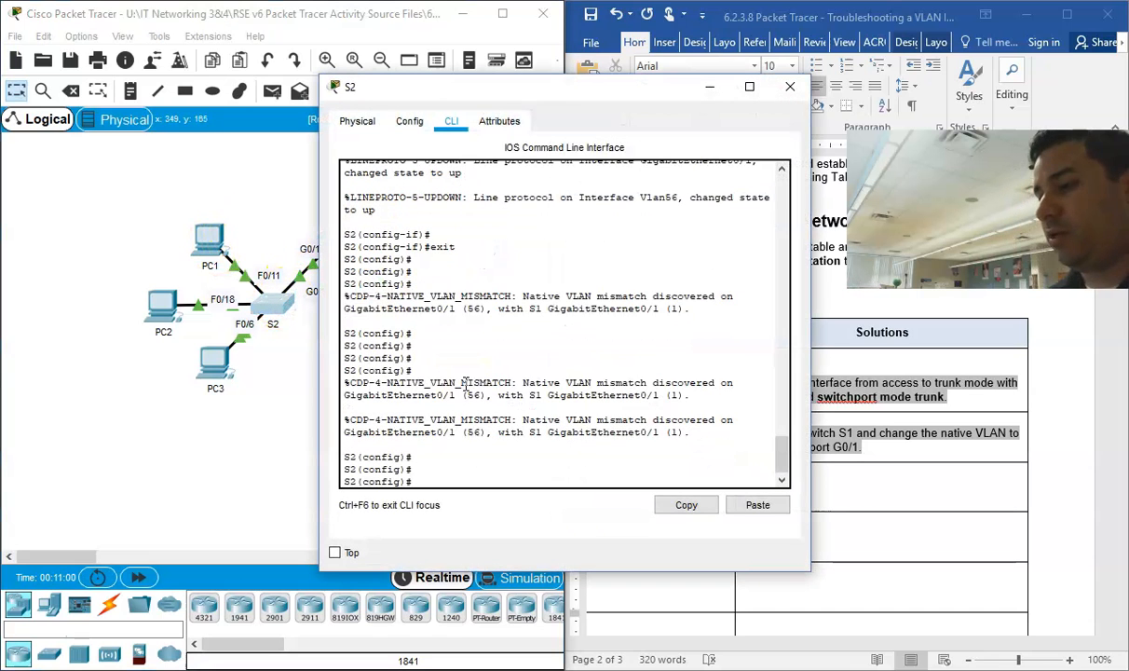
key("Return")
key("Return")
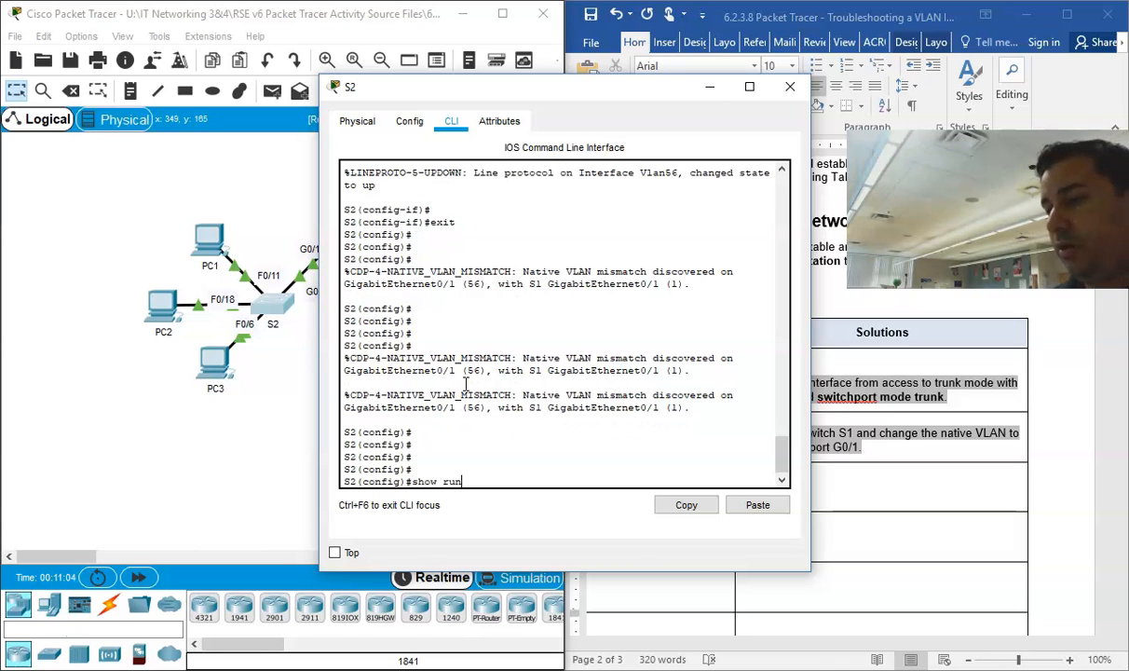
key("Return")
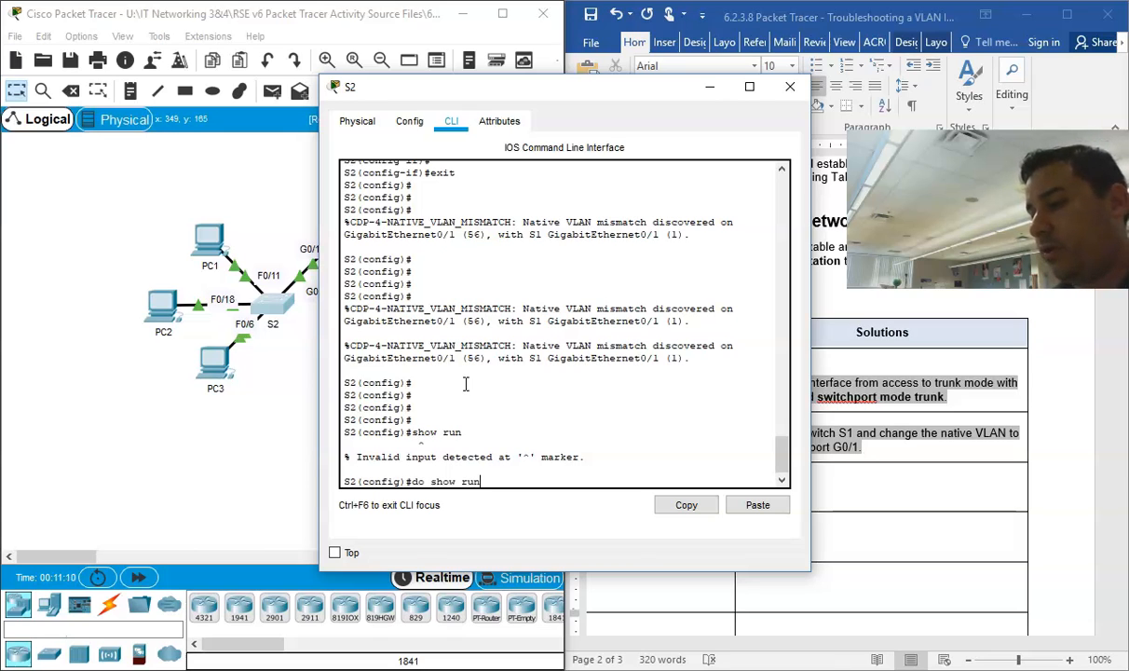
Step: Display S2's running configuration with "do show run" and page through the FastEthernet interface entries
type("do show run")
key("Return")
key("Return")
key("Return")
key("Return")
key("Return")
key("Return")
key("Return")
key("Return")
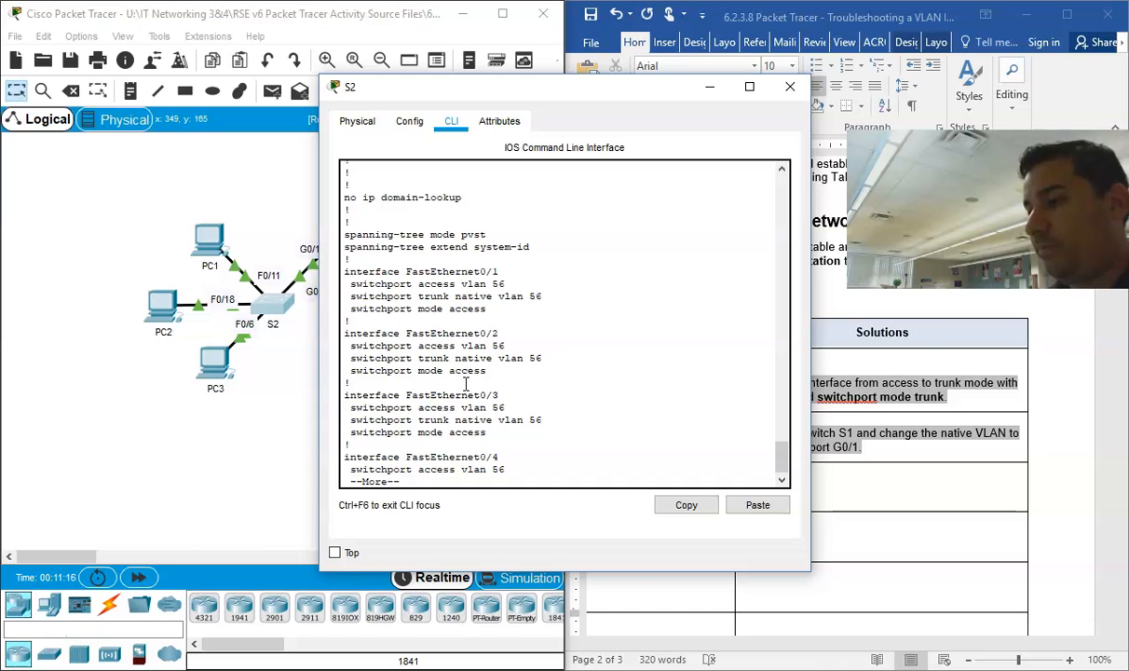
key("Return")
key("Return")
key("Return")
key("Return")
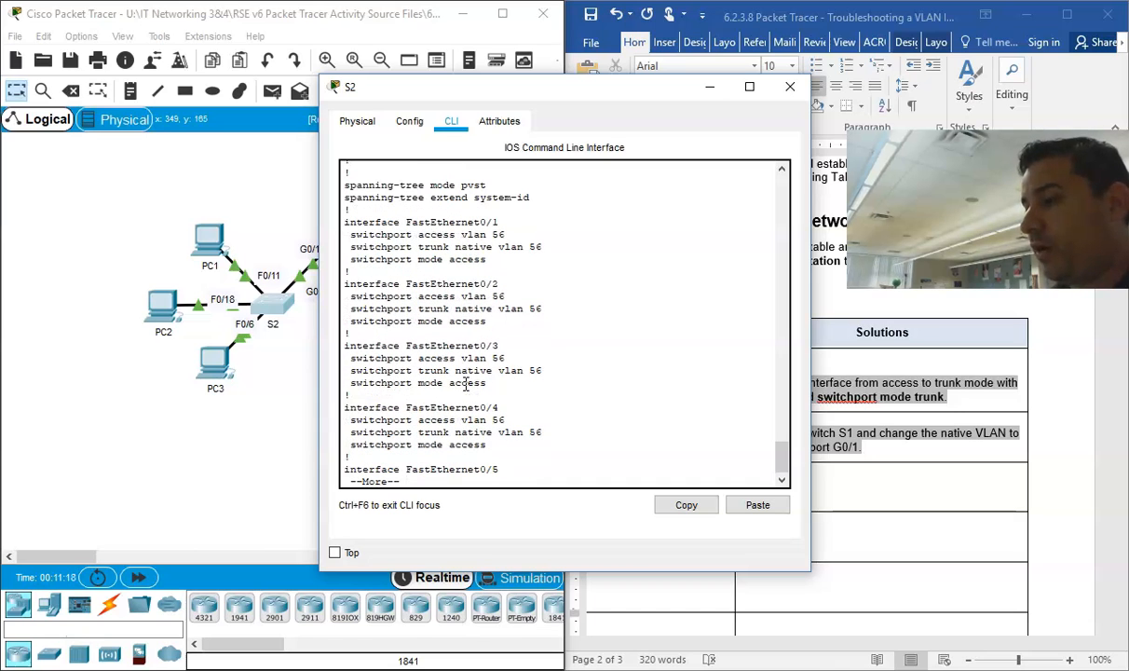
left_click_drag(562, 246, 473, 246)
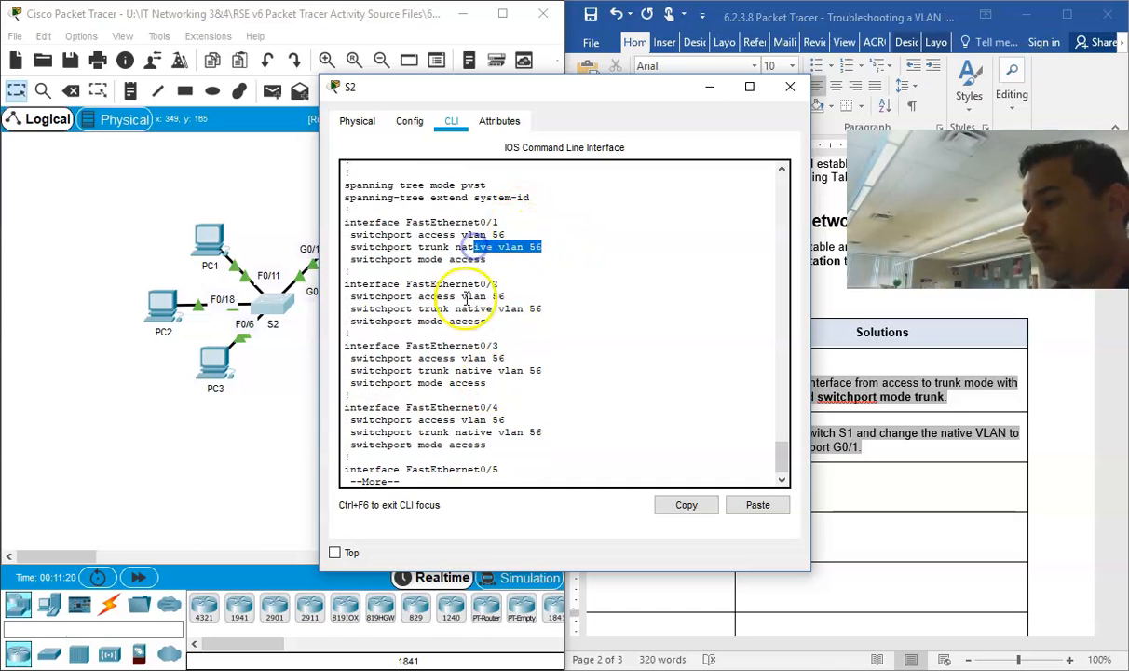
key("Return")
key("Return")
key("Return")
key("Return")
key("Return")
key("Return")
key("Return")
key("Return")
scroll(466, 321, "up", 5)
scroll(472, 320, "down", 2)
Step: Move the S2 window off the Word document and bring its VLAN and Port Assignments table into view
left_click_drag(658, 97, 365, 122)
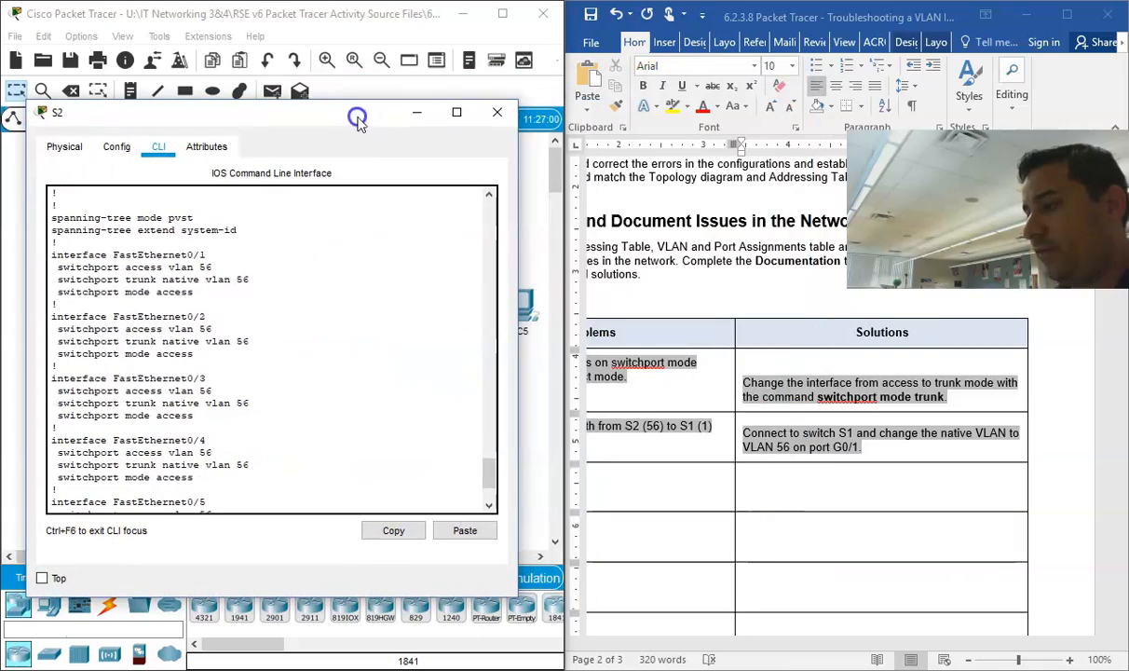
scroll(714, 430, "up", 10)
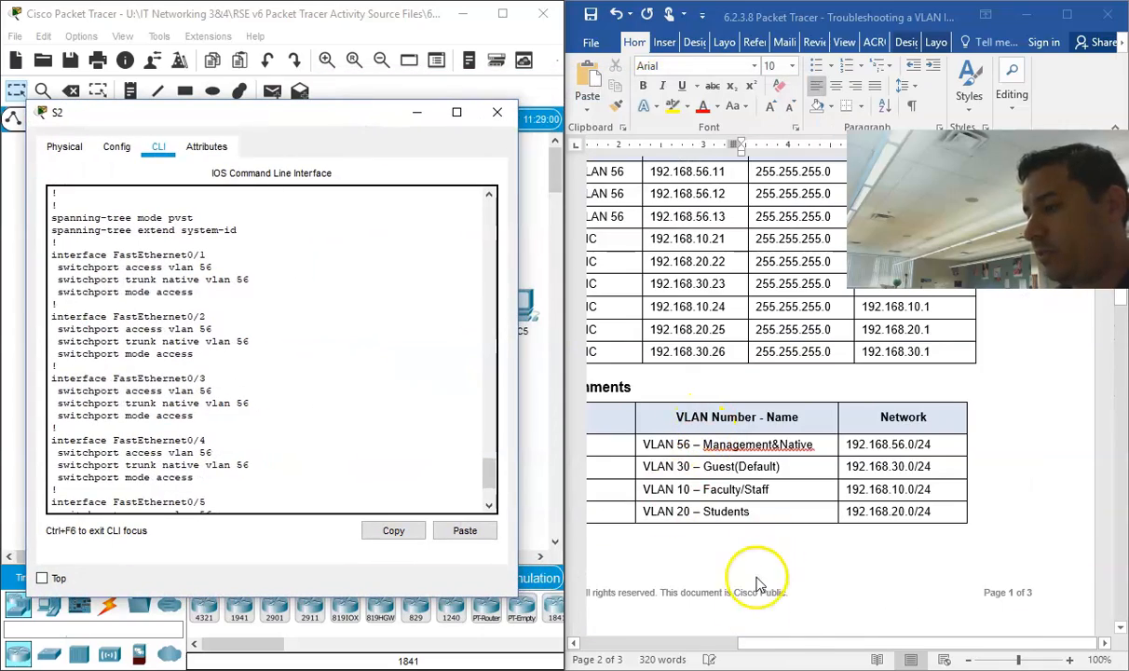
left_click_drag(768, 643, 687, 639)
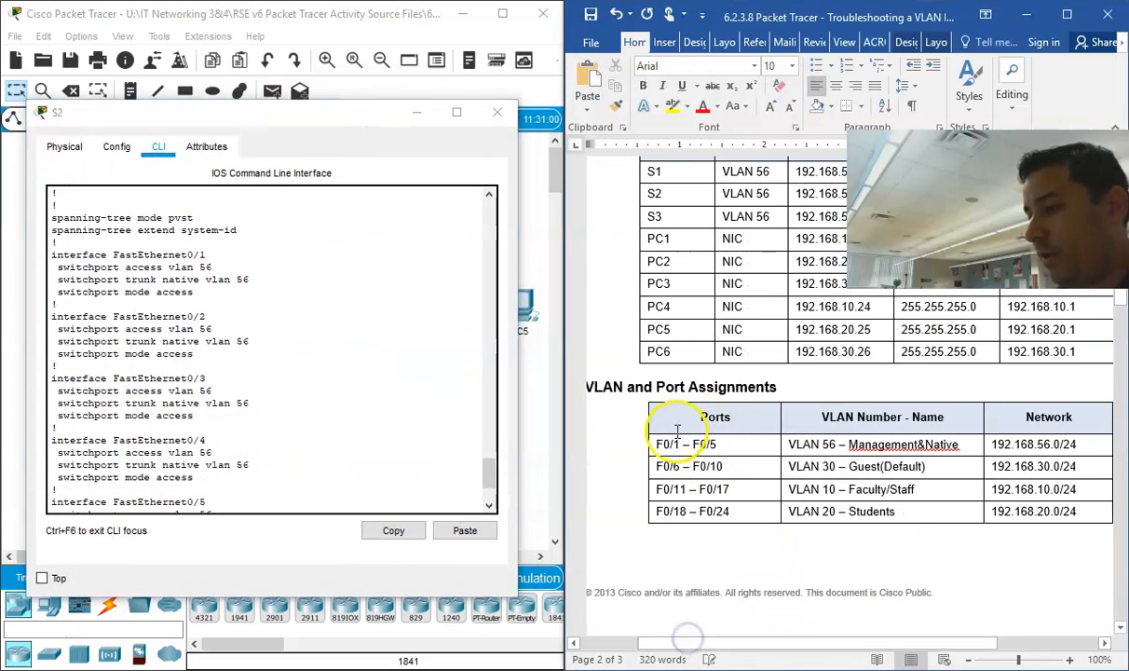
Step: Examine the "switchport trunk native vlan 56" lines under S2's FastEthernet0/1 through FastEthernet0/5
left_click_drag(280, 123, 622, 107)
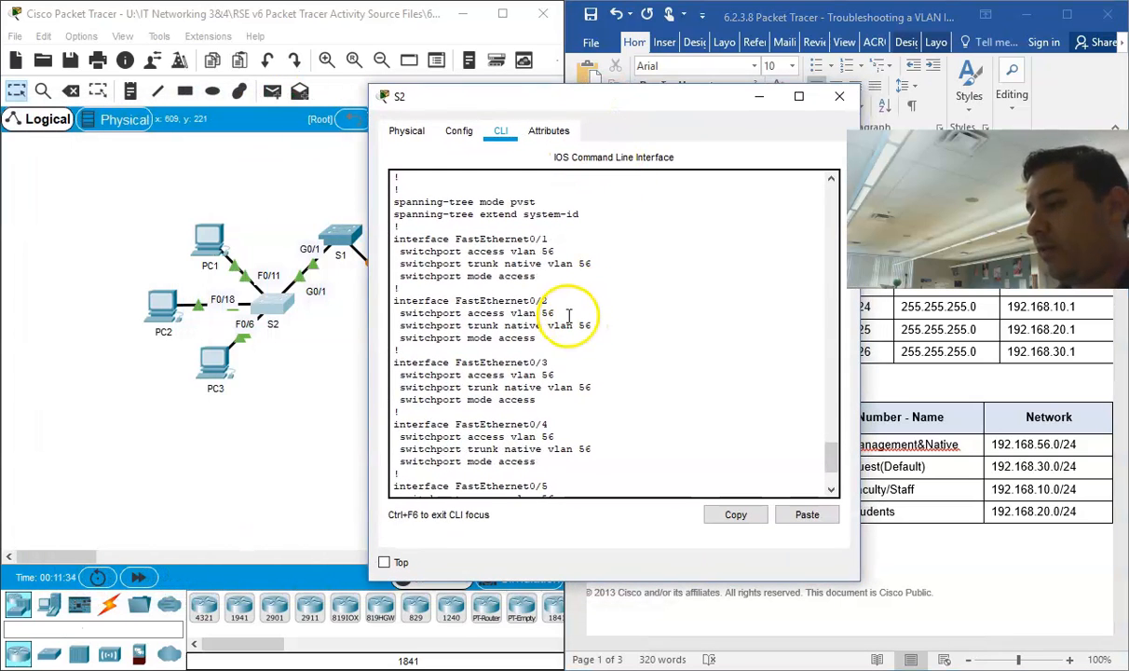
left_click_drag(592, 264, 372, 256)
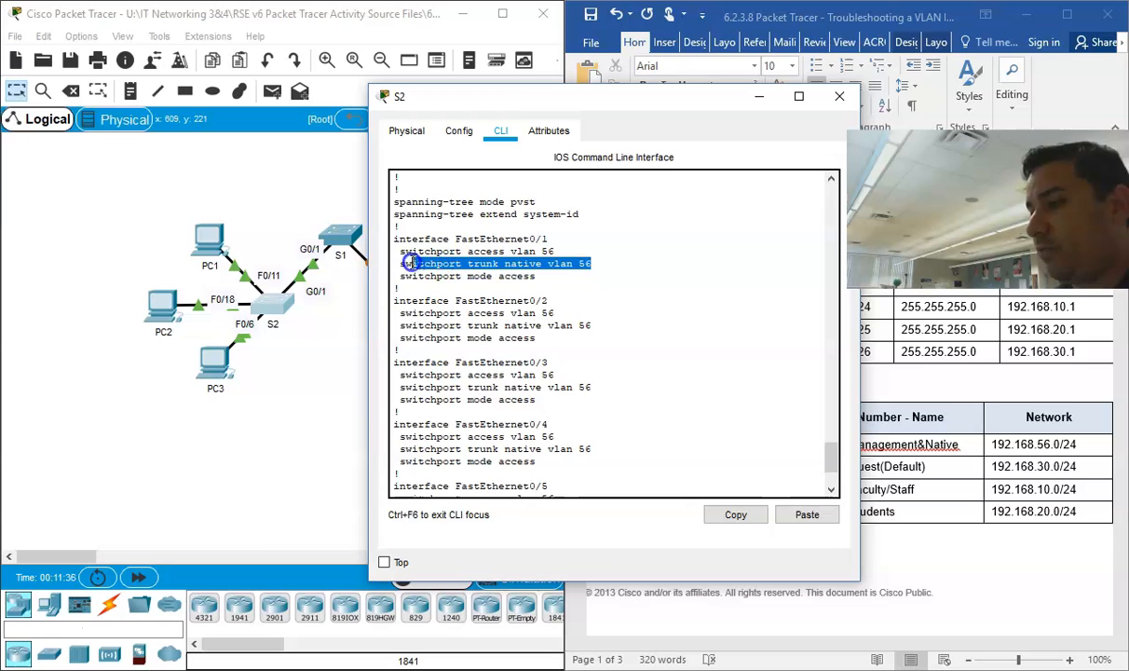
left_click_drag(592, 325, 414, 324)
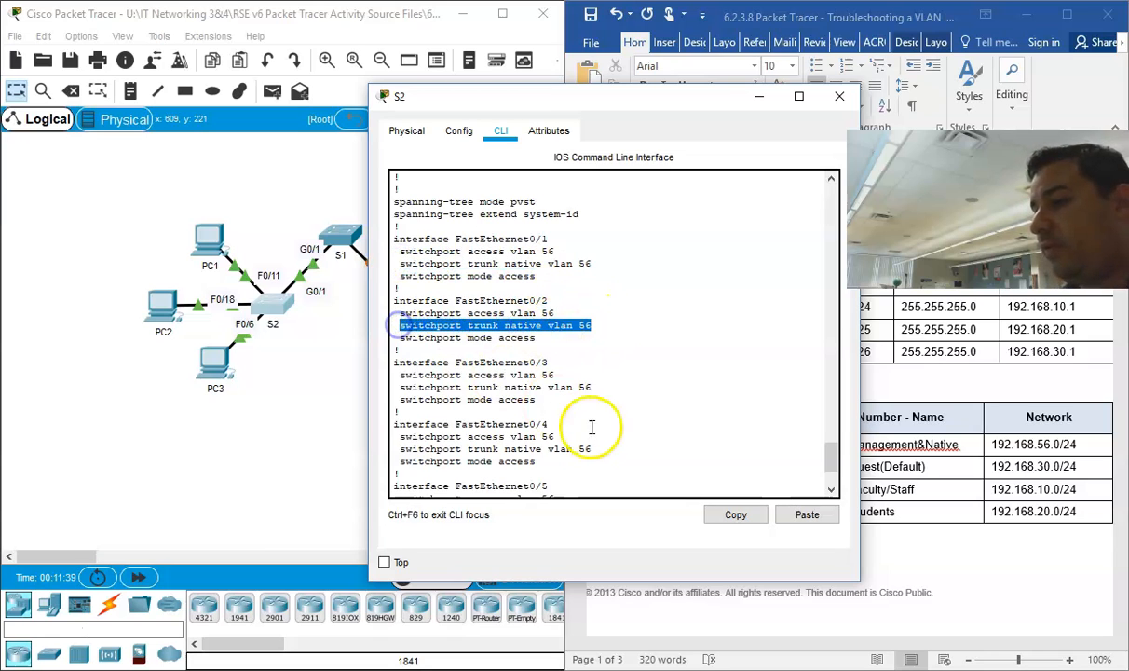
left_click_drag(592, 386, 398, 387)
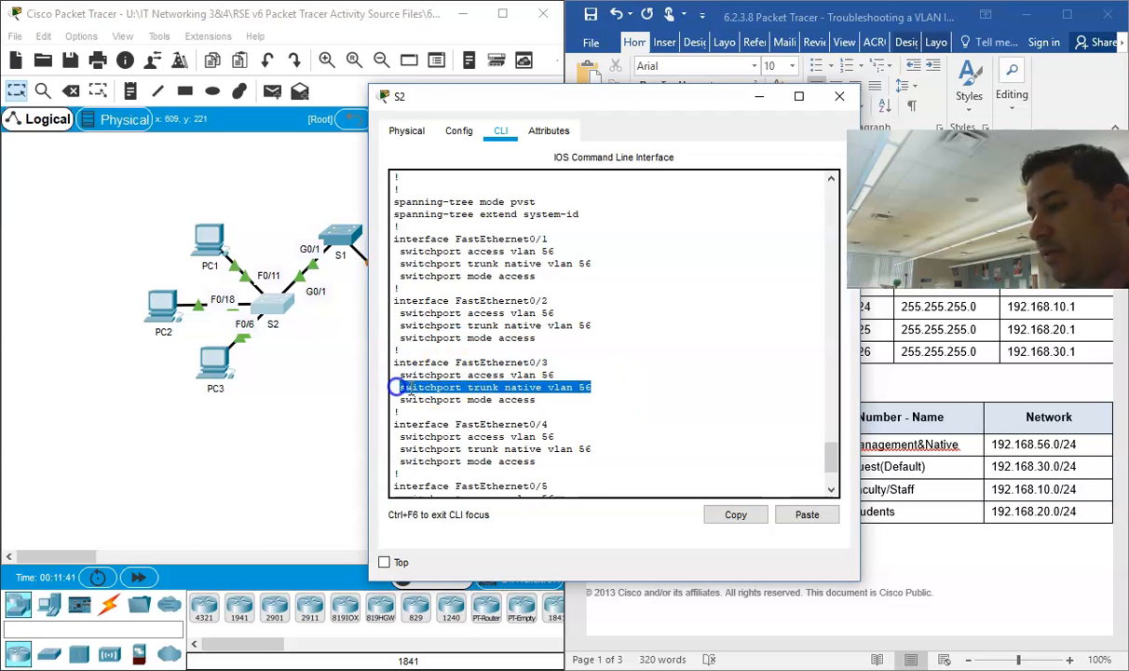
left_click(517, 390)
left_click_drag(595, 388, 389, 397)
left_click_drag(546, 385, 590, 387)
scroll(589, 387, "down", 1)
scroll(588, 391, "down", 2)
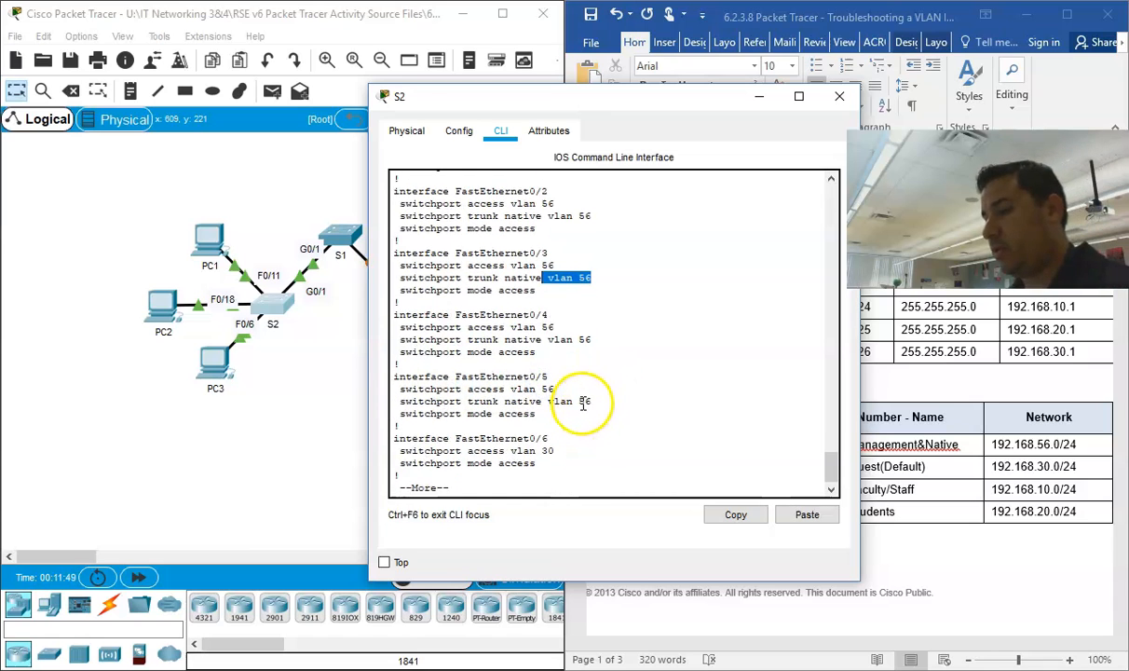
Step: Stop the configuration listing and remove the native VLAN from S2's F0/1 to F0/5 using "int range f0/1 - 5" and "no switchport trunk native vlan 56"
scroll(579, 401, "up", 1)
key("ctrl+c")
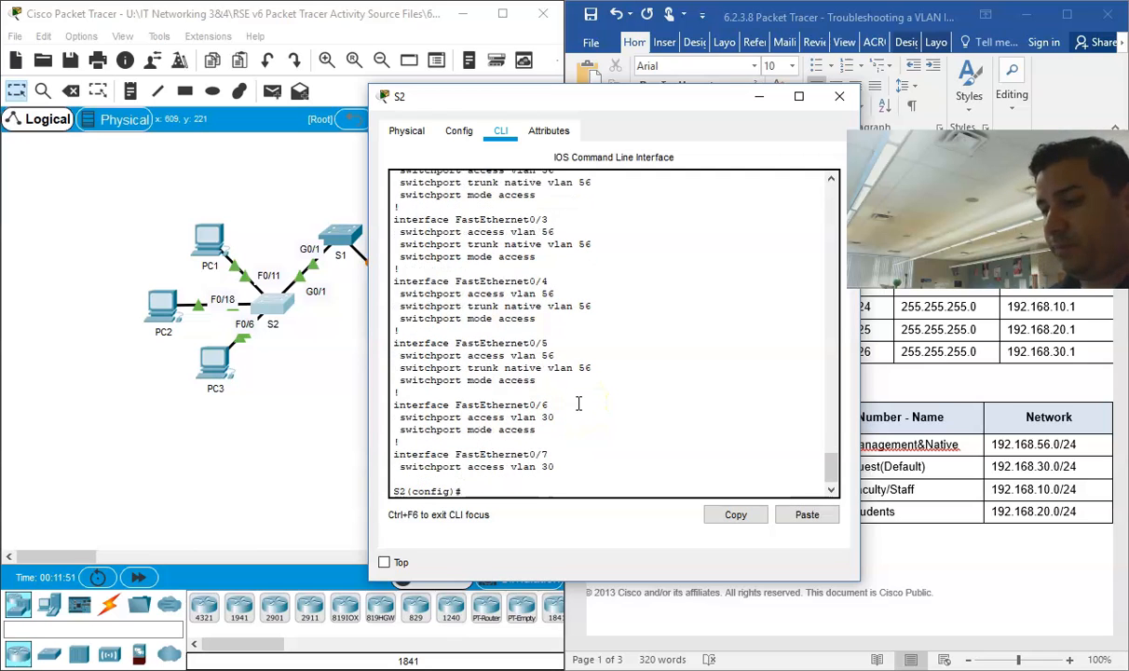
type("in")
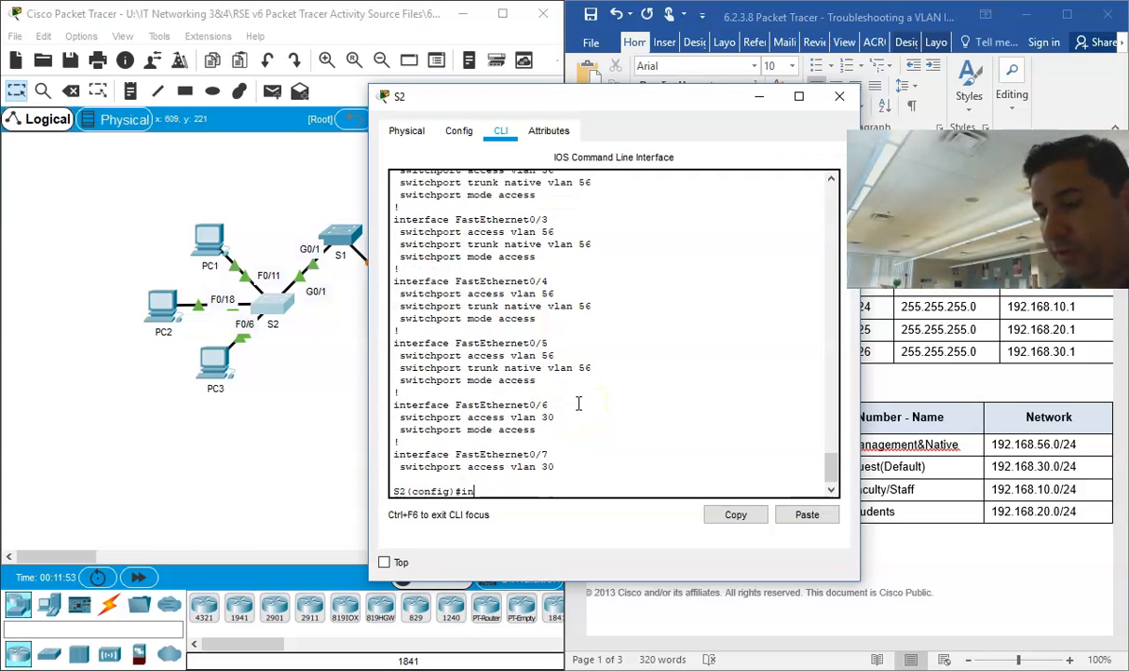
type("t range")
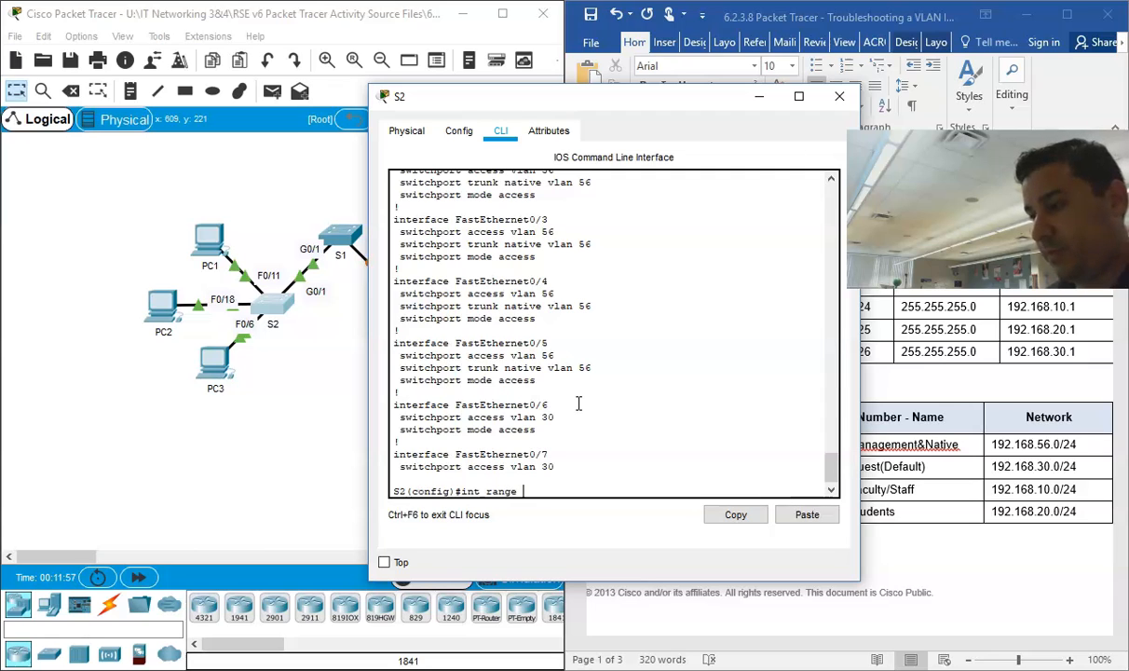
type(" f0/1 -")
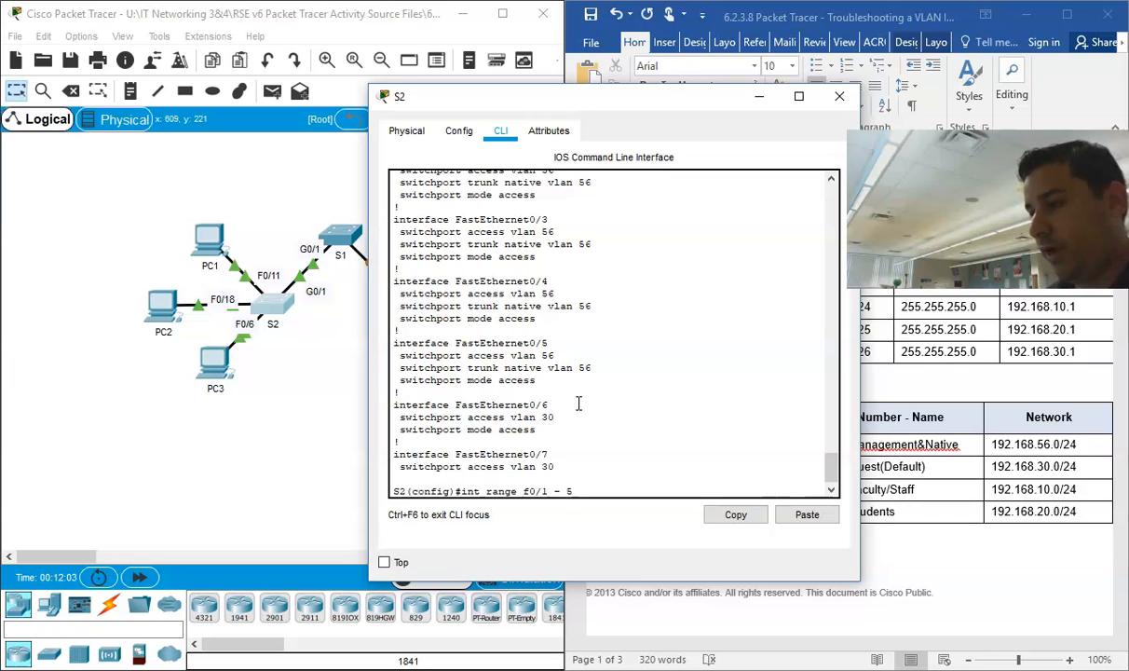
type(" 5")
key("Return")
type("nfig-if-range)#n")
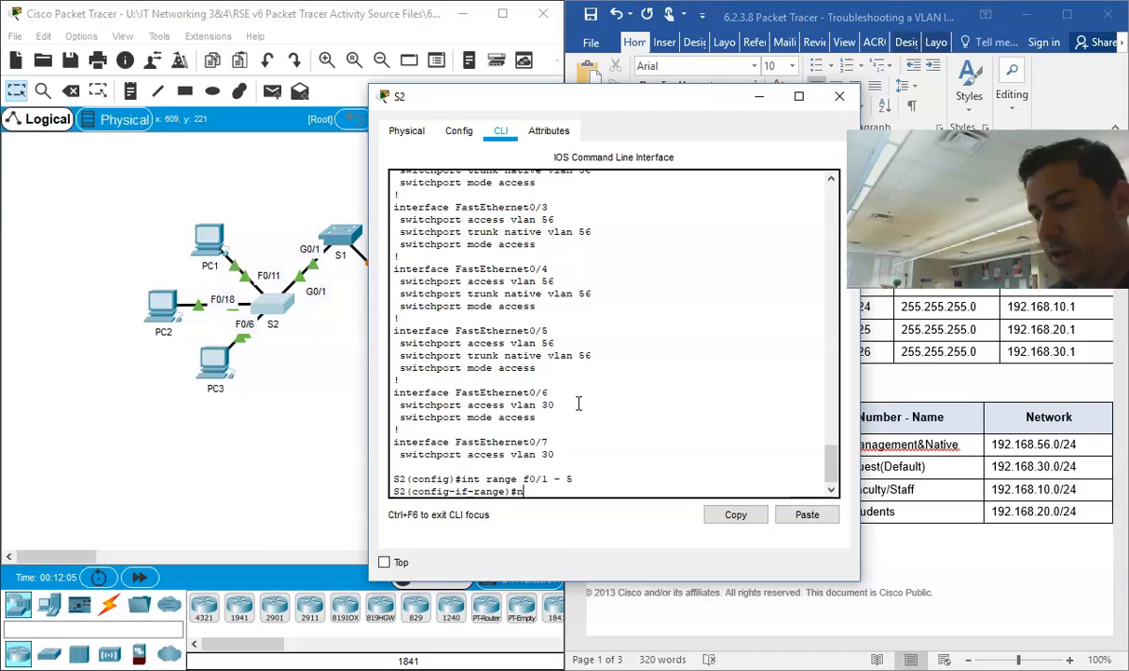
type("o switch")
key("Tab")
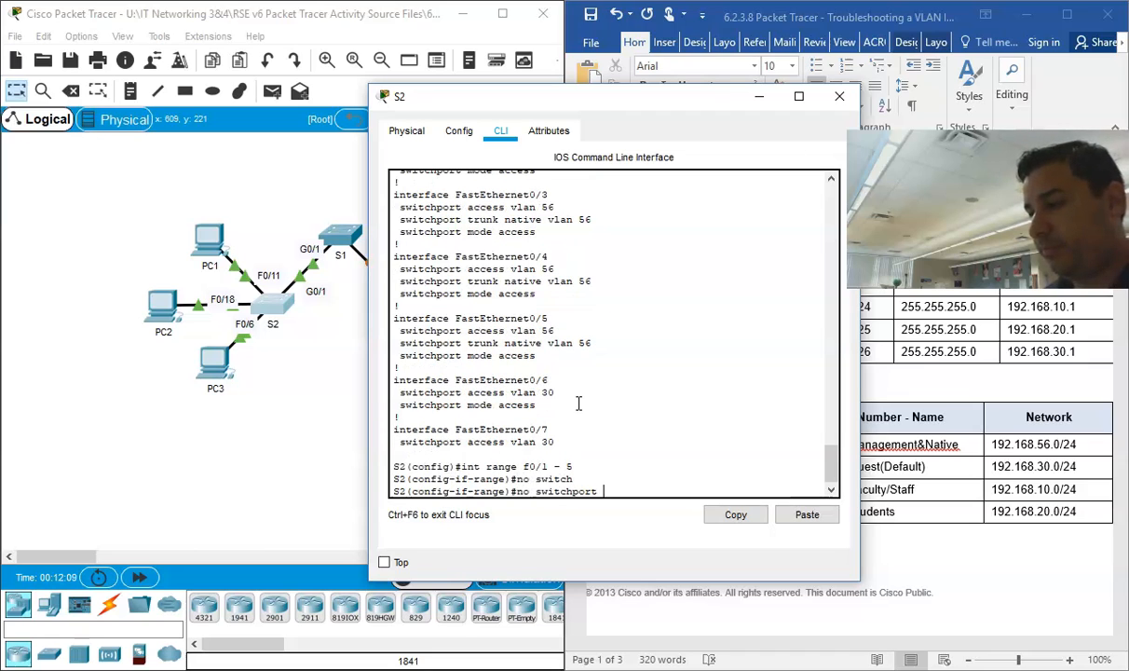
type("trunk native vlan 56")
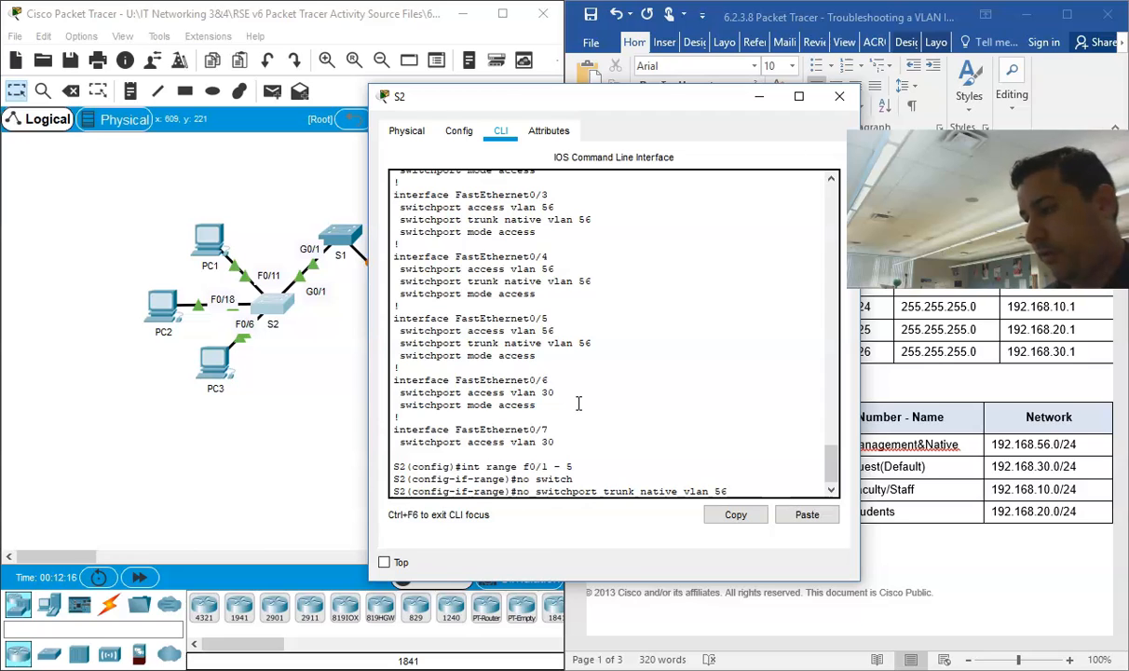
key("Return")
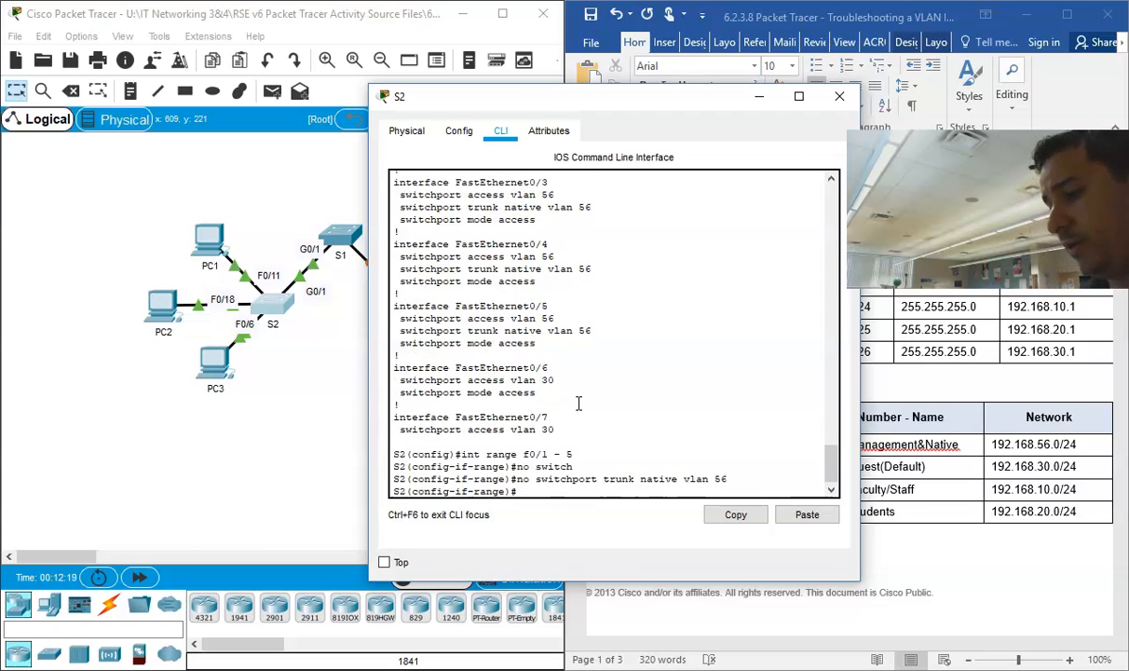
Step: Check the completion score in the PT Activity window and minimize that window again
left_click(563, 670)
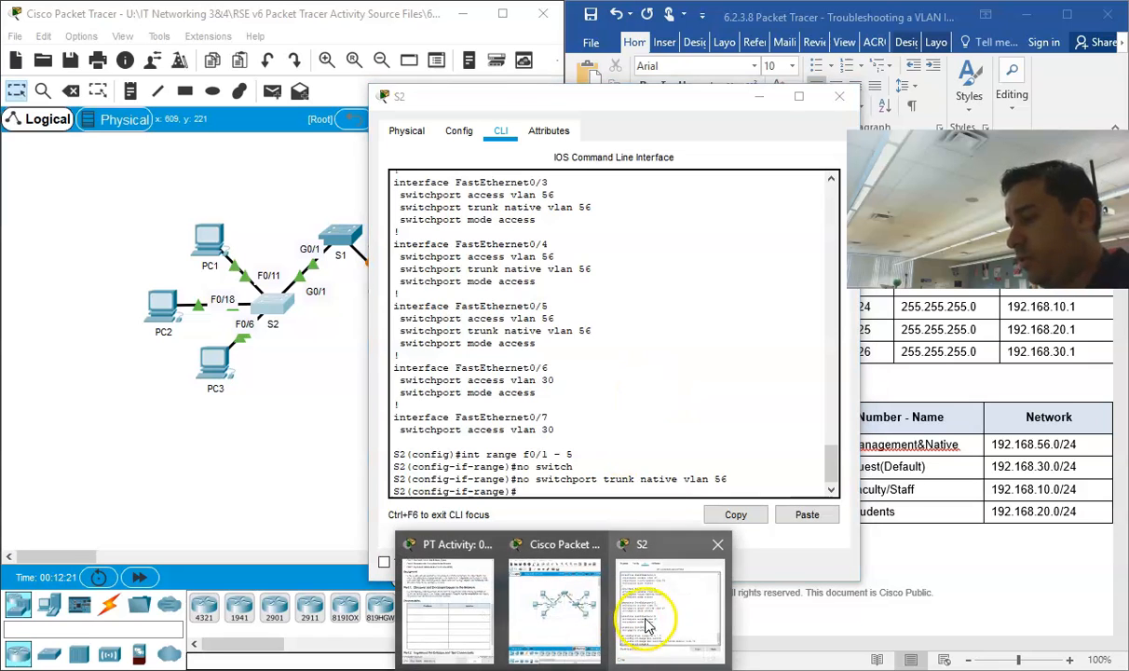
left_click(466, 607)
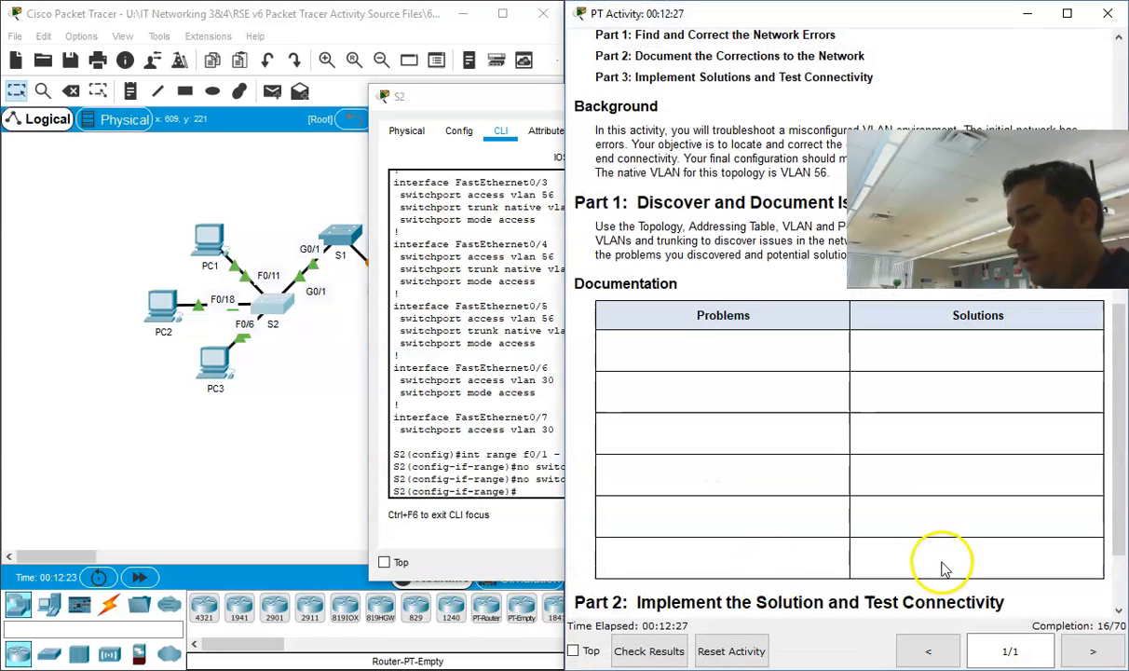
left_click(1027, 13)
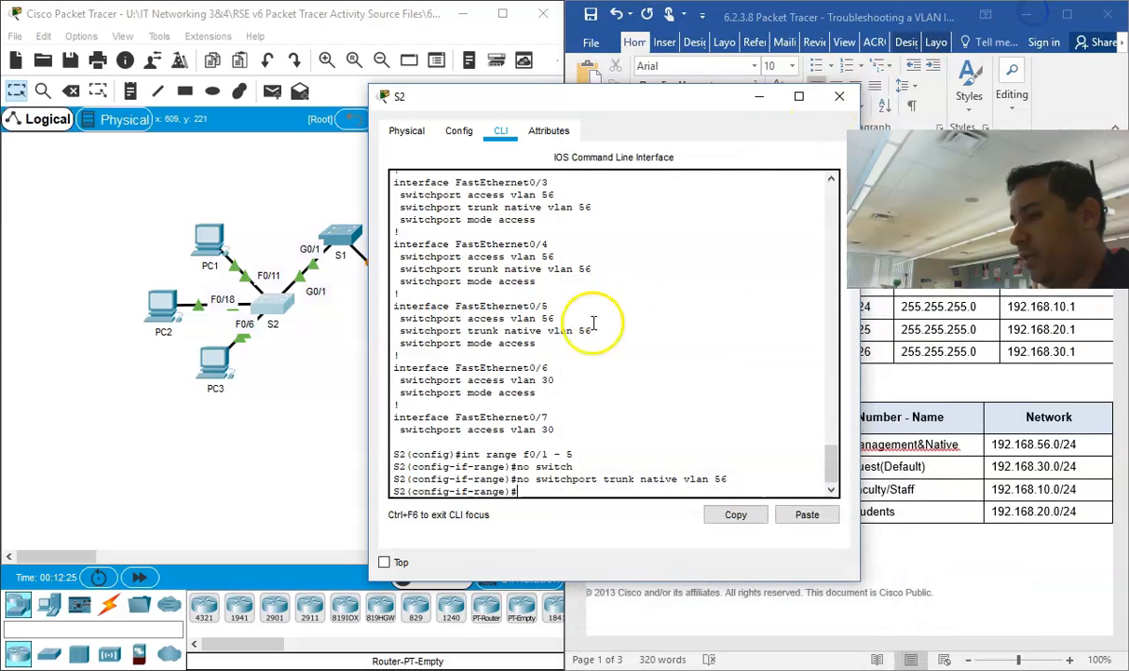
Step: Compare the trunk native VLAN and access VLAN lines under FastEthernet0/5 in S2's earlier configuration listing
left_click_drag(602, 322, 523, 334)
left_click(523, 334)
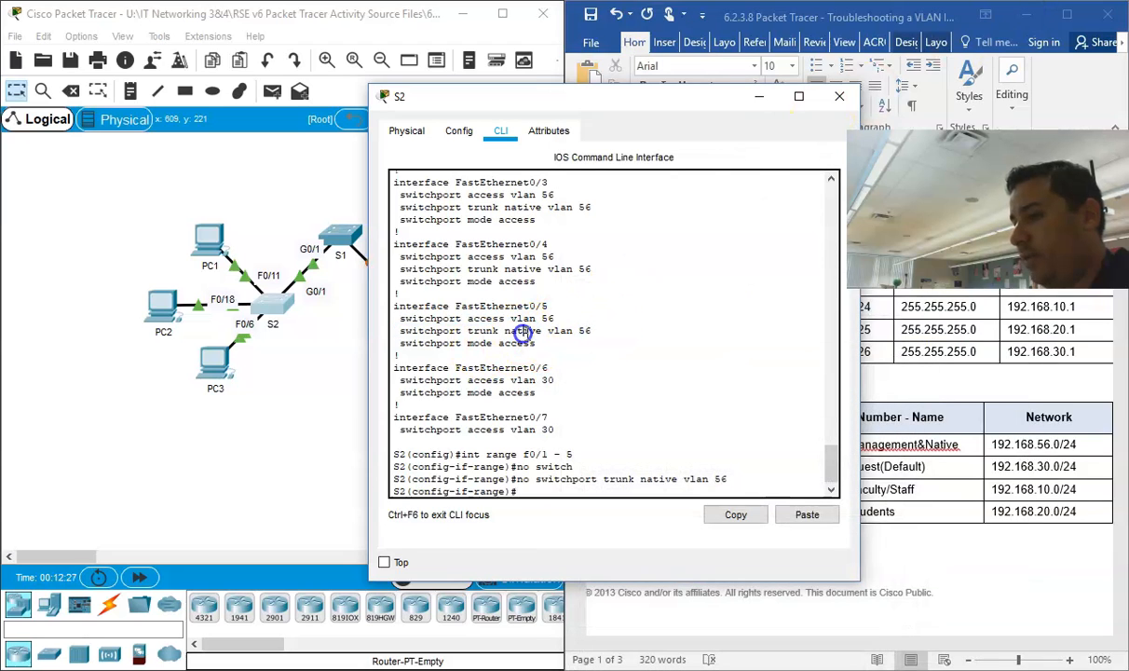
left_click_drag(590, 331, 395, 331)
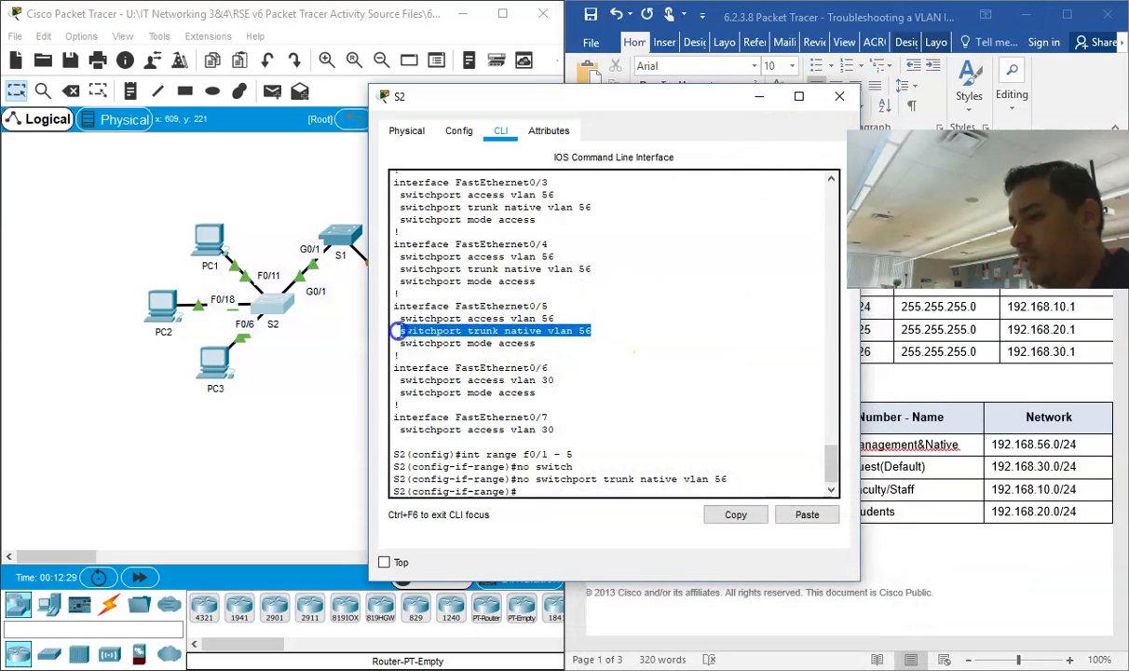
left_click(567, 315)
left_click_drag(568, 315, 368, 315)
scroll(478, 305, "up", 1)
scroll(473, 305, "down", 1)
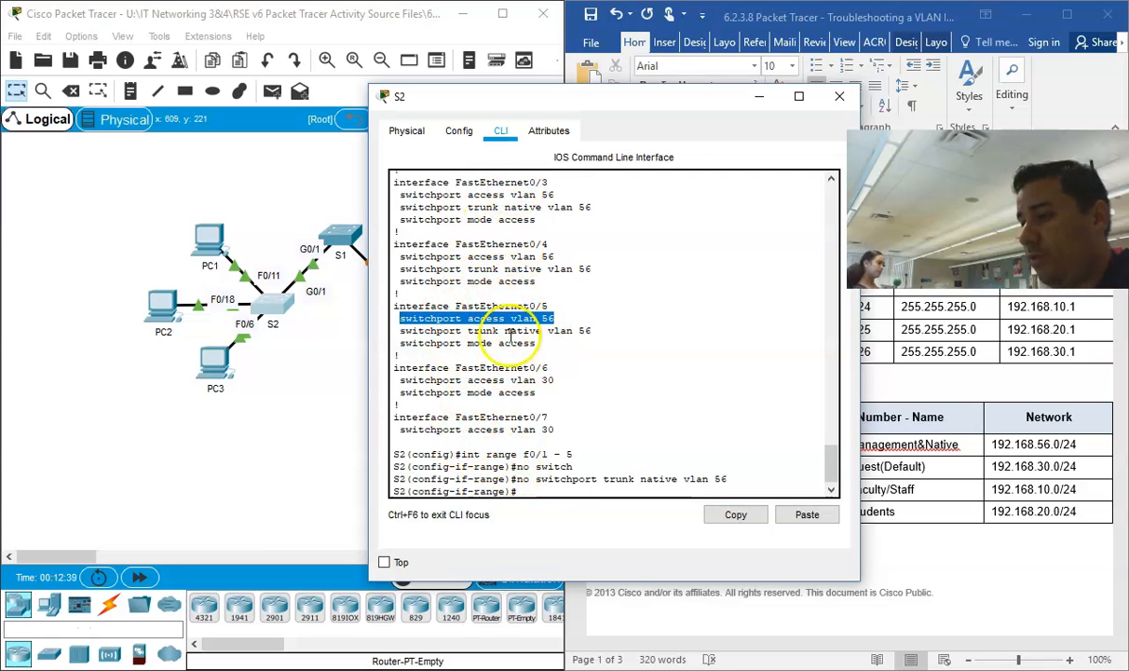
Step: Discard the recalled command and leave S2's interface range configuration mode with "exit"
key("Up")
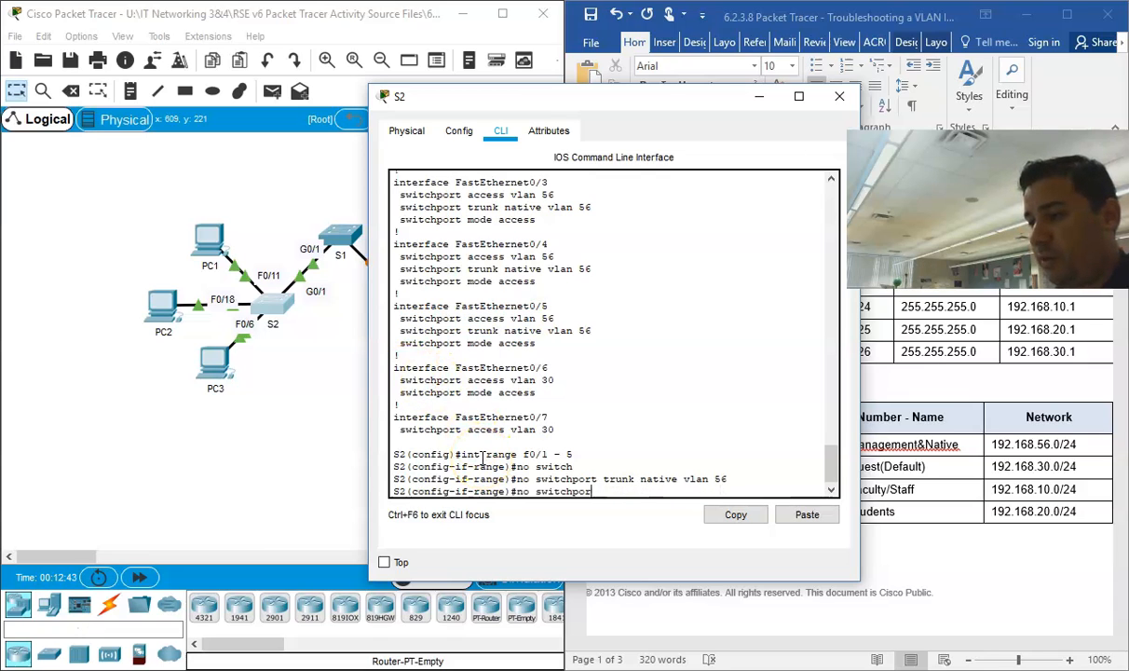
key("Return")
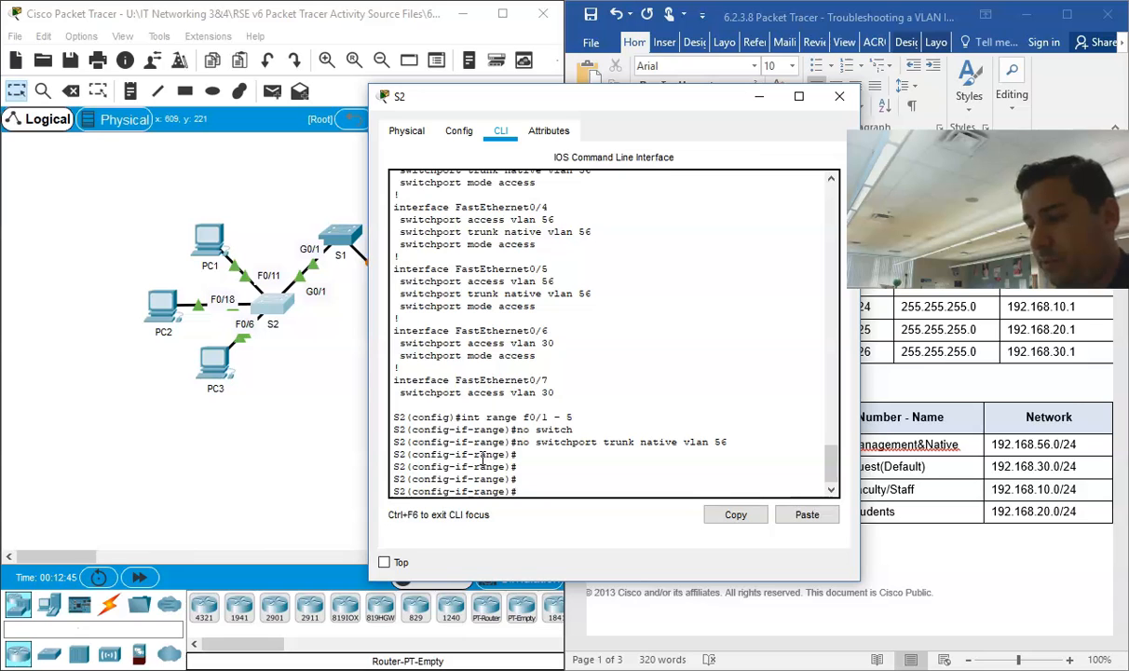
type("xit")
key("Return")
Step: Run "do show run" on S2 again and page through the entries for FastEthernet0/1 through FastEthernet0/6
key("Return")
key("Return")
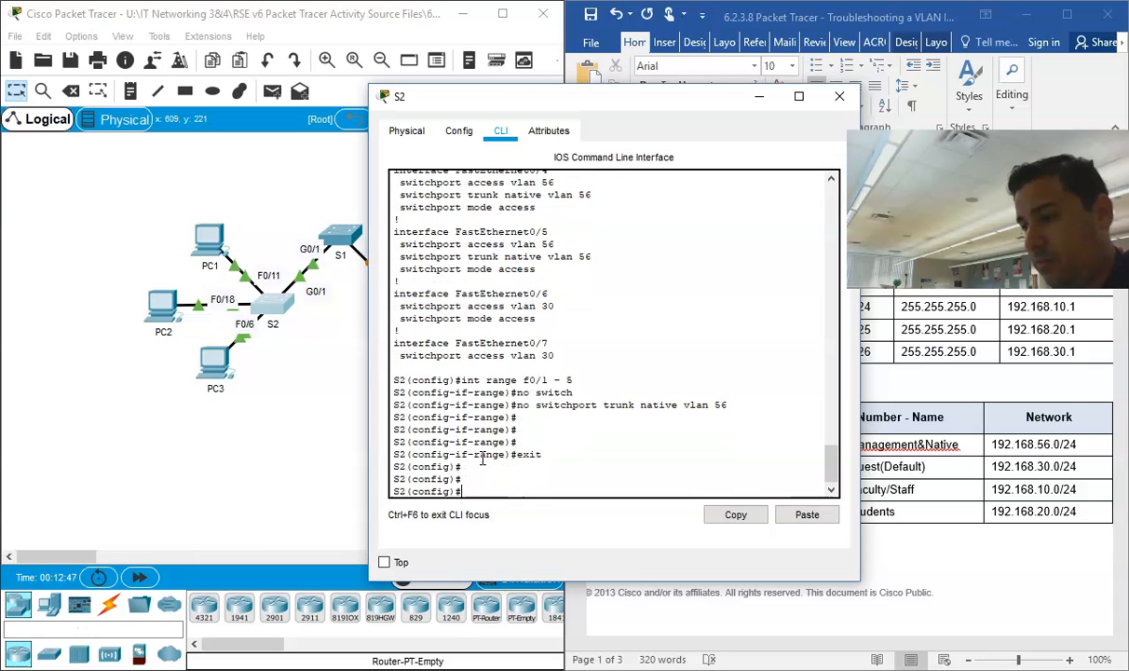
key("Return")
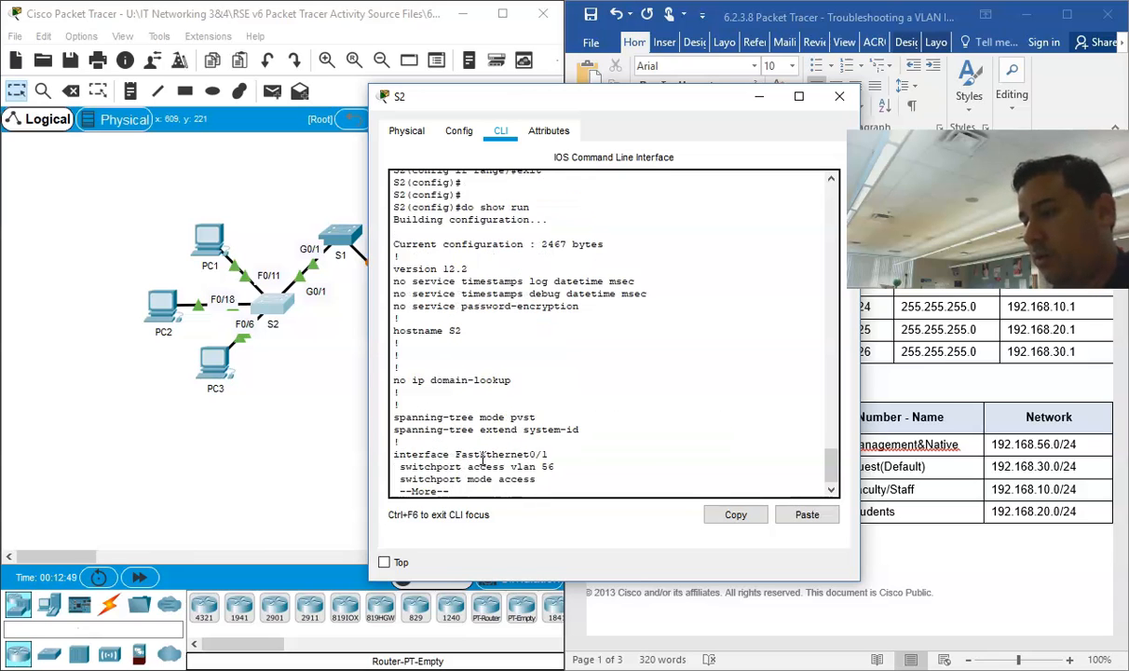
key("Return")
key("Return")
key("Return")
key("Return")
key("Return")
key("Return")
key("Return")
key("Return")
key("Return")
key("Return")
key("Return")
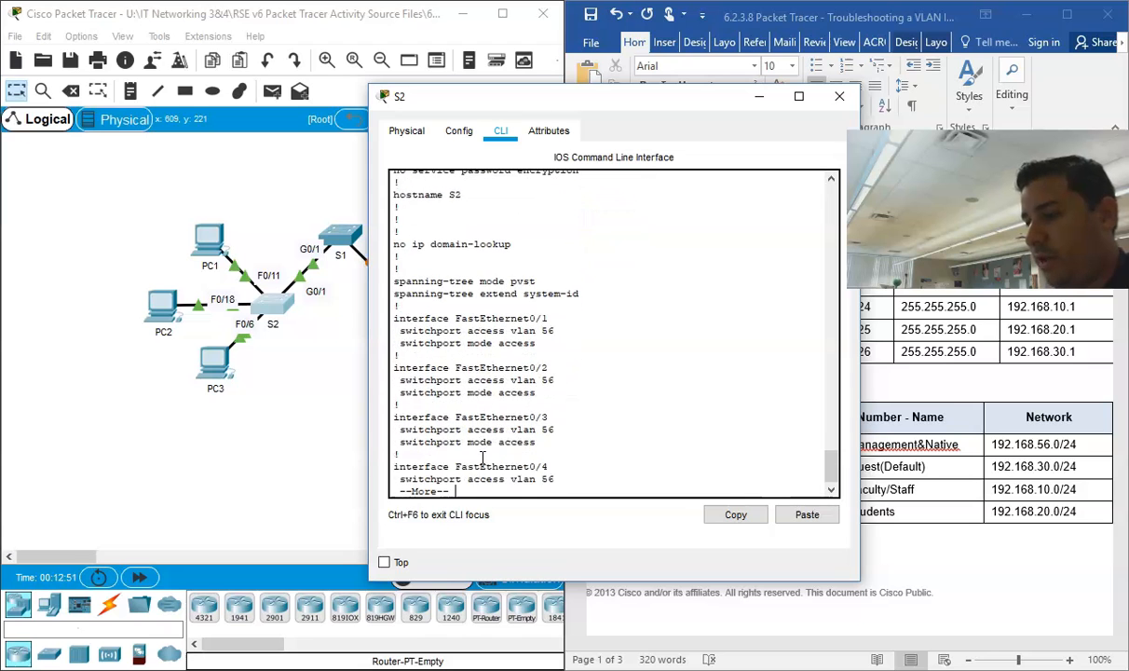
key("Return")
key("Return")
key("Return")
key("Return")
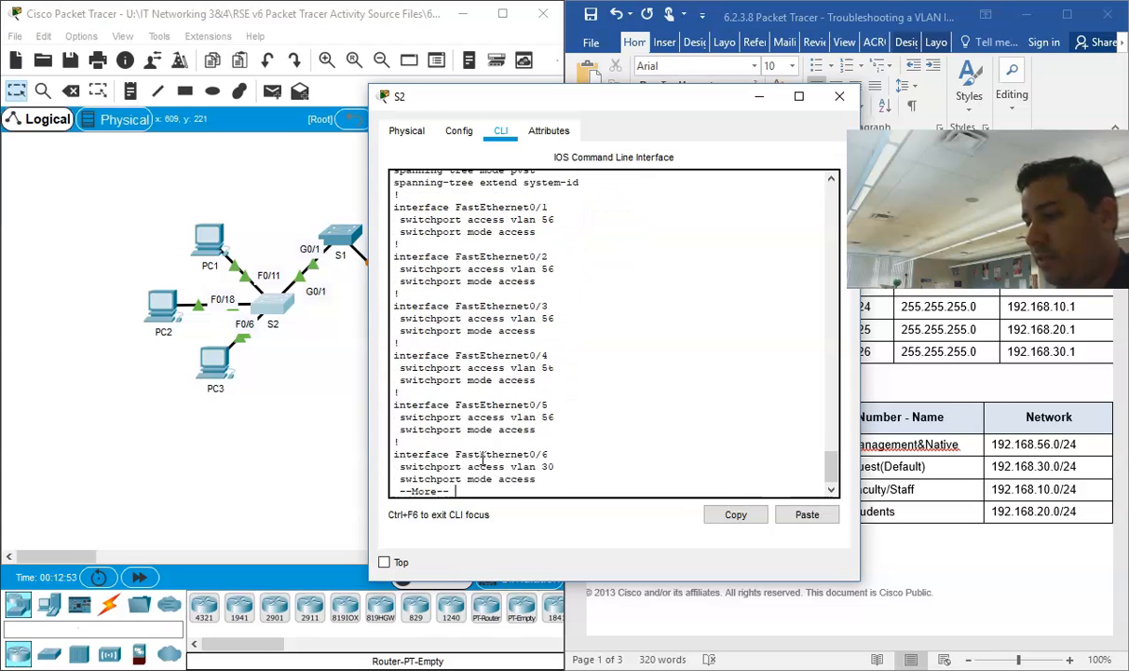
Step: Compare S2's access VLAN for each FastEthernet port with the VLAN and Port Assignments table in the Word document
left_click_drag(724, 118, 422, 99)
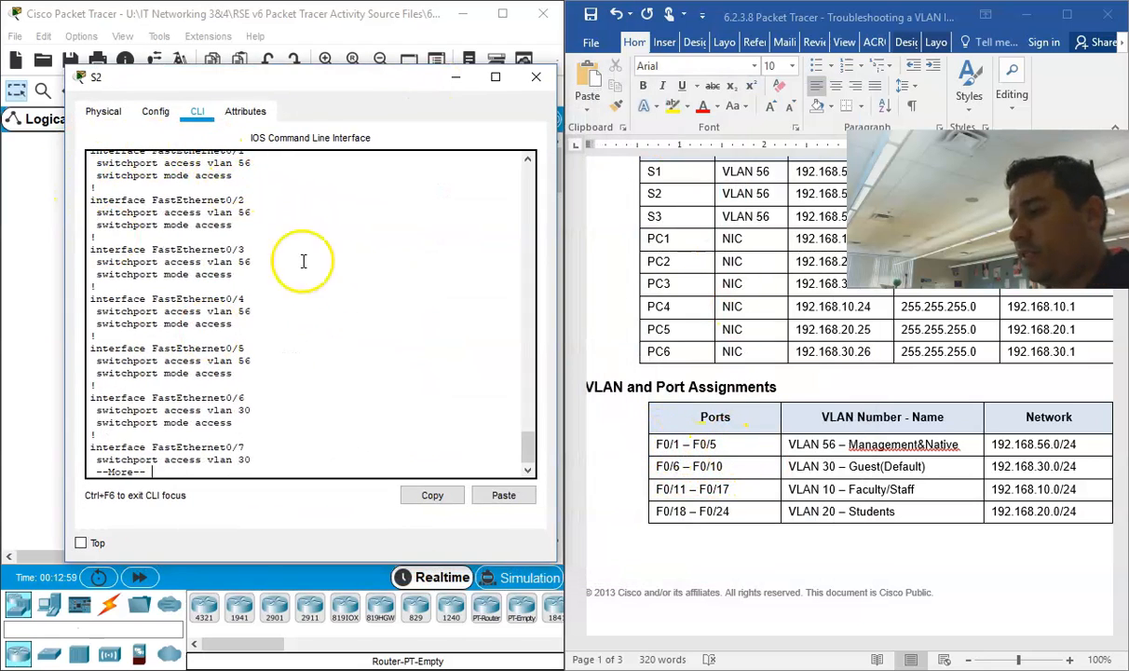
scroll(326, 317, "up", 1)
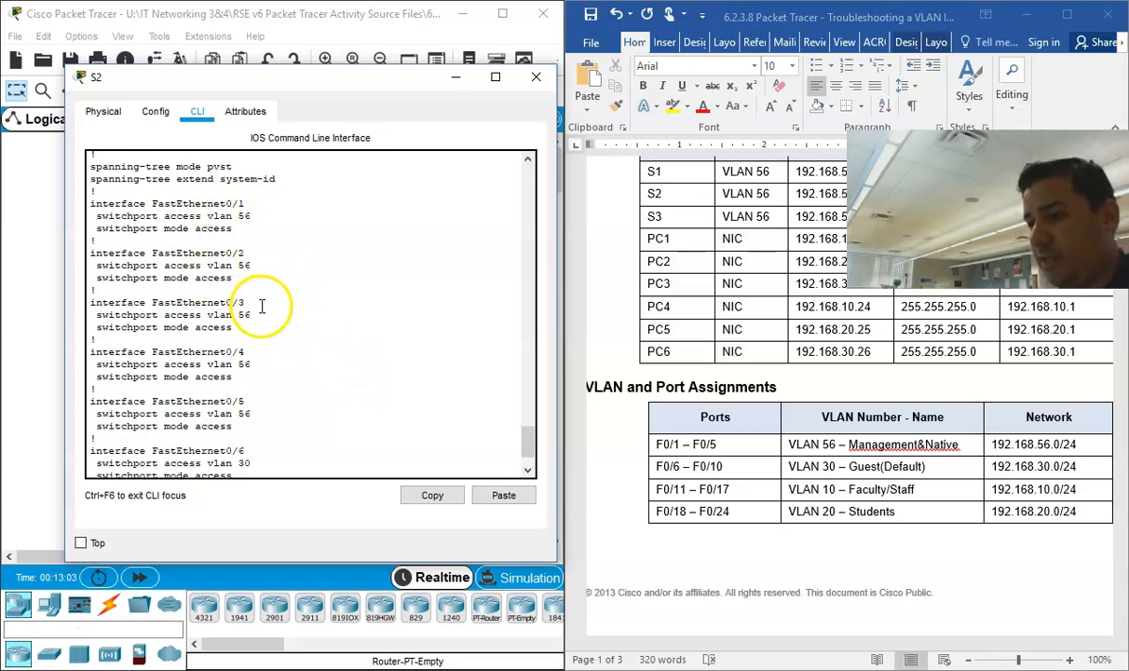
scroll(275, 323, "down", 2)
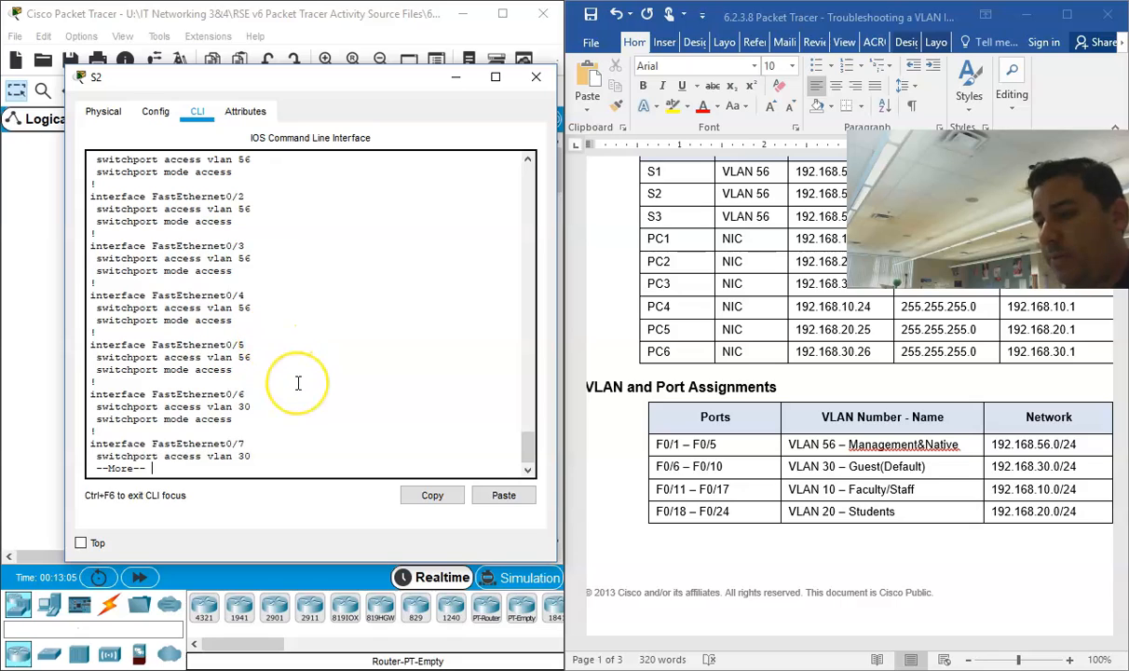
scroll(298, 383, "down", 1)
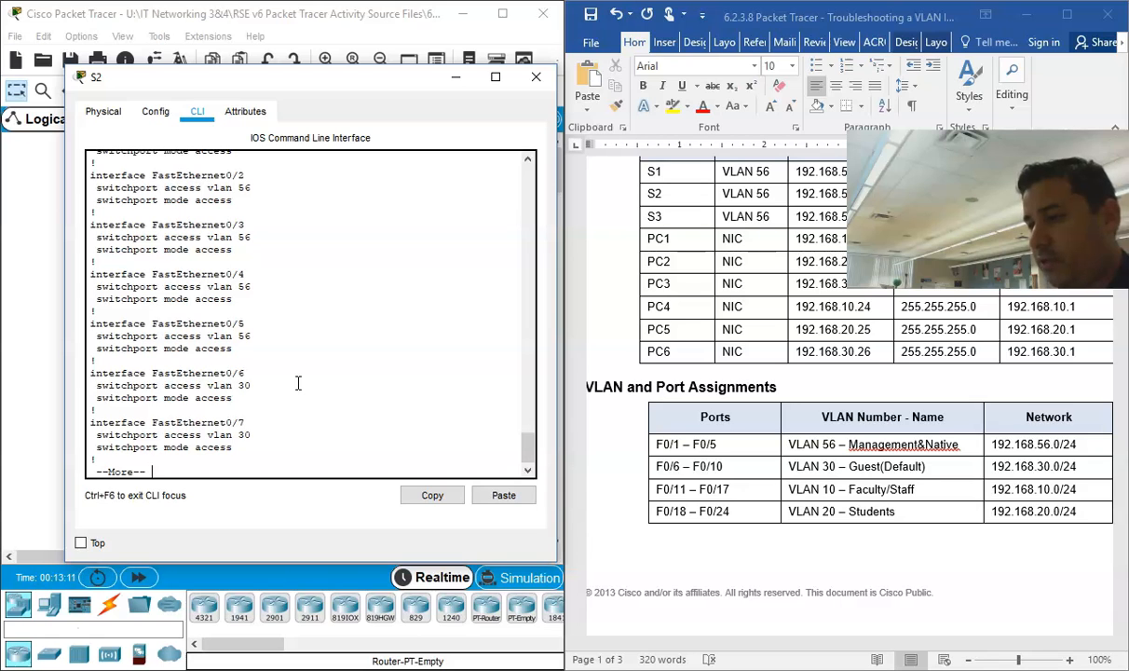
Step: Continue through S2's running configuration and check the access VLANs on FastEthernet0/8 through FastEthernet0/11
key("Return")
key("Return")
key("Return")
key("Return")
key("Return")
key("Return")
key("Return")
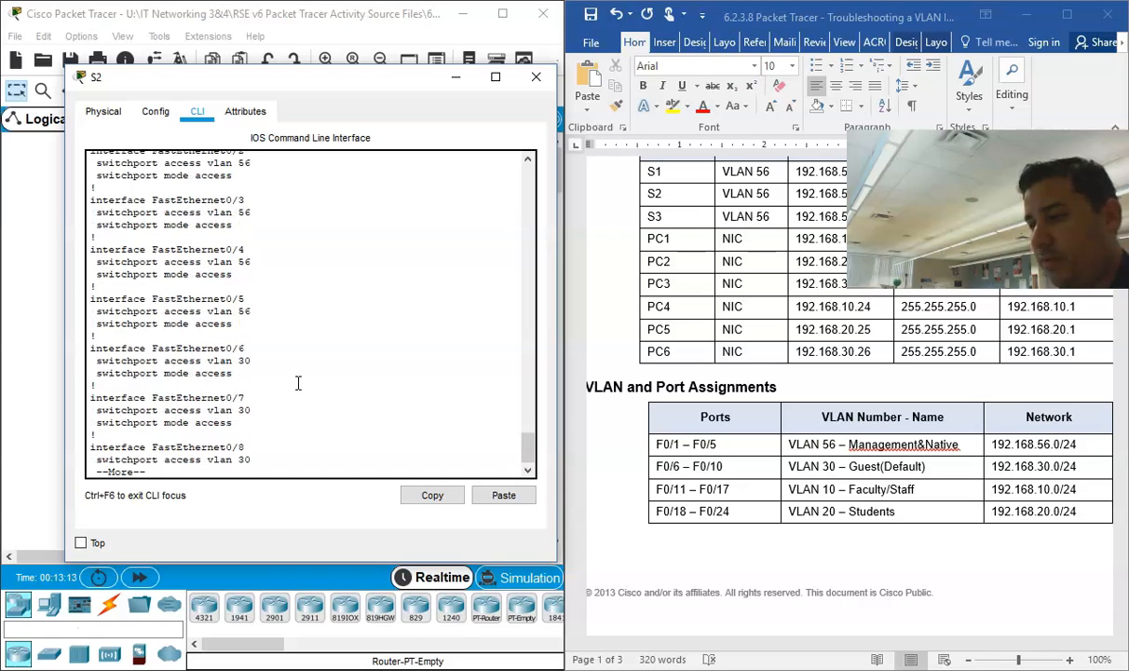
key("Return")
key("Return")
key("Return")
key("Return")
key("Return")
key("Return")
key("Return")
key("Return")
key("Return")
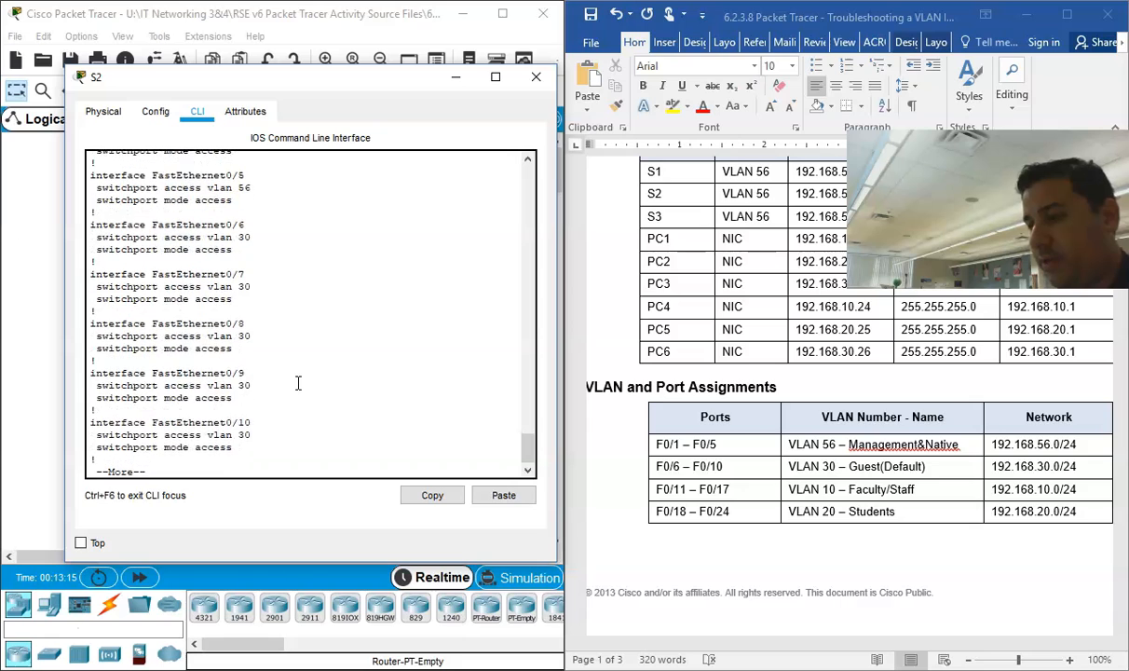
key("Return")
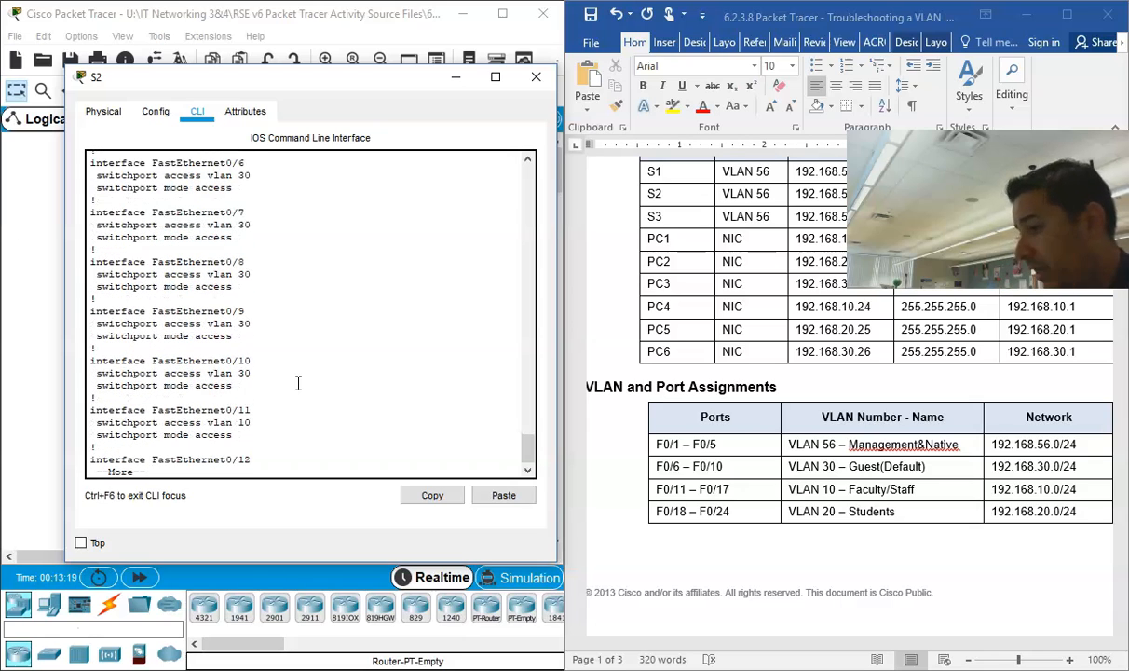
Step: Review S2's FastEthernet0/12 and 0/13 entries and examine the access VLAN and mode lines under FastEthernet0/11
key("Return")
key("Return")
key("Return")
key("Return")
key("Return")
key("Return")
key("Return")
key("Return")
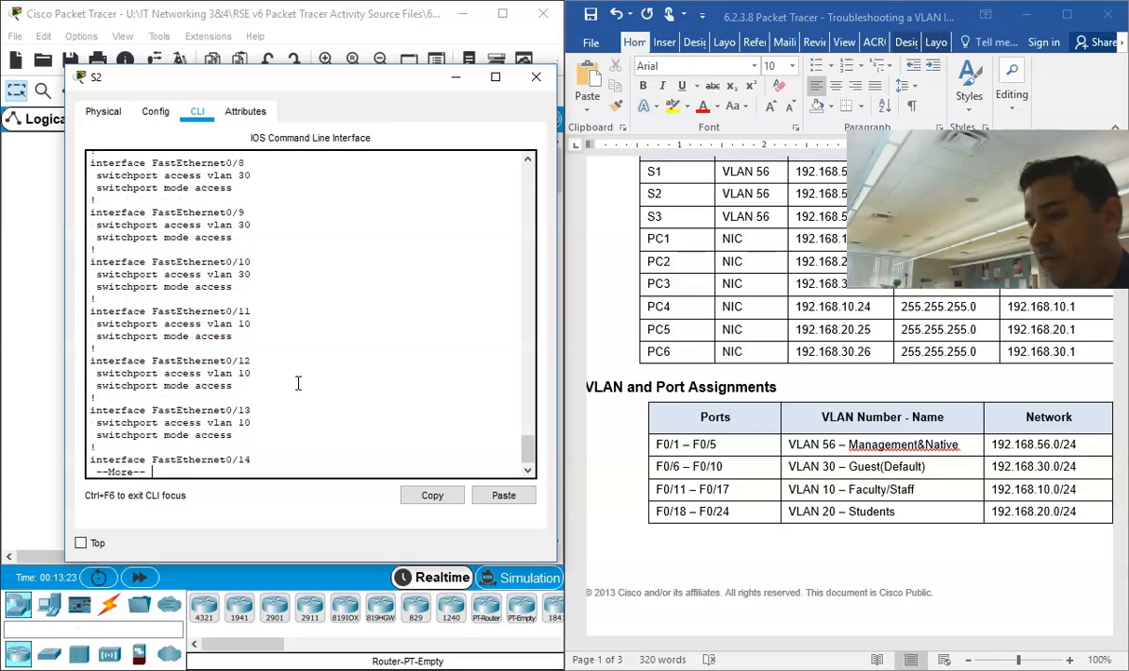
left_click_drag(252, 324, 97, 324)
left_click_drag(237, 346, 107, 334)
left_click(103, 324)
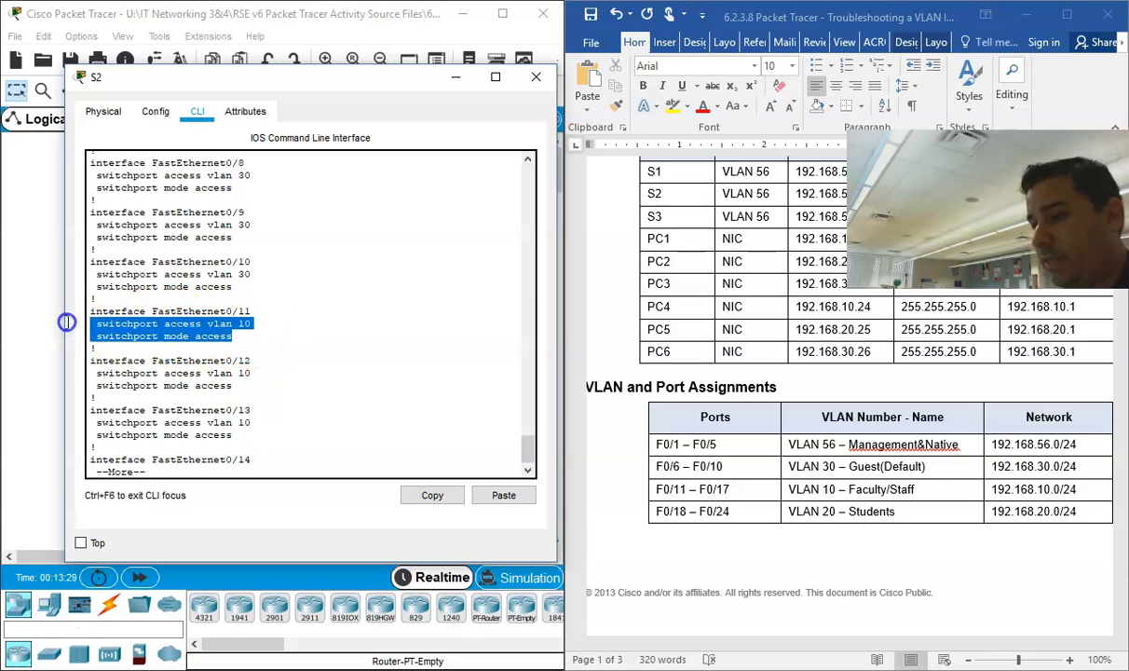
left_click(328, 368)
Step: Check the access VLAN and switchport mode of S2's FastEthernet0/14 through FastEthernet0/24 in the running configuration
key("Return")
key("Return")
key("Return")
key("Return")
key("Return")
key("Return")
key("Return")
key("Return")
key("Return")
key("Return")
key("Return")
key("Return")
key("Return")
key("Return")
key("Return")
key("Return")
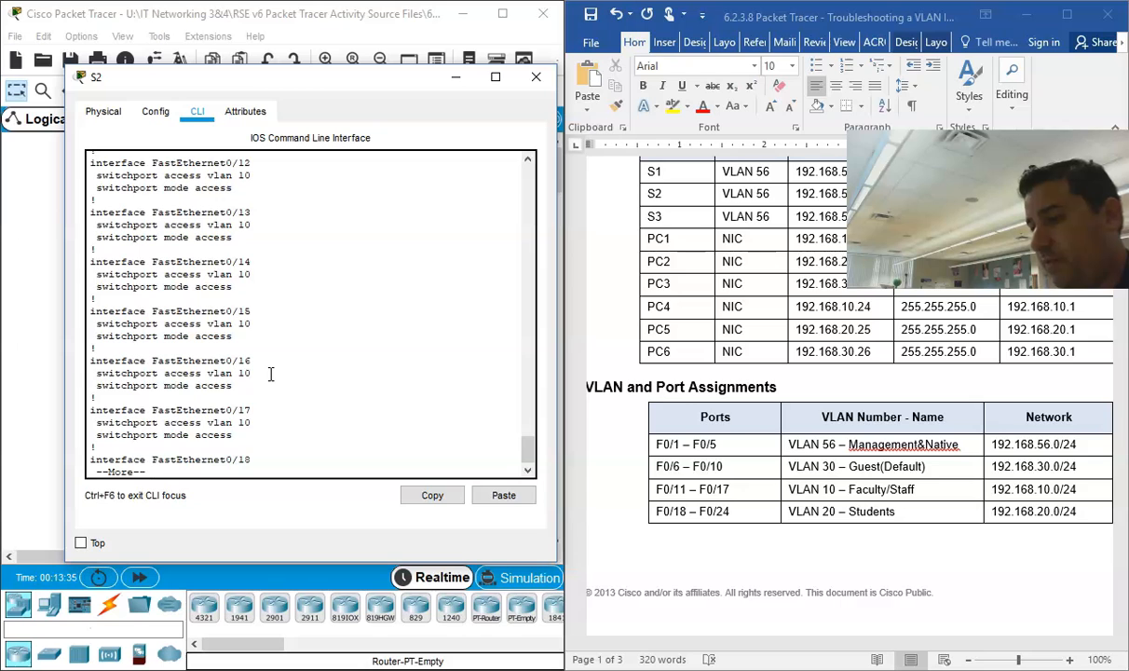
key("Return")
key("Return")
key("Return")
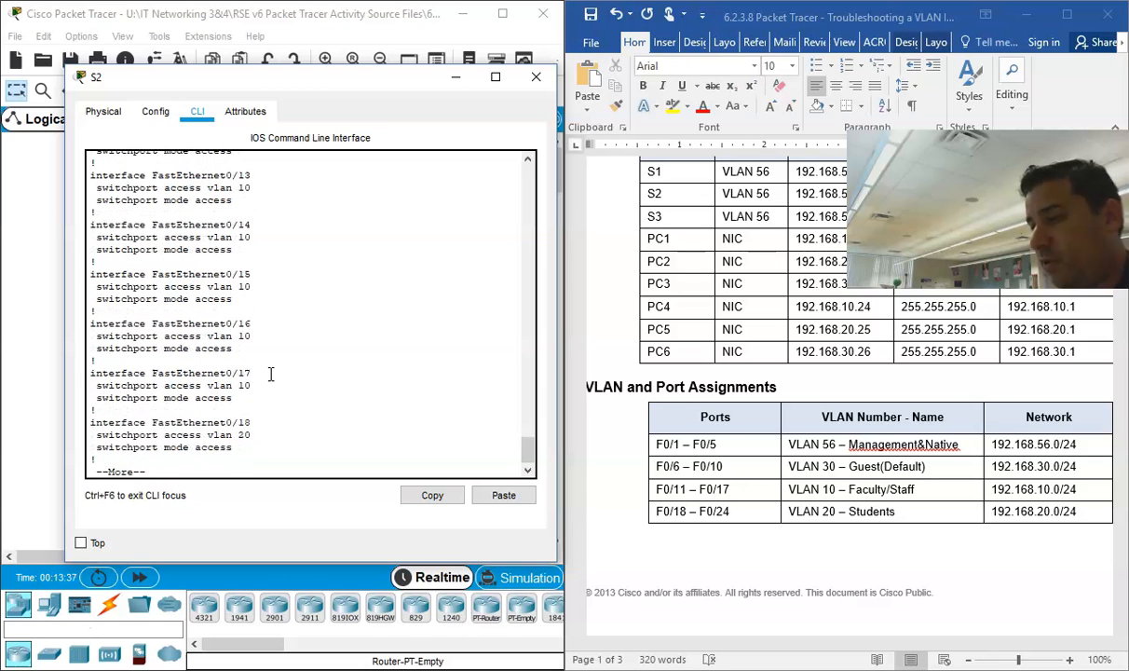
key("Return")
key("Return")
key("Return")
key("Return")
key("Return")
key("Return")
key("Return")
key("Return")
key("Return")
key("Return")
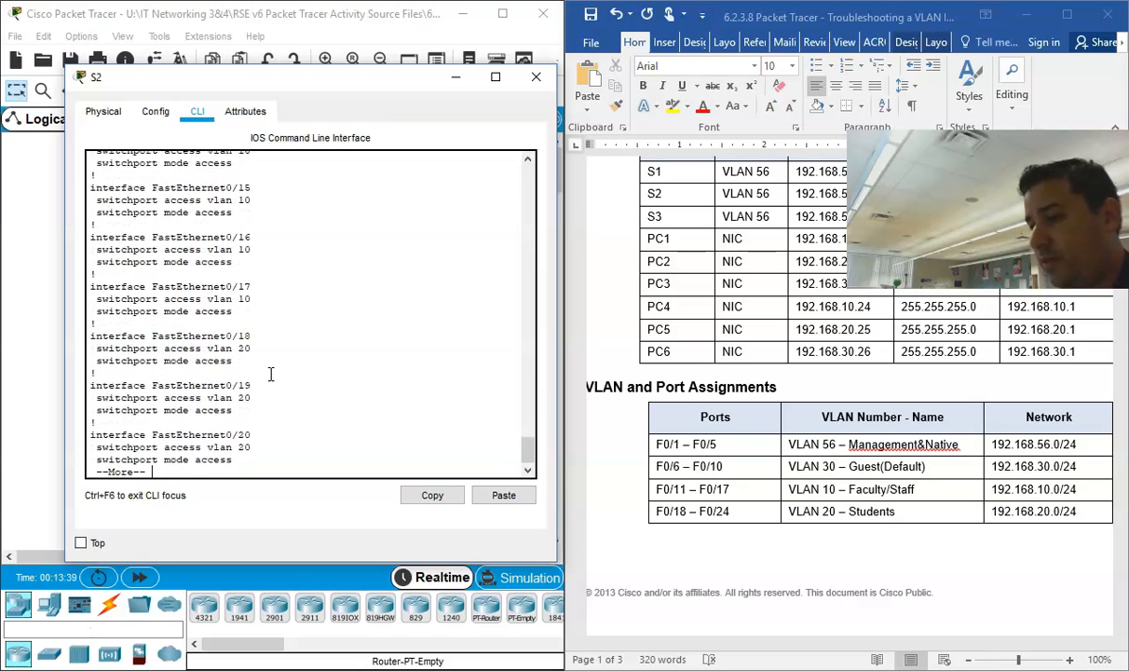
key("Return")
key("Return")
key("Return")
key("Return")
key("Return")
key("Return")
key("Return")
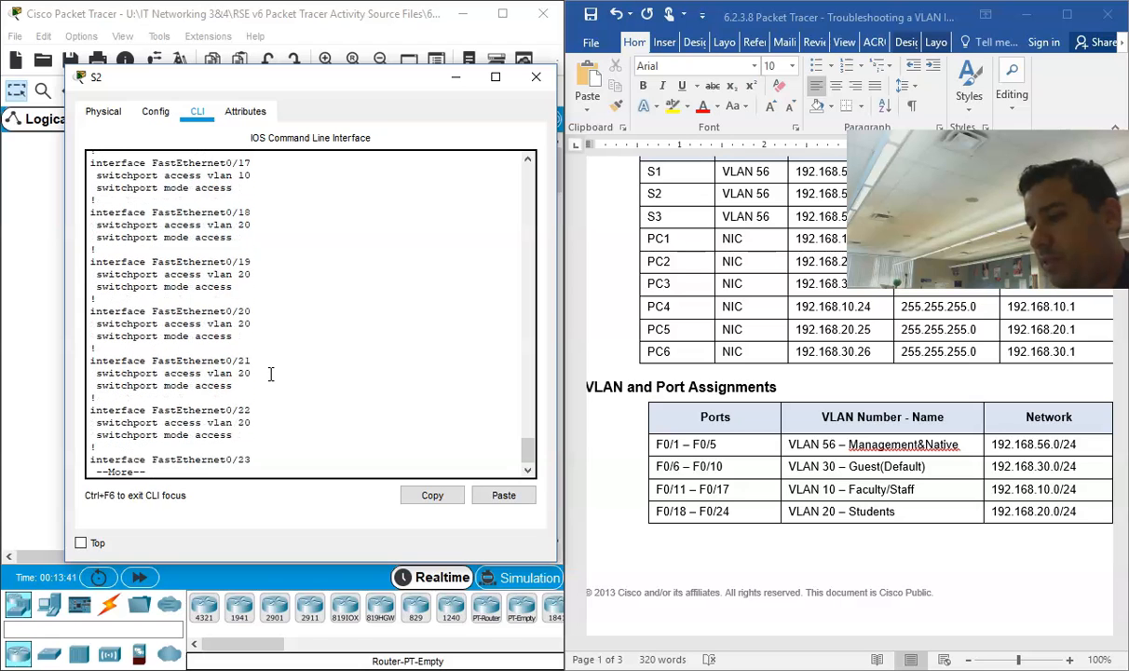
key("Return")
key("Return")
key("Return")
key("Return")
key("Return")
key("Return")
key("Return")
key("Return")
key("Return")
key("Return")
key("Return")
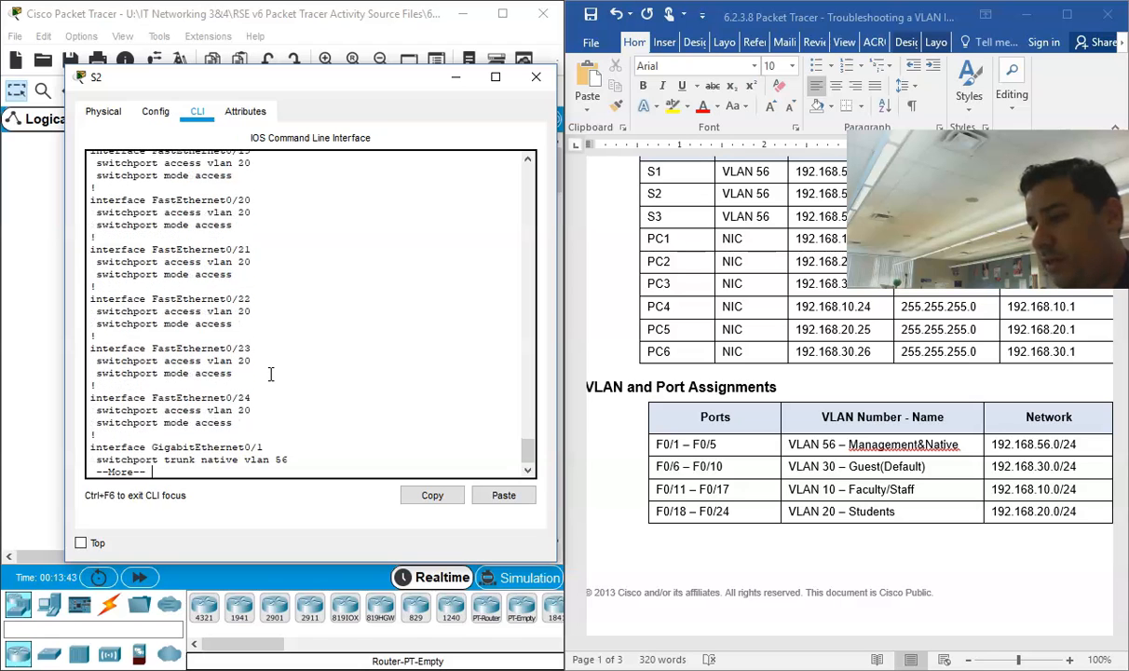
Step: Examine the trunk mode and native VLAN lines under S2's GigabitEthernet0/1 and uncover the topology for comparison
key("Return")
key("Return")
key("Return")
key("Return")
key("Return")
key("Return")
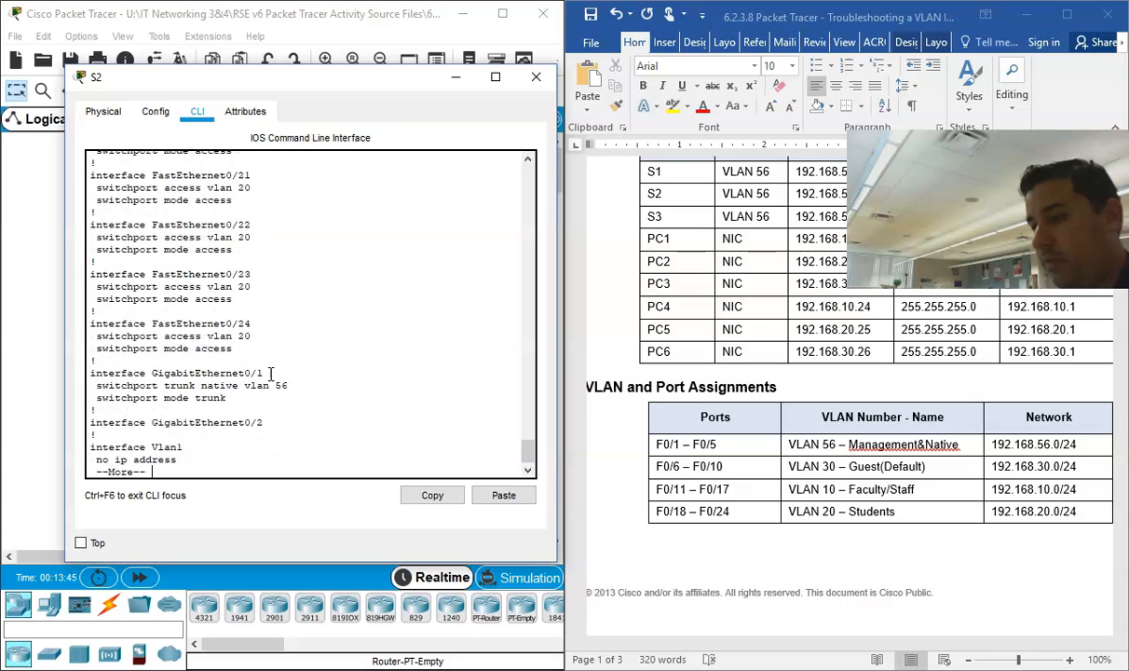
left_click(238, 369)
left_click_drag(238, 370, 100, 351)
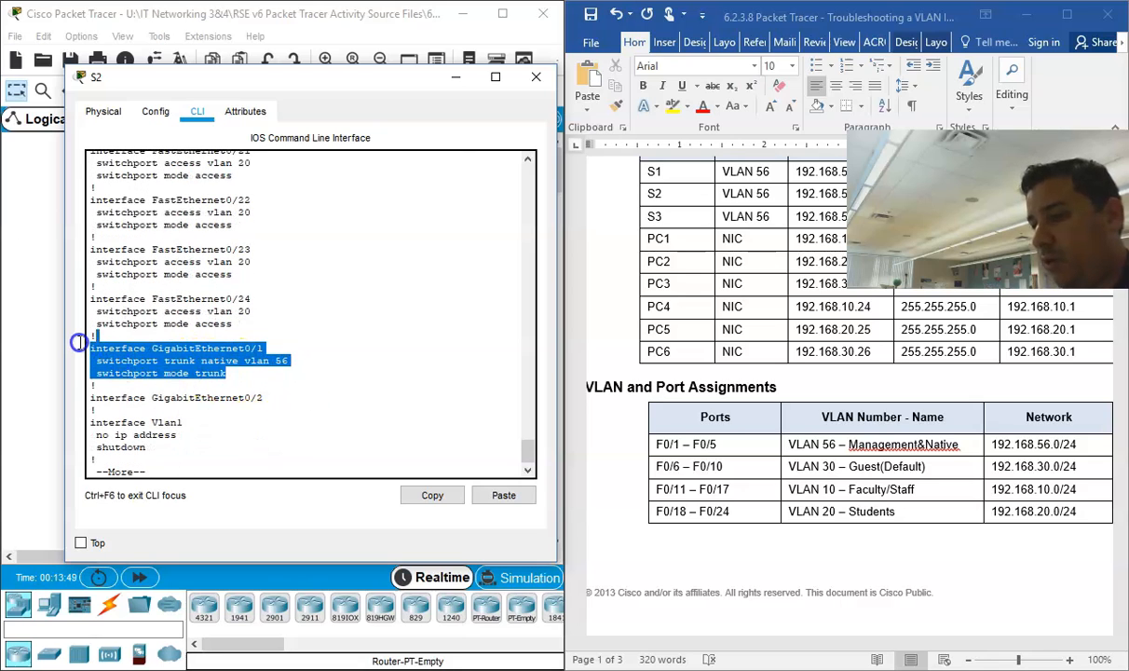
left_click_drag(411, 76, 751, 103)
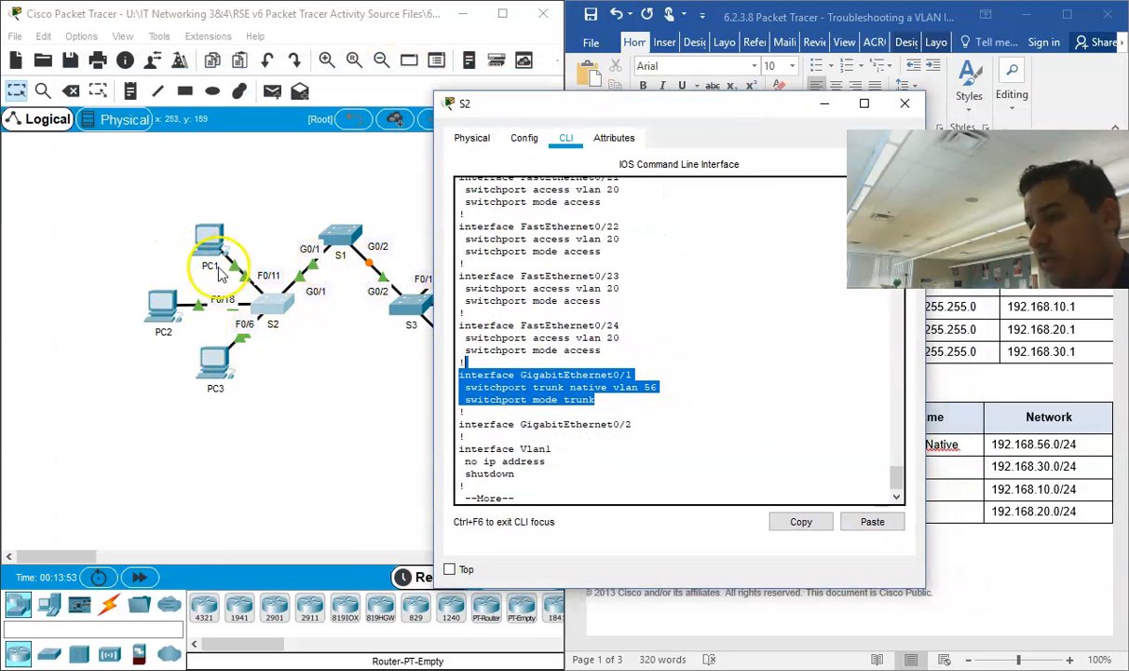
Step: Continue to S2's Vlan56 interface entry and examine its IP address line
key("Return")
key("Return")
key("Return")
key("Return")
key("Return")
key("Return")
key("Return")
left_click(652, 447)
left_click_drag(712, 436, 536, 426)
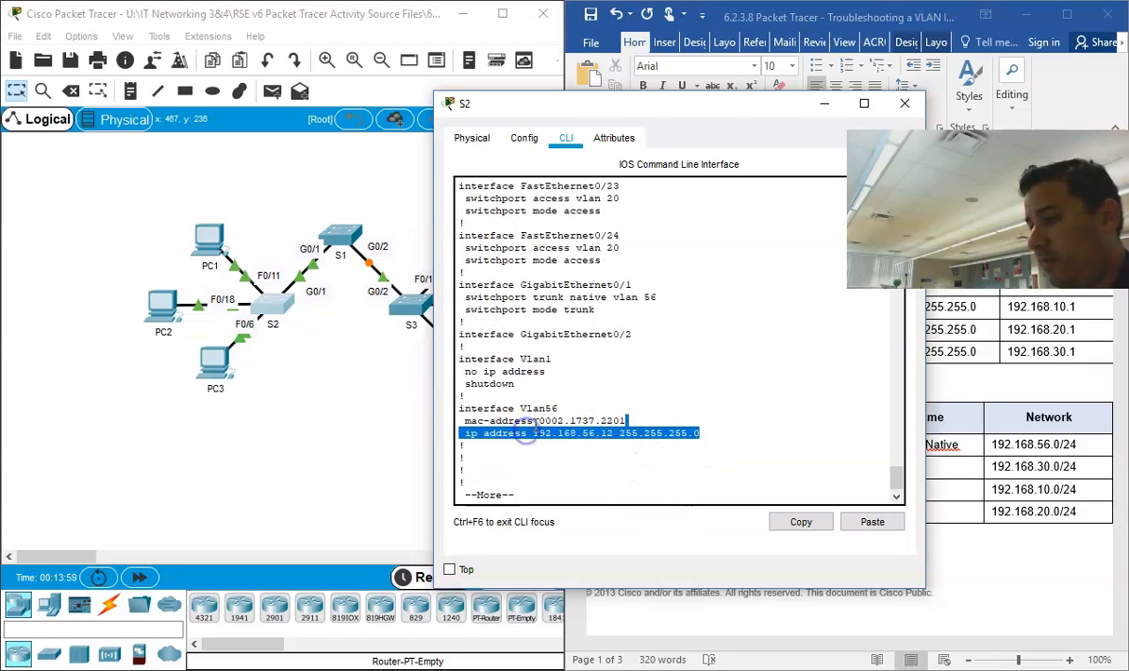
Step: Page through the line con and line vty entries to the end of S2's running configuration
key("Return")
key("Return")
key("Return")
key("Return")
key("Return")
key("Return")
key("Return")
key("Return")
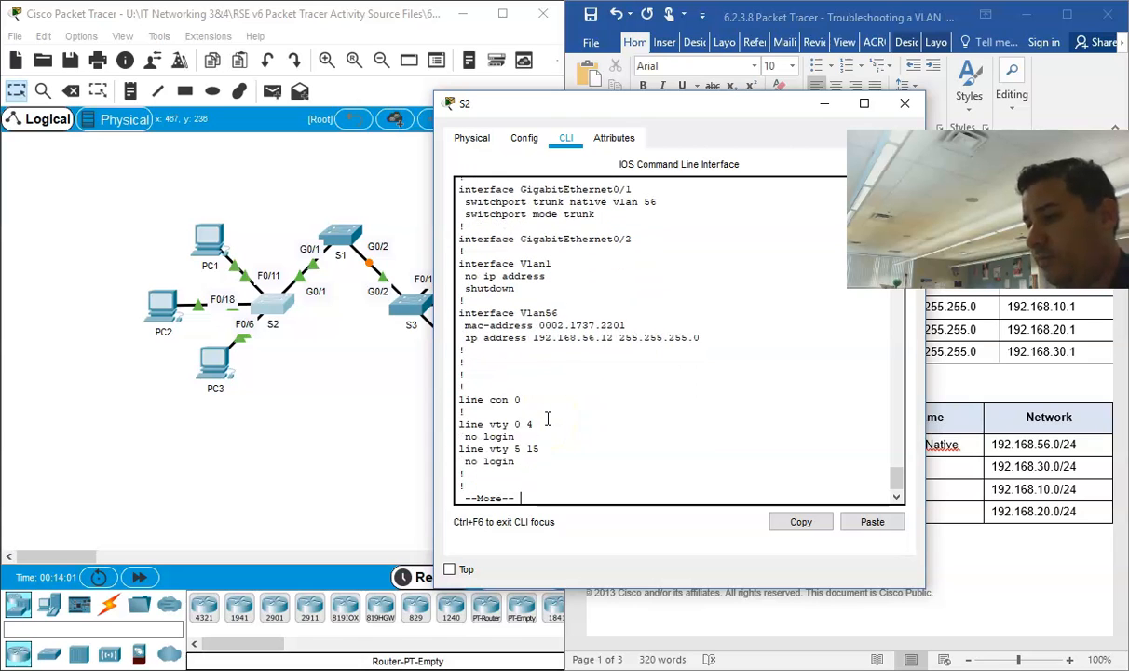
key("Return")
key("Return")
key("Return")
key("Return")
key("Return")
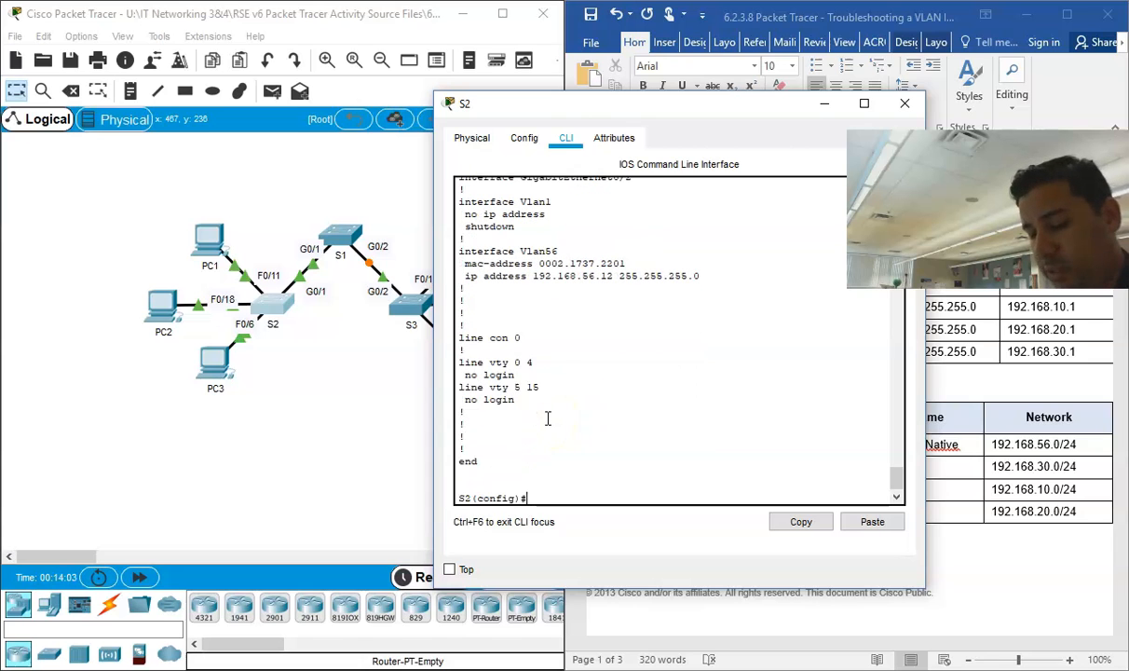
Step: Run "do show vlan" on S2 and widen its window so each VLAN's port list is readable beside the topology
type("do show vlan")
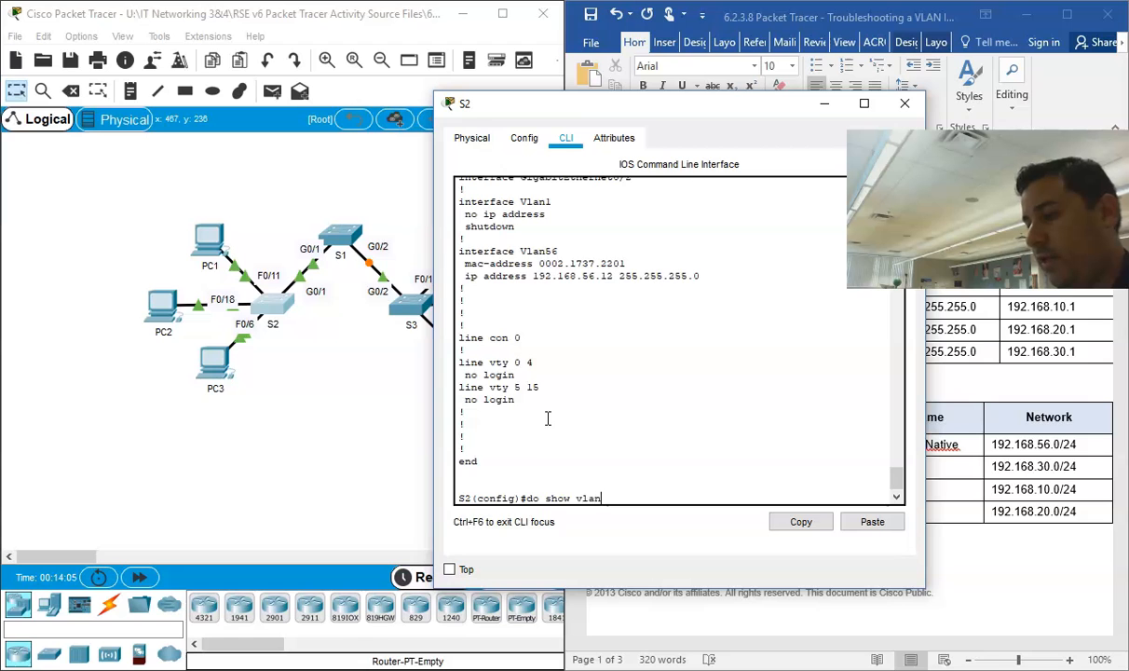
key("Return")
scroll(547, 419, "up", 4)
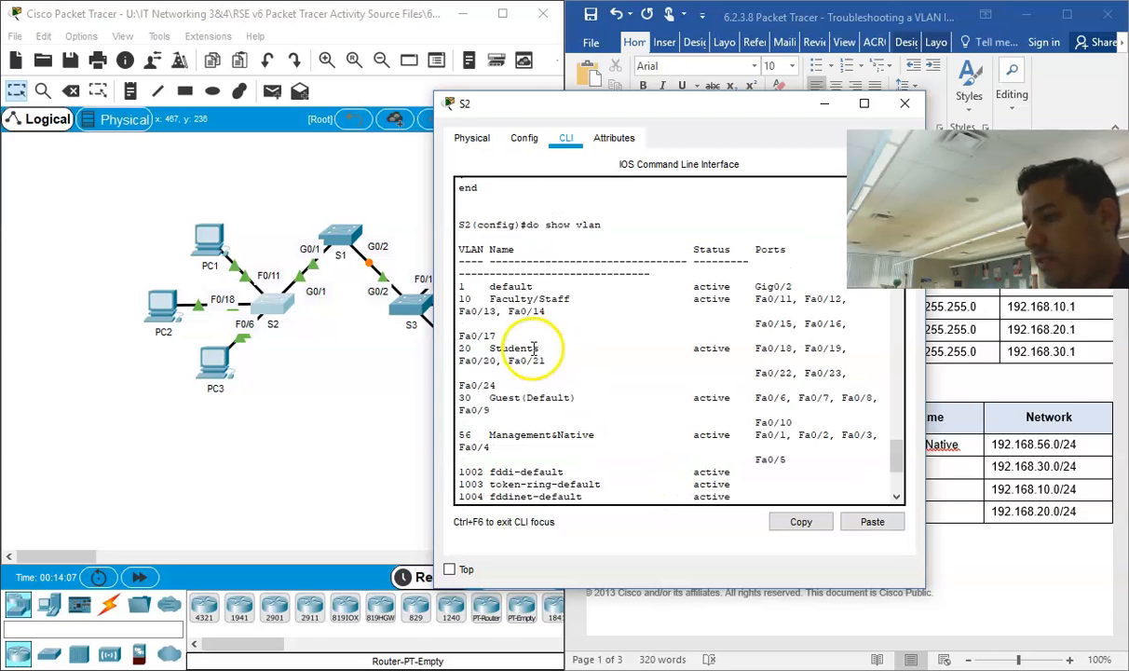
left_click_drag(431, 346, 139, 330)
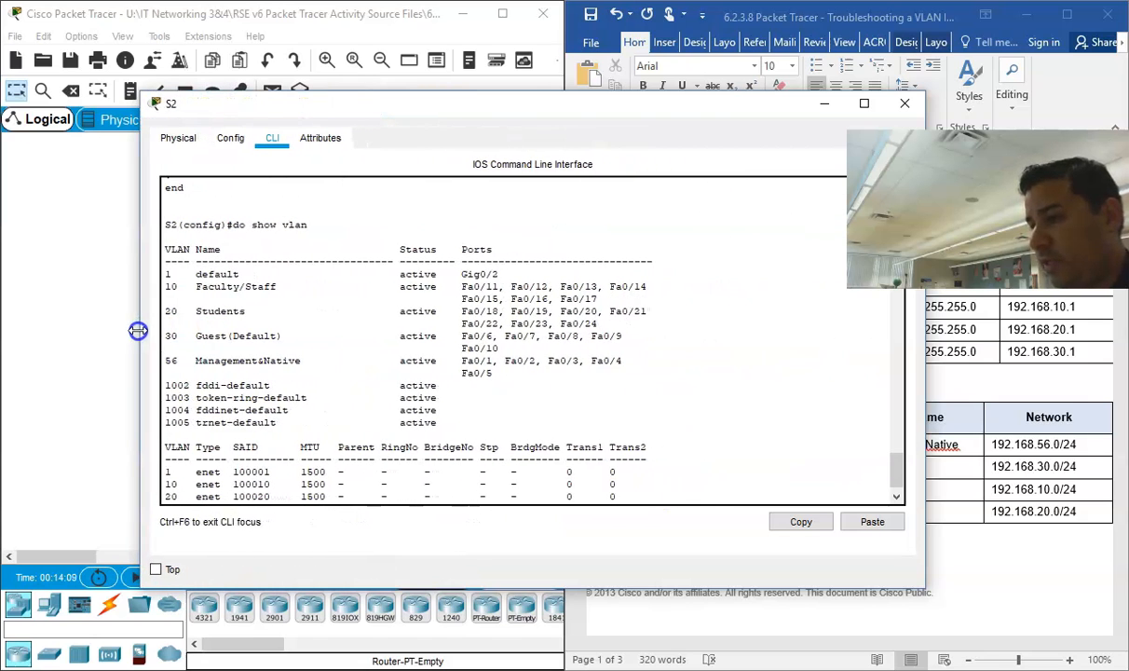
left_click_drag(286, 117, 441, 102)
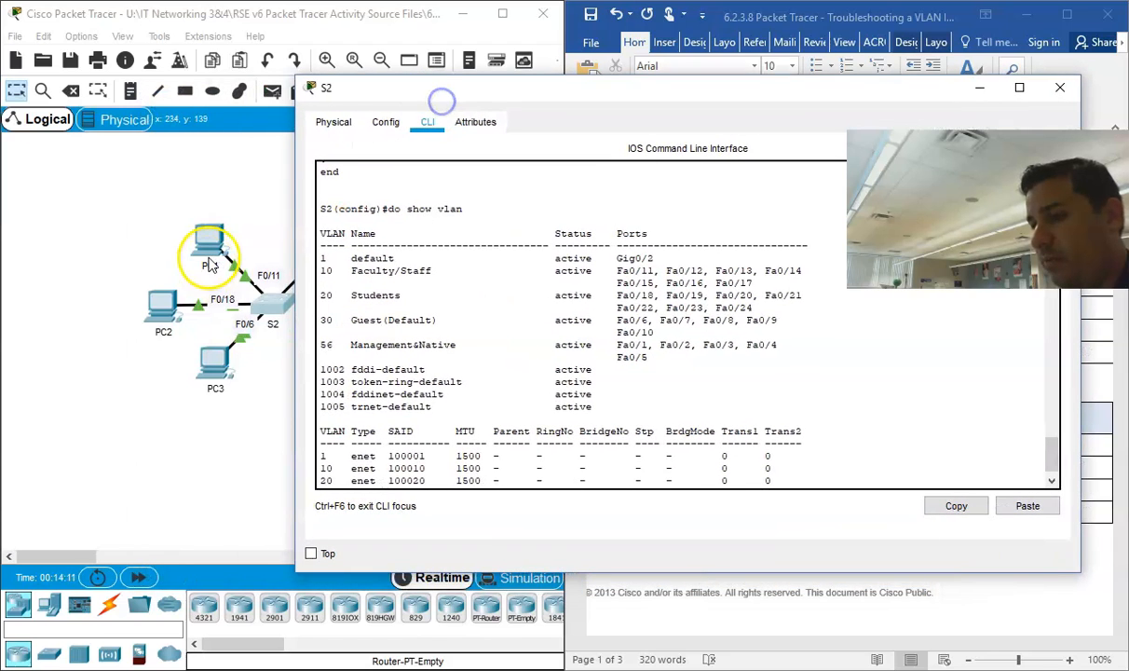
Step: Examine the ports assigned to VLANs 10, 20, 30 and 56 in S2's VLAN table
left_click_drag(303, 267, 791, 290)
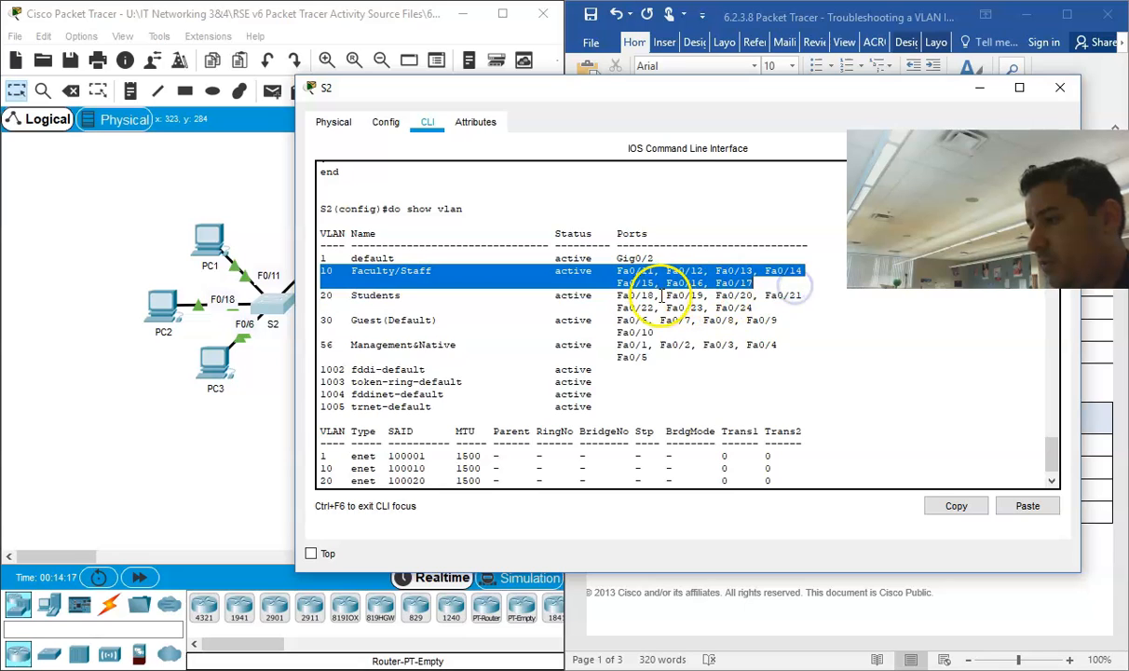
left_click(759, 303)
left_click_drag(760, 302, 314, 299)
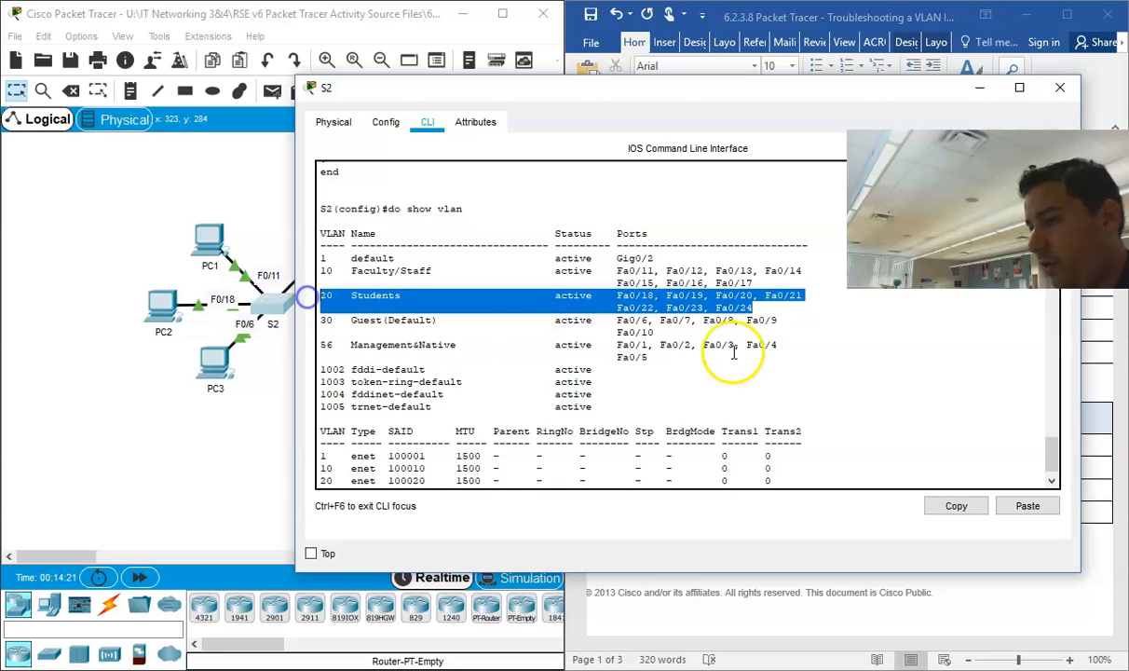
left_click_drag(656, 332, 326, 320)
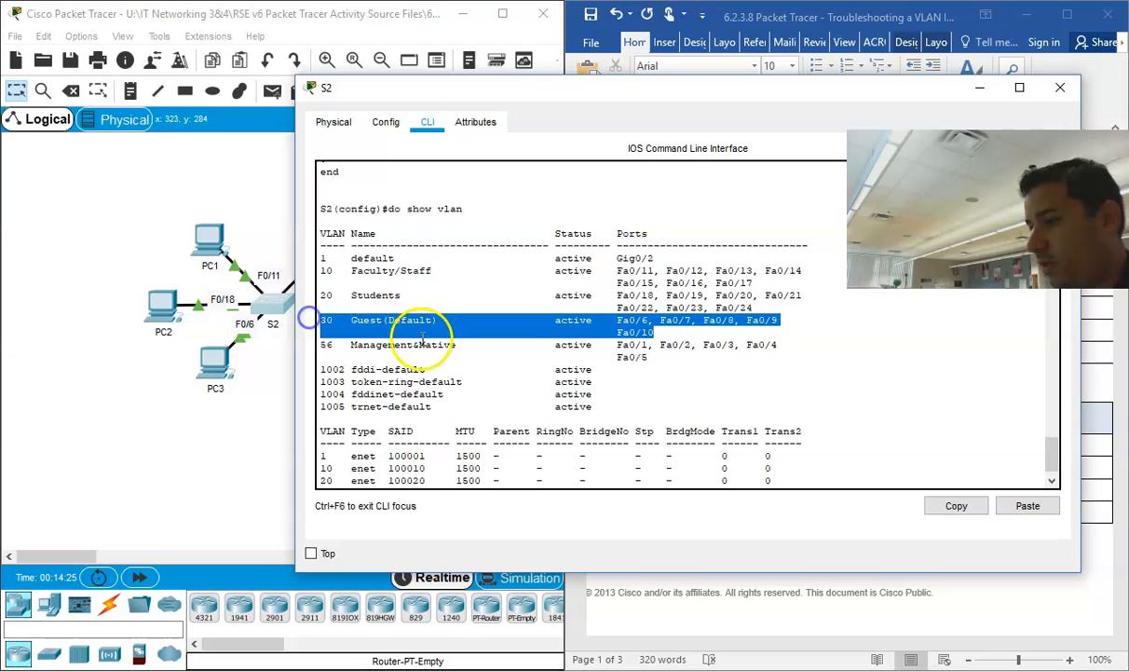
left_click_drag(650, 358, 306, 337)
Step: Narrow and dismiss the S2 window, and reopen S2's command line from the topology
left_click_drag(904, 87, 673, 103)
left_click(826, 98)
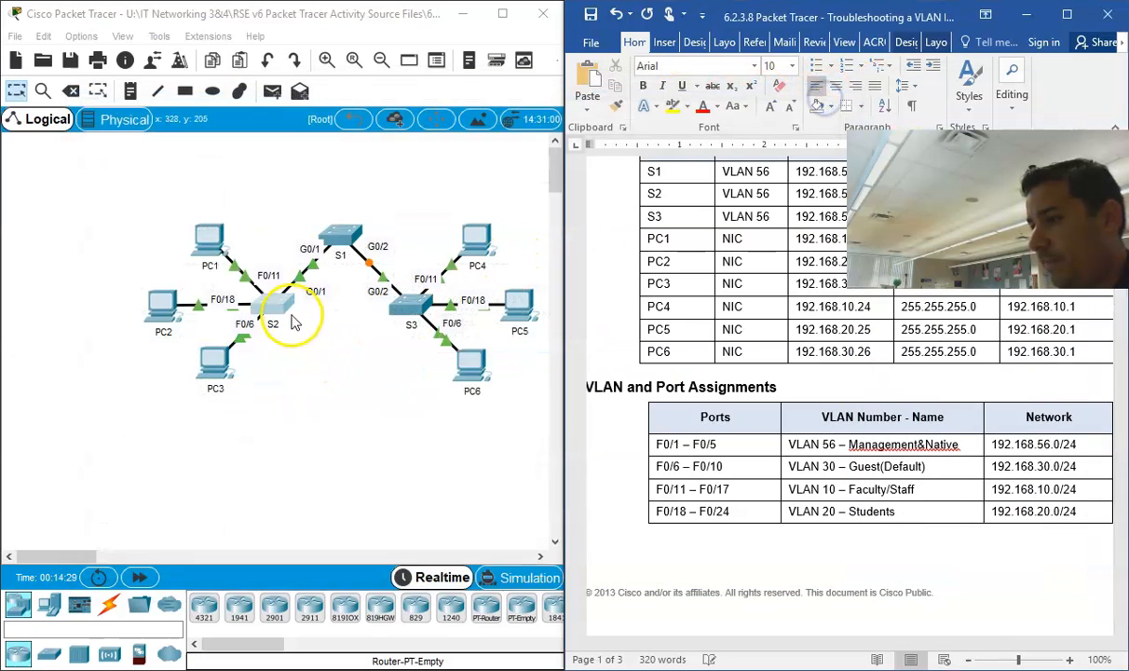
left_click(270, 303)
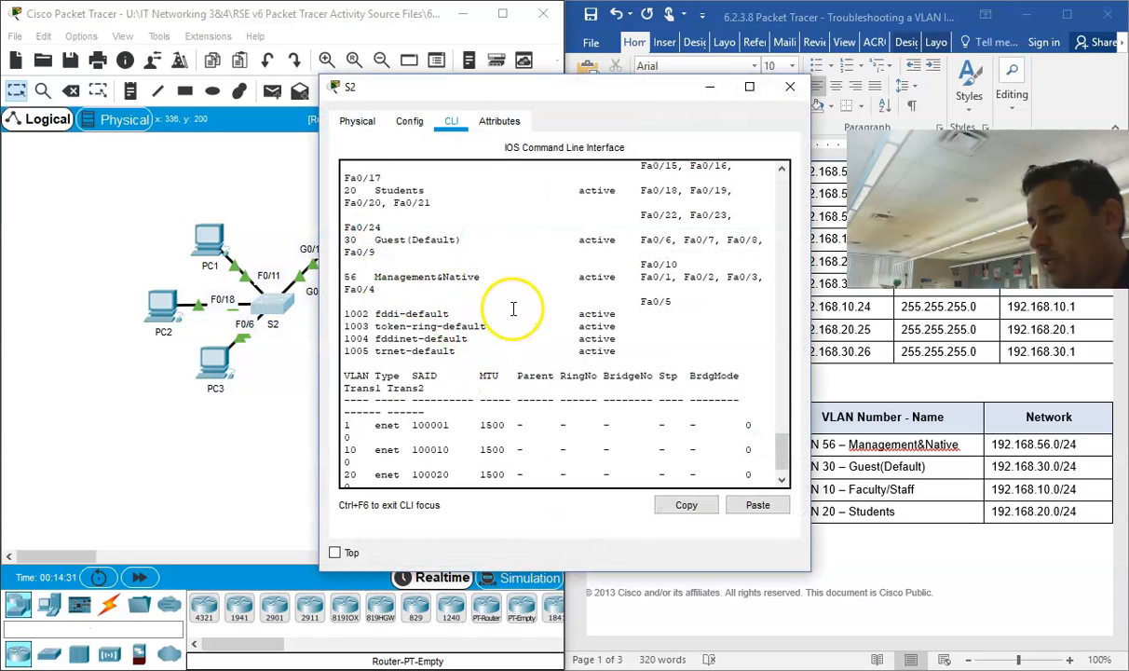
Step: Try to display the switchport details of S2's G0/1 with "do show g0/1 swit"
scroll(512, 312, "down", 5)
key("space")
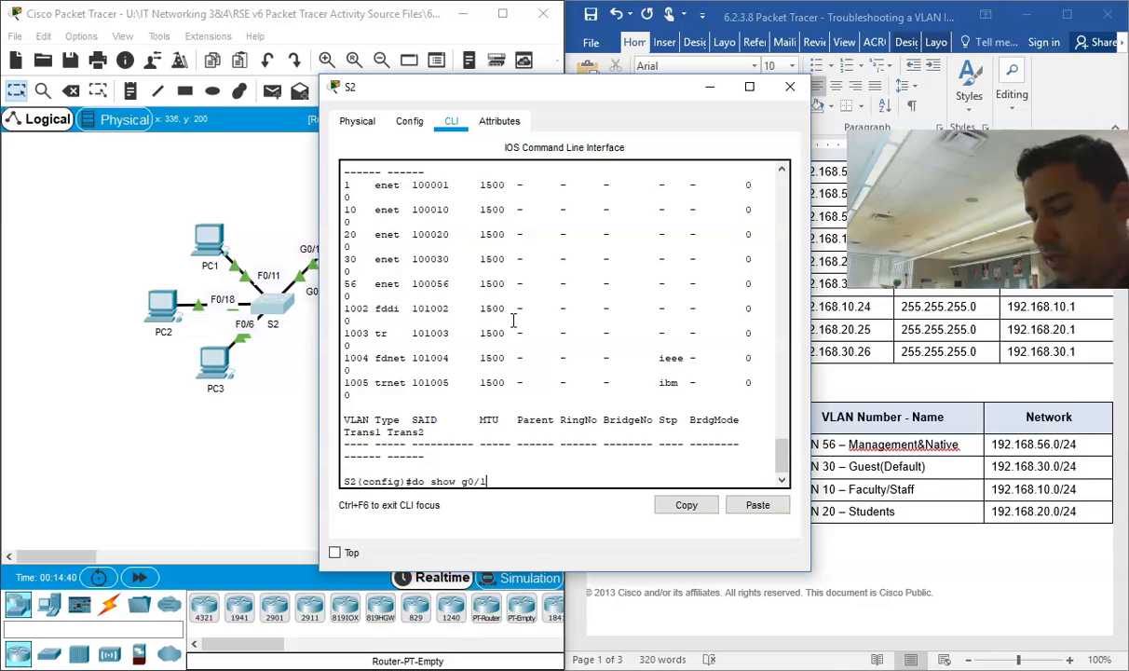
type("it")
key("Tab")
key("Return")
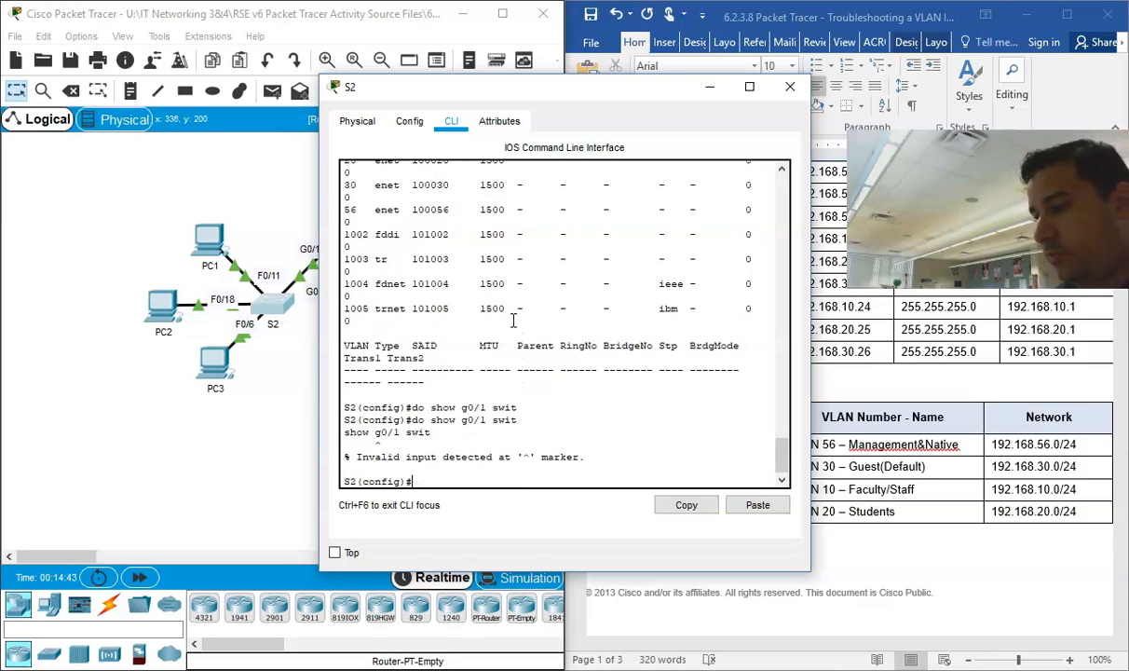
Step: Leave S2's global configuration mode with "exit" and run "show int g0/1 swit"
type("exit")
key("Return")
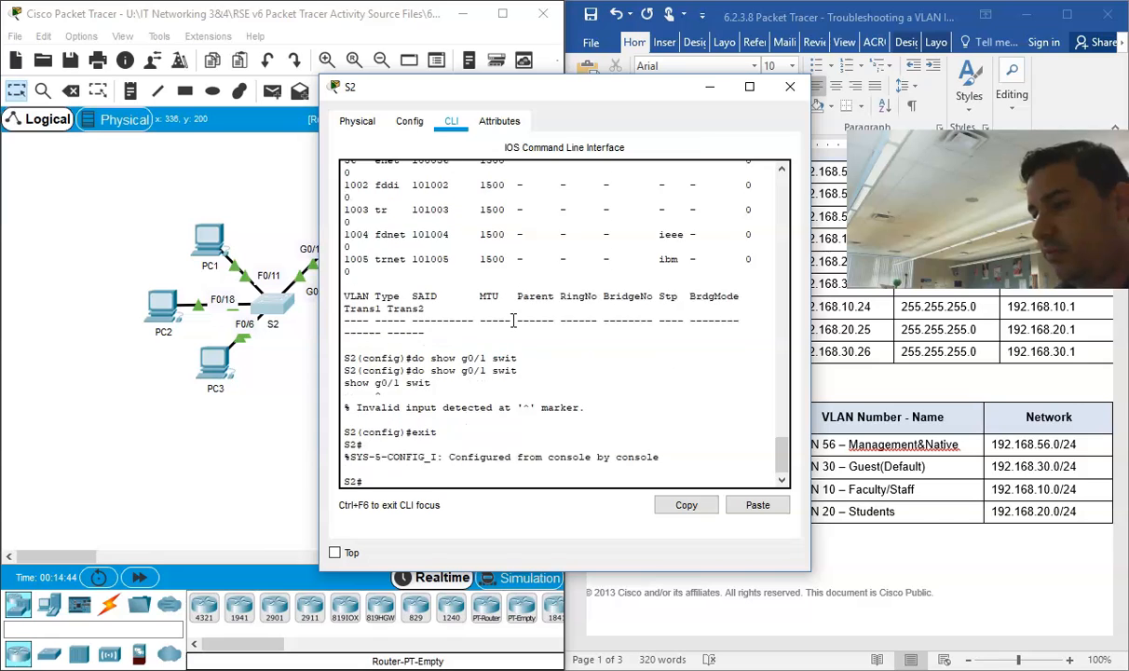
key("Return")
key("Return")
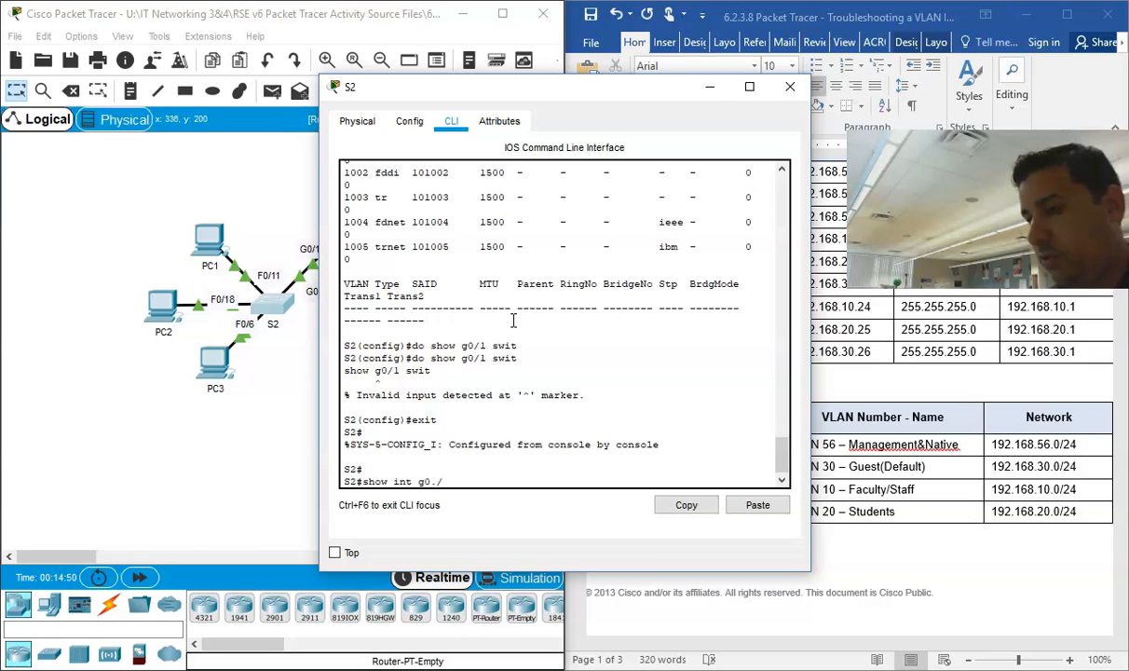
type("show int g0/1 sw")
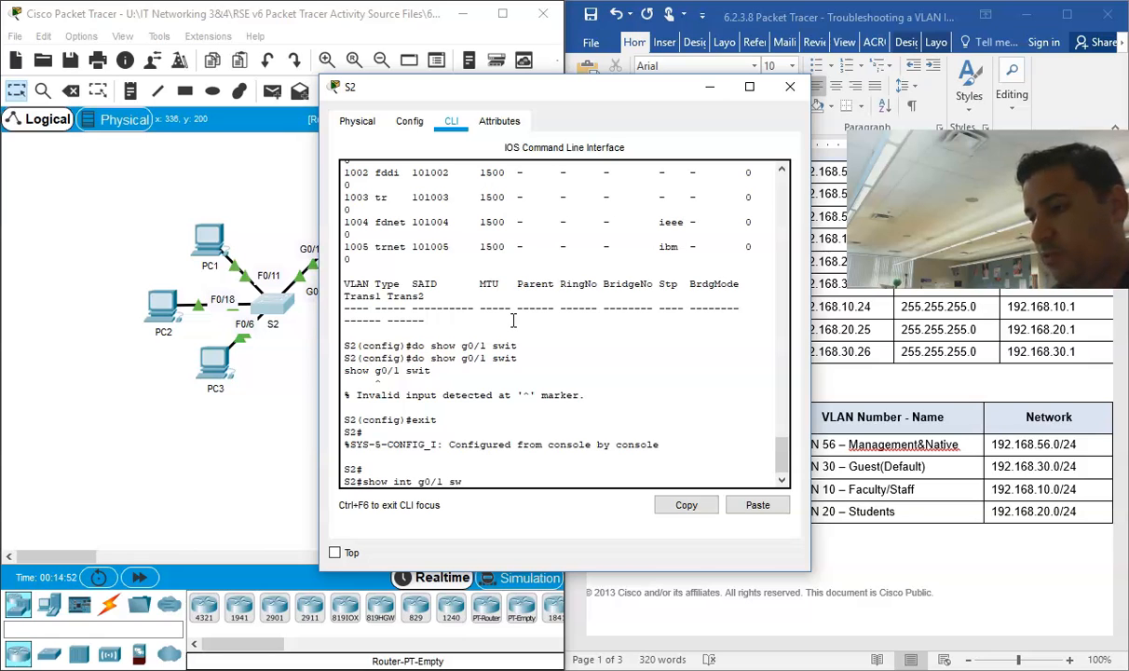
type("it")
key("Return")
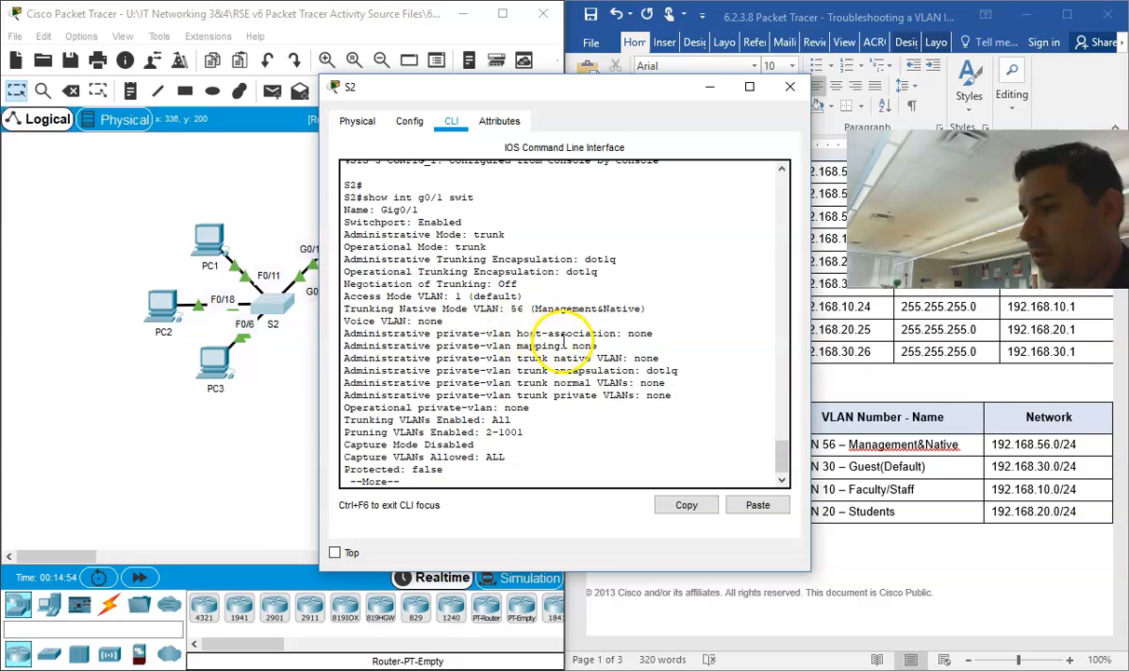
Step: Check the Trunking Native Mode VLAN and Trunking VLANs Enabled lines for S2's Gig0/1, and finish the output listing
left_click_drag(642, 308, 358, 308)
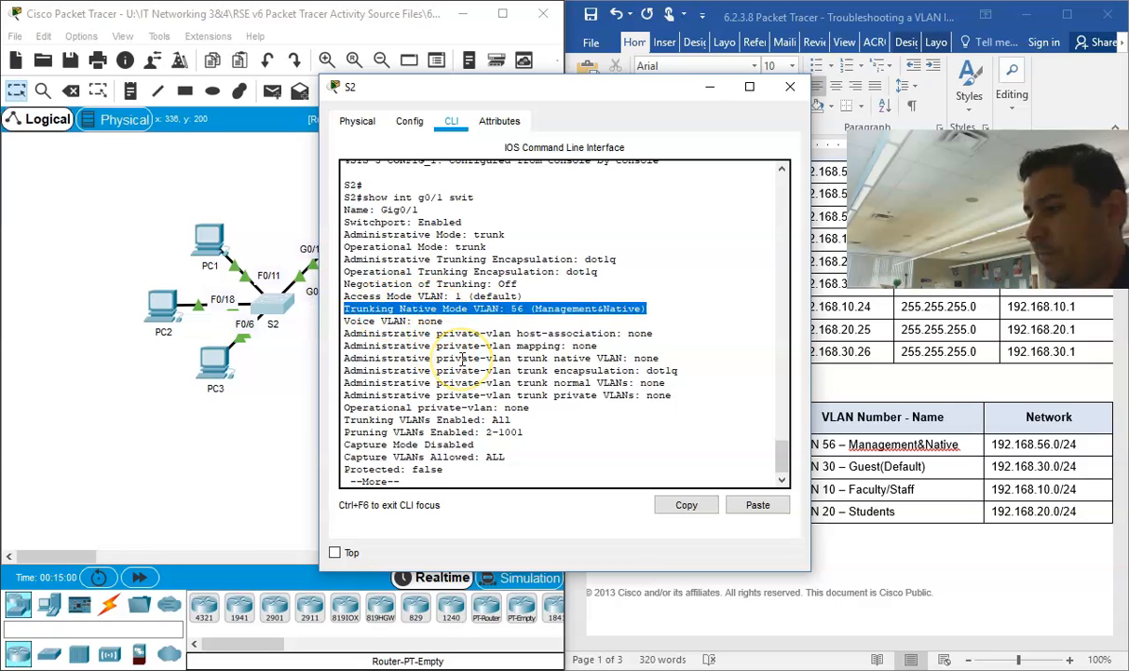
key("Return")
key("Return")
key("Return")
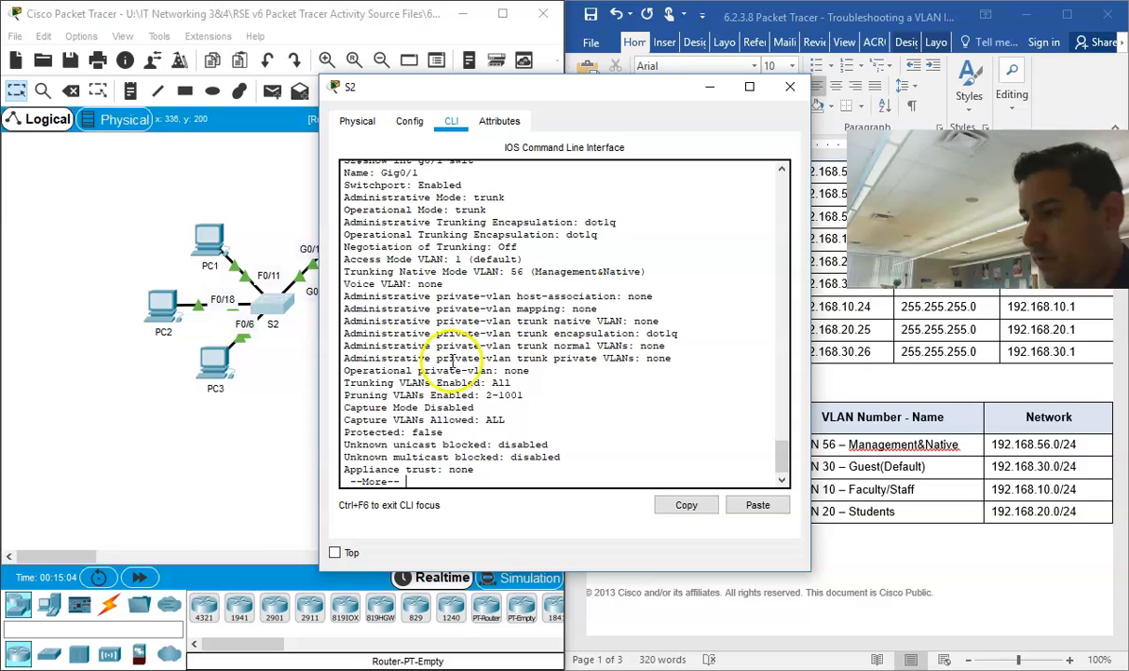
left_click_drag(511, 383, 438, 384)
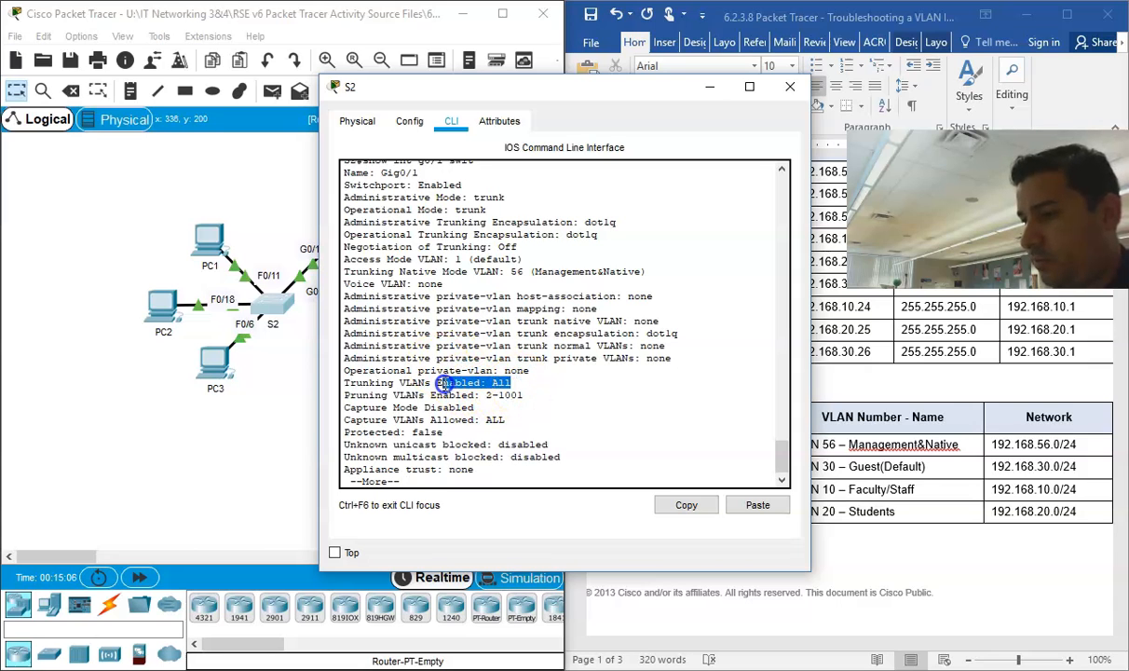
key("Return")
key("Return")
key("Return")
key("Return")
key("Return")
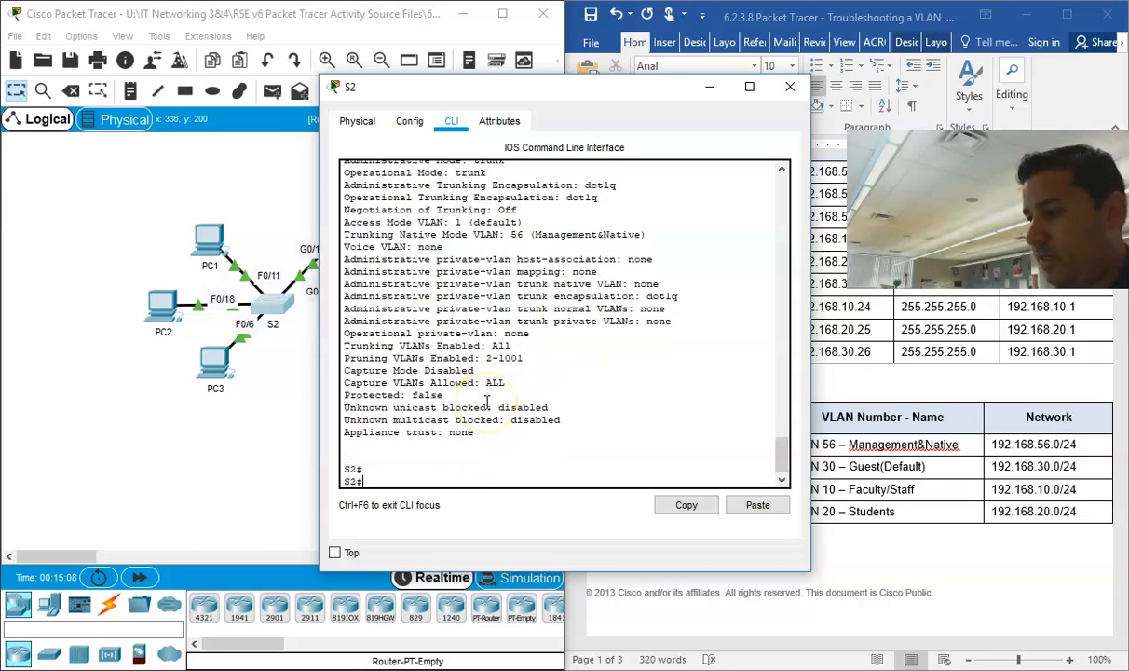
Step: Enter global configuration mode on S2 with "conf", choosing the terminal option "t"
left_click(445, 395)
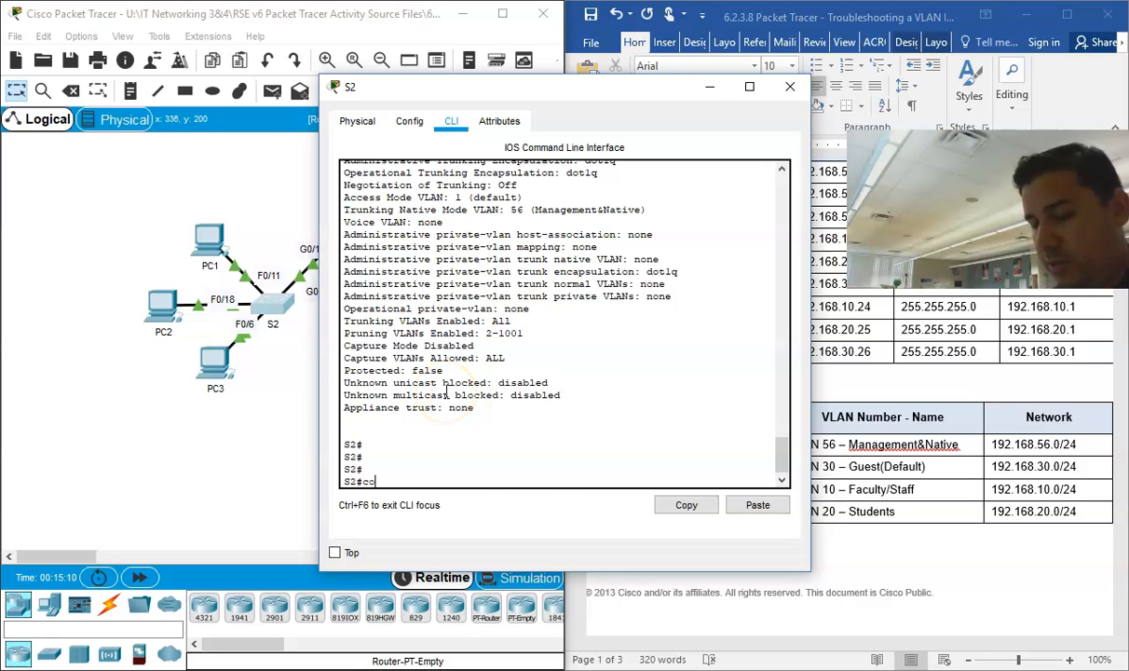
type("conf")
key("Return")
type("t")
key("Return")
key("Return")
type("i")
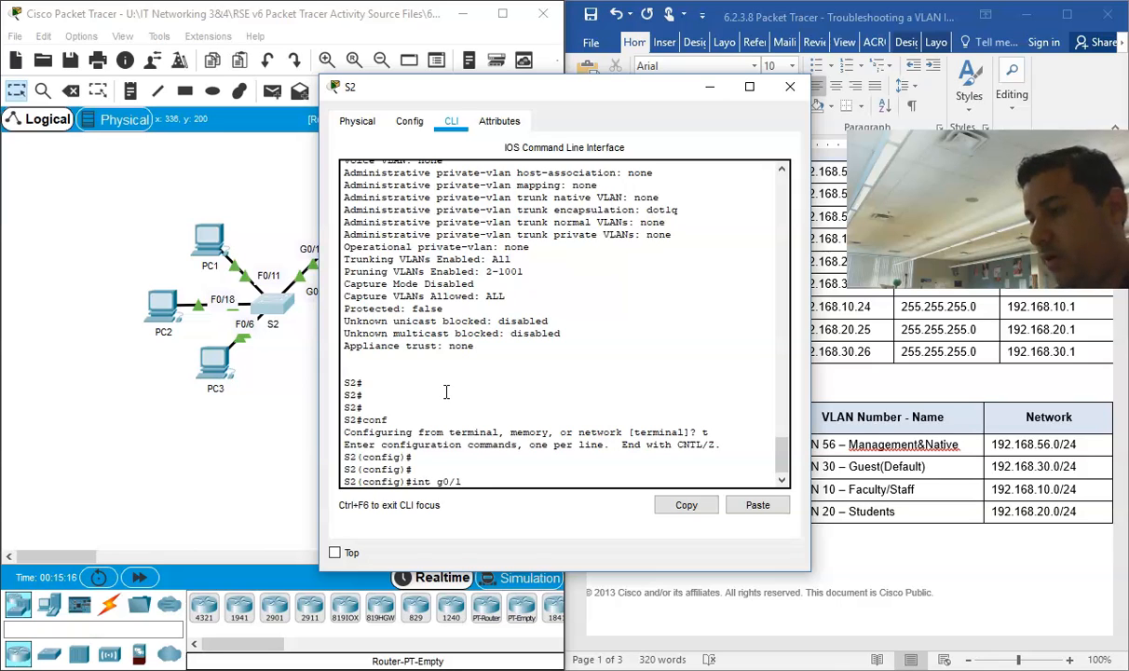
type("nt g0/1")
key("Return")
type("e")
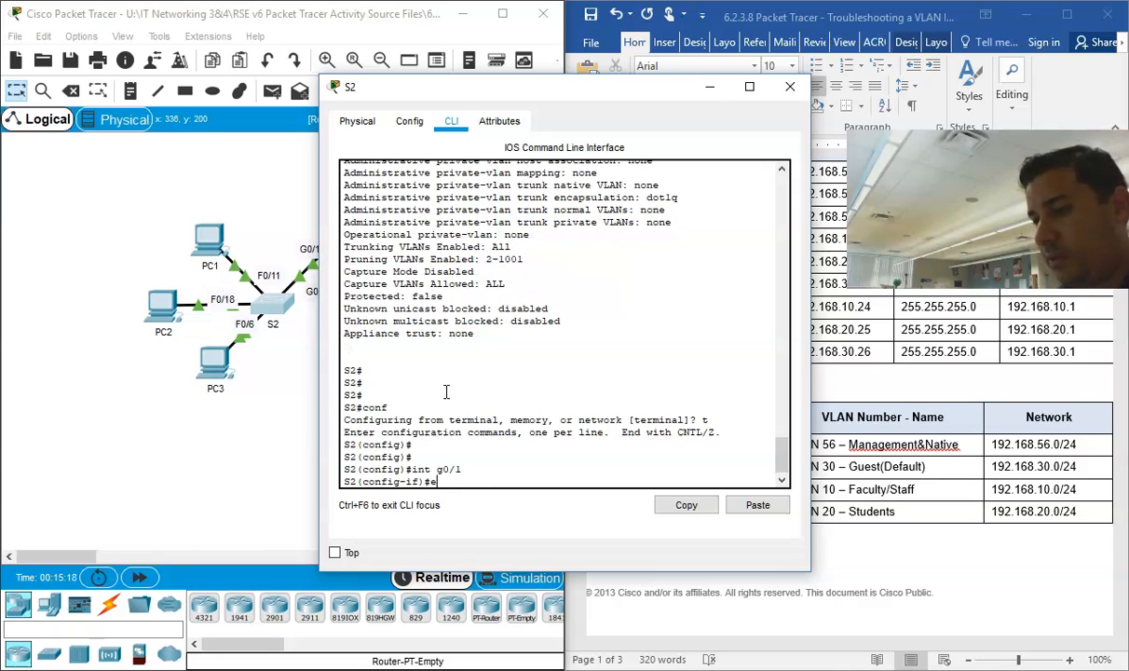
type("xit")
key("Return")
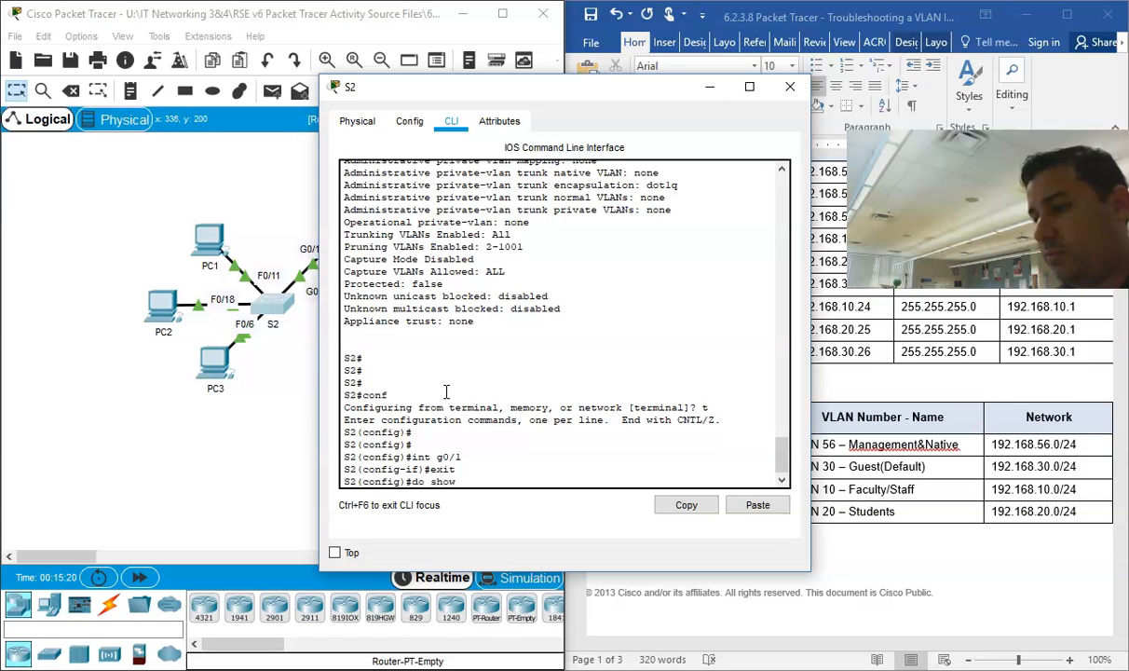
Step: Display S2's running configuration with "do show run", check the trunk lines under GigabitEthernet0/1, and end the listing
type("do show run")
key("Return")
key("space")
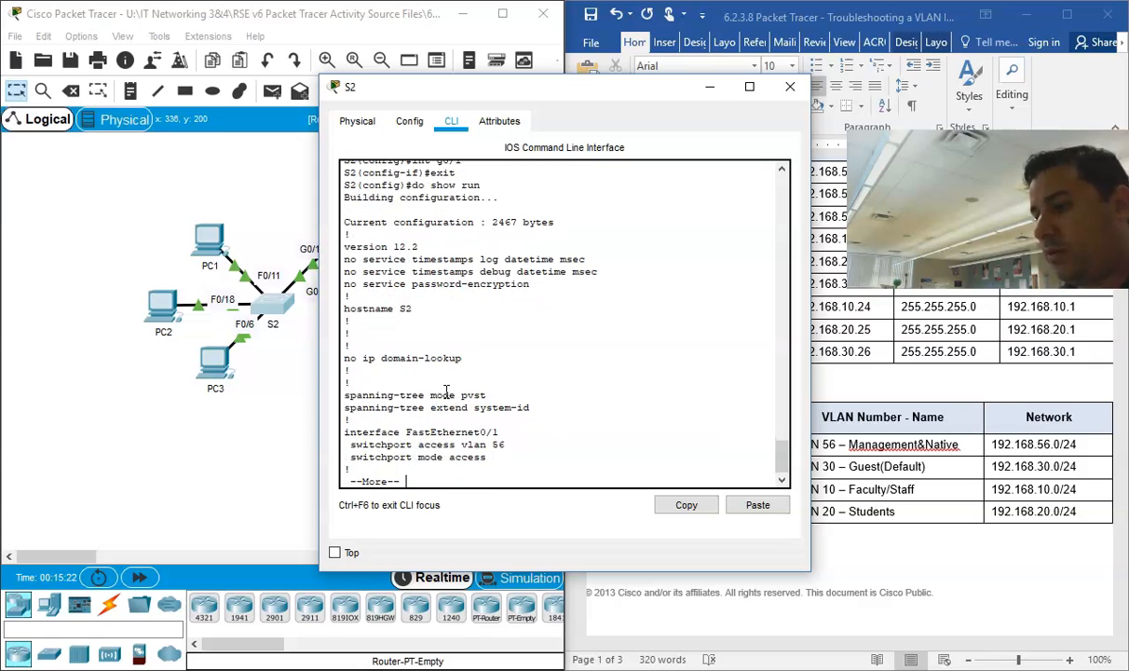
key("space")
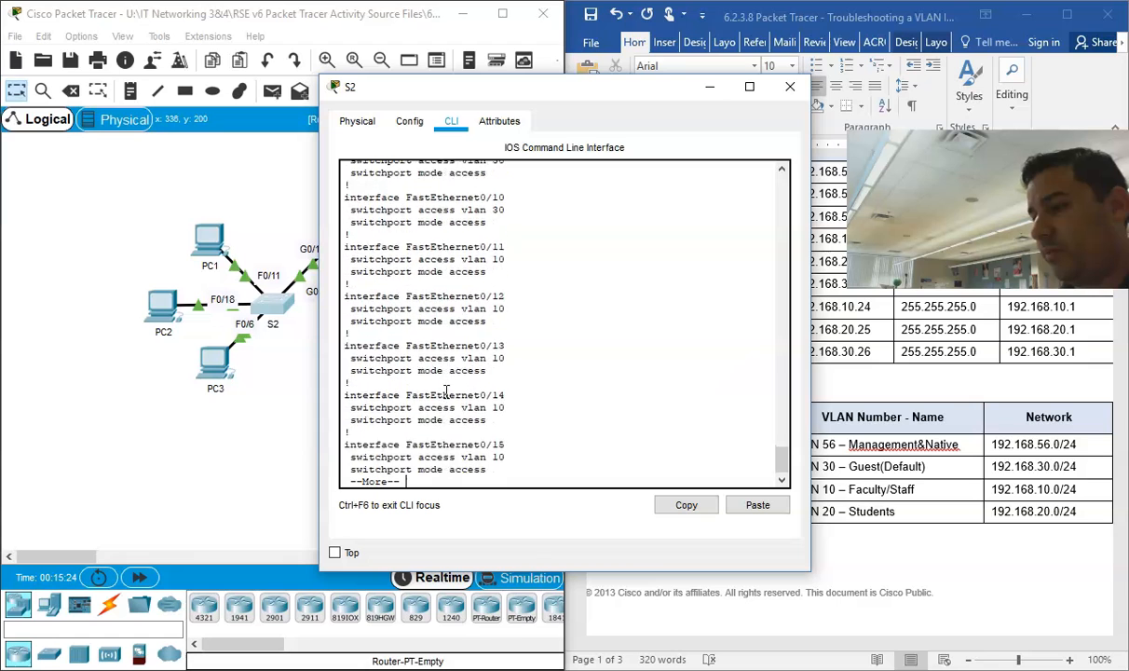
key("space")
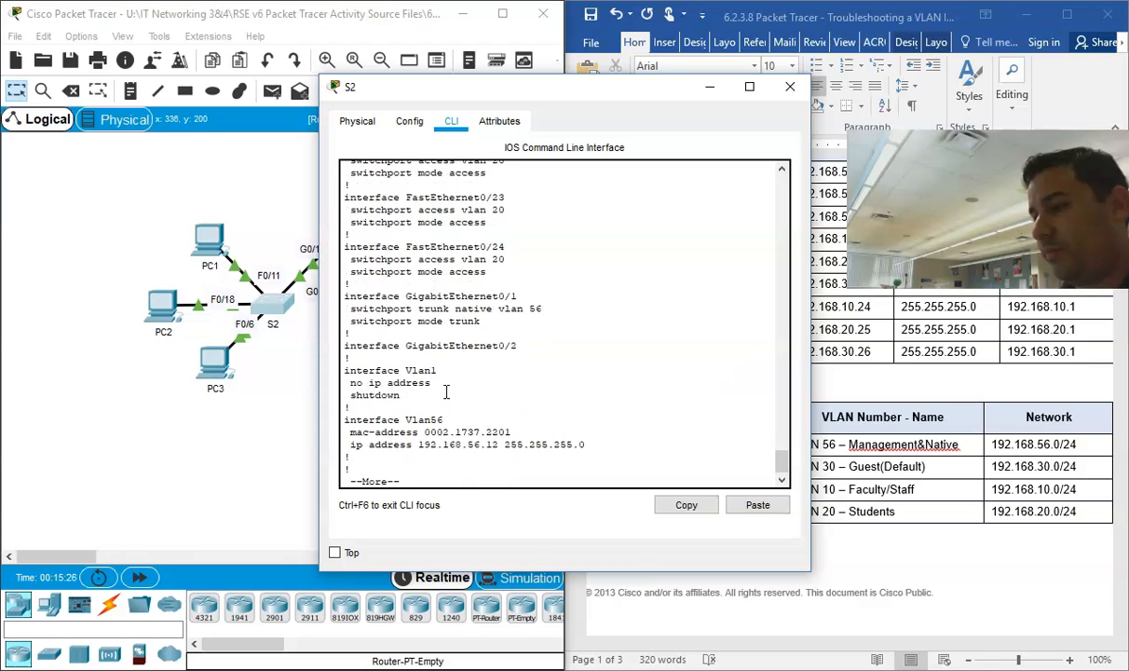
left_click_drag(497, 309, 442, 308)
left_click_drag(411, 94, 539, 97)
left_click(326, 308)
left_click(343, 224)
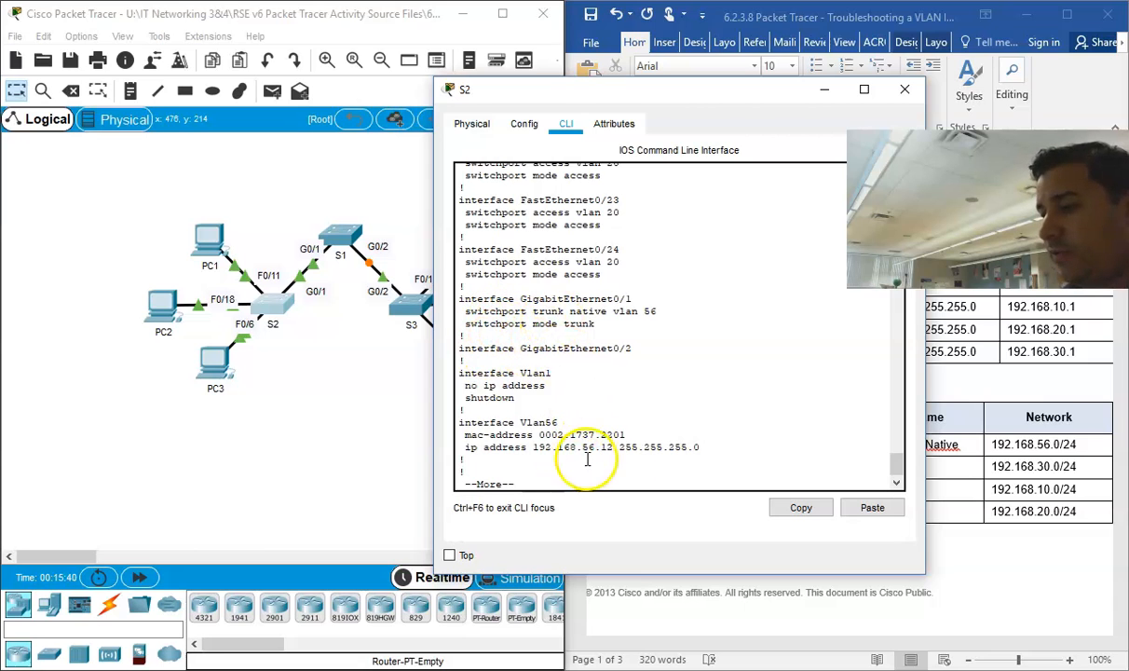
key("space")
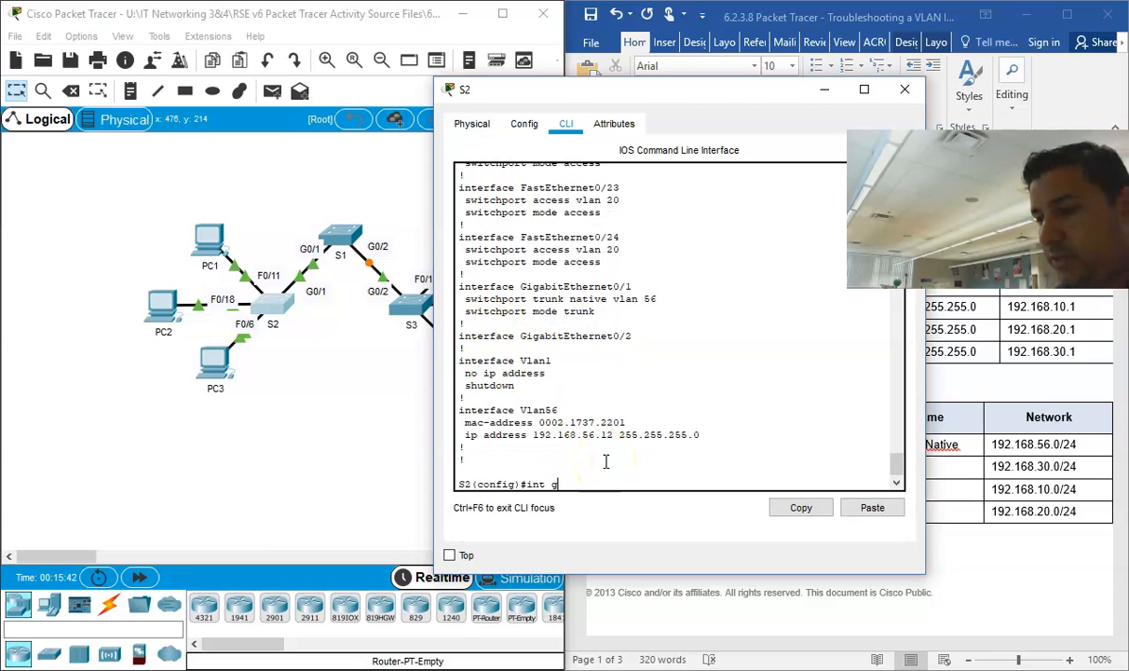
Step: Allow VLANs 10,20,30,56 on S2's g0/1 trunk with "switchport trunk allowed vlan"
type("int g0/1")
key("Return")
type("swit")
key("Tab")
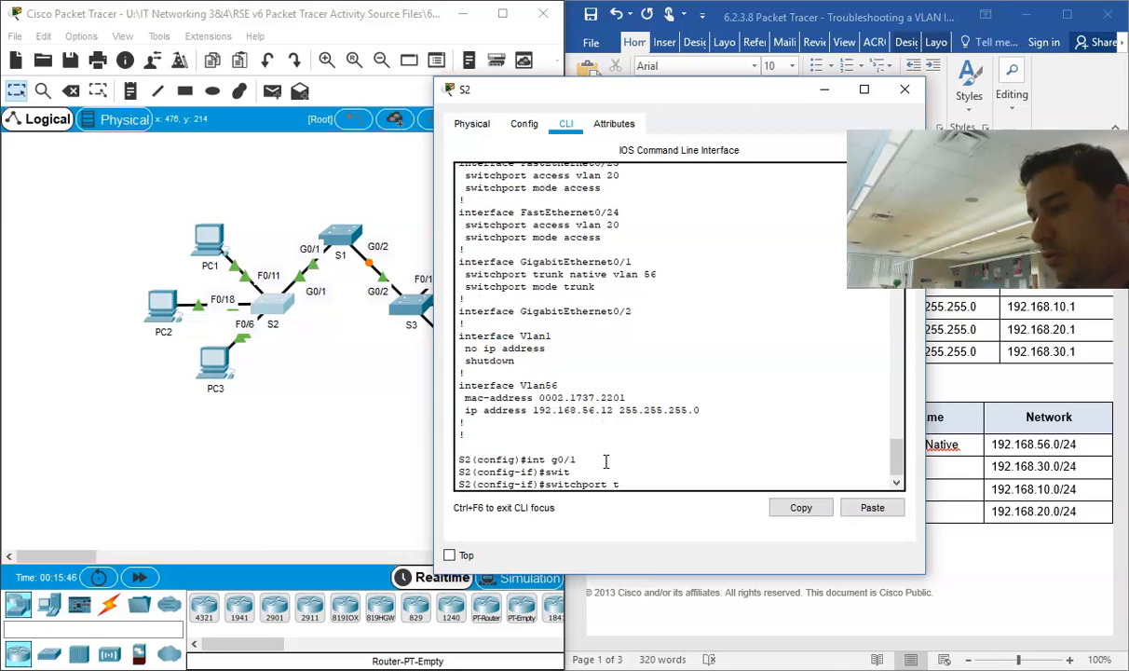
type("trunk allowed vlan")
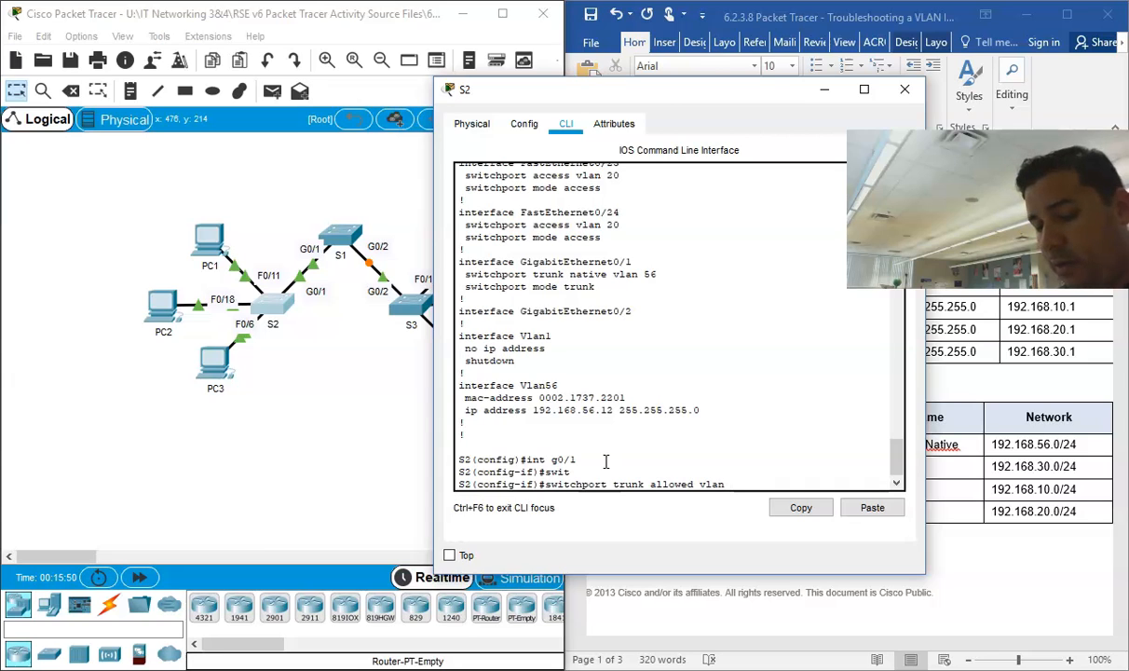
type(" 10,20,")
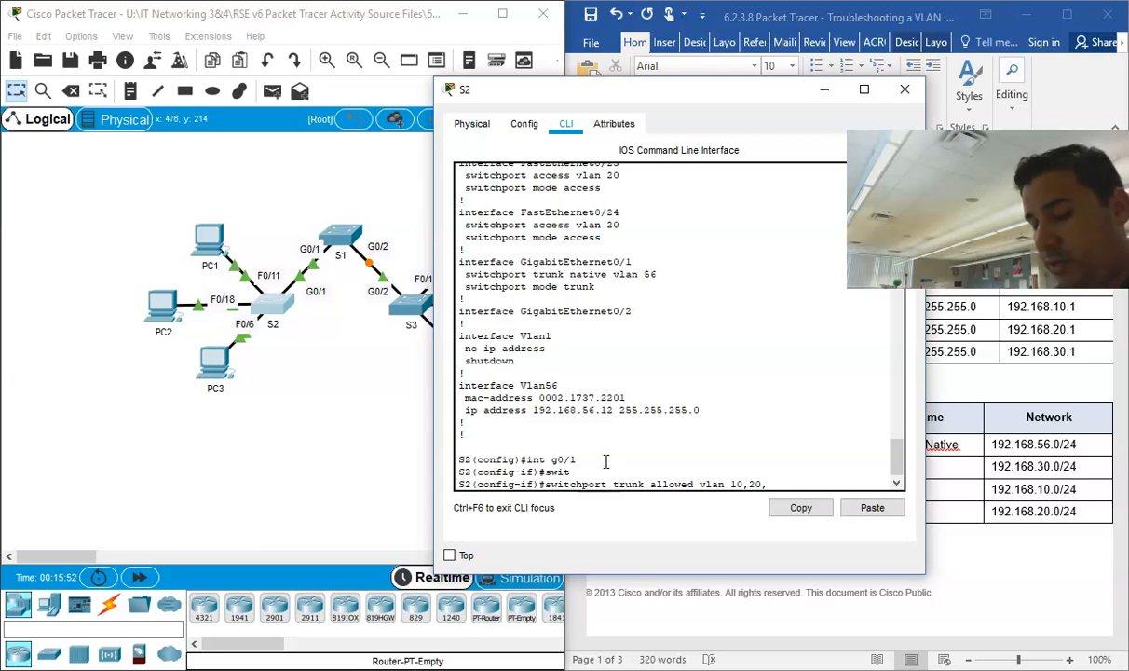
type("30,5")
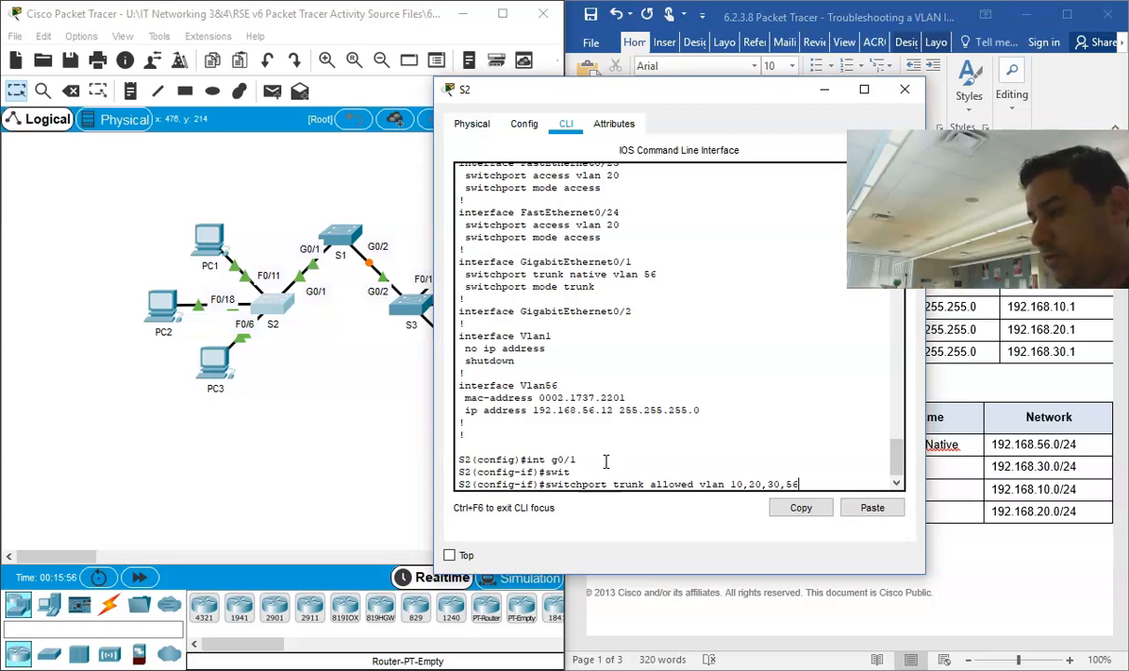
type("6")
key("Return")
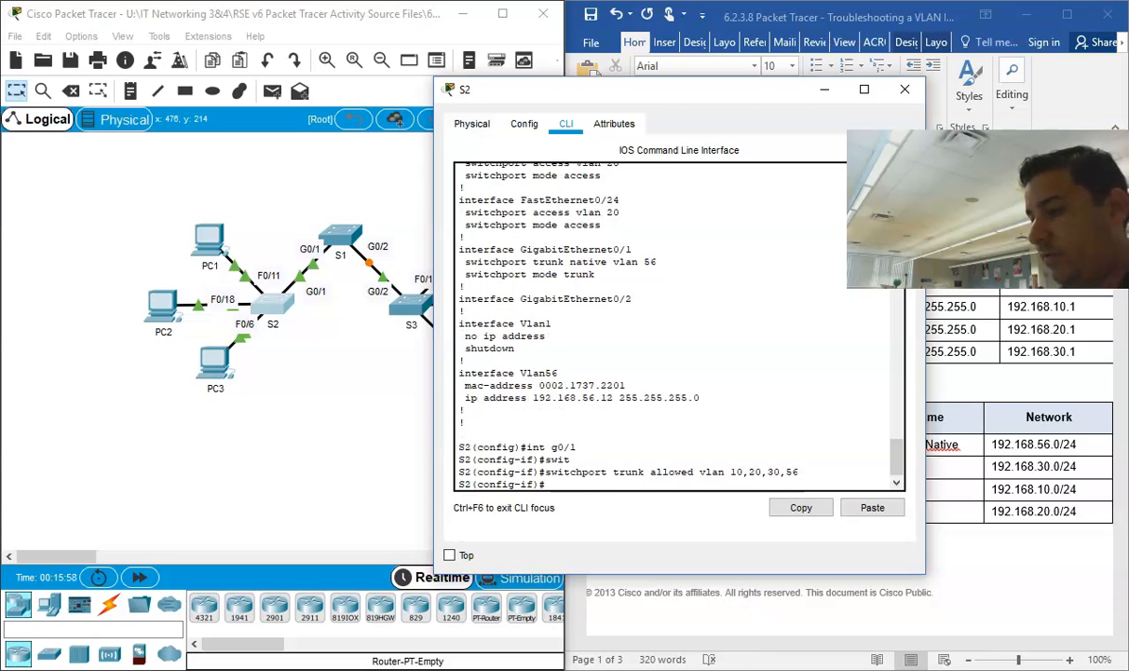
Step: Bring up the PT Activity window to check the completion score, and dismiss it
mouse_move(597, 647)
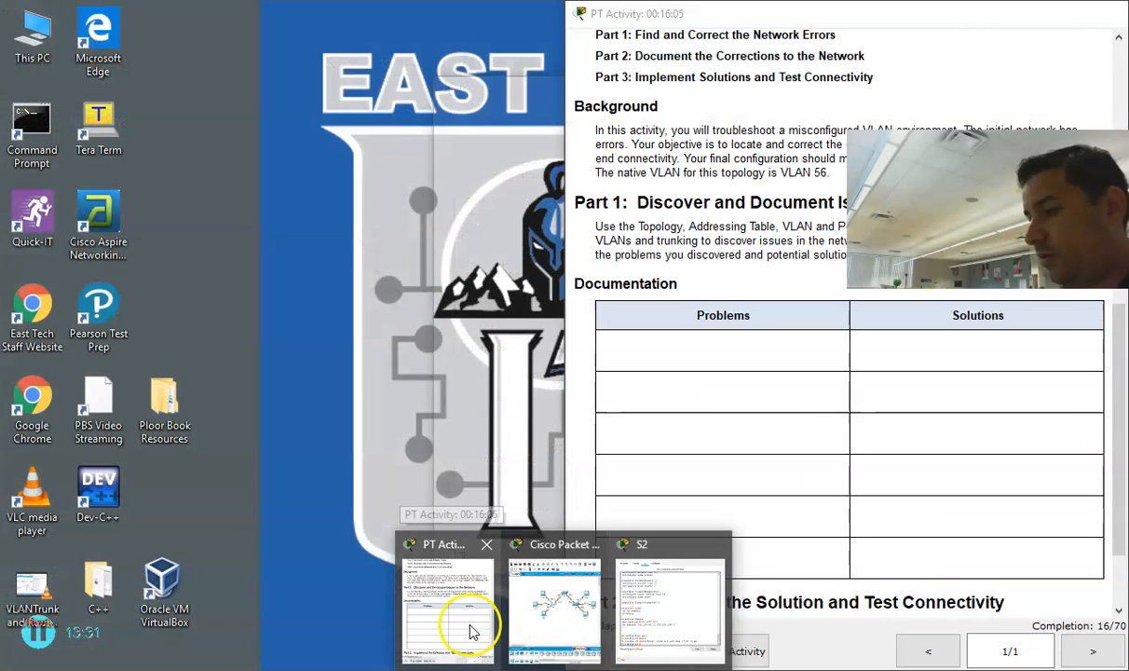
left_click(468, 631)
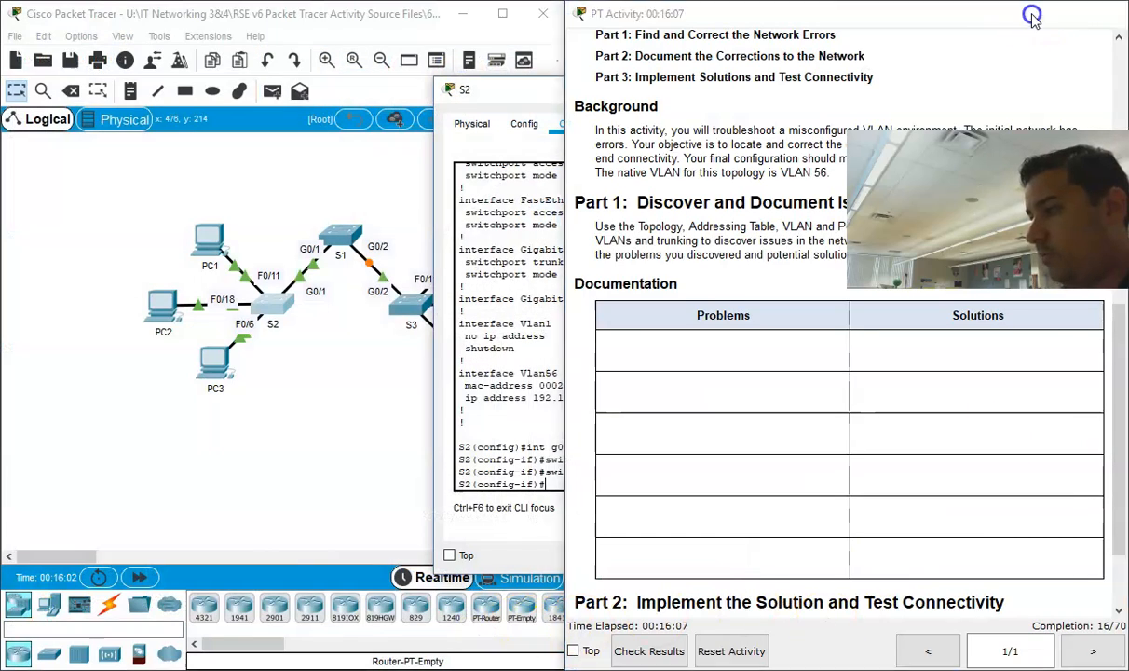
left_click(1034, 17)
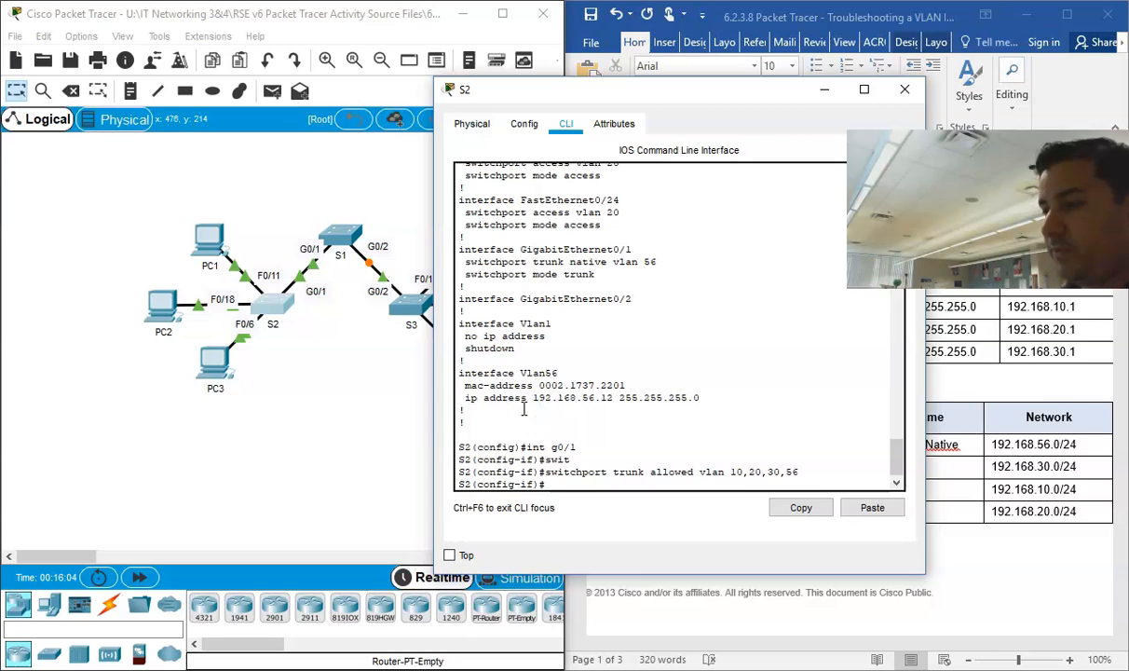
Step: Leave S2's g0/1 interface configuration mode with "exit"
left_click(551, 480)
type("exit")
key("Return")
key("Return")
key("Return")
key("Return")
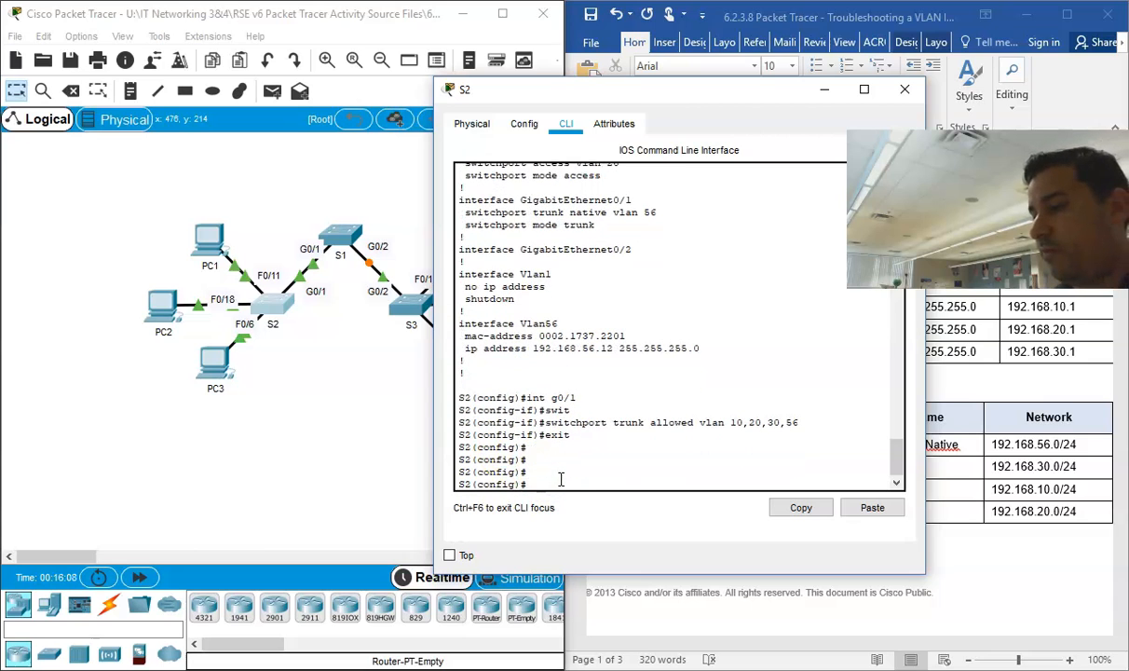
Step: Run "do show run" on S2 and verify the allowed VLAN line under GigabitEthernet0/1
type("do show run")
key("Return")
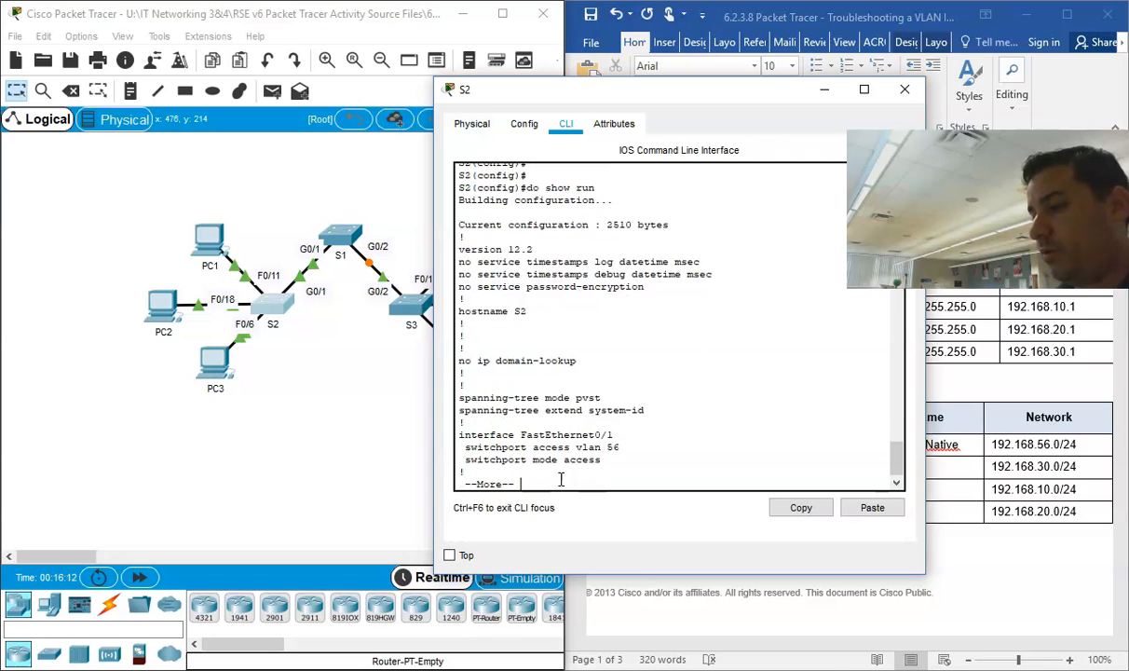
key("Return")
key("Return")
key("Return")
key("Return")
key("Return")
key("Return")
key("Return")
key("Return")
key("Return")
key("Return")
key("Return")
key("Return")
key("Return")
key("Return")
key("Return")
key("Return")
key("Return")
key("Return")
key("Return")
key("Return")
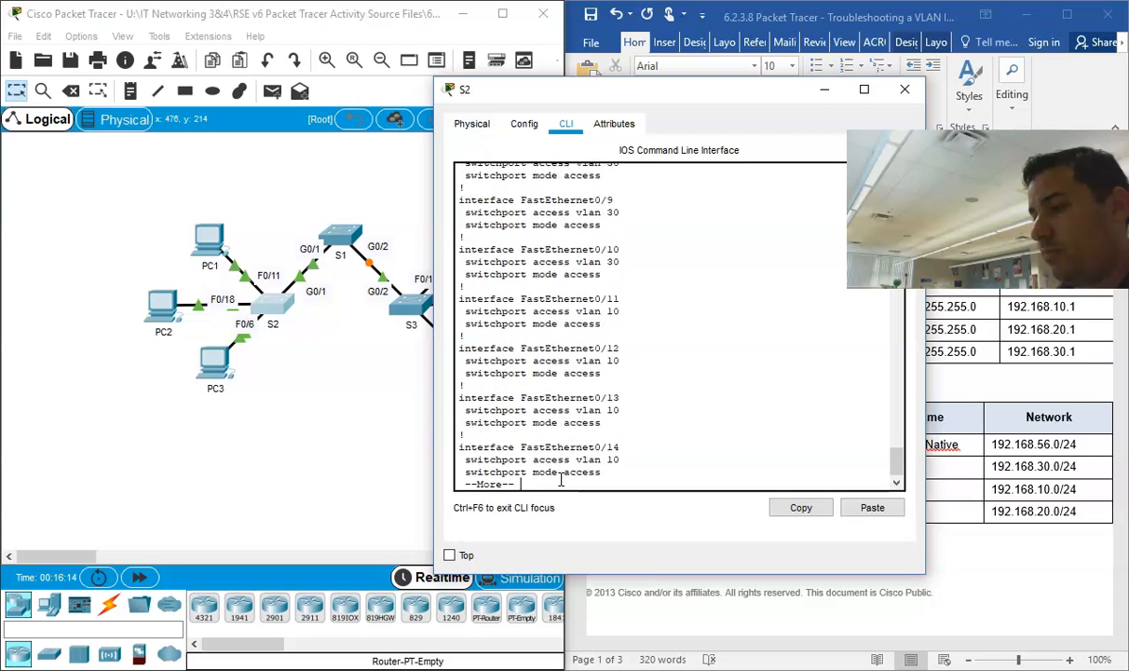
key("Return")
key("Return")
key("Return")
key("Return")
key("Return")
key("Return")
key("Return")
key("Return")
key("Return")
key("Return")
key("Return")
key("Return")
key("Return")
key("Return")
key("Return")
key("Return")
key("Return")
key("Return")
key("Return")
key("Return")
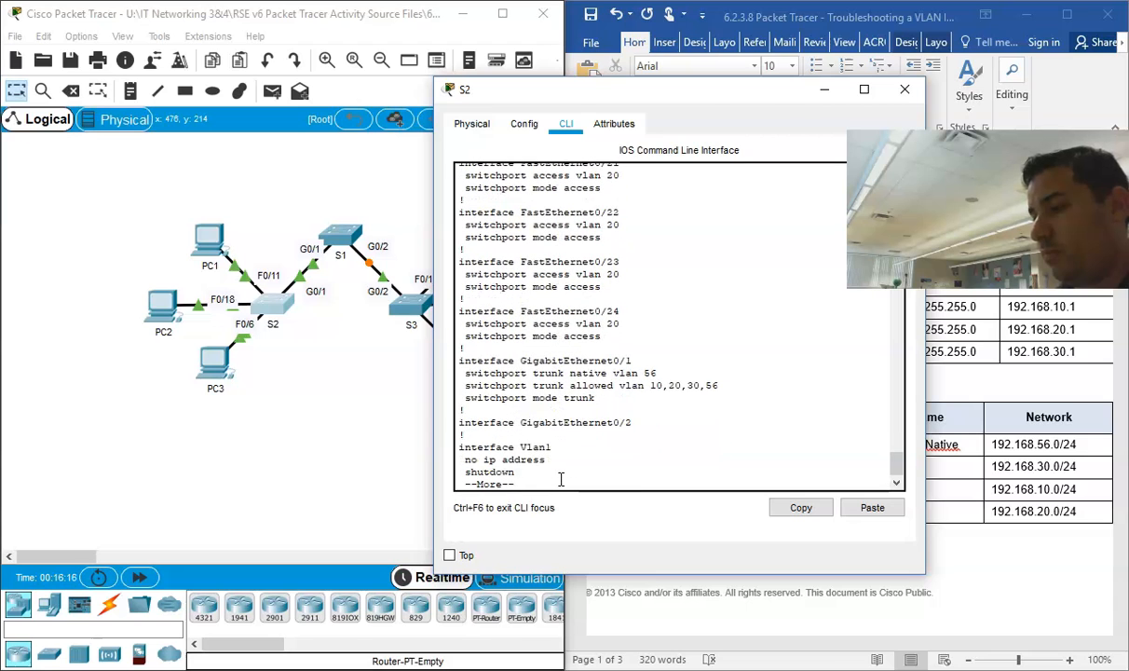
left_click_drag(730, 384, 454, 385)
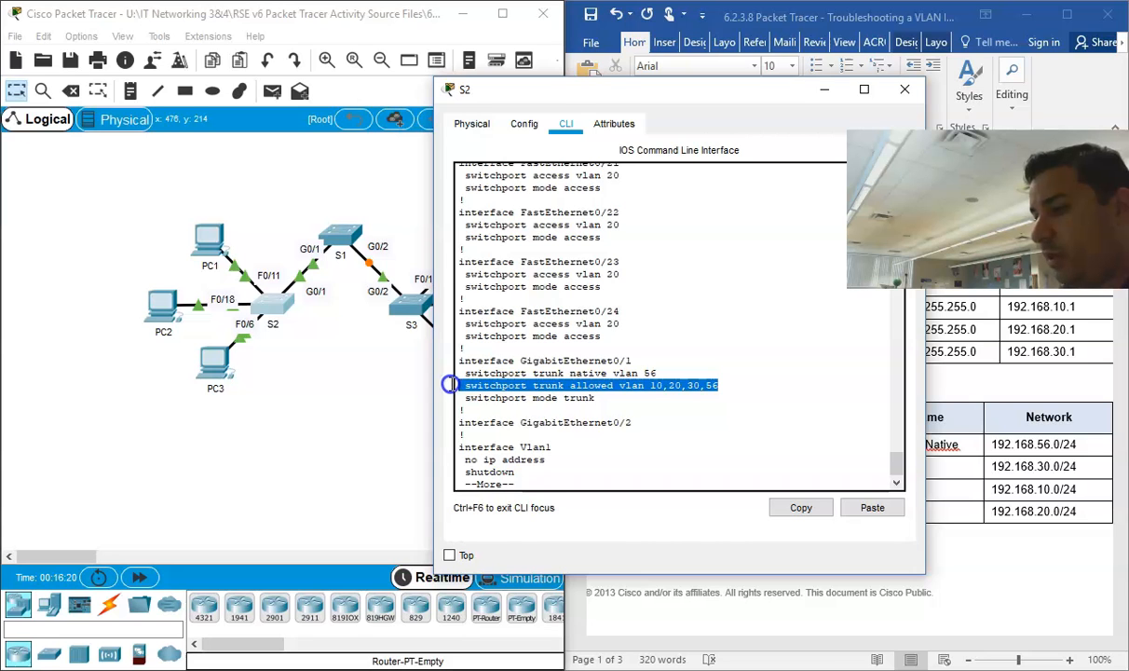
left_click(656, 384)
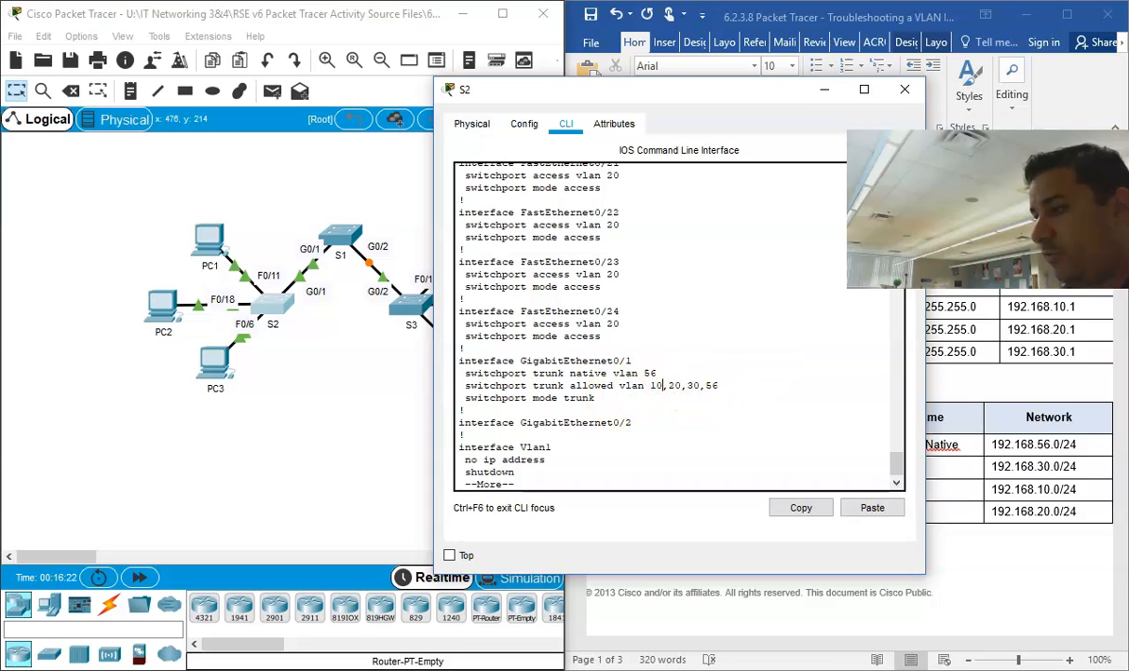
Step: Close S2's window, open S1's command line, and leave its interface configuration mode with "exit"
left_click(904, 93)
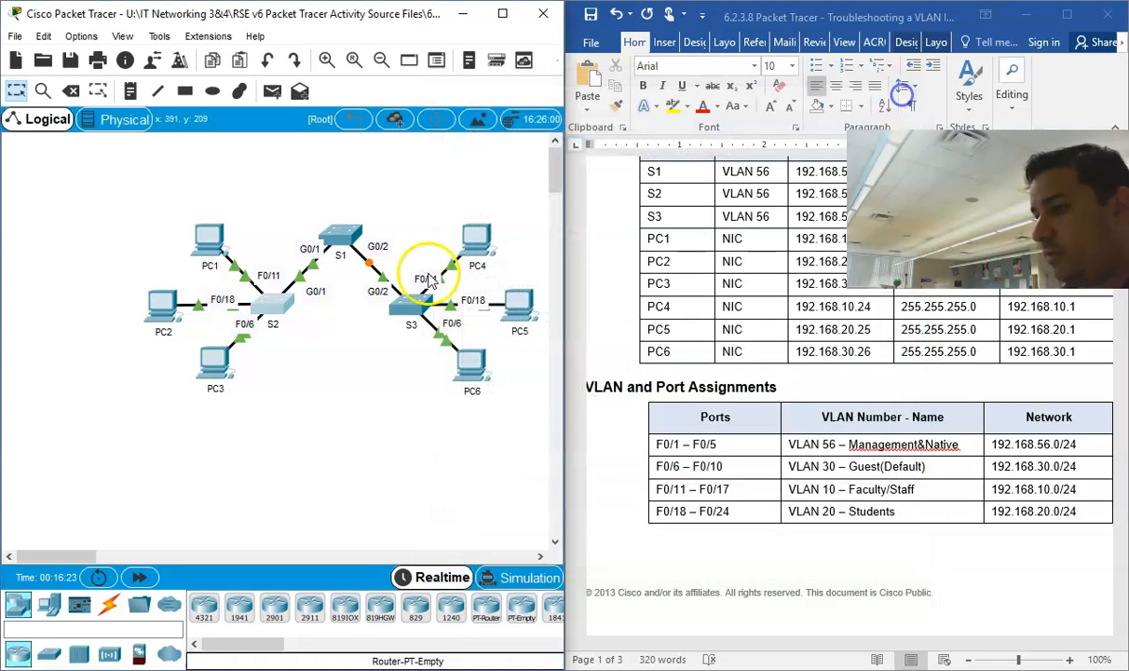
left_click(343, 237)
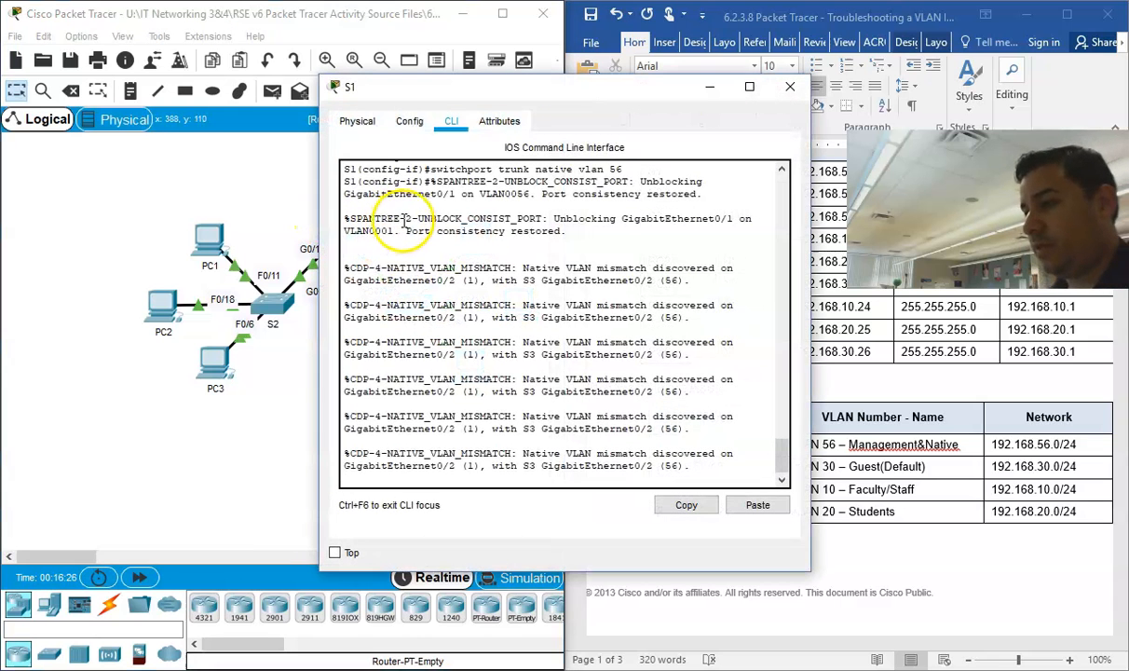
key("Return")
key("Return")
key("Return")
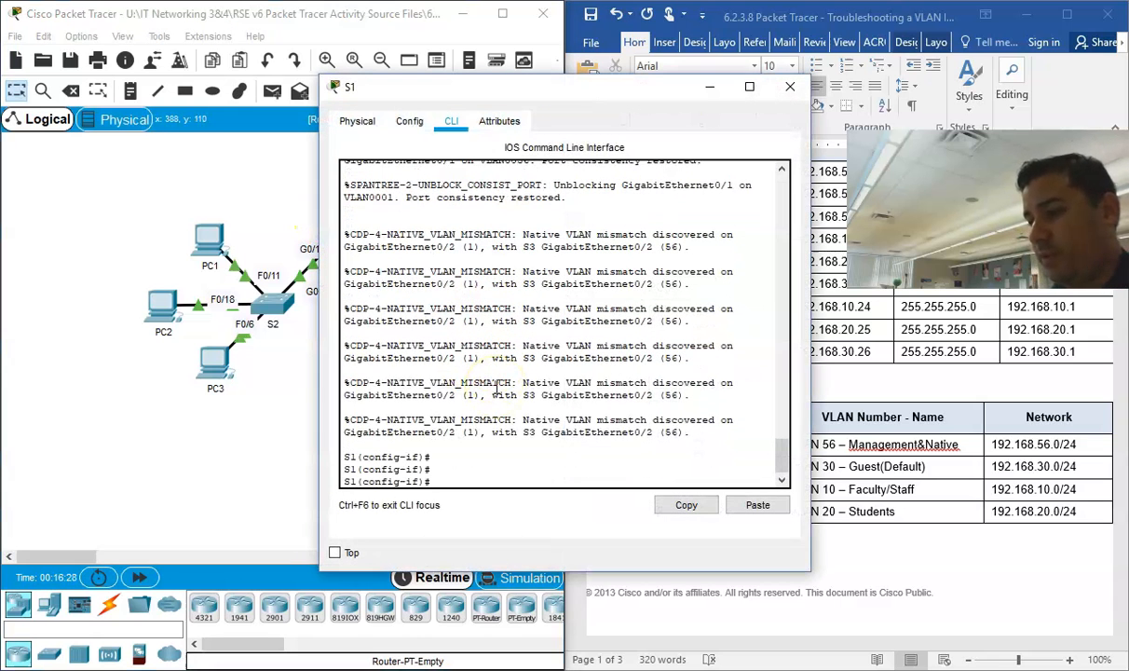
type("exit")
key("Return")
key("Return")
key("Return")
key("Return")
key("Return")
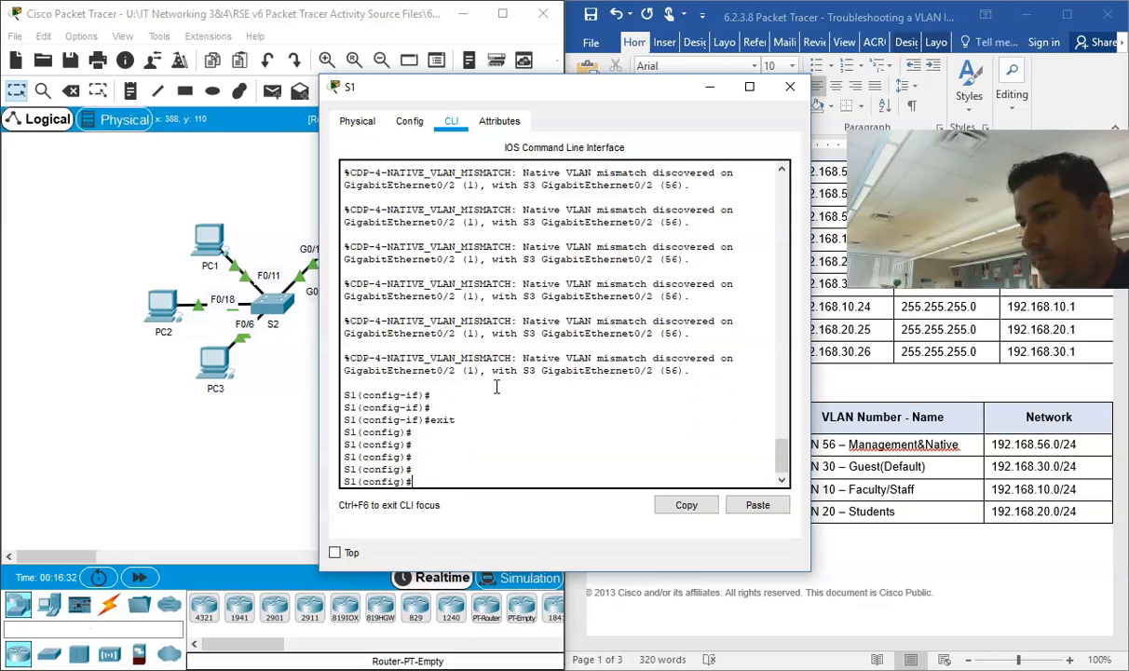
Step: Move S1's window off the topology and examine the native VLAN mismatch message for GigabitEthernet0/2 and S3
left_click_drag(706, 371, 443, 370)
left_click_drag(452, 86, 605, 88)
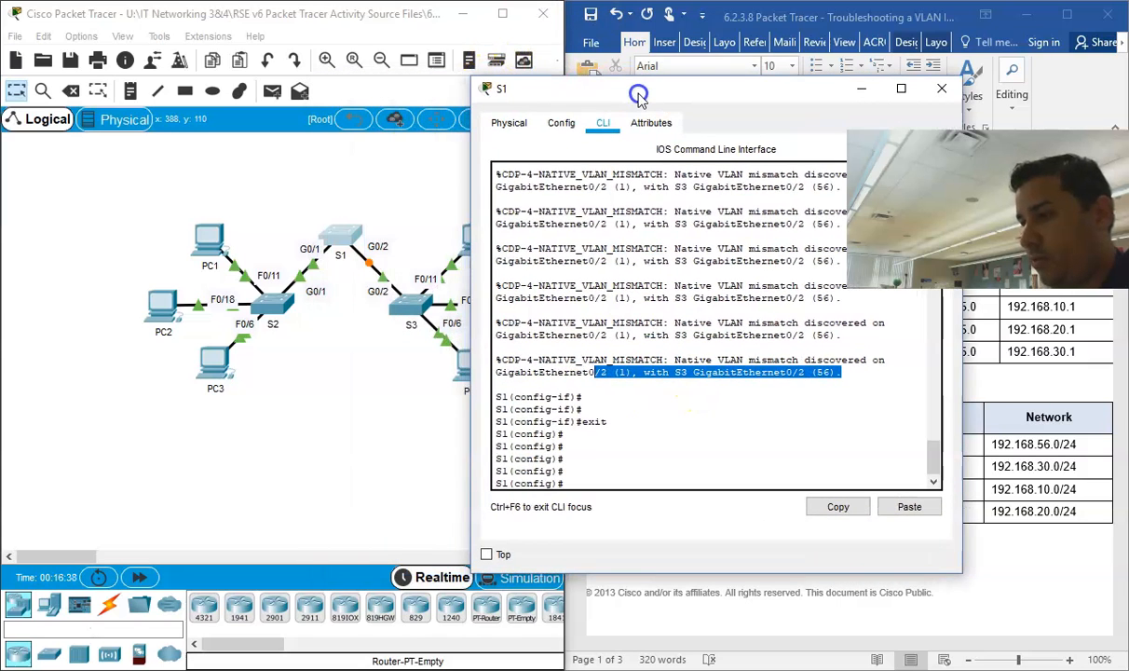
left_click_drag(637, 376, 576, 374)
left_click(629, 373)
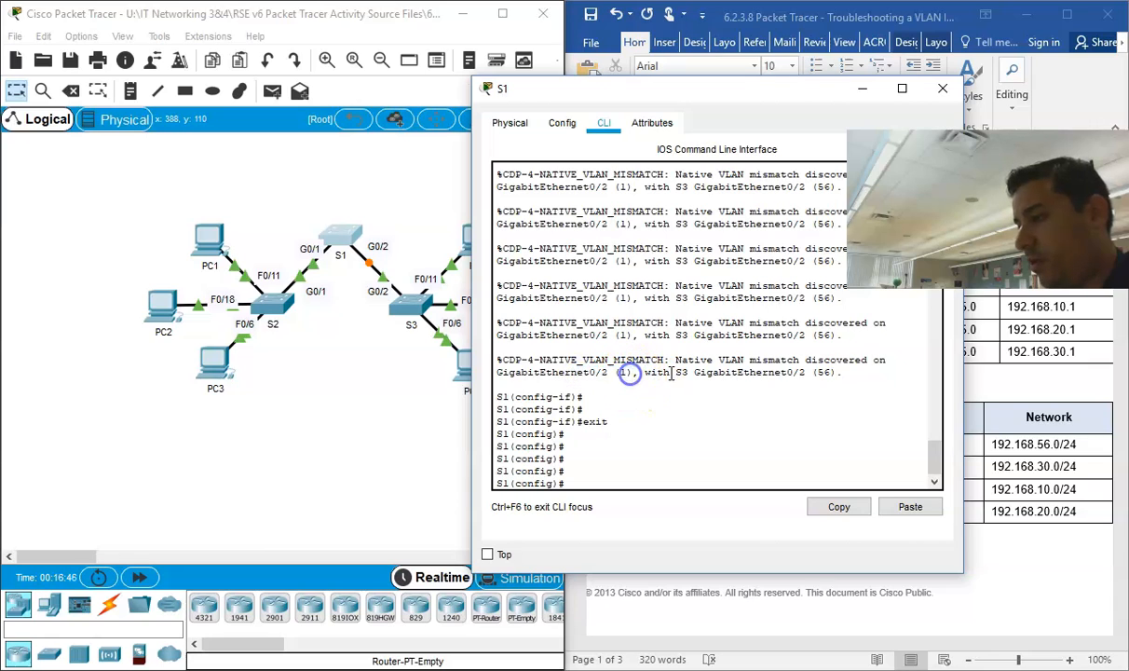
left_click(838, 370)
mouse_move(838, 370)
left_mouse_down()
mouse_move(655, 372)
mouse_move(827, 376)
left_mouse_up()
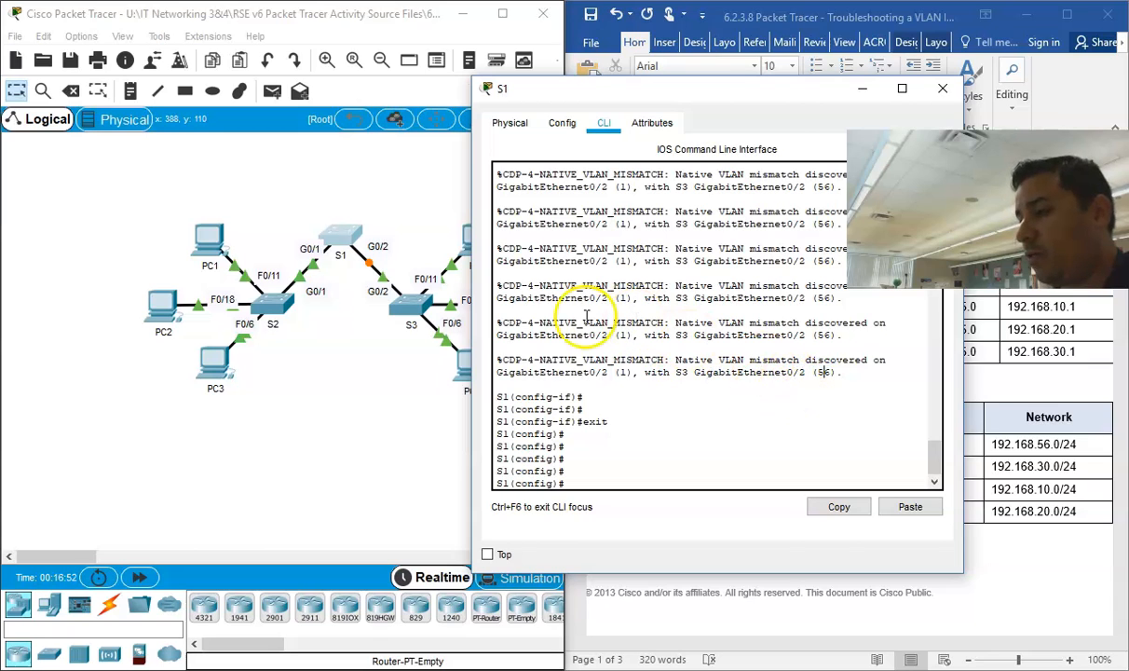
Step: Display S1's running configuration with "do show run" and page through to the Gigabit interfaces
left_click(585, 459)
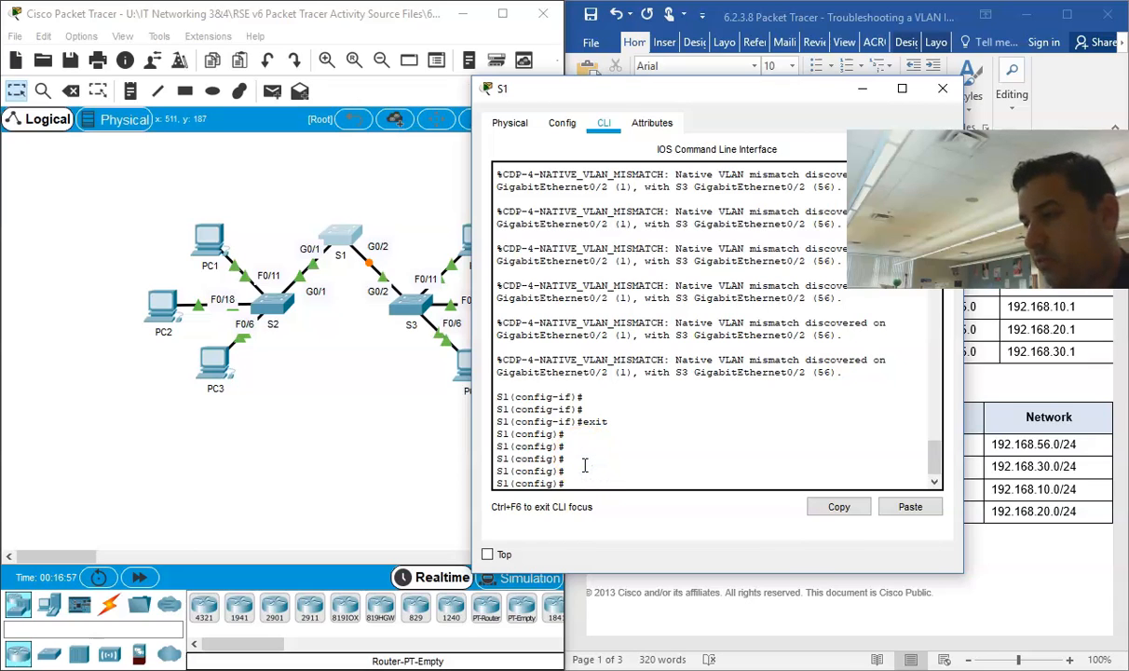
type("do sho")
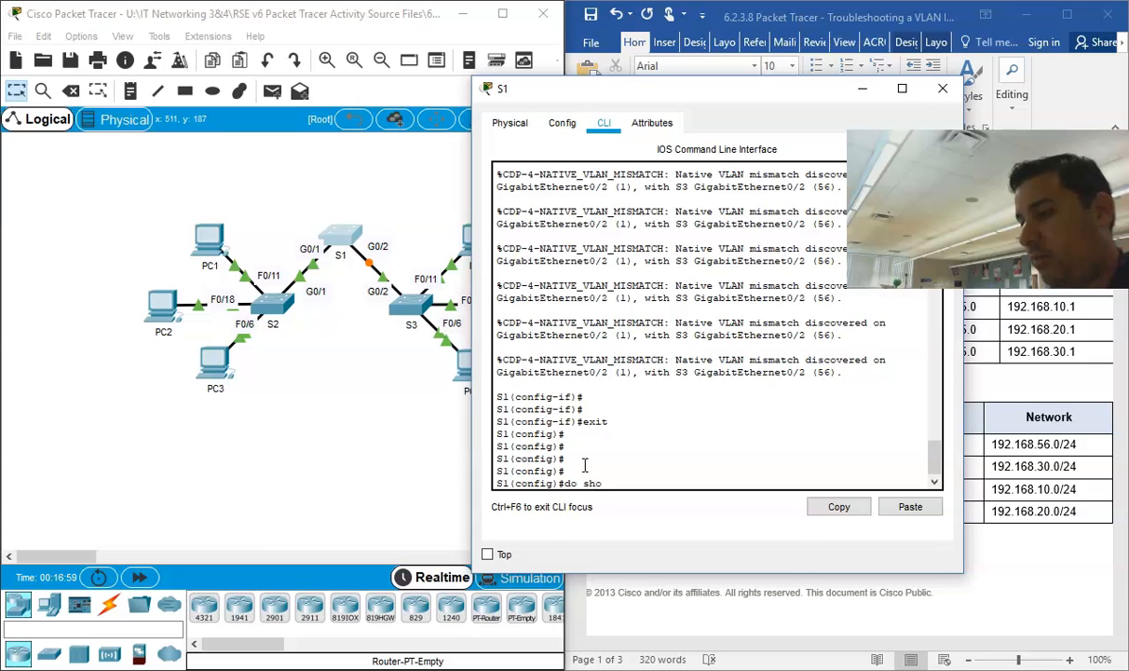
type("w")
type(" run")
key("Return")
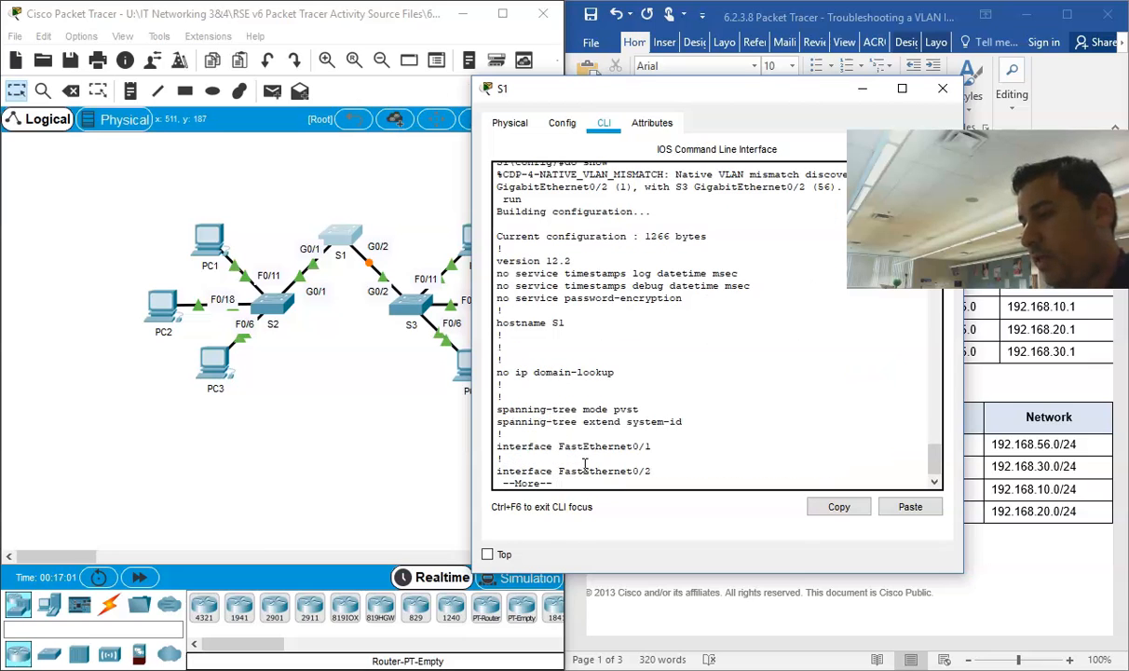
key("Return")
key("Return")
key("Return")
key("Return")
key("Return")
key("Return")
key("Return")
key("Return")
key("Return")
key("Return")
key("Return")
key("Return")
key("Return")
key("Return")
key("Return")
key("Return")
key("Return")
key("Return")
key("Return")
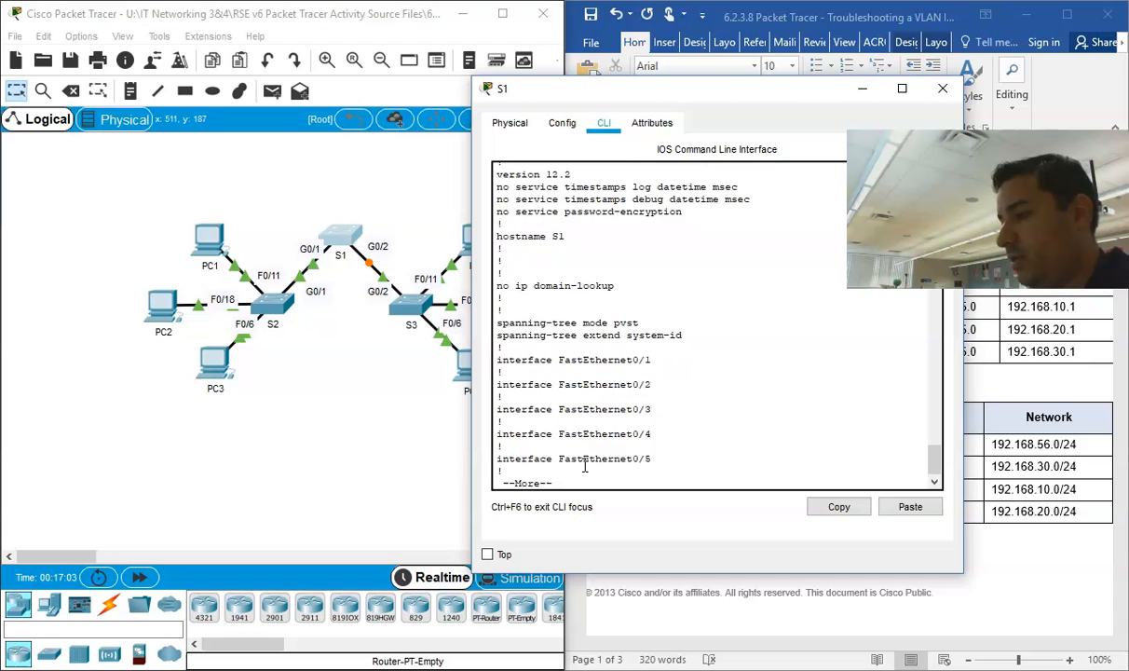
key("Return")
key("Return")
key("Return")
key("Return")
key("Return")
key("Return")
key("Return")
key("Return")
key("Return")
key("Return")
key("Return")
key("Return")
key("Return")
key("Return")
key("Return")
key("Return")
key("Return")
key("Return")
key("Return")
key("Return")
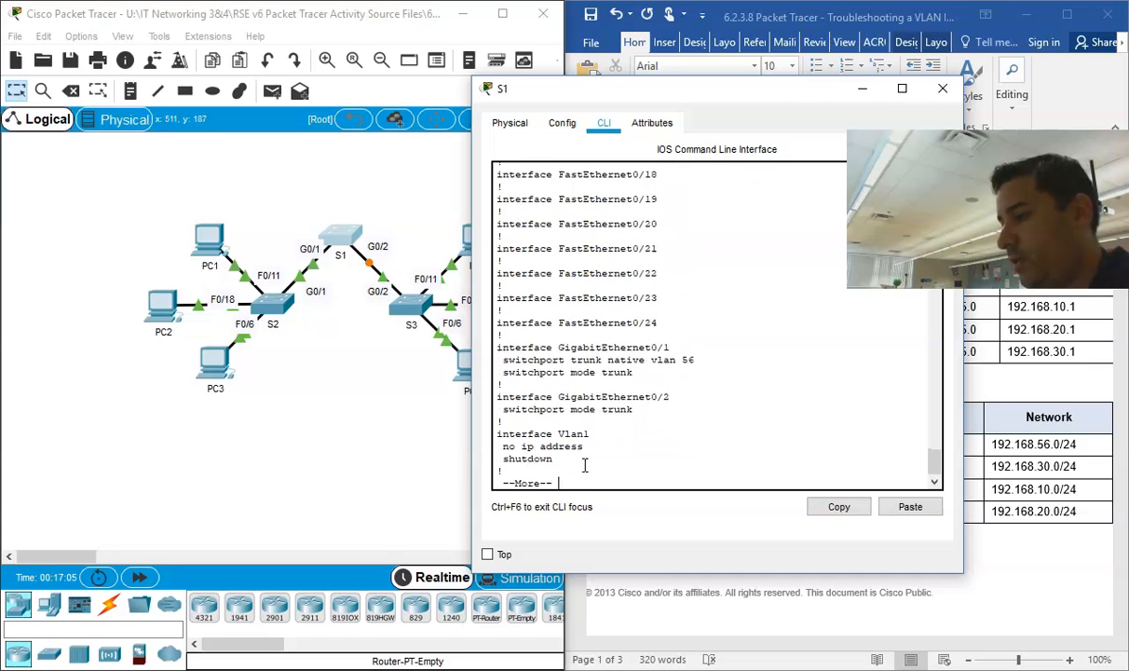
Step: Compare the trunk settings of S1's GigabitEthernet0/1 and GigabitEthernet0/2, and end the listing
left_click_drag(658, 396, 468, 398)
left_click_drag(684, 354, 495, 337)
left_click(537, 358)
key("ctrl+c")
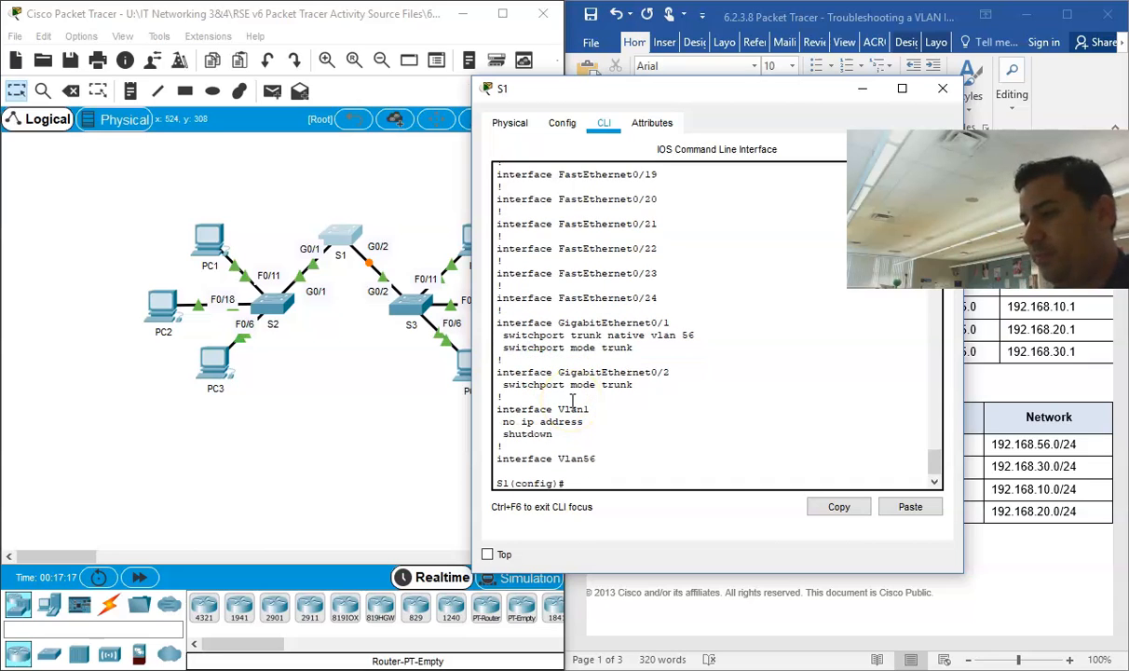
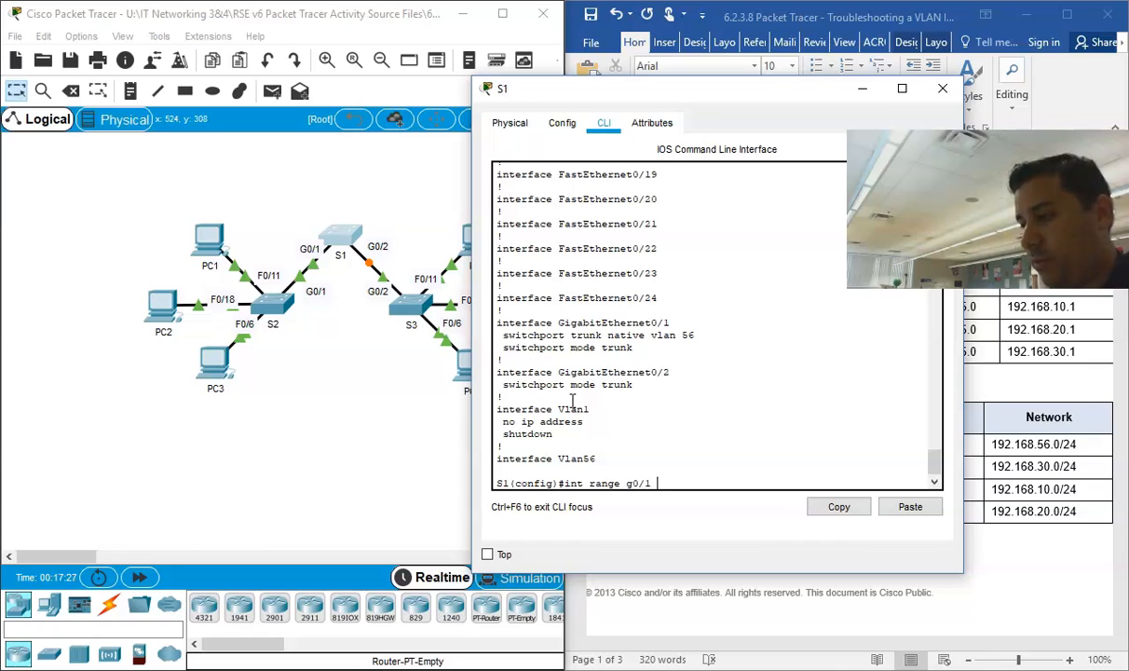
Step: Set S1's interface range g0/1-2 to trunk mode with native VLAN 56
key("Return")
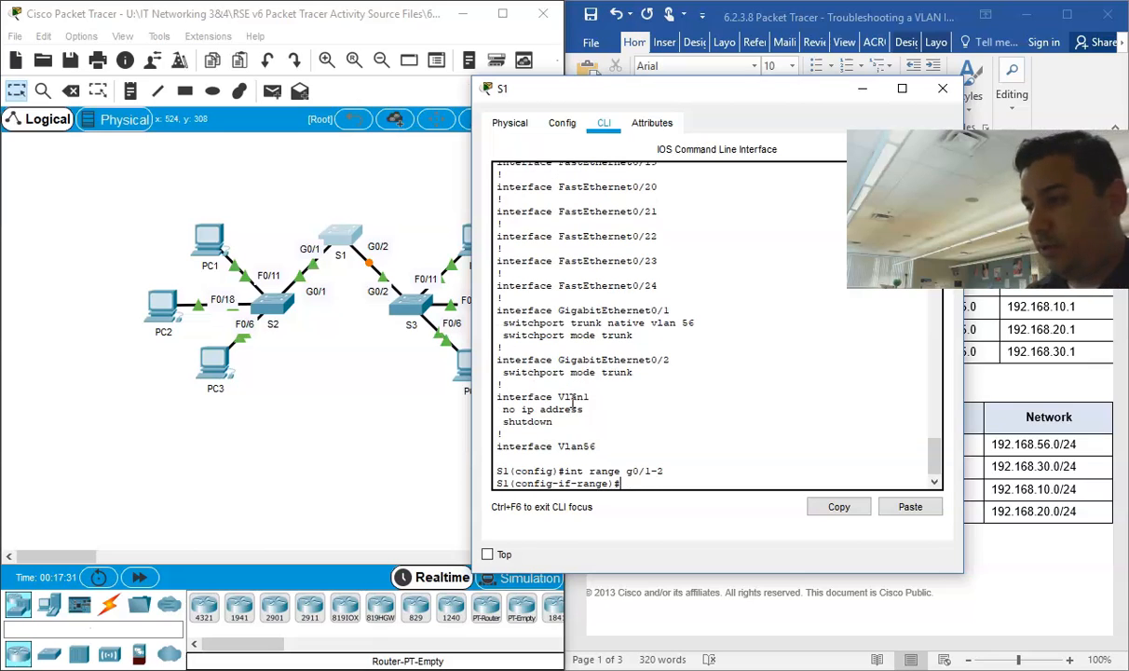
type("swith")
key("Tab")
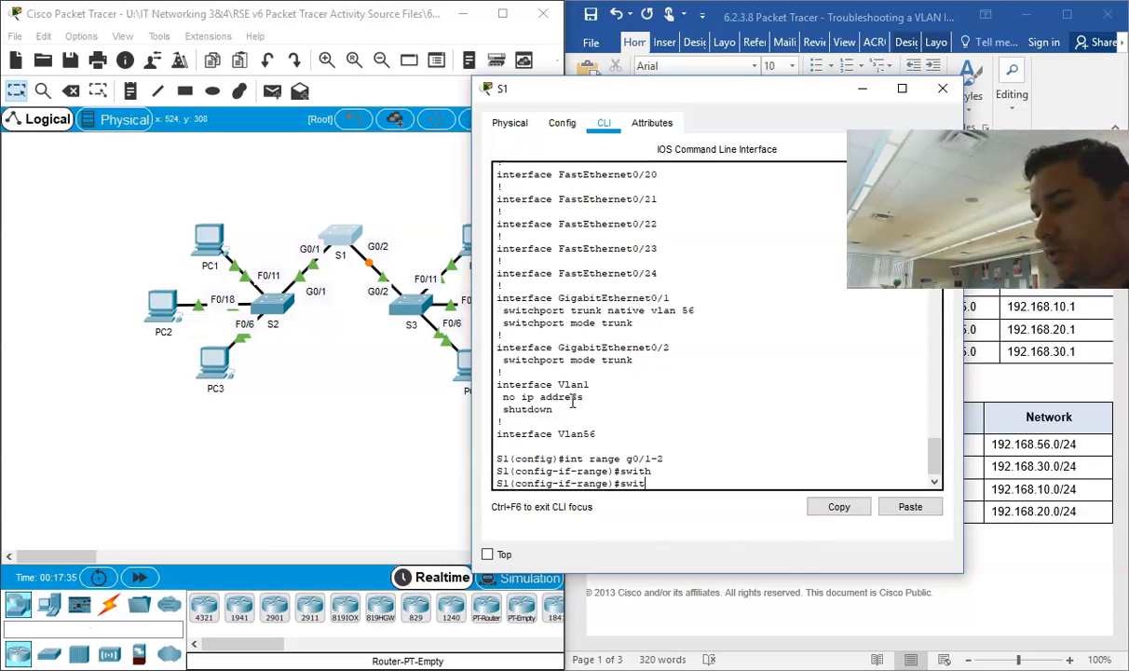
key("Tab")
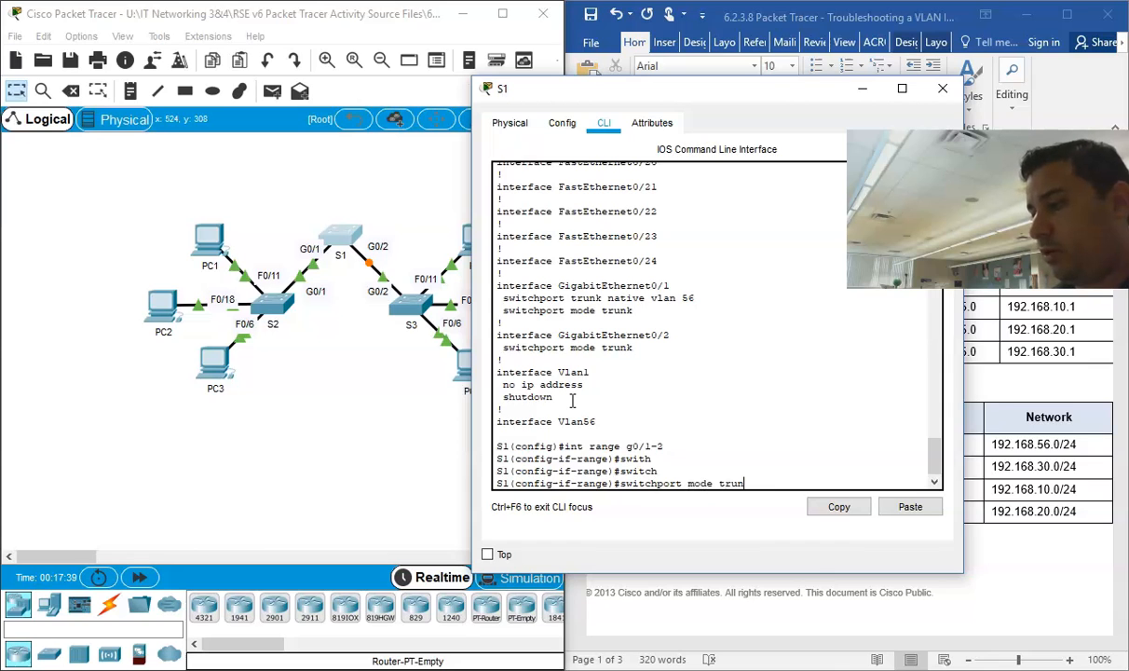
type("mode trunk")
key("Return")
key("Up")
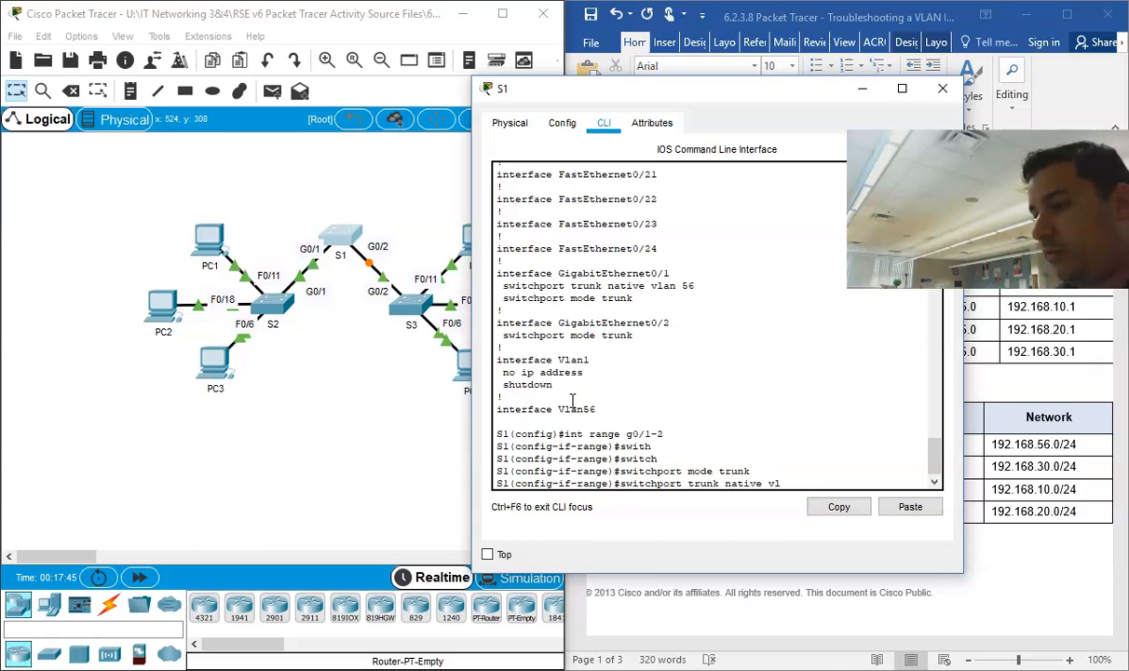
key("Return")
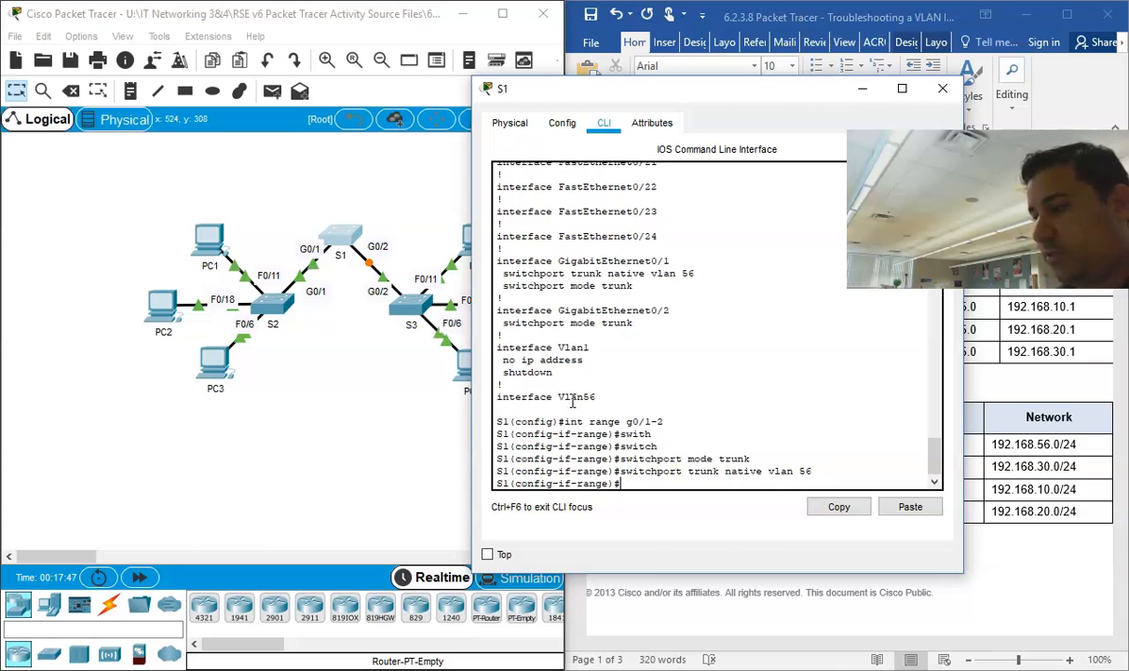
Step: Allow VLANs 10,20,30,56 on the trunks of S1's interface range g0/1-2
key("Up")
key("BackSpace")
key("BackSpace")
key("BackSpace")
key("BackSpace")
key("BackSpace")
key("BackSpace")
key("BackSpace")
key("BackSpace")
key("BackSpace")
key("BackSpace")
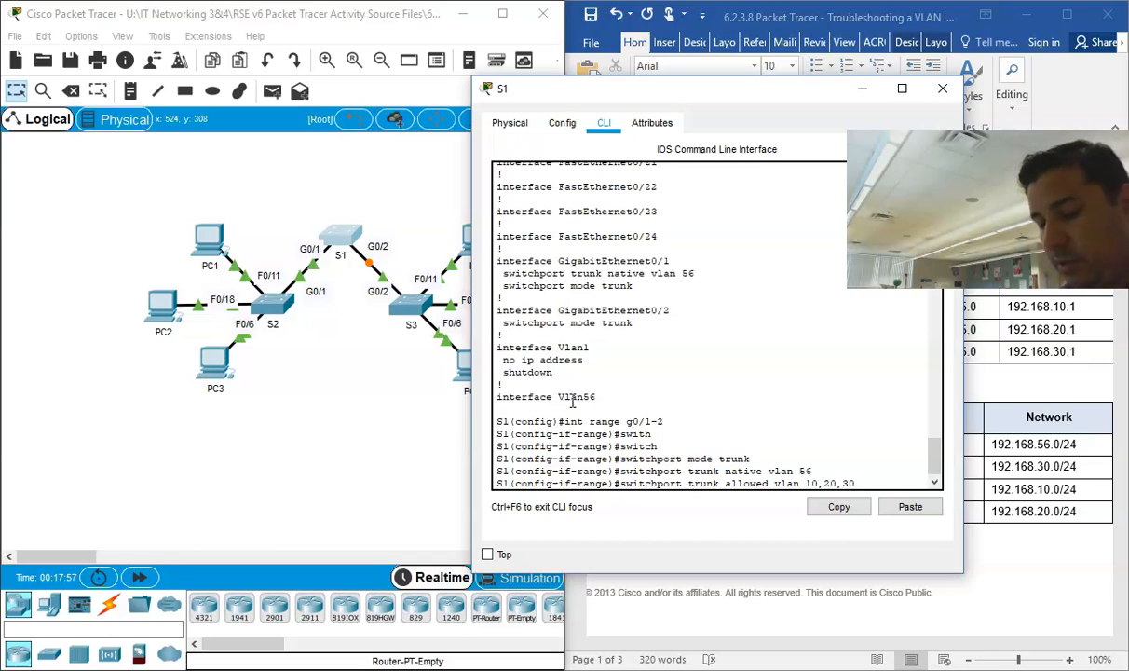
type("56")
key("Return")
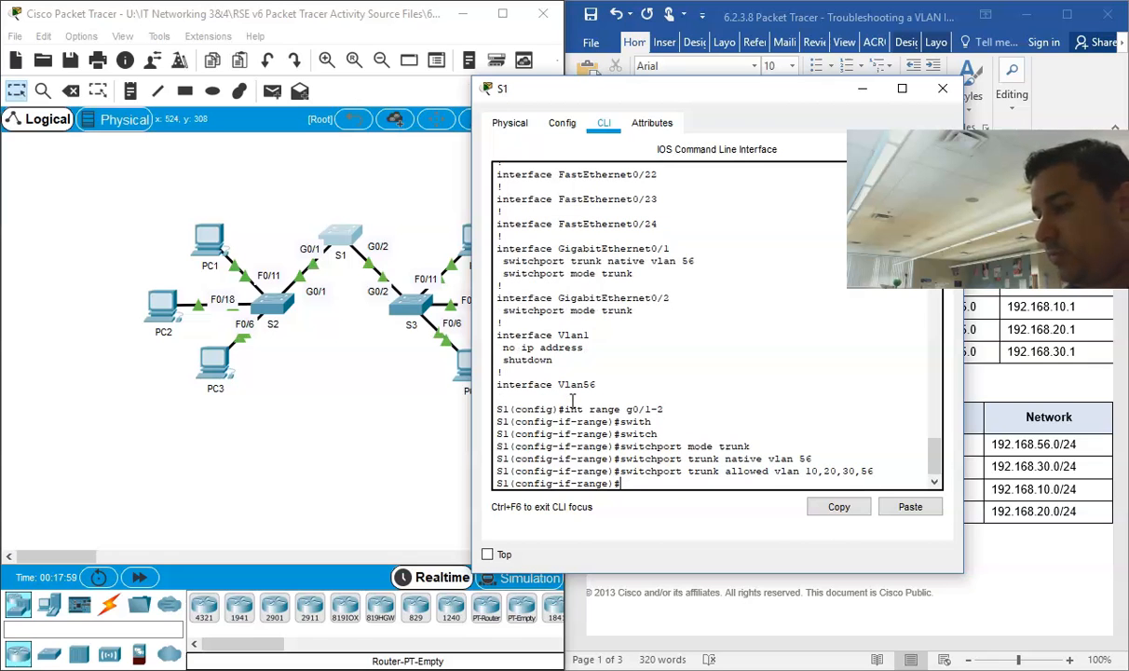
Step: Uncover the Word document and enter "Native VLAN mismatch from S1 (1) to S3 (56)" as the third problem in the Documentation table
left_click_drag(673, 97, 284, 83)
left_click_drag(422, 445, 93, 454)
scroll(781, 526, "down", 10)
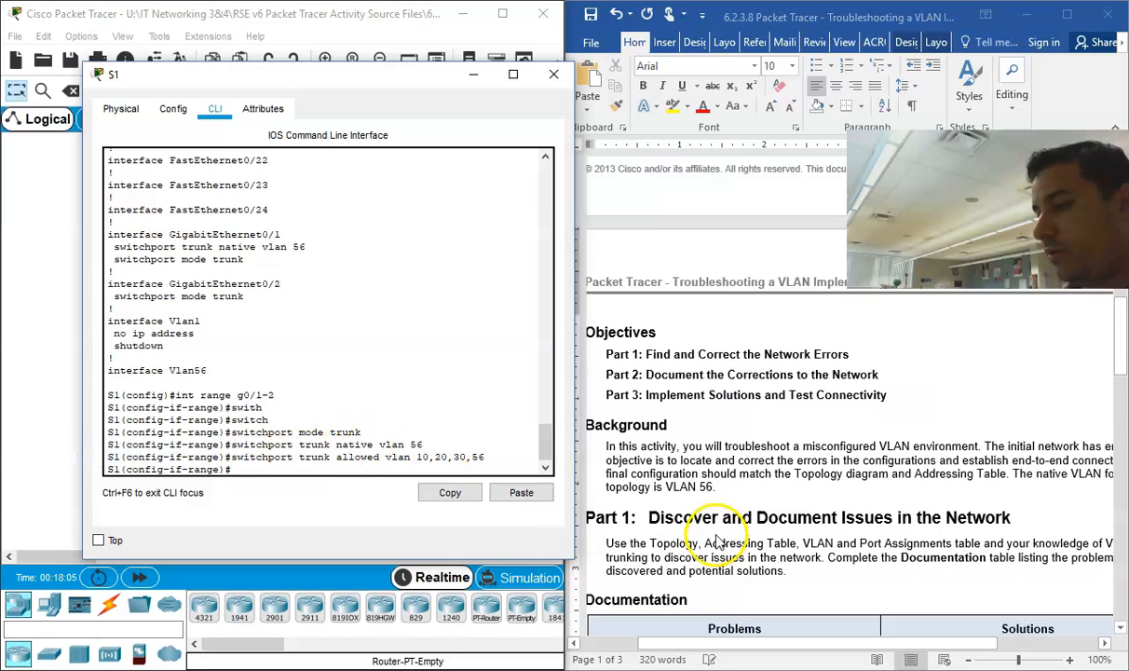
left_click(626, 522)
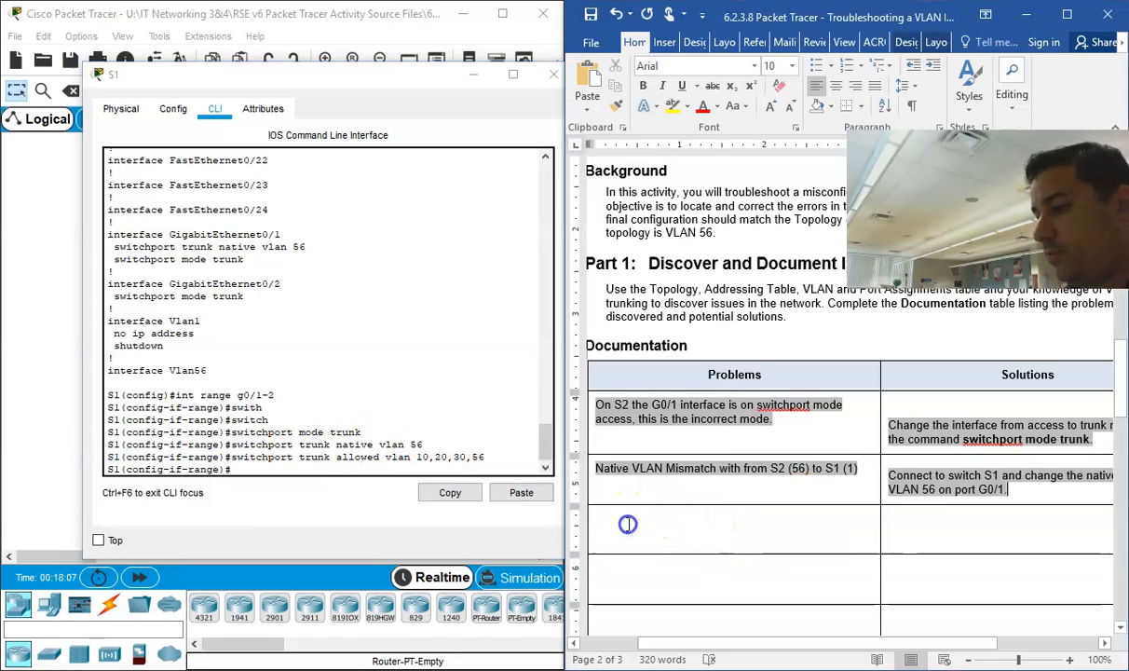
type("N")
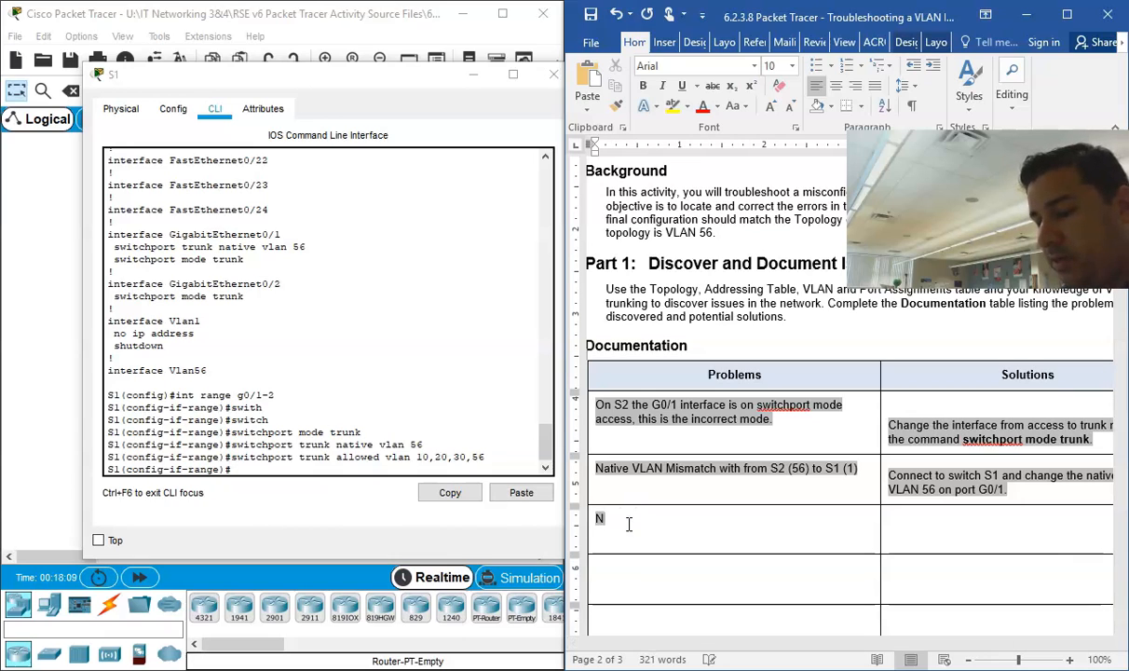
type("ative VL")
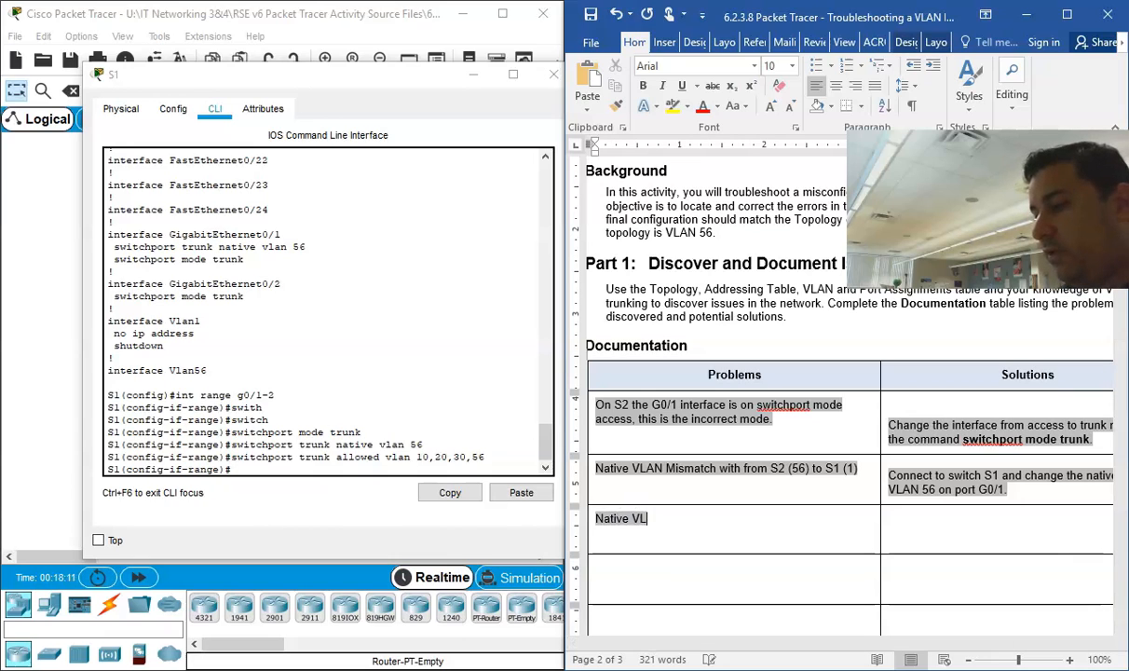
type("AN mis")
key("BackSpace")
key("BackSpace")
key("BackSpace")
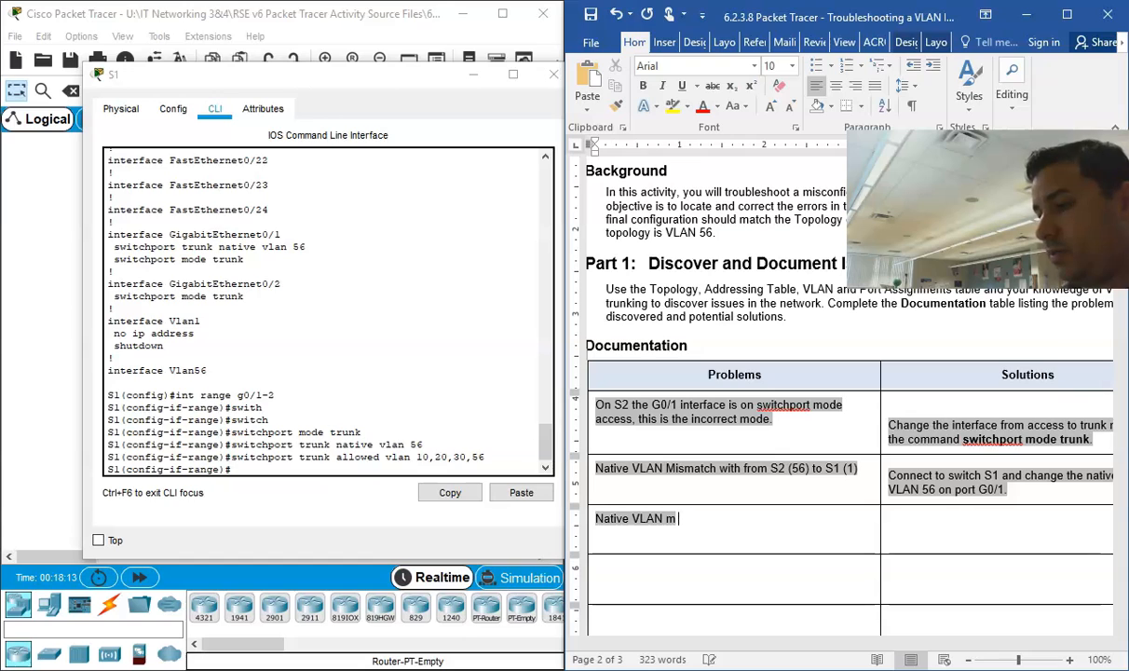
type("mismatch")
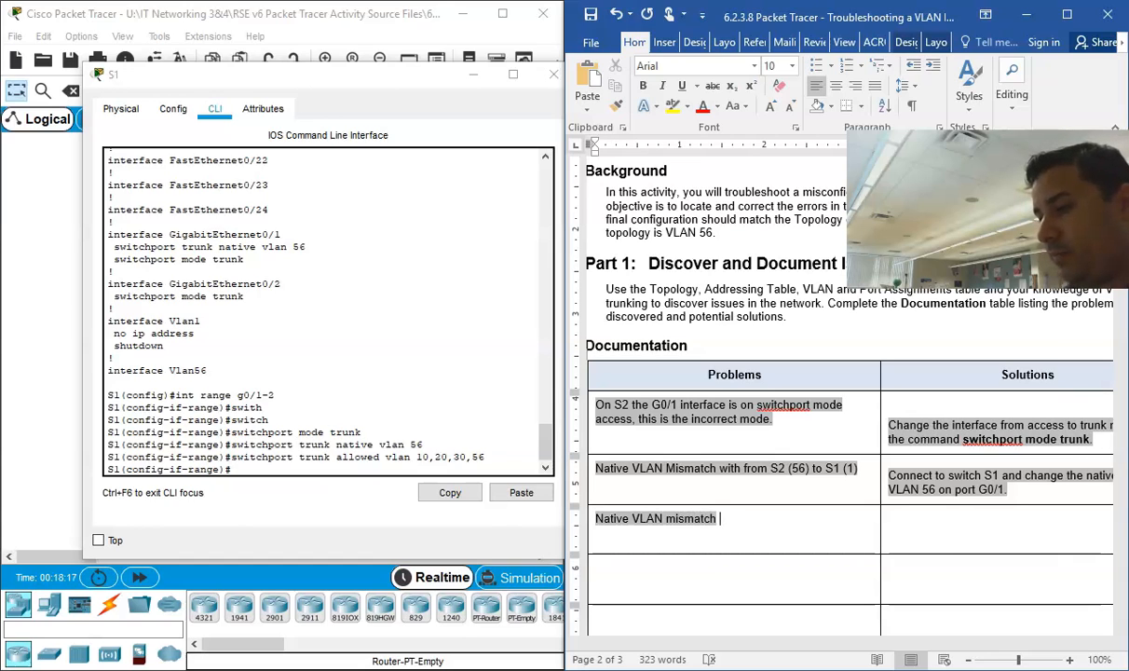
type(" from S1")
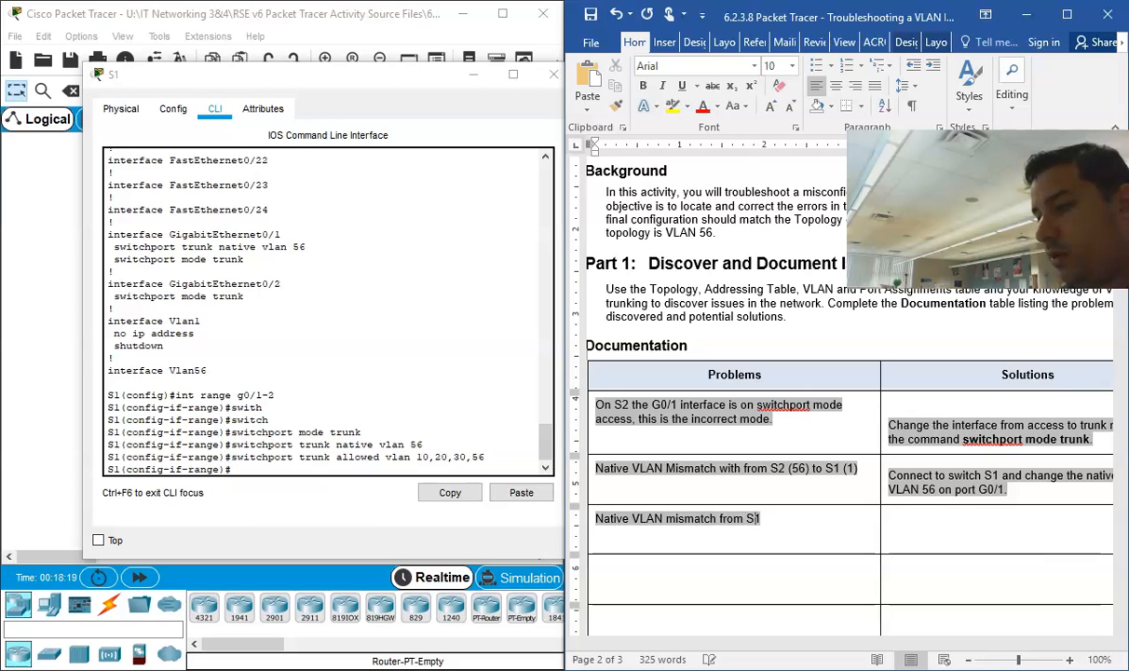
type(" (1) to S3")
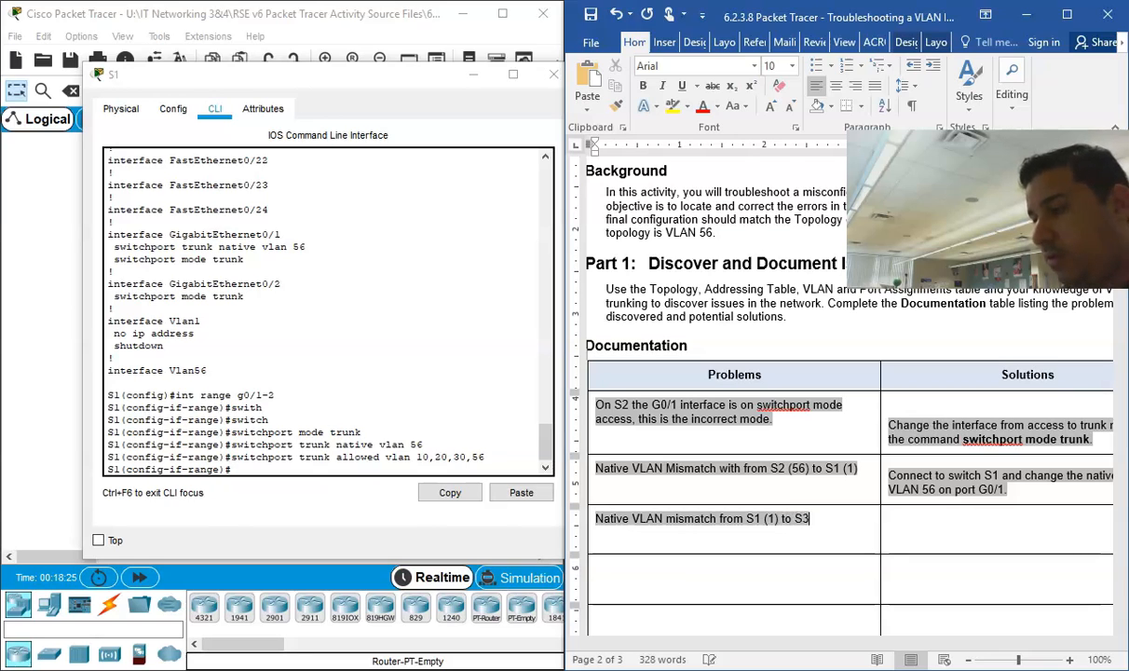
type(" (56")
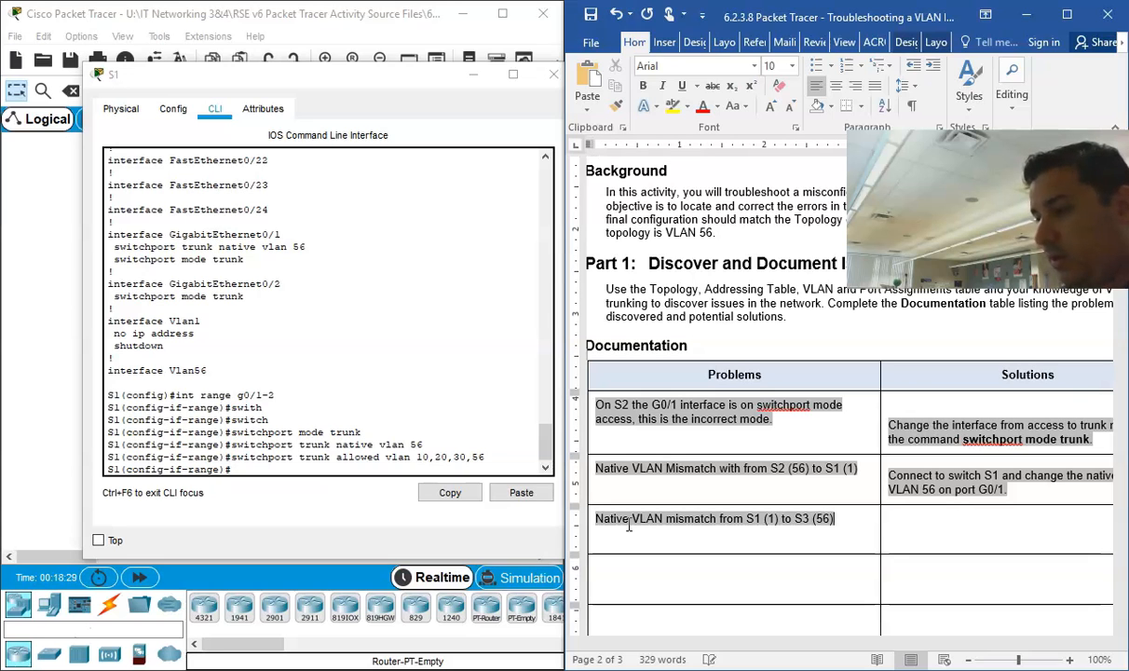
Step: Enter the third problem's solution: "Connect to switch S1 and change the native VLAN to VLAN 56 on port G0/2"
key("Tab")
left_click_drag(906, 643, 1004, 643)
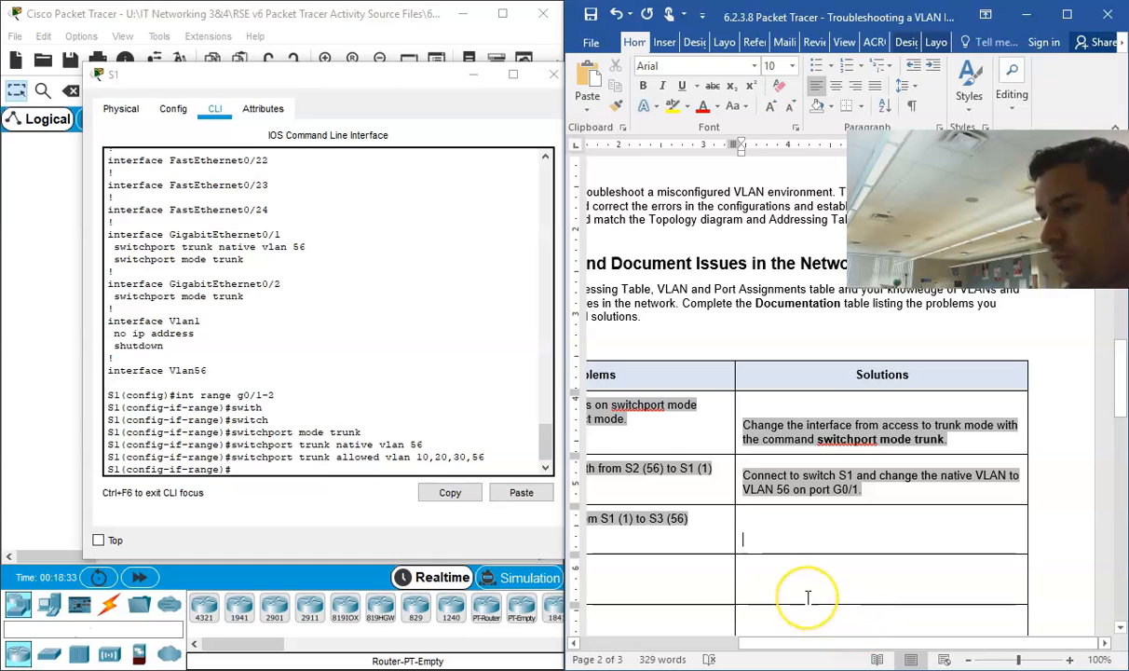
type("conn")
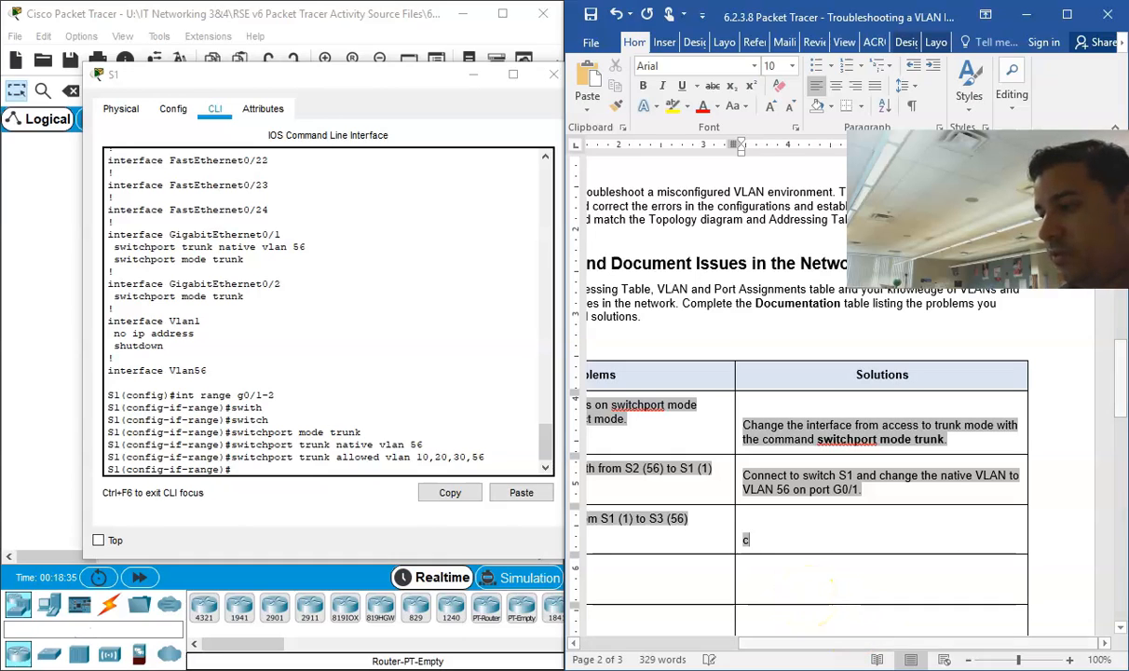
key("BackSpace")
key("BackSpace")
key("BackSpace")
key("BackSpace")
type("Connect to swit")
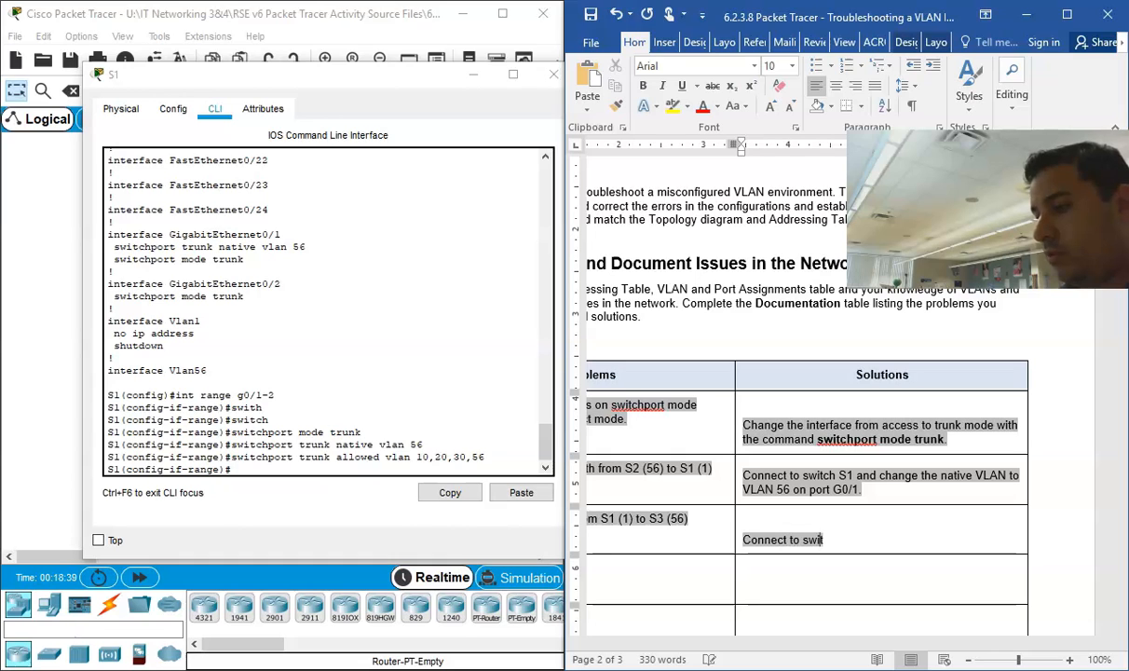
type("ch S1")
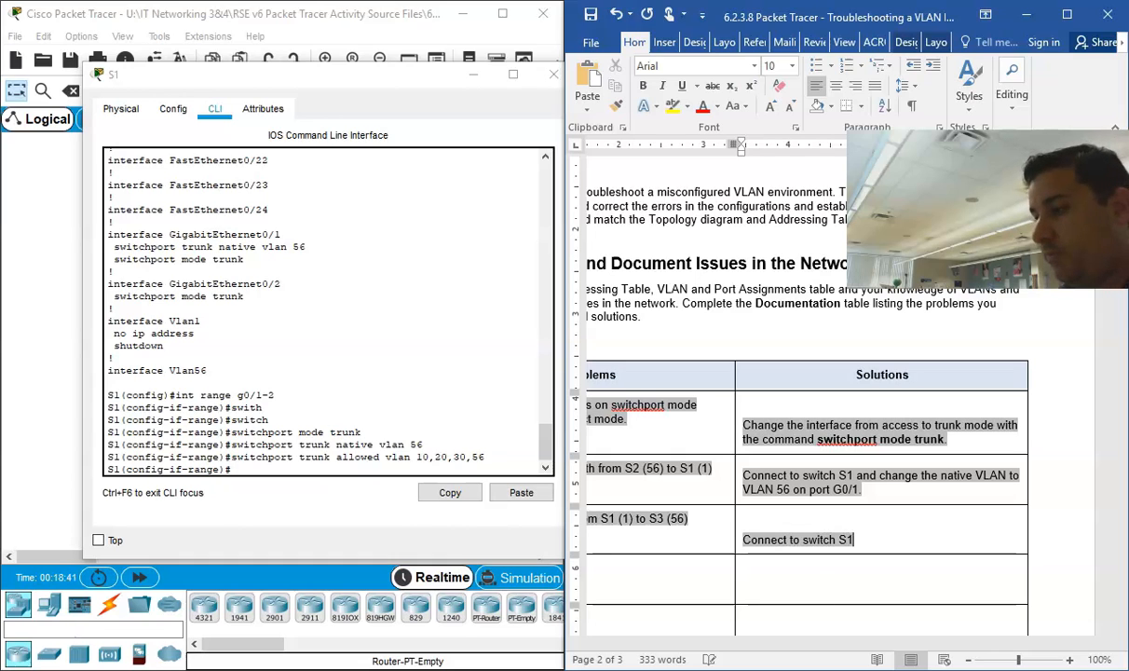
type(" and chang")
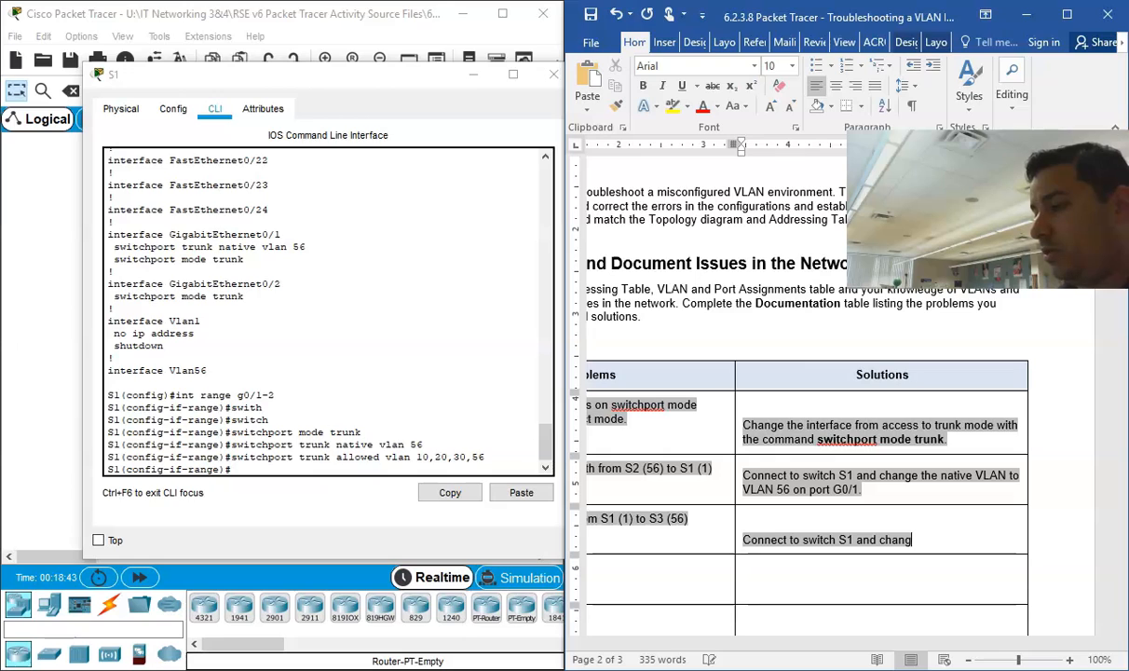
type("e the native VLAN to")
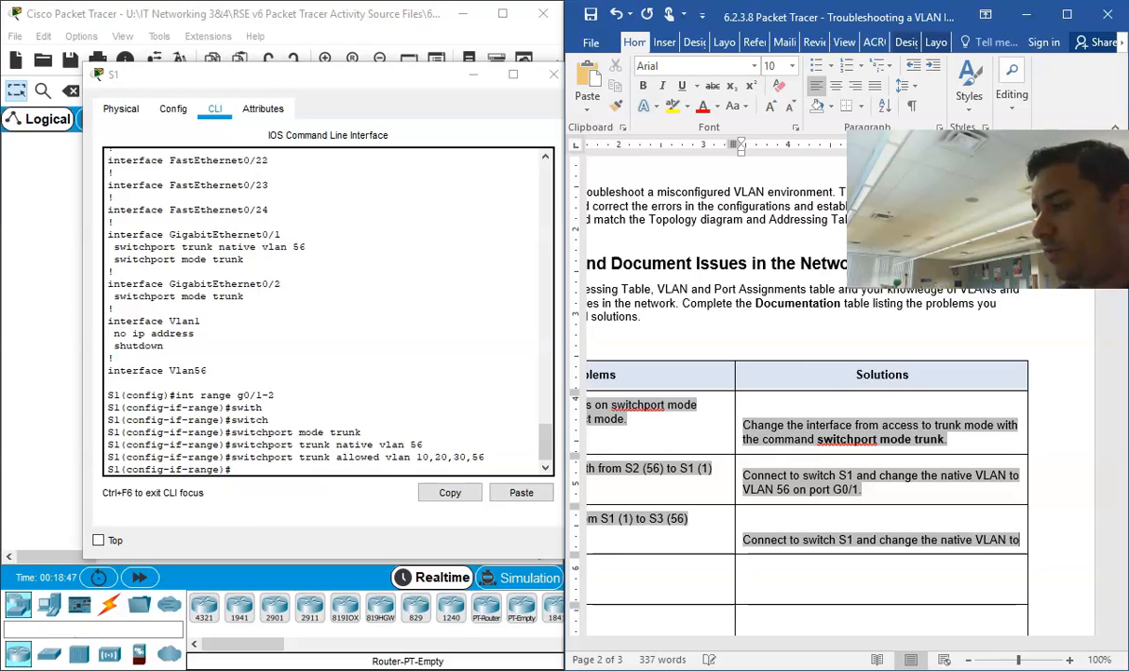
type(" VLAN")
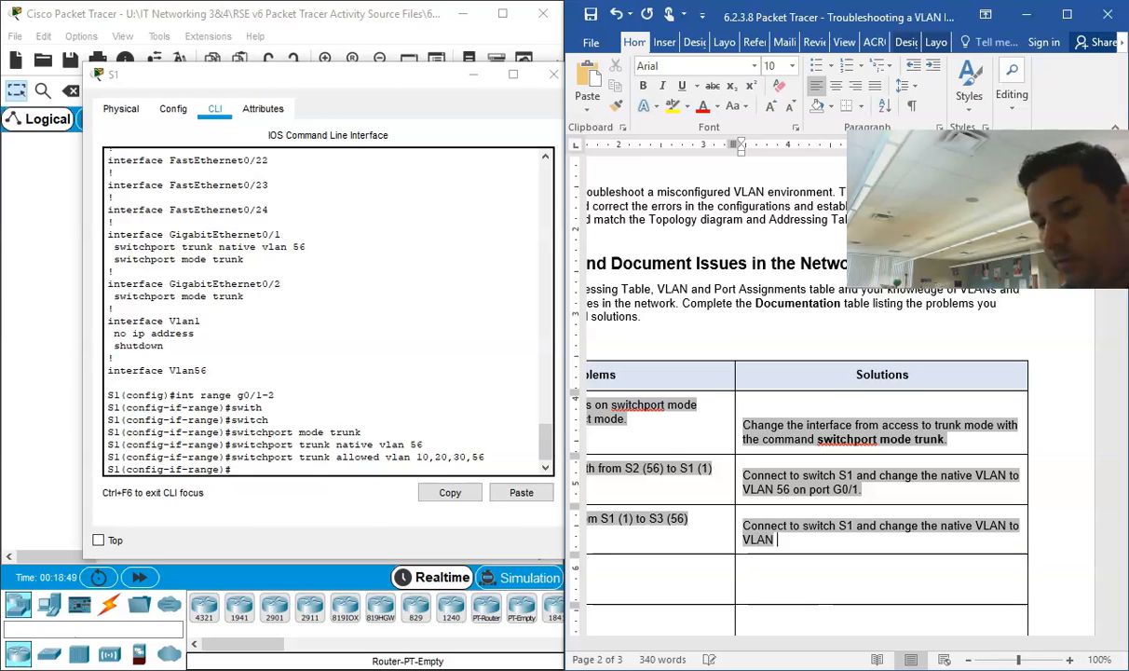
type(" 56 on p")
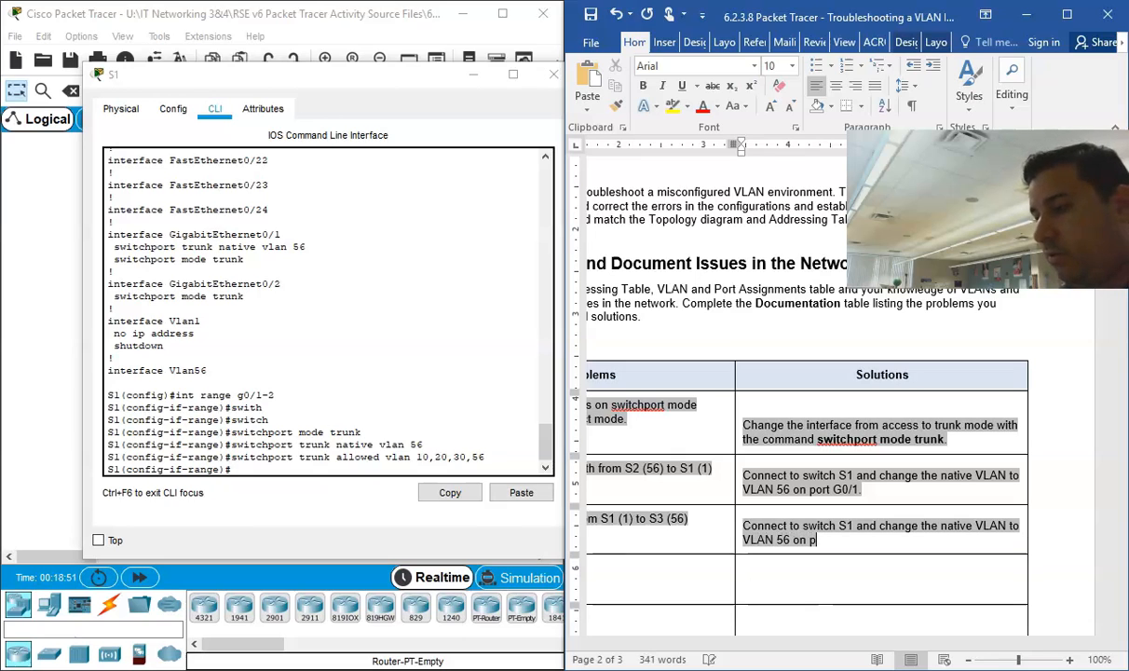
type("ort G0/2")
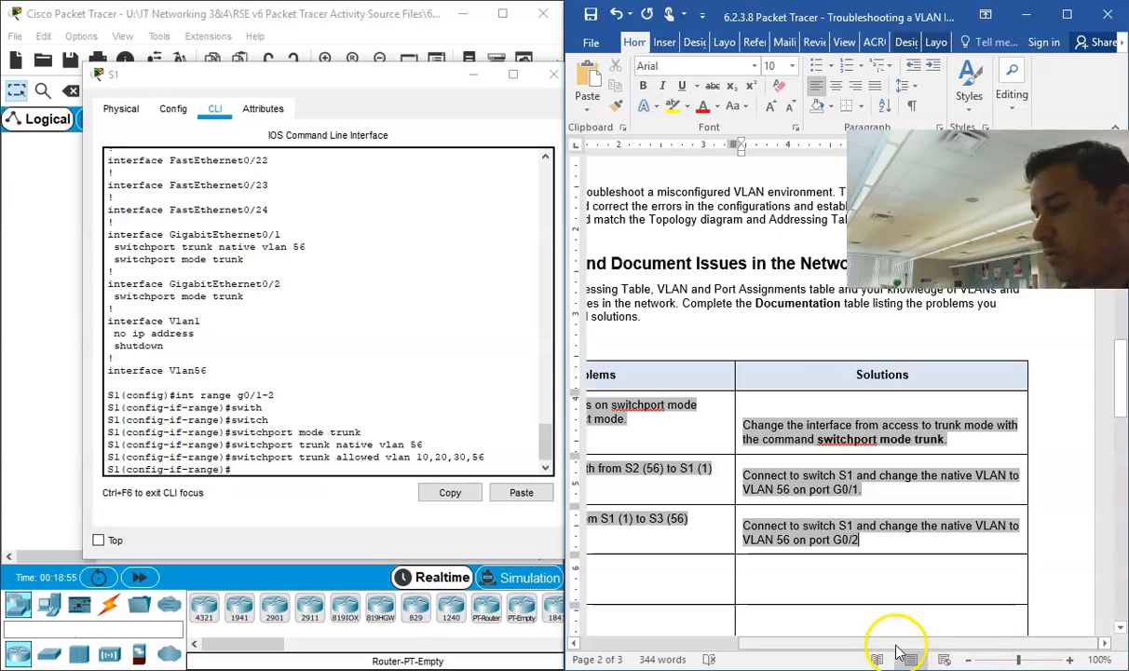
Step: Switch back to Packet Tracer, minimize the PT Activity window, and move S1's window off the topology
left_click_drag(895, 645, 727, 643)
scroll(704, 596, "down", 2)
left_click(314, 435)
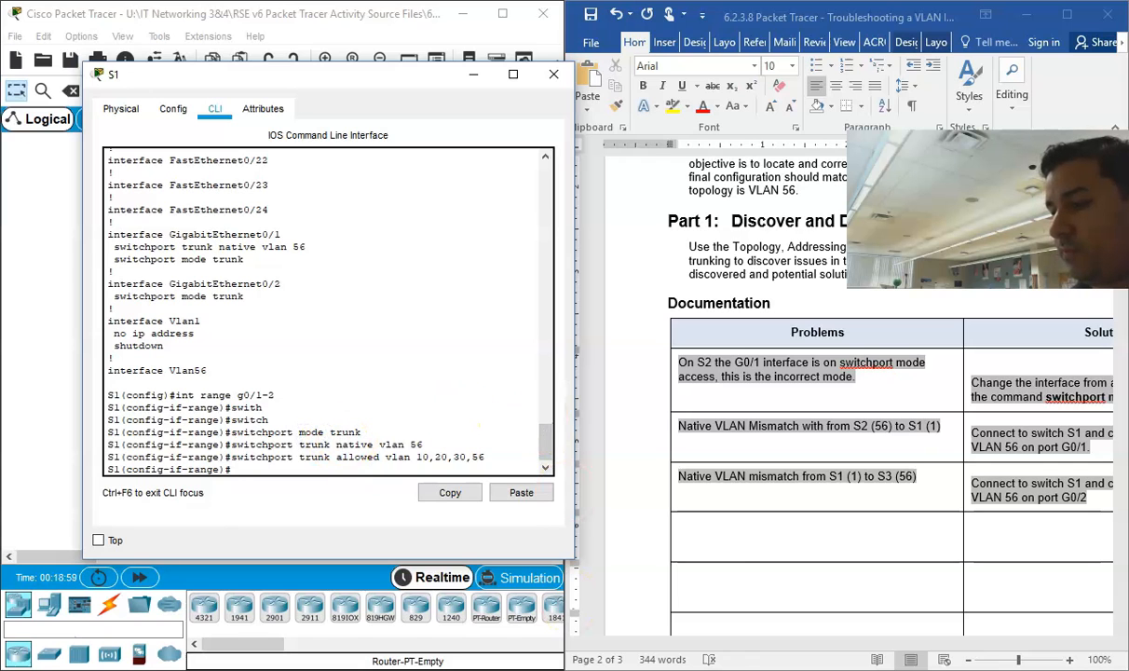
mouse_move(549, 667)
left_click(443, 630)
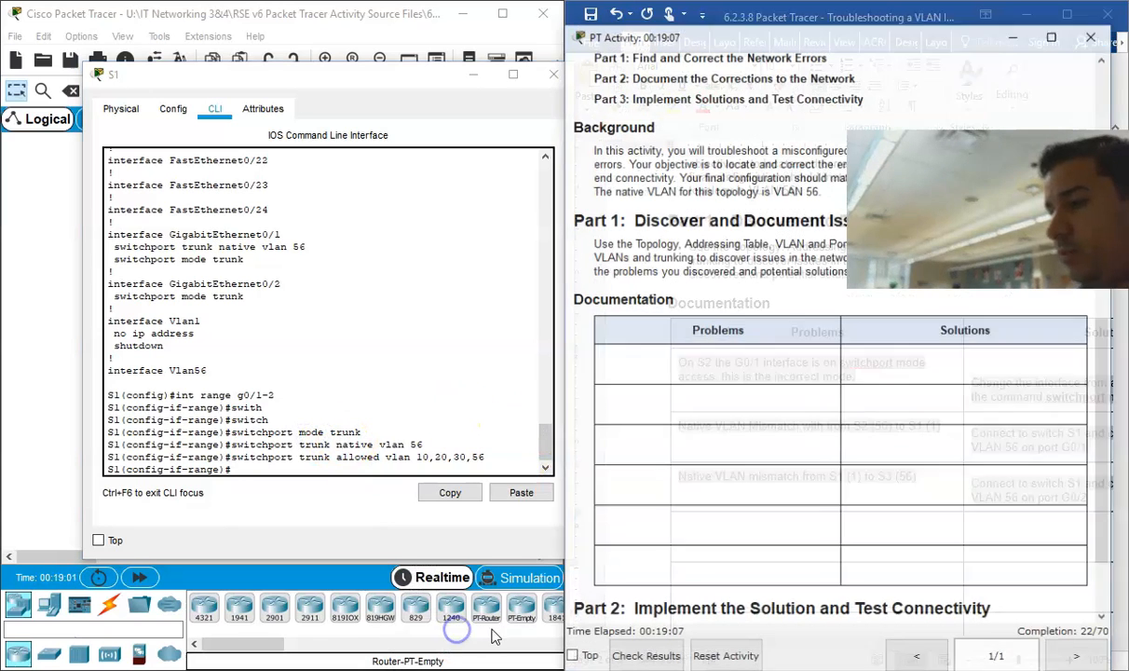
left_click(1083, 606)
left_click(1029, 13)
left_click_drag(315, 86, 637, 24)
left_click(552, 384)
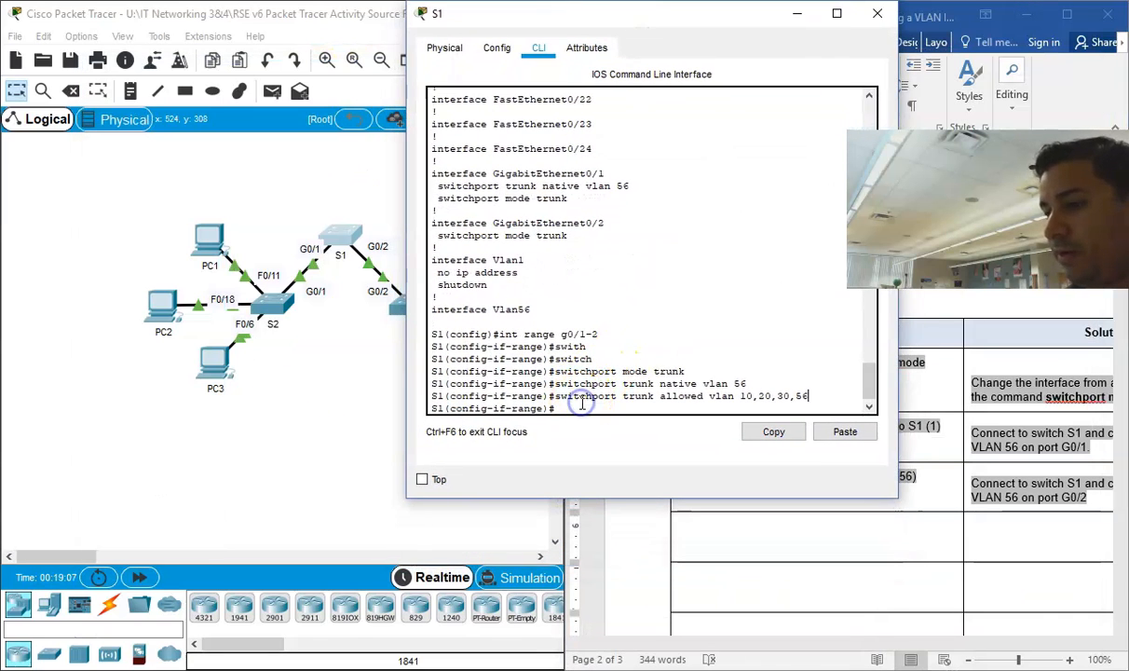
Step: Leave S1's interface range configuration mode with "exit"
key("Return")
key("Return")
type("exit")
Step: Display S1's VLAN table with "do show vlan", widen the window, examine the ports assigned to VLAN 1, and page to the end
key("Return")
key("Return")
key("Return")
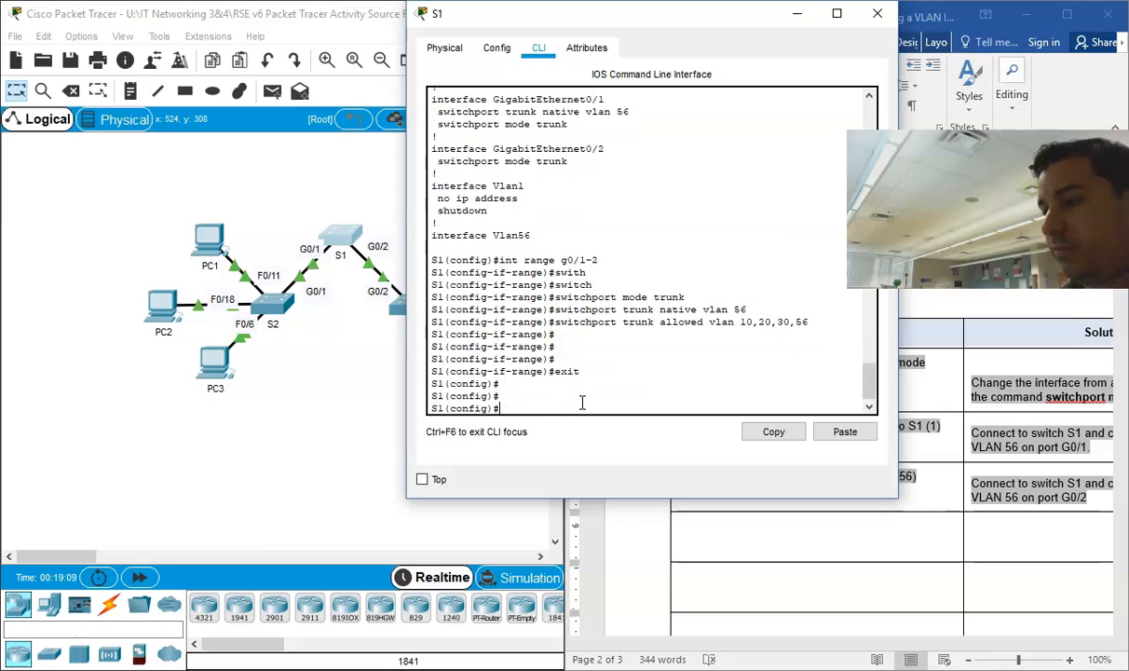
type("do show vlan")
key("Return")
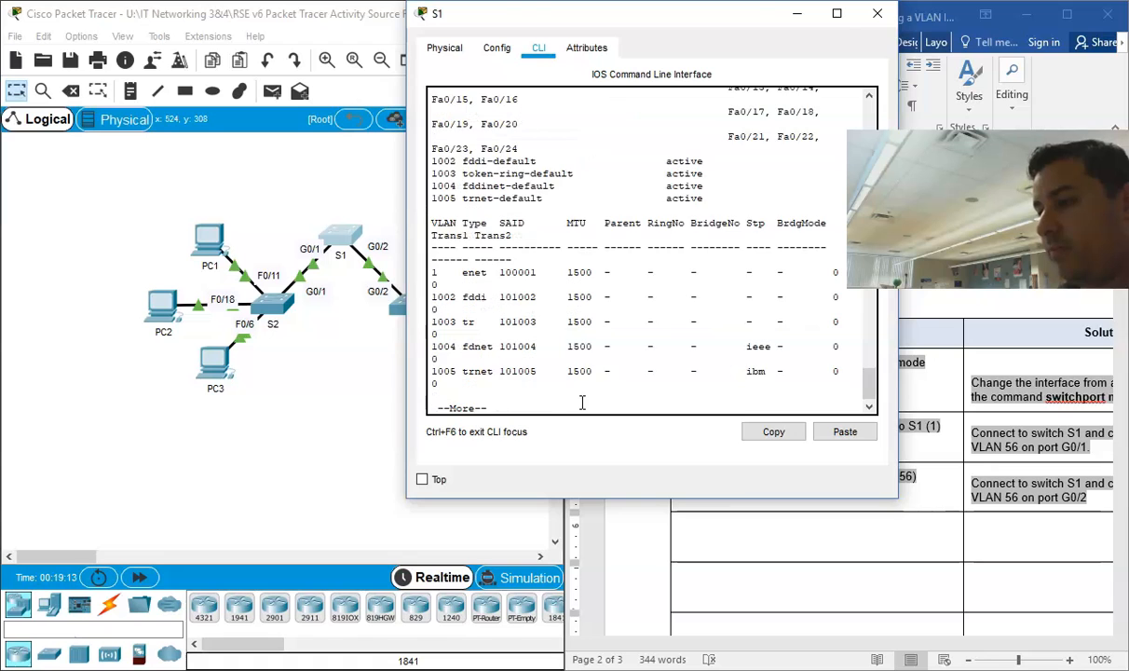
key("Return")
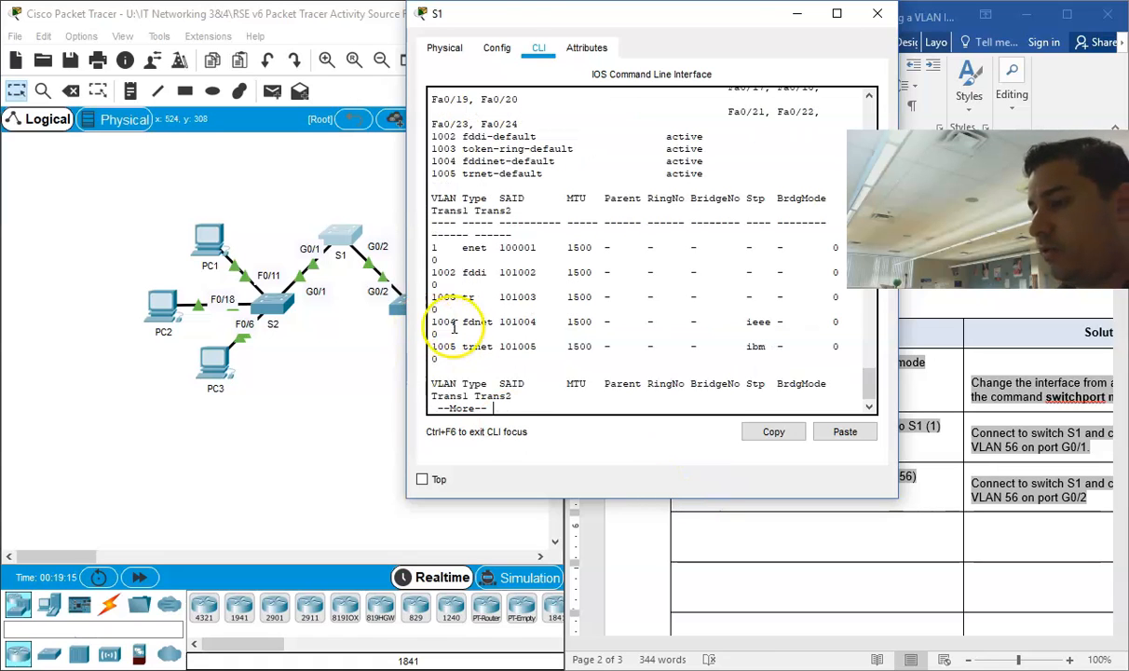
left_click_drag(406, 222, 172, 202)
left_click_drag(200, 158, 688, 224)
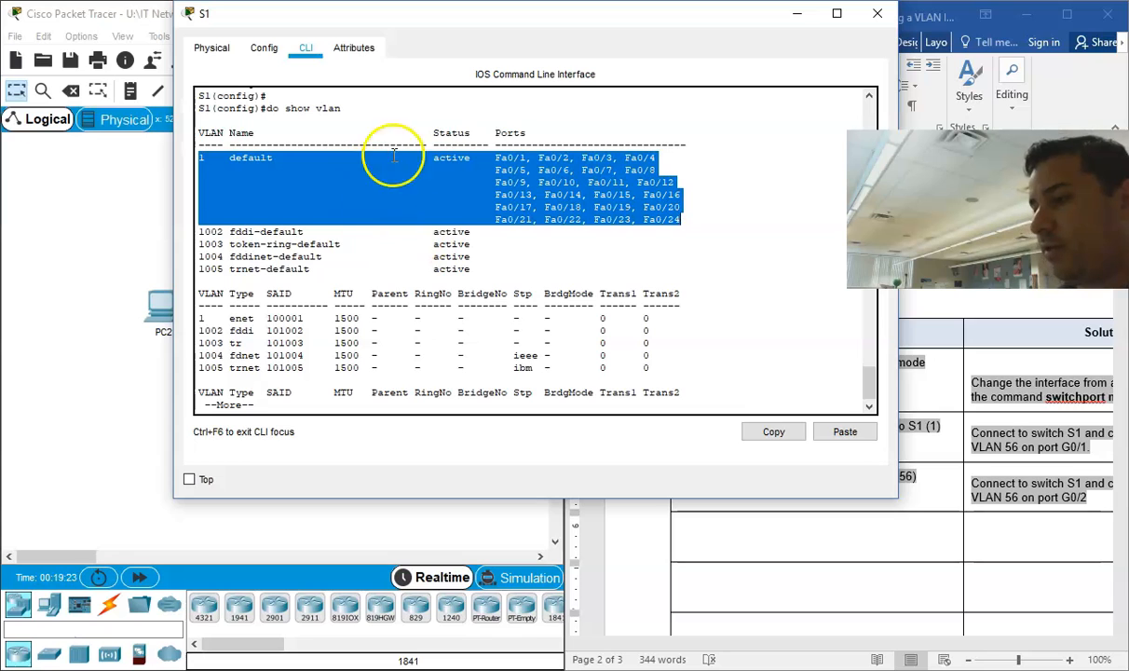
left_click(601, 234)
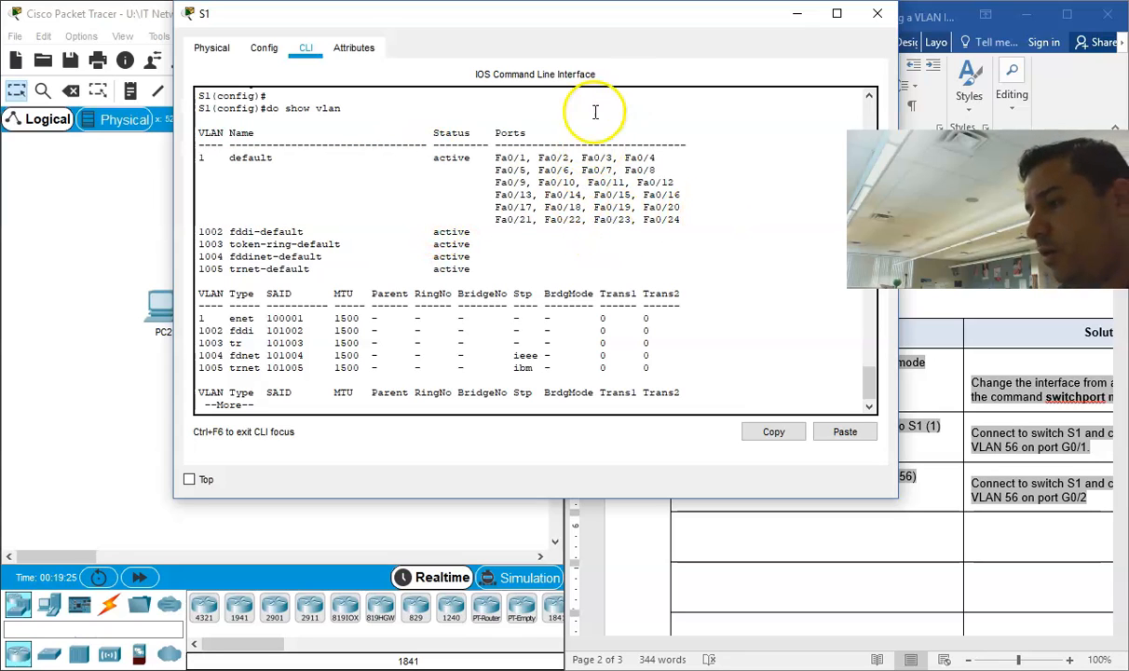
key("Return")
key("Return")
key("Return")
key("Return")
key("Return")
key("Return")
key("Return")
key("Return")
key("Return")
key("Return")
key("Return")
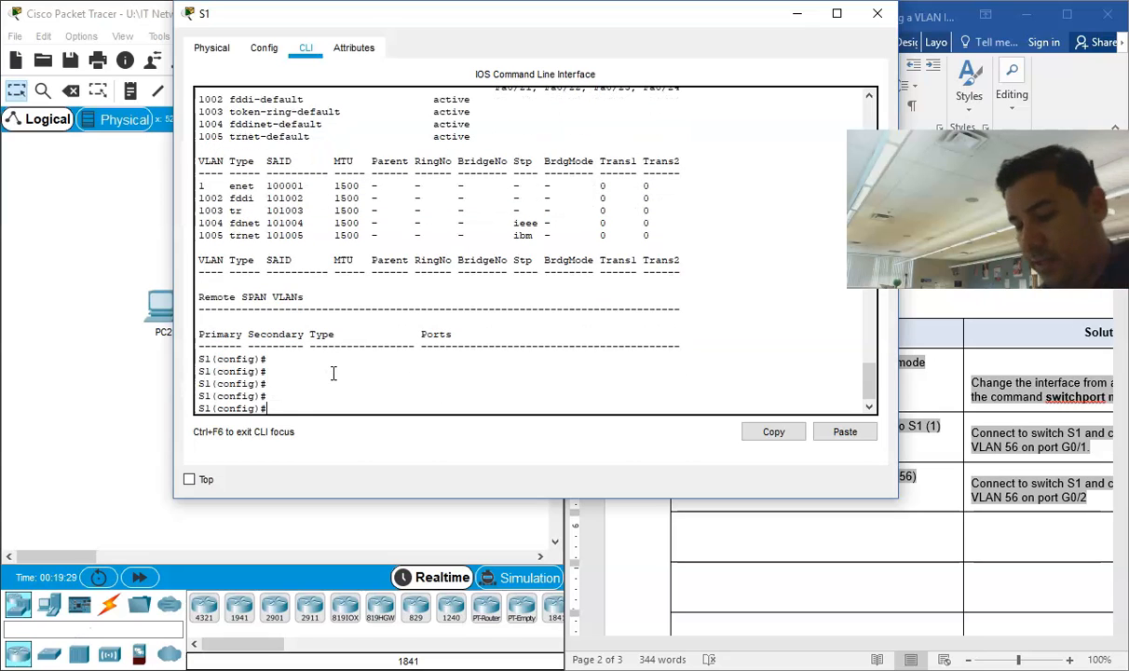
Step: Create VLAN 56 on S1 and bring the Word document's VLAN and Port Assignments table into view beside the CLI window
type("vlan 56")
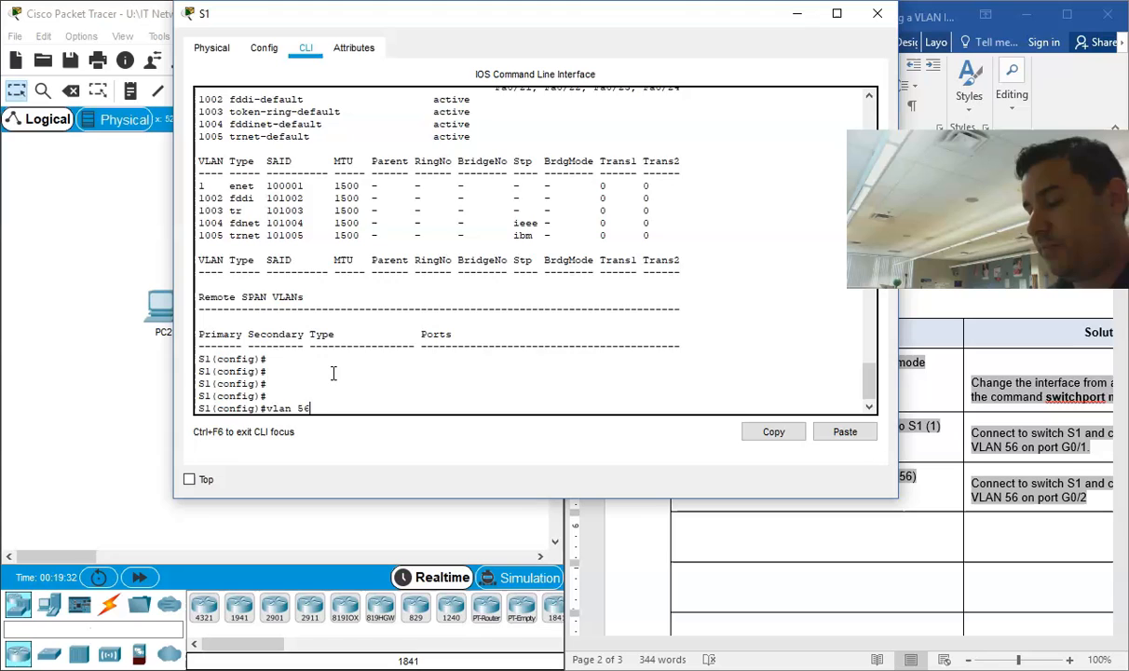
key("Return")
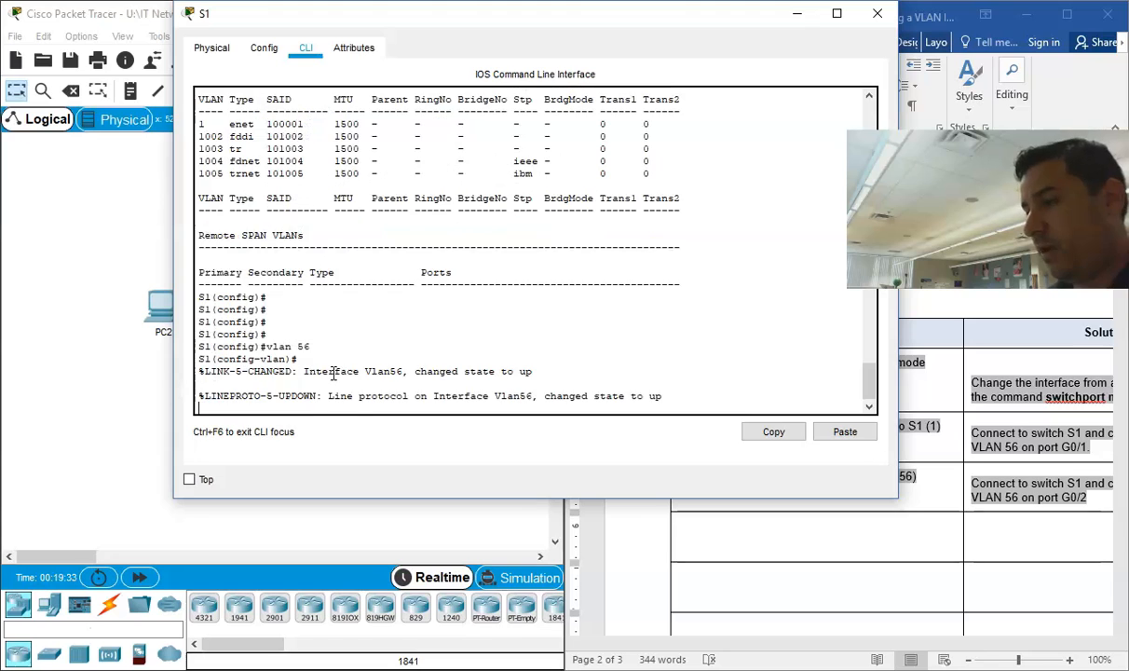
left_click_drag(646, 10, 394, 21)
scroll(685, 335, "up", 15)
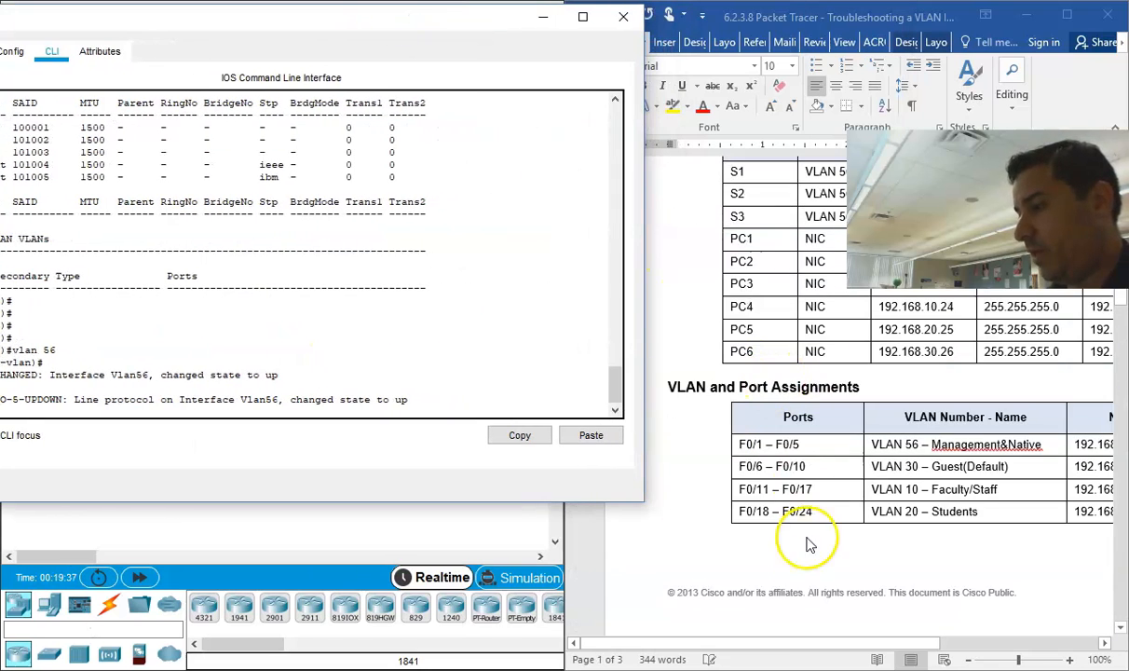
left_click_drag(811, 643, 880, 650)
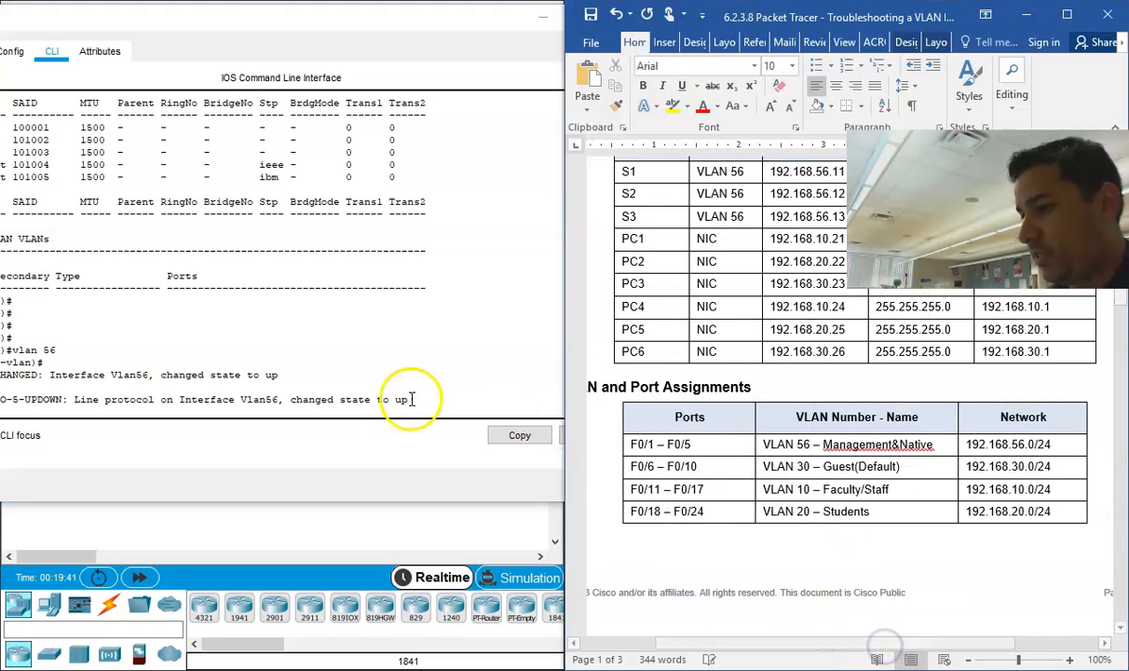
left_click(244, 21)
left_click_drag(239, 25, 318, 32)
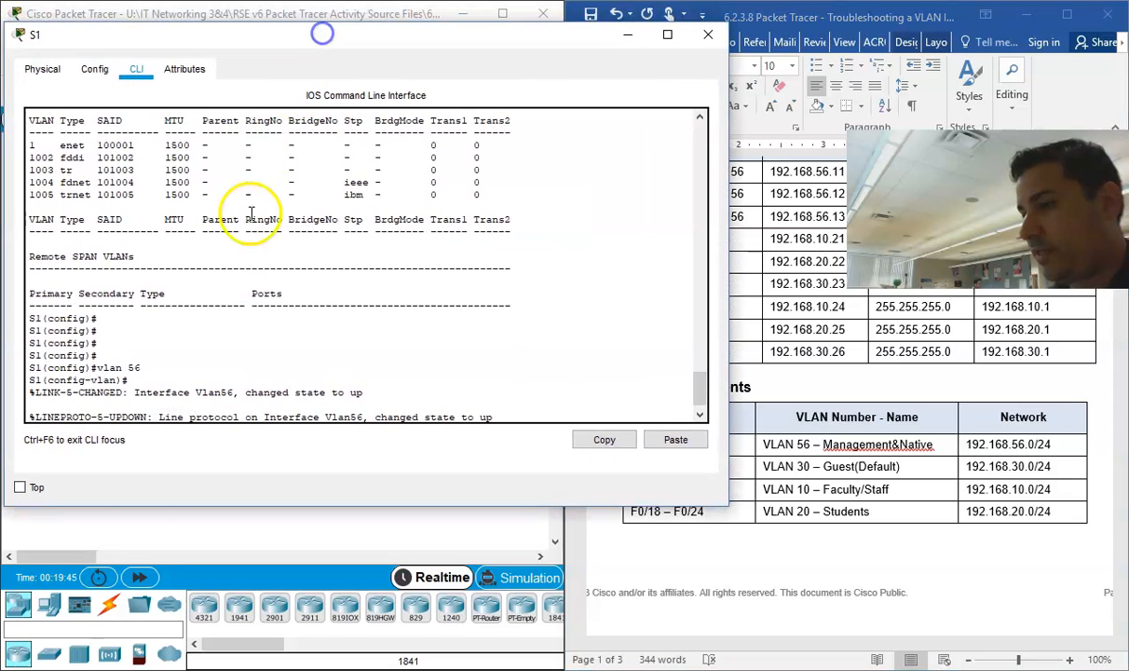
Step: Name VLAN 56 "Management&Native" on S1 and exit its VLAN configuration mode
key("Return")
key("Return")
key("Return")
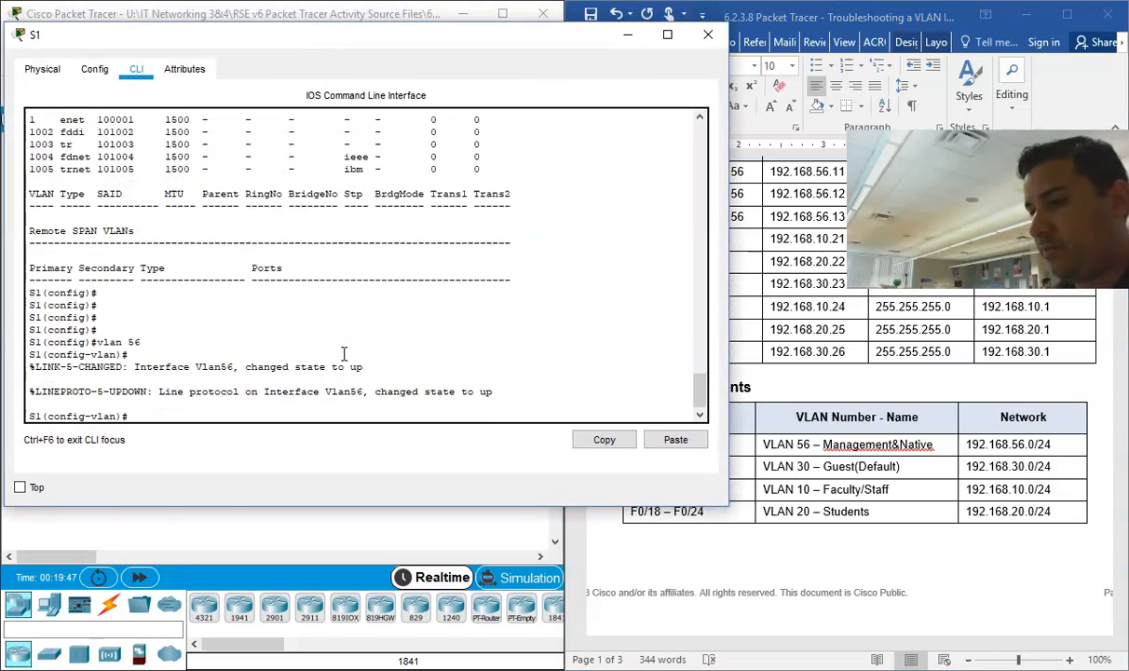
type("name Management")
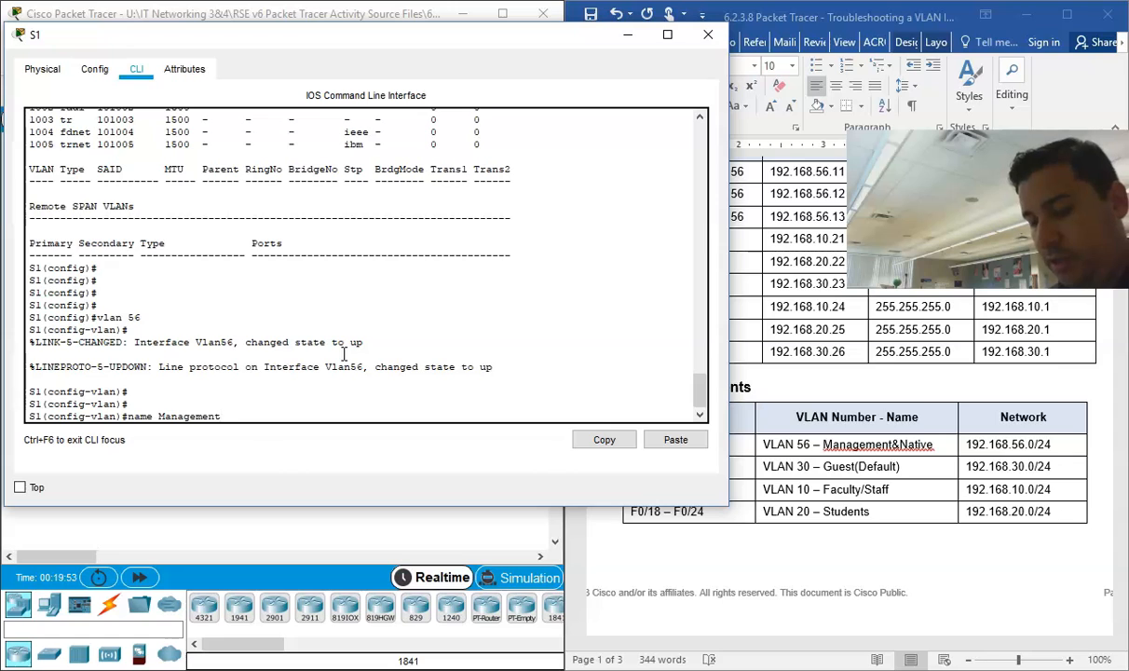
key("BackSpace")
key("BackSpace")
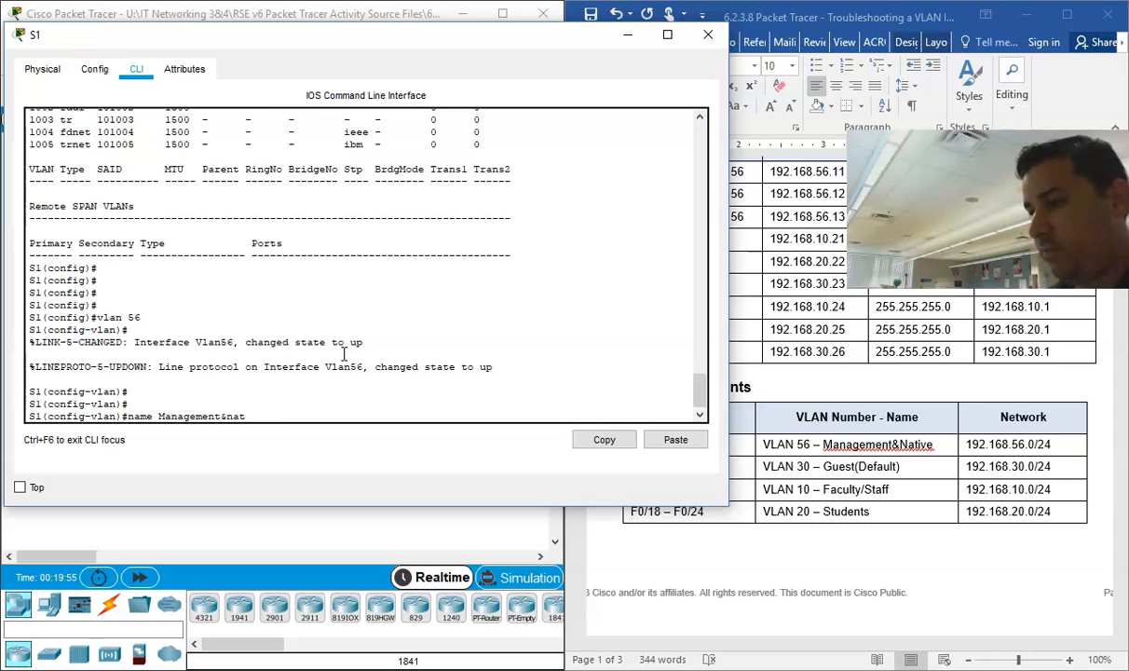
type("ative")
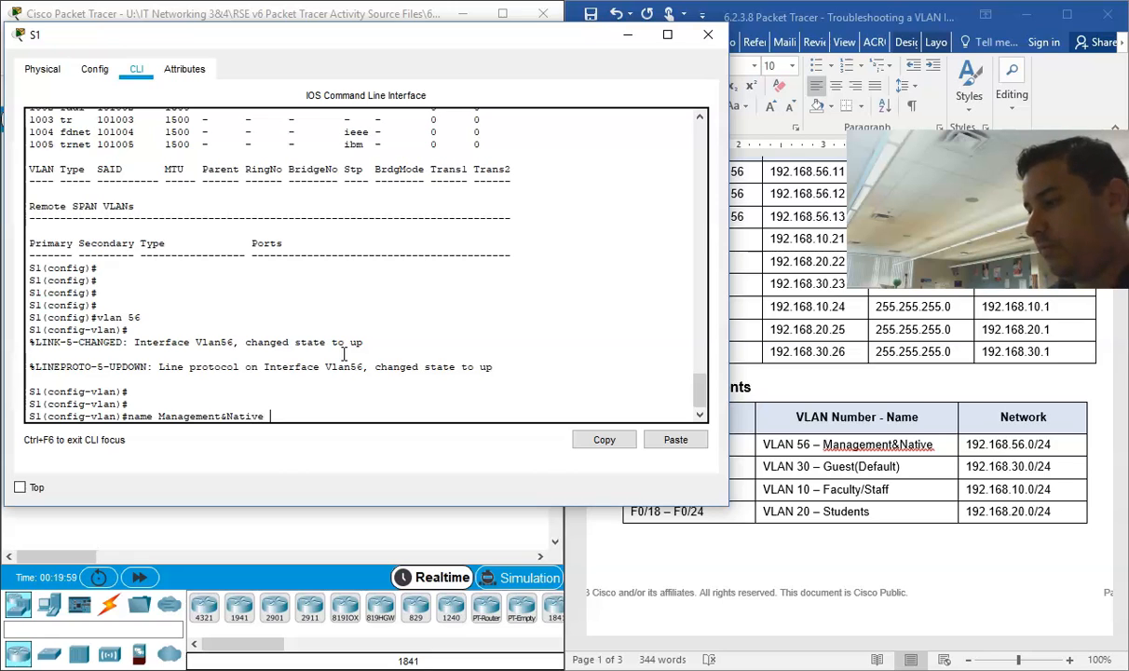
key("Return")
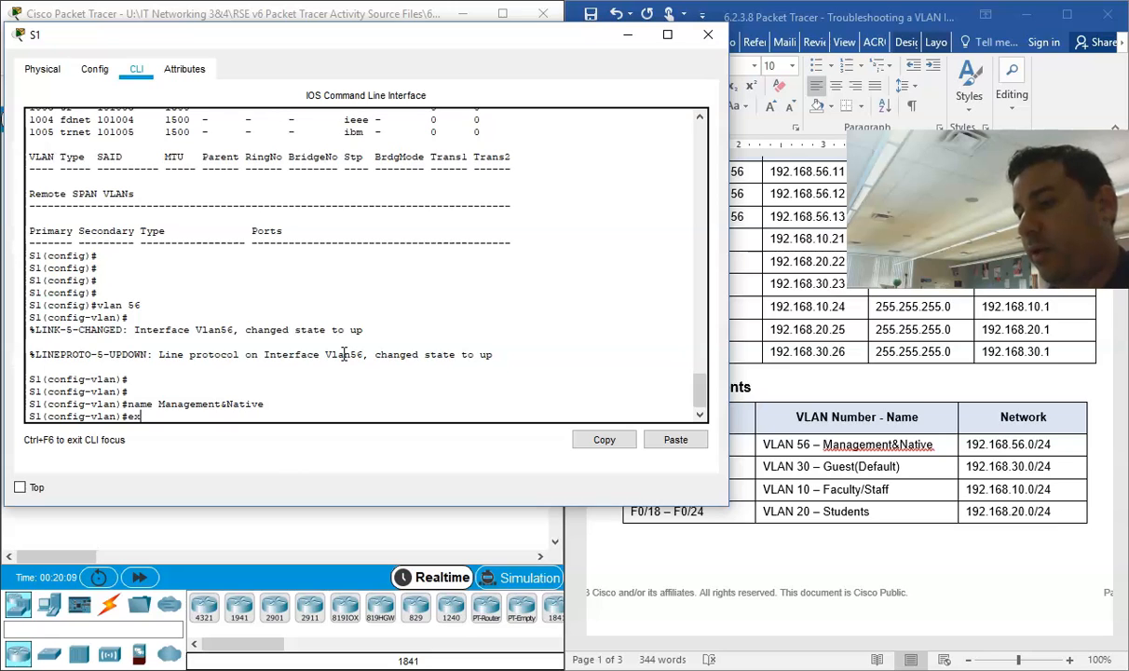
type("it")
key("Return")
Step: Create VLAN 30 on S1 with the name "Guest(Default)" and exit its VLAN configuration mode
type("v")
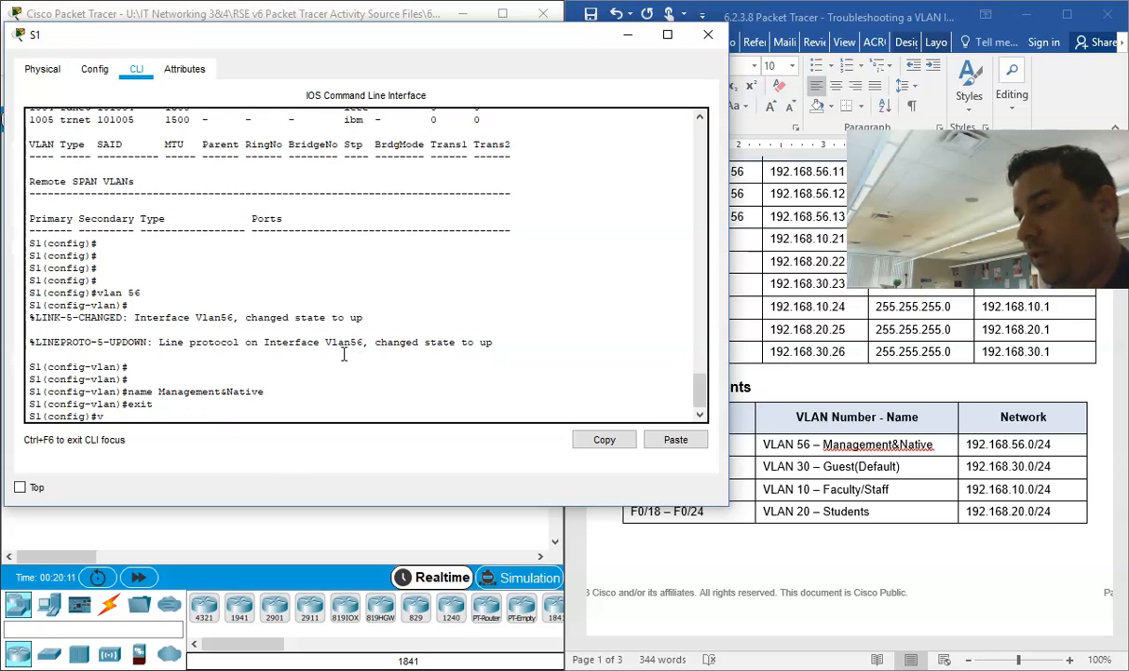
type("lan")
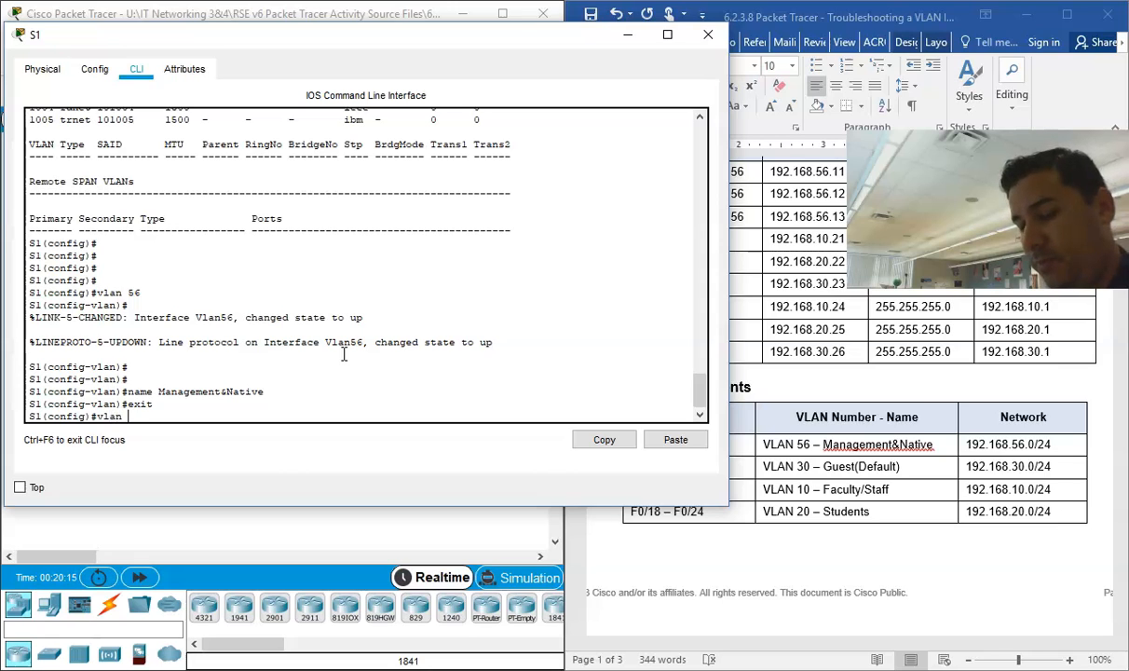
type(" 30")
key("Return")
type("name Guest")
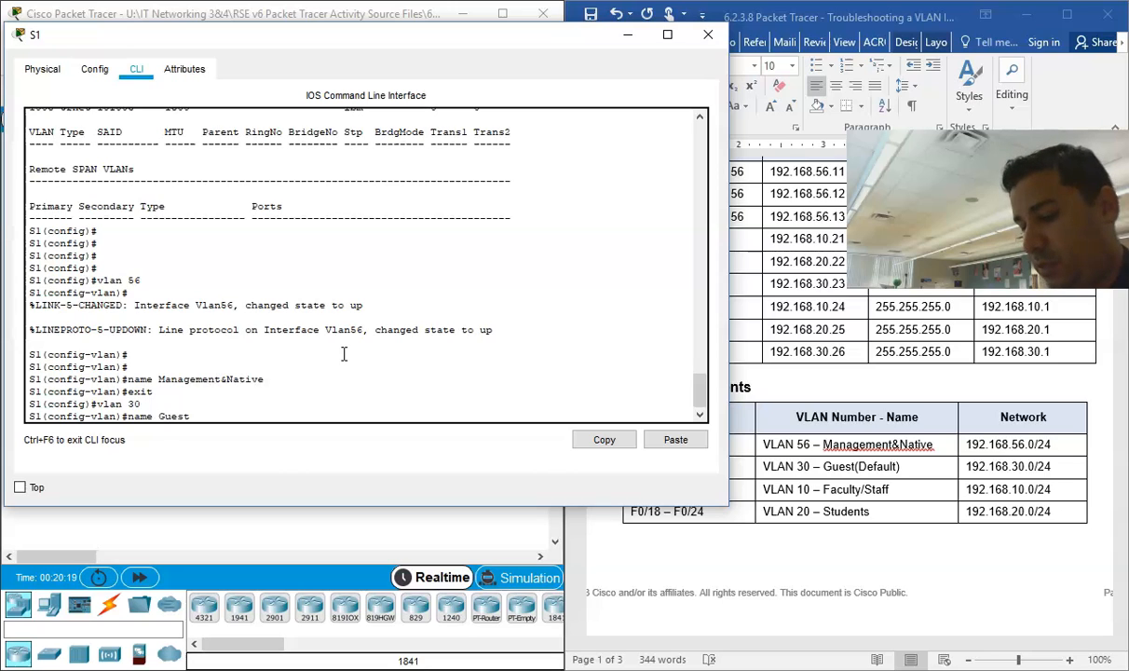
type("(Default)")
key("Return")
type("exit")
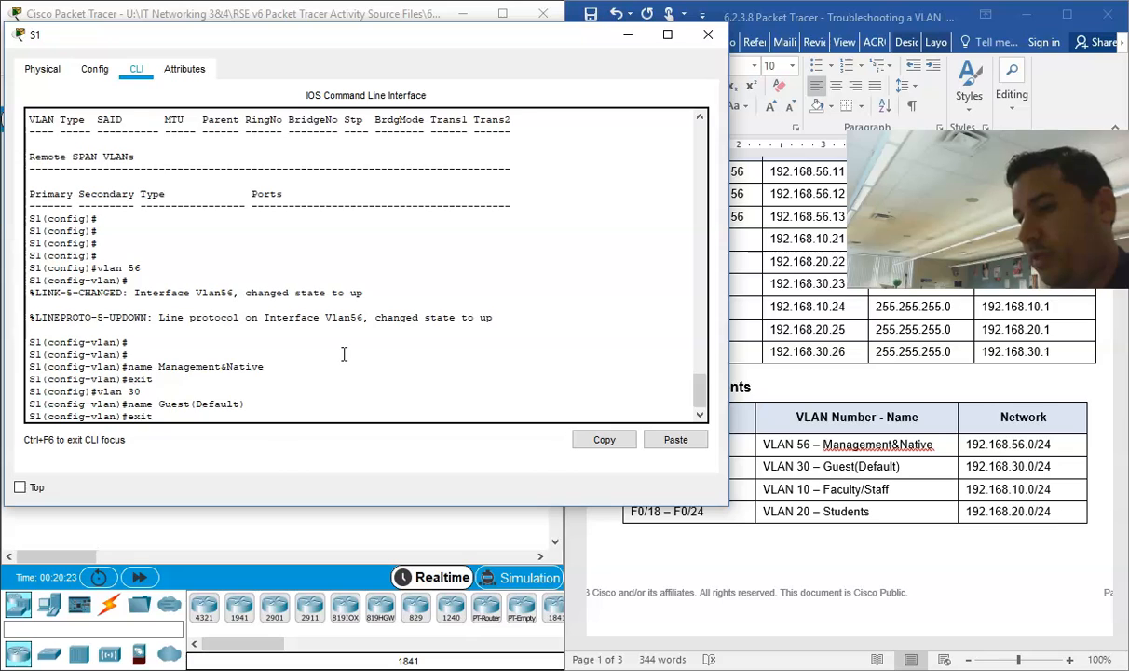
key("Return")
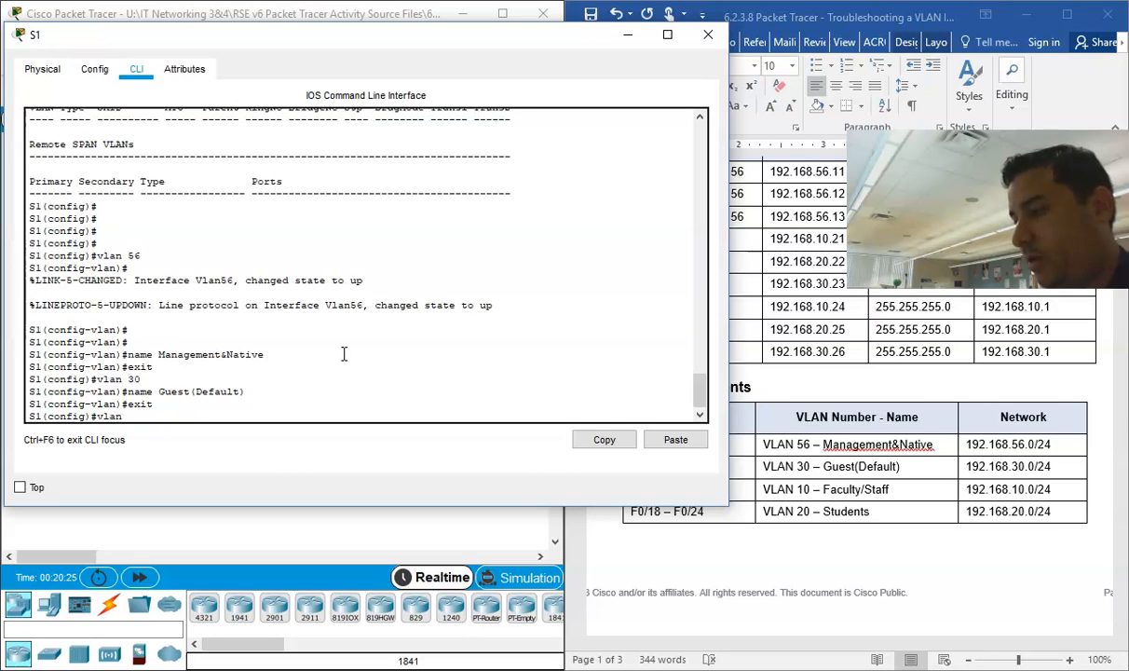
Step: Create VLAN 10 on S1 with the name "Faculty/Staff" and exit its VLAN configuration mode
type("vlan 10")
key("Return")
type("name Fa")
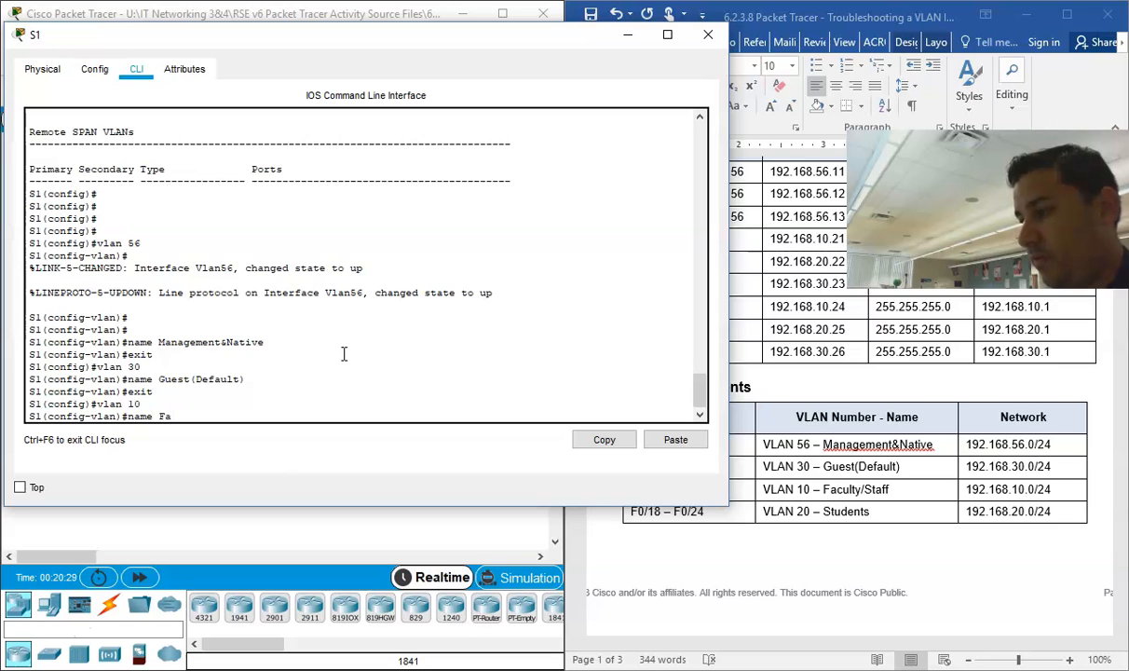
type("culty/")
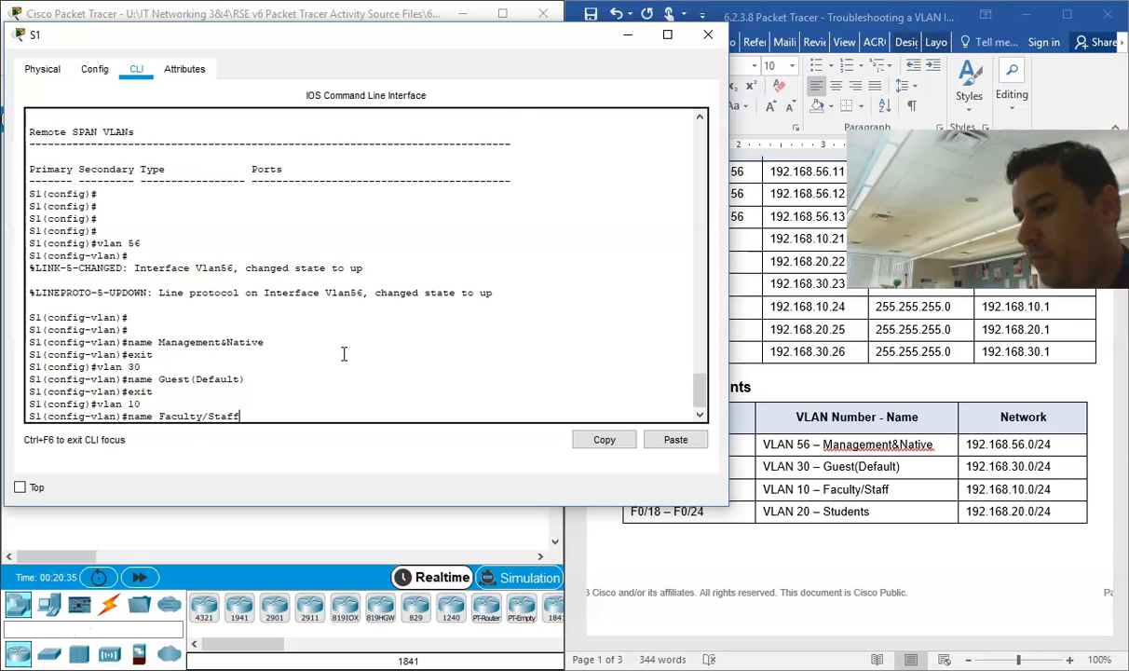
type("Staff")
key("Return")
type("e")
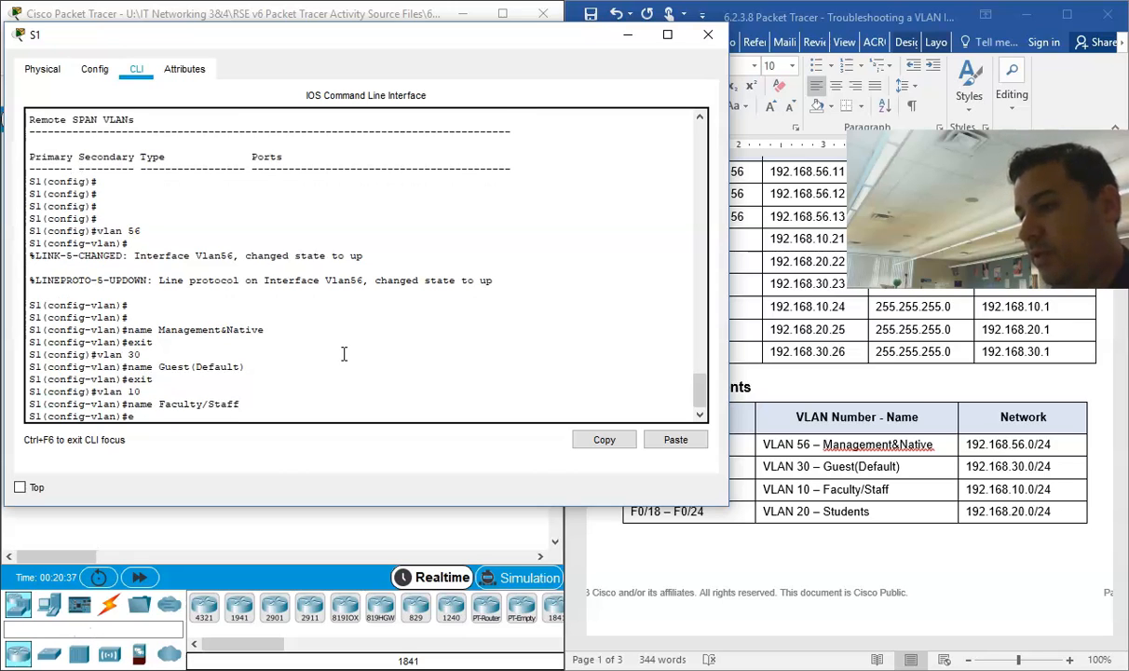
type("xit")
key("Return")
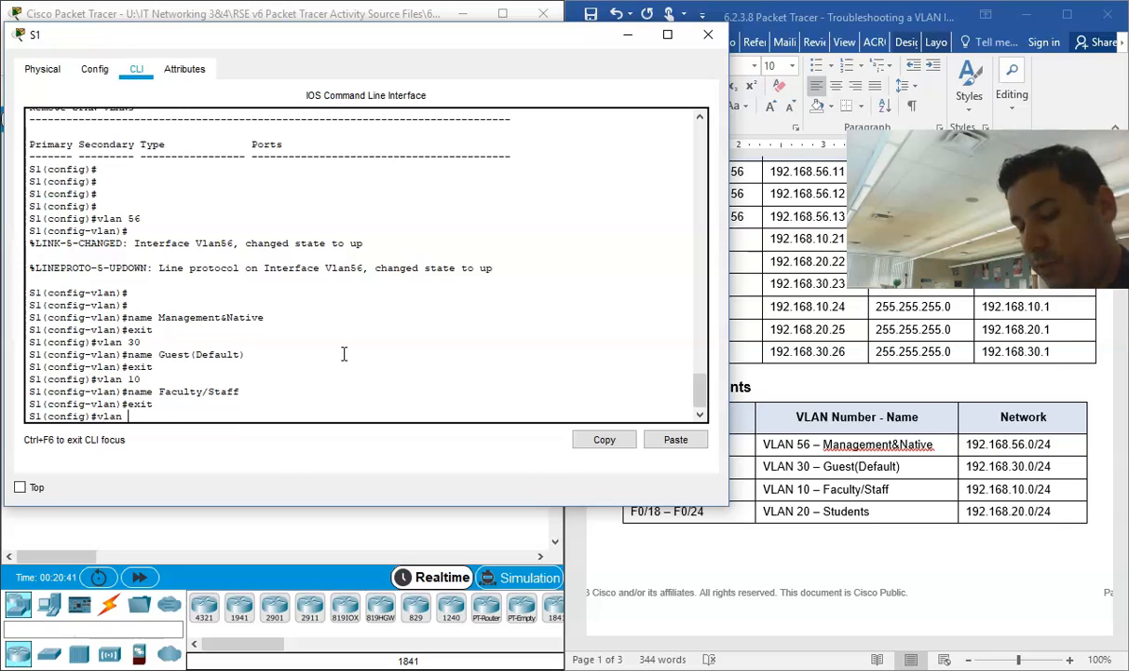
Step: Create VLAN 20 on S1 with the name "Students" and exit its VLAN configuration mode
type("vlan 20")
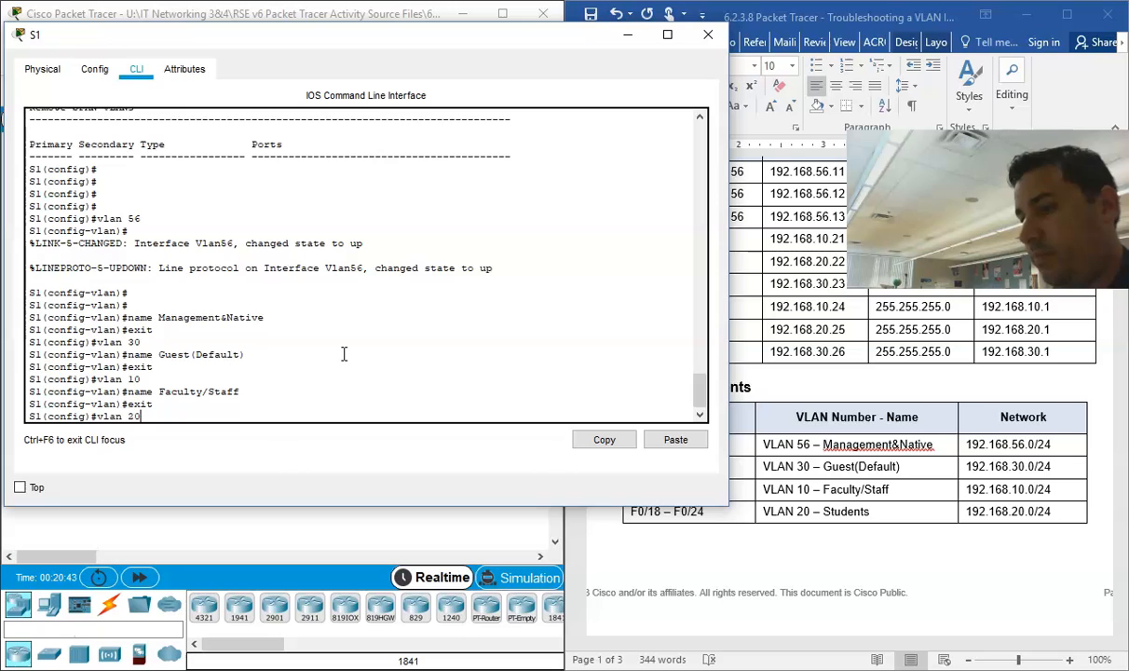
key("Return")
type("name ")
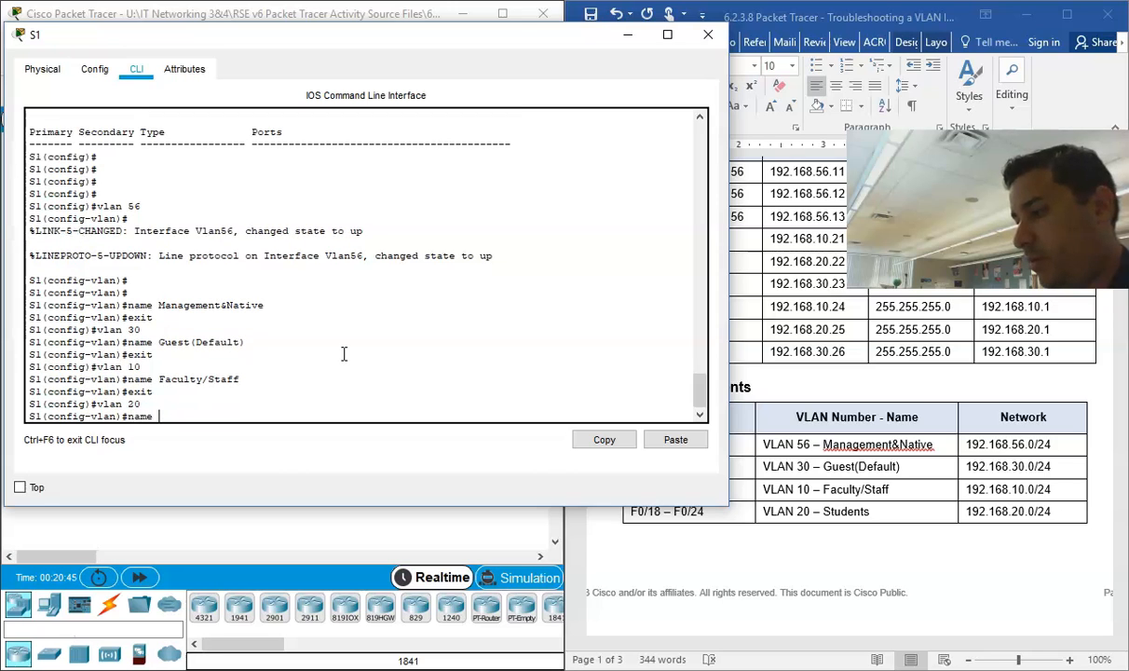
type("Students")
key("Return")
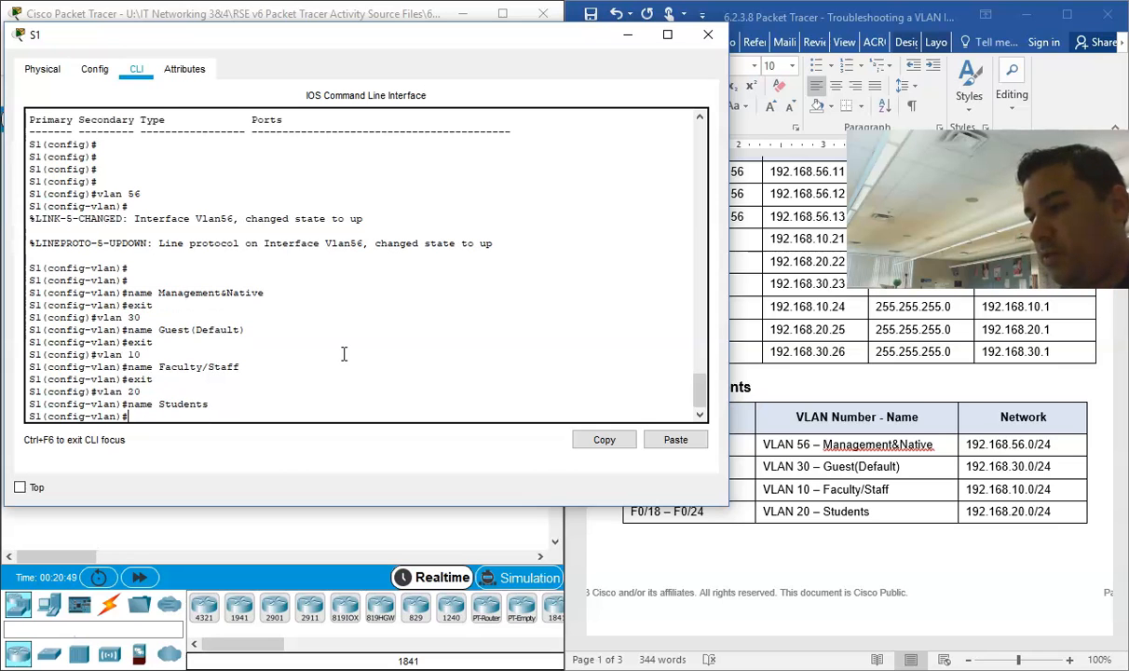
type("exit")
key("Return")
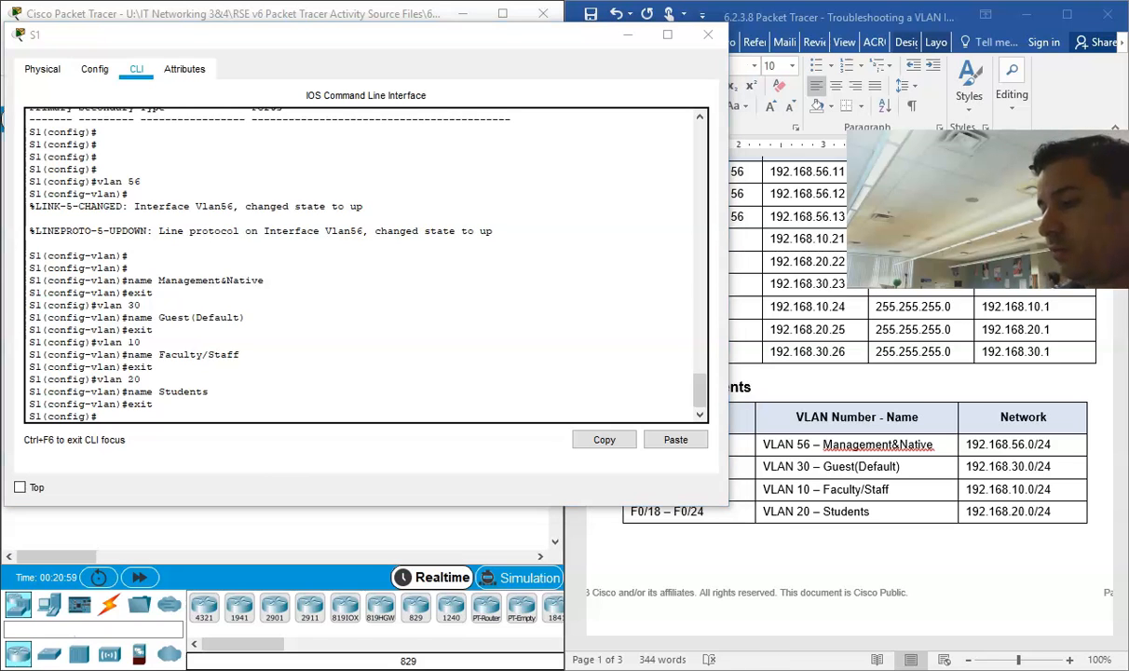
Step: Bring up the PT Activity window, minimize it, and return to the Documentation table in the Word document
mouse_move(549, 663)
left_click(442, 631)
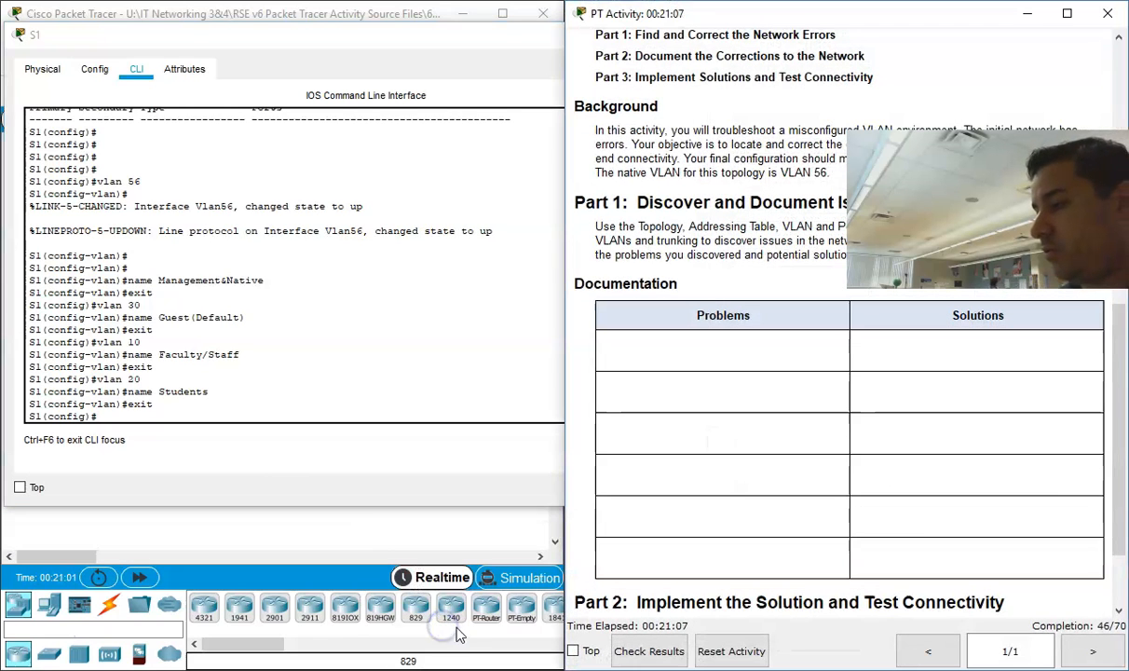
left_click(1026, 13)
left_click(829, 517)
scroll(824, 438, "down", 15)
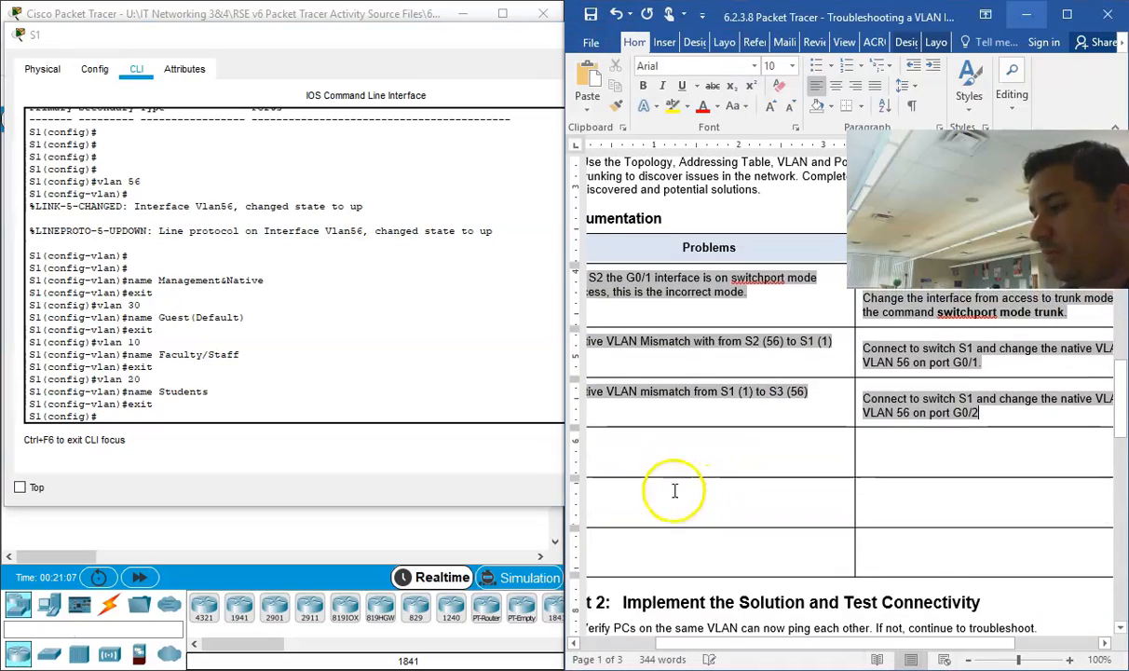
Step: Enter the fourth problem in the Documentation table: "Missing VLANs on Switch S1"
left_click(635, 443)
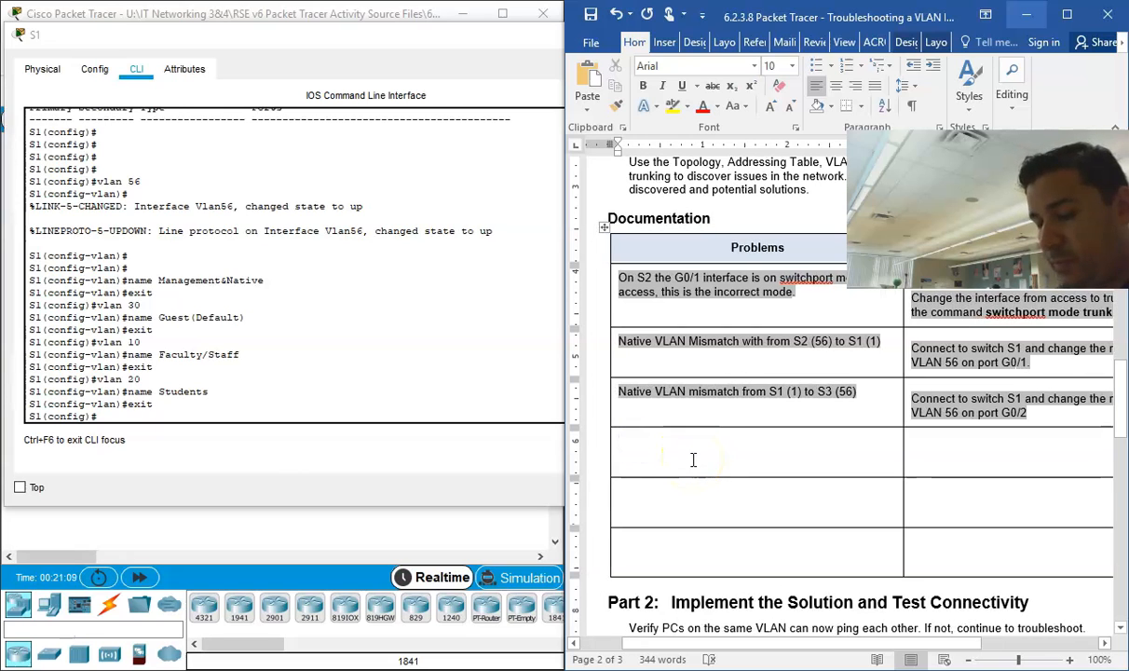
type("Missing Vlans")
key("BackSpace")
key("BackSpace")
key("BackSpace")
key("BackSpace")
type("L")
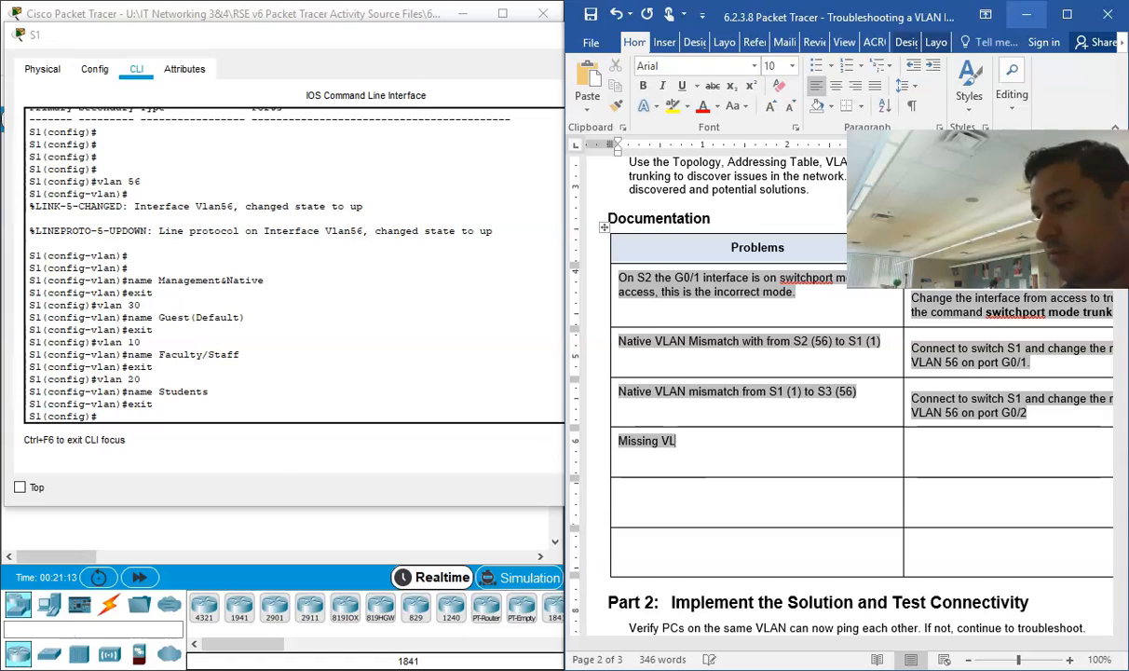
type("ANs on Switch S1")
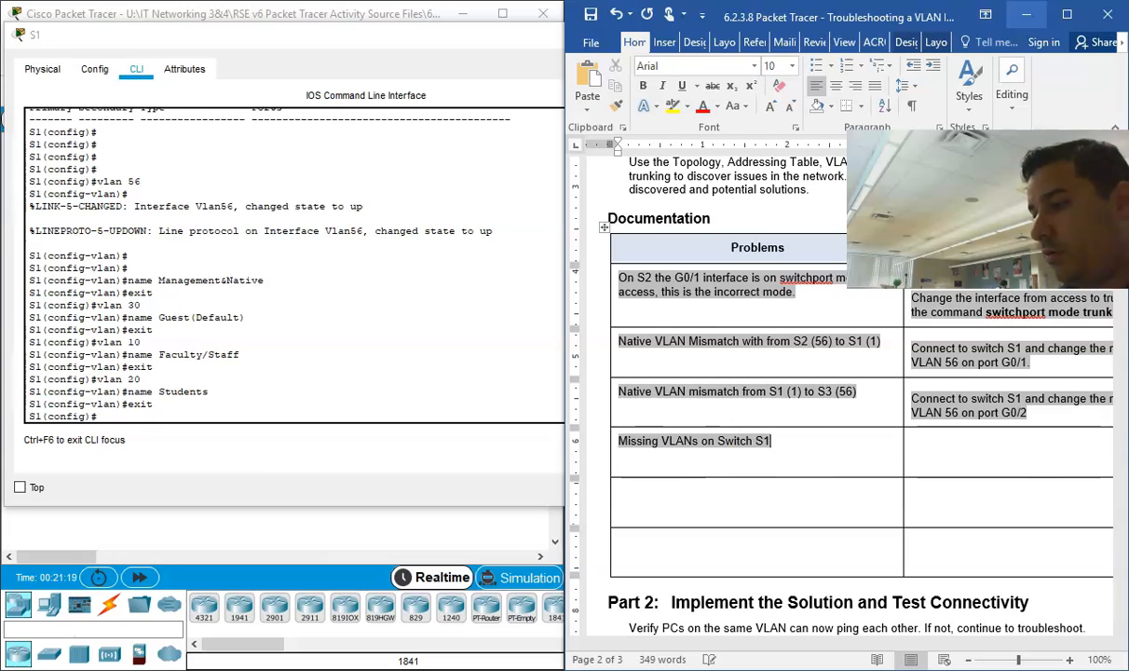
Step: Begin the fourth solution in the Documentation table with "Created VLANs and named them on S1 using the"
left_click(996, 452)
type("C")
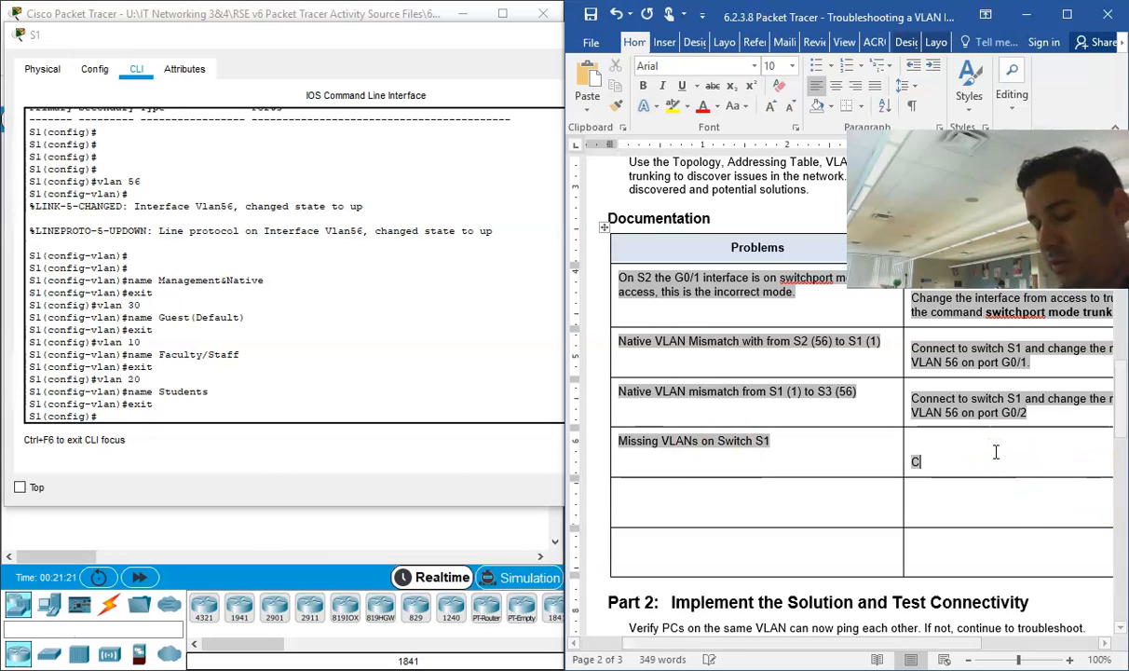
type("reated VLANs")
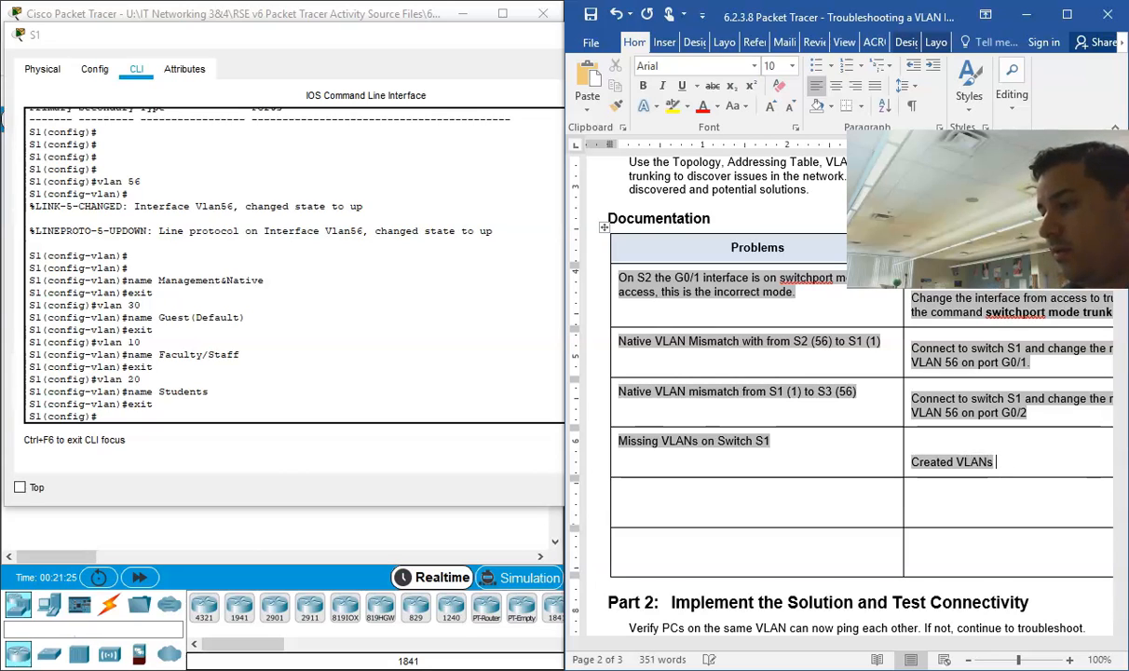
type(" and name")
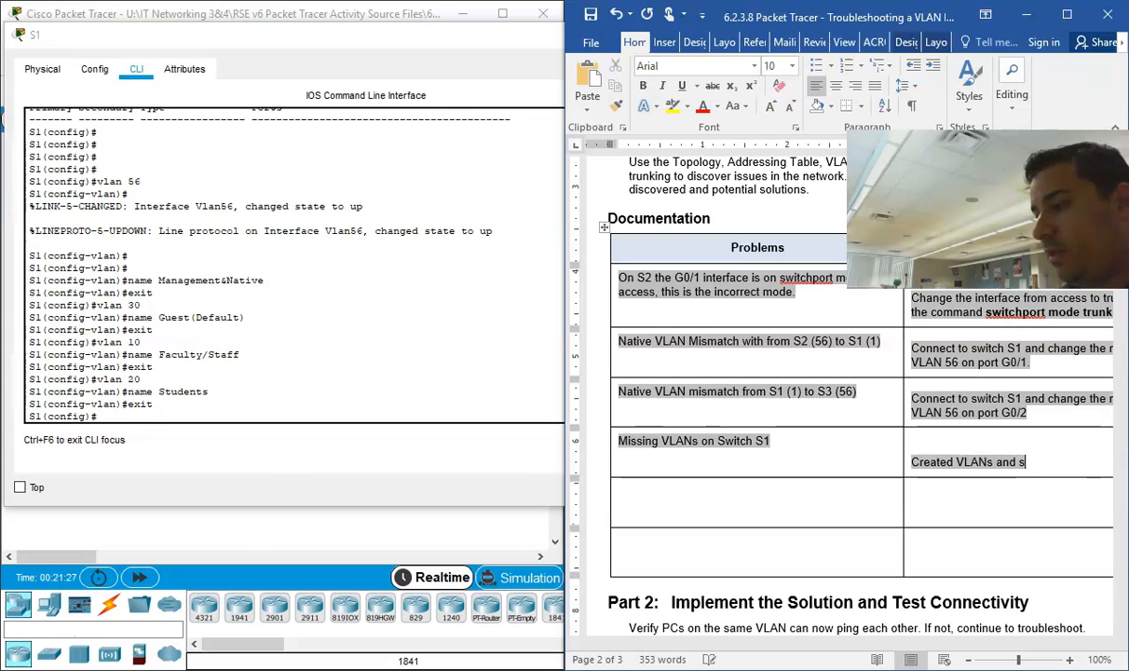
type("d them")
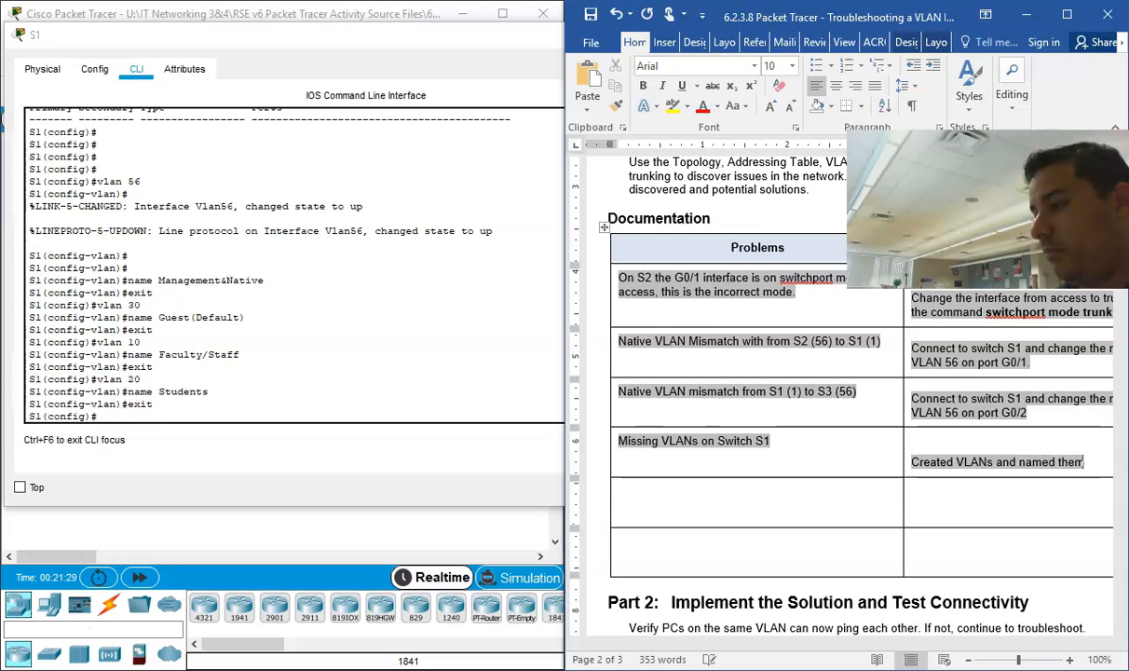
type(" on S1")
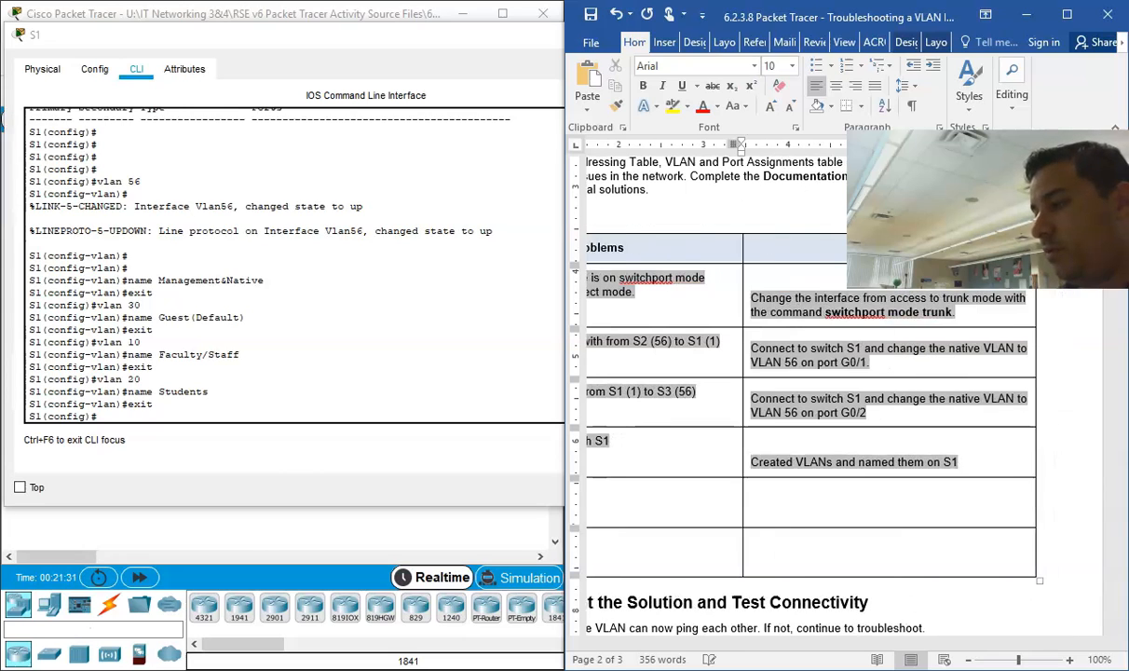
type(" using the")
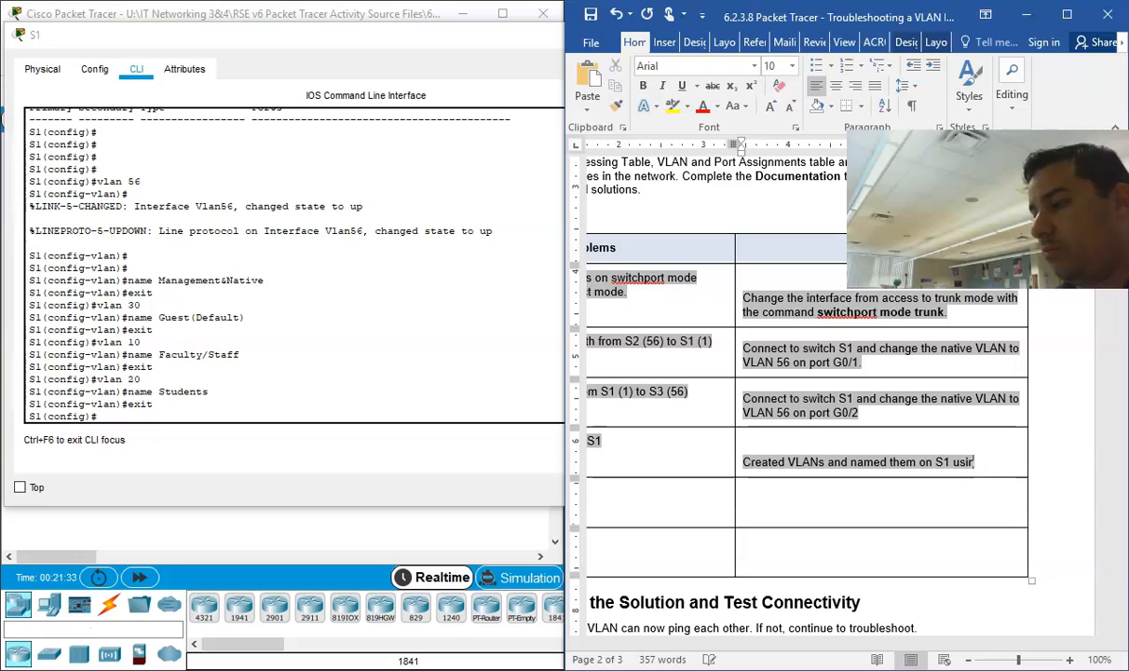
Step: Complete the fourth solution with the command "vlan(vlanID)" in bold, followed by "Command." in regular text
key("ctrl+b")
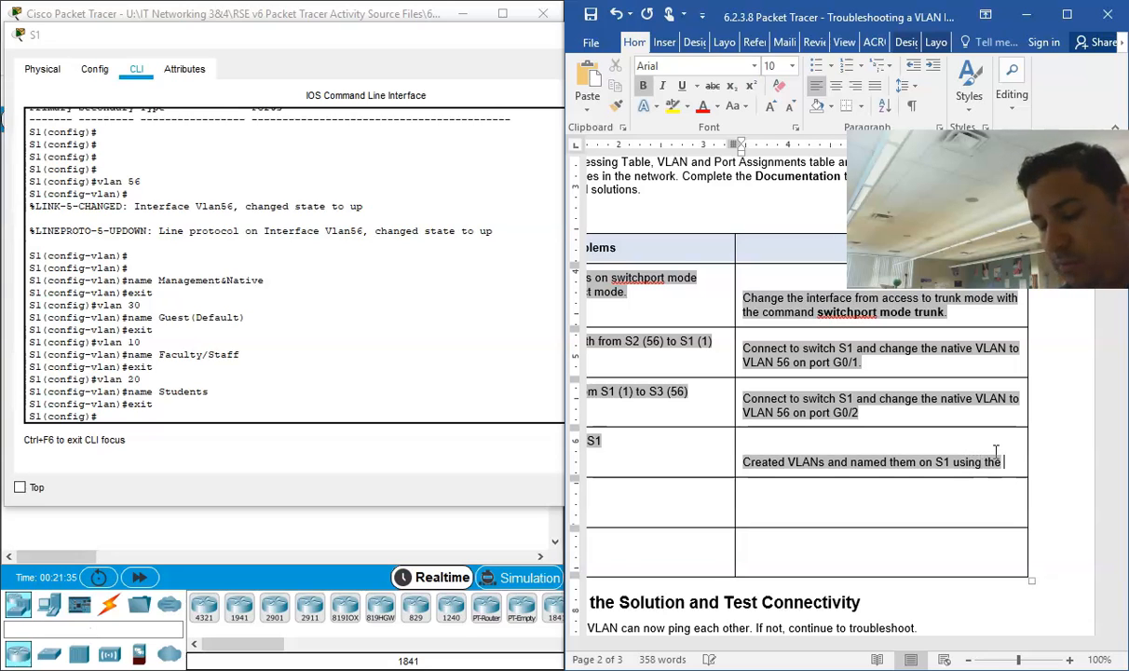
type("VL")
key("BackSpace")
key("BackSpace")
type("vlan(vlanid")
key("BackSpace")
key("BackSpace")
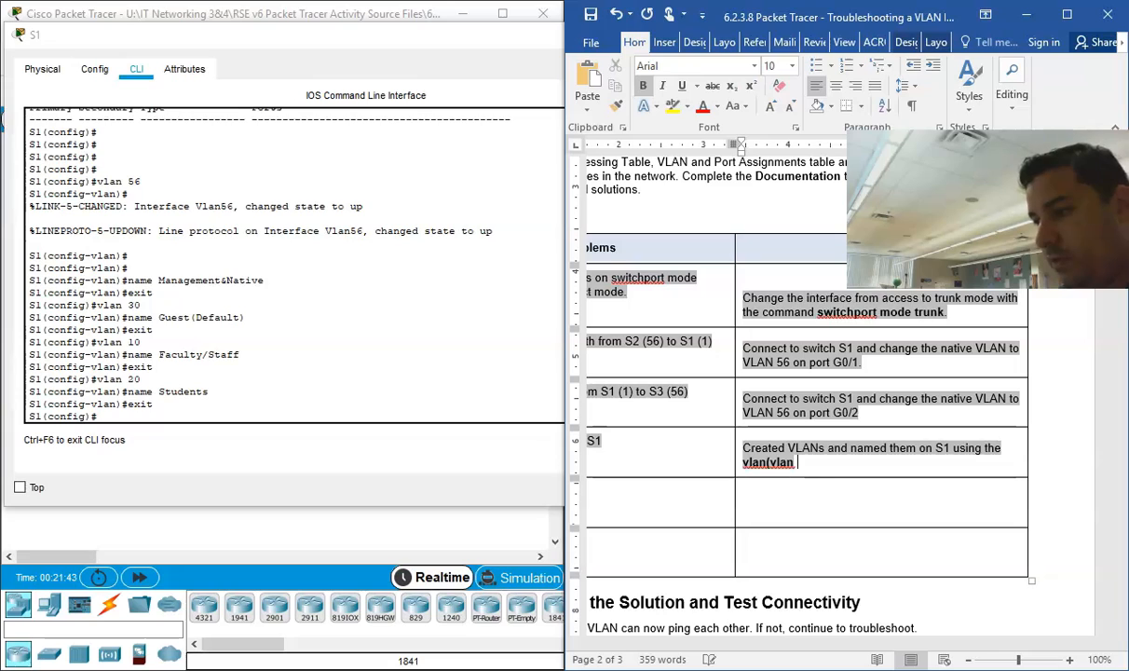
type("ID co")
key("BackSpace")
key("BackSpace")
key("BackSpace")
type(")")
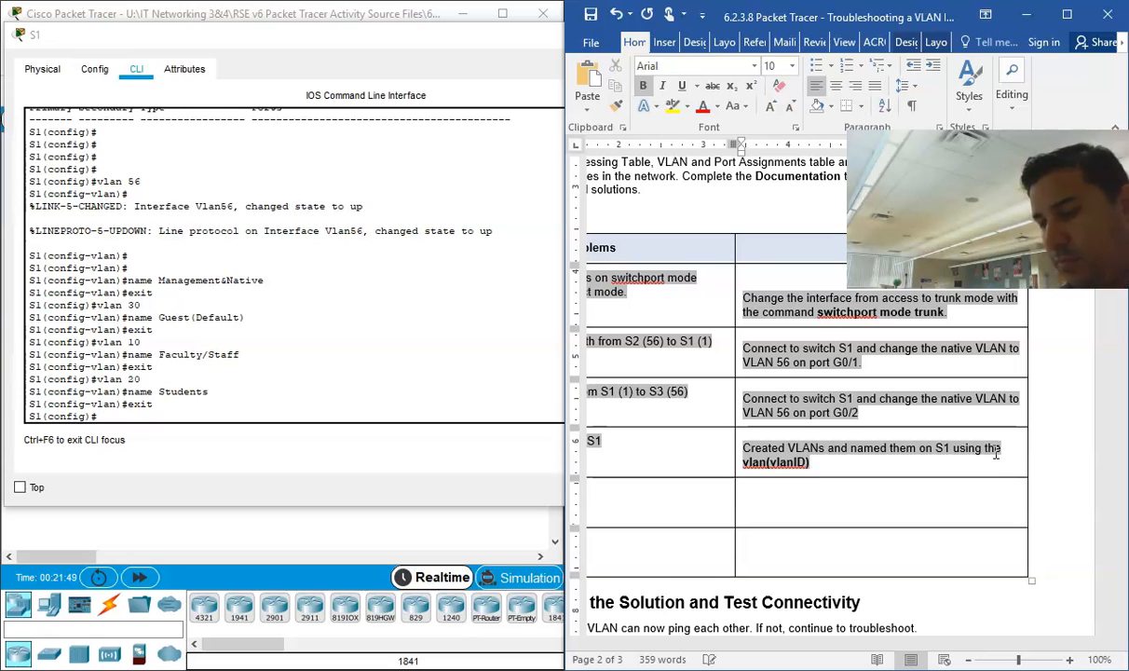
key("ctrl+b")
type("Command.")
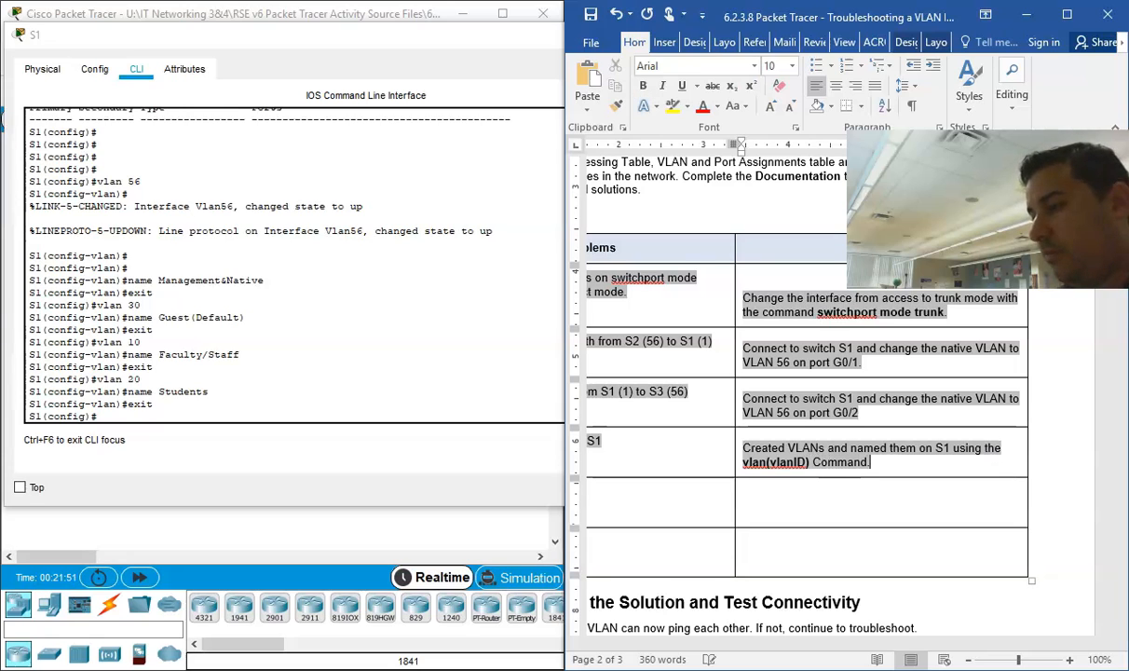
left_click_drag(750, 645, 638, 650)
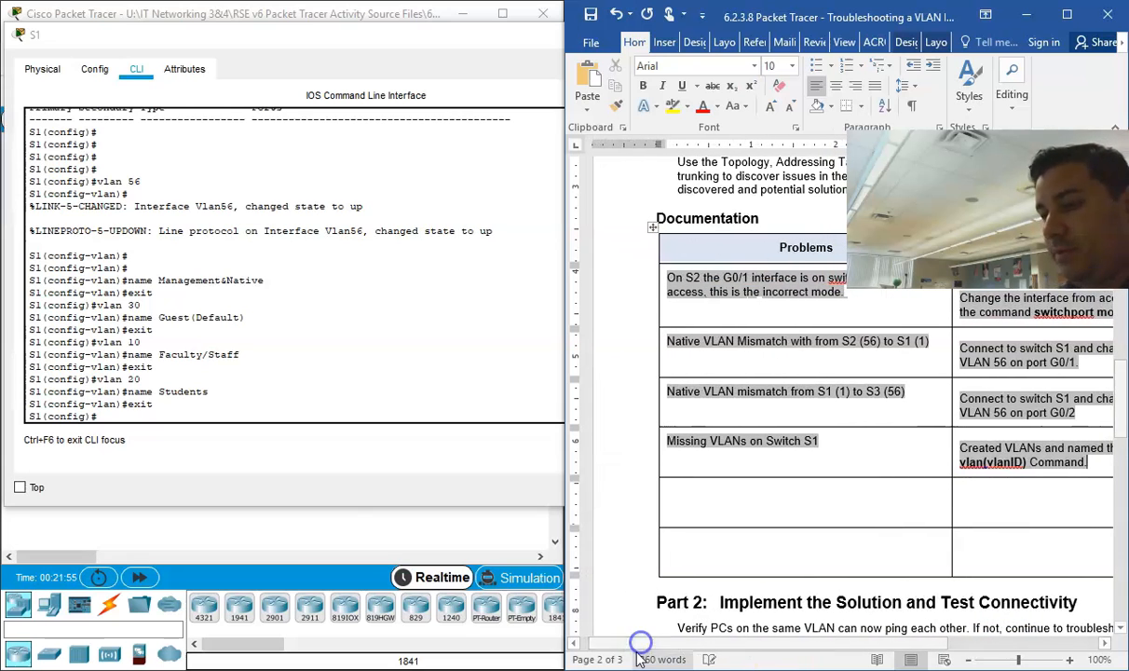
Step: Consult the document's Addressing Table and enter interface configuration mode for VLAN 56 on S1
left_click(233, 395)
key("Return")
key("Return")
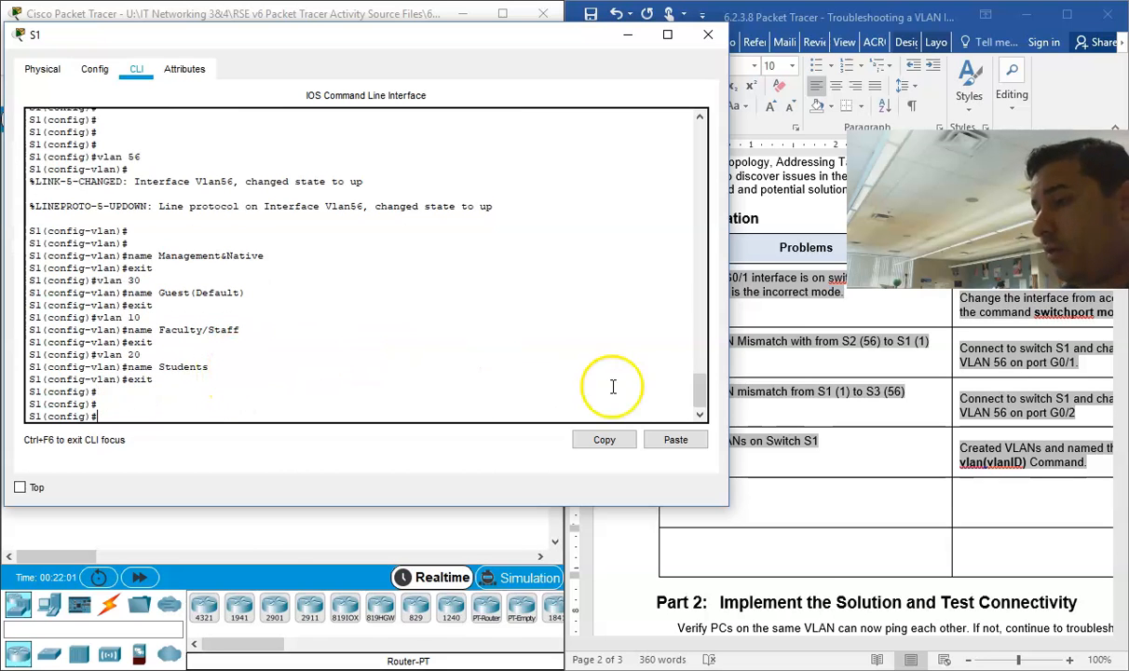
left_click(759, 203)
scroll(758, 300, "up", 15)
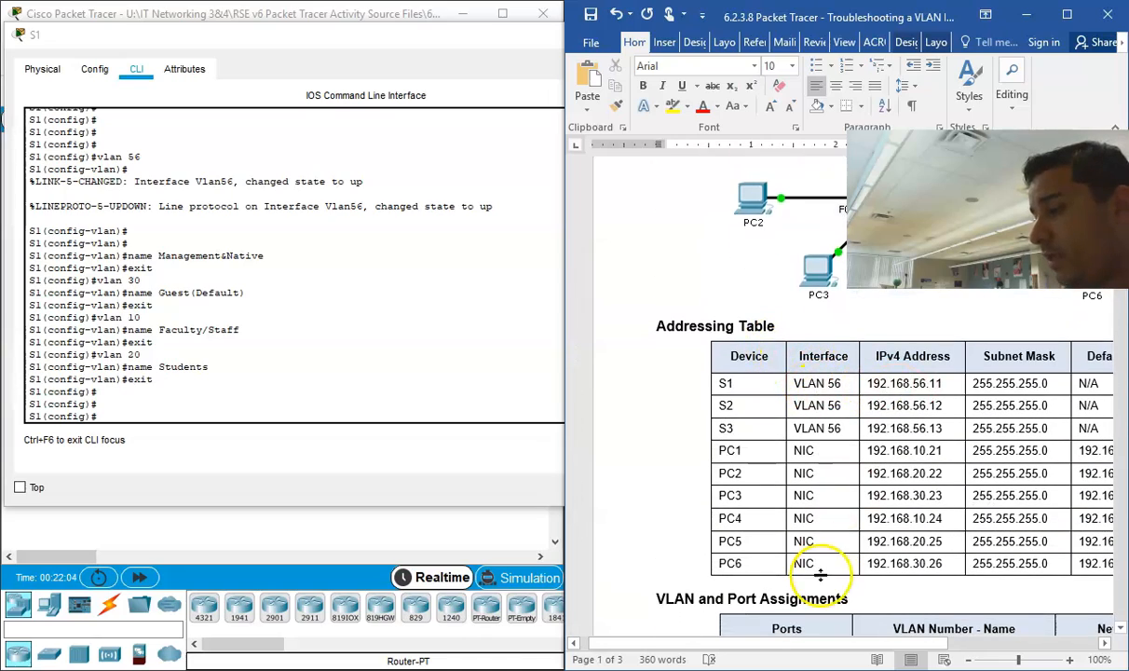
left_click_drag(815, 644, 869, 644)
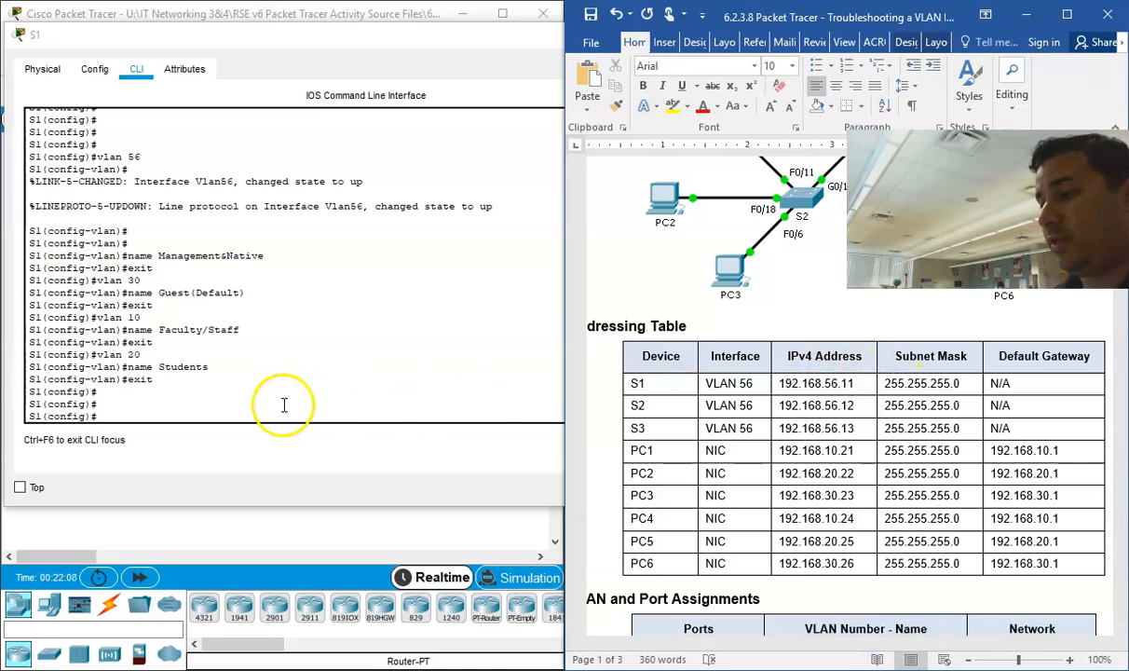
left_click(125, 388)
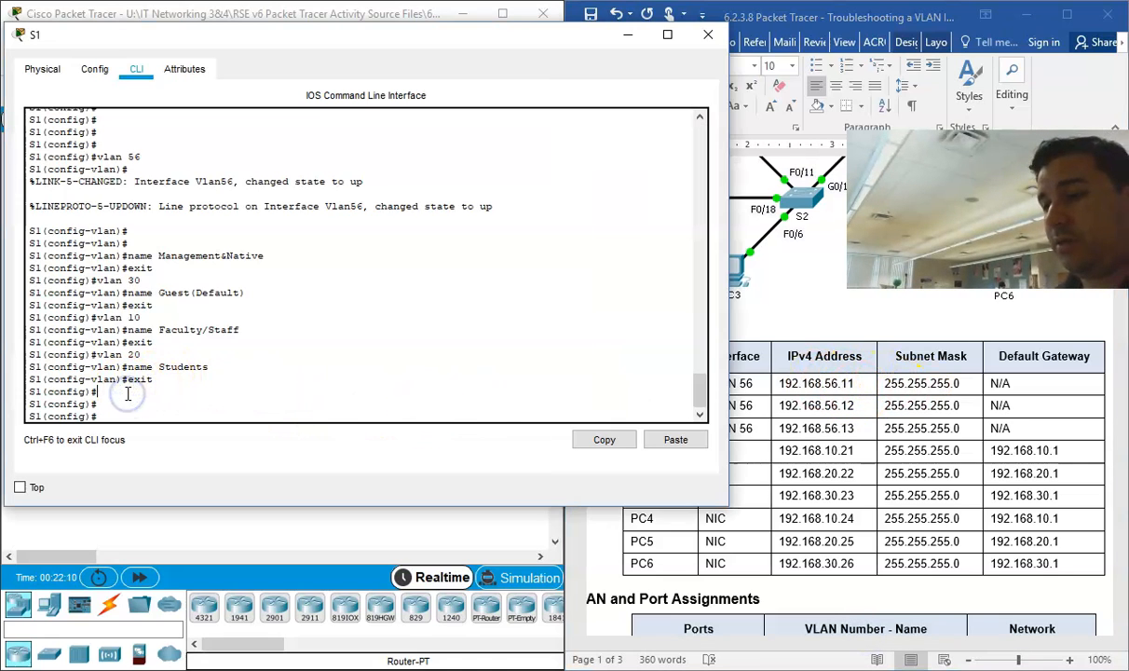
type("in")
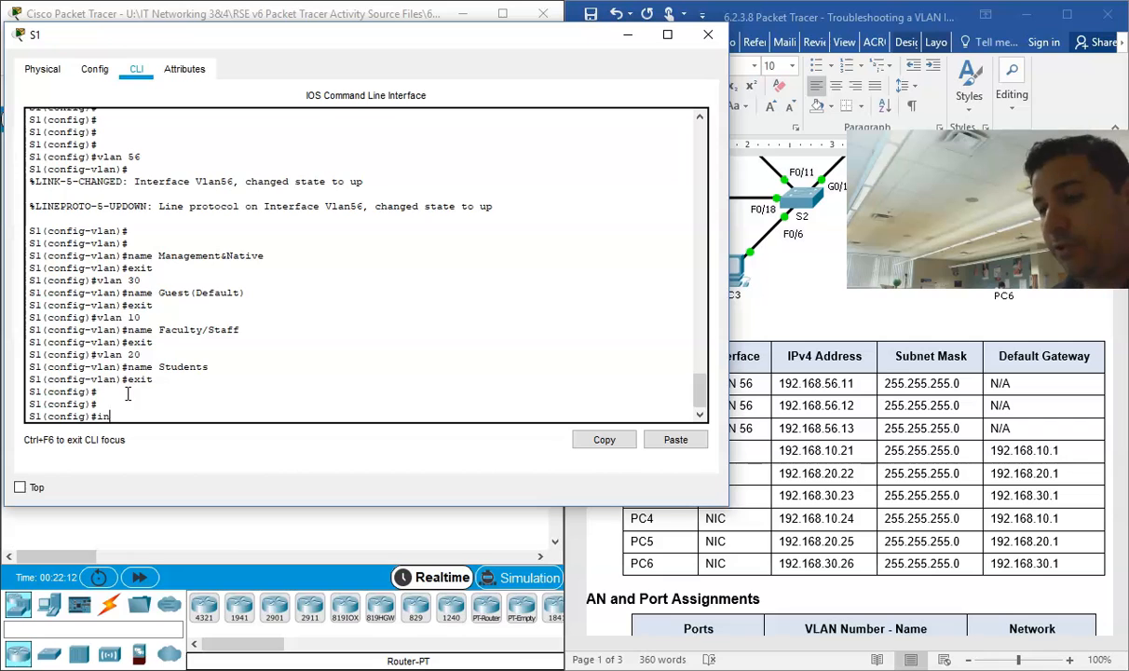
type("t vlan 56")
key("Return")
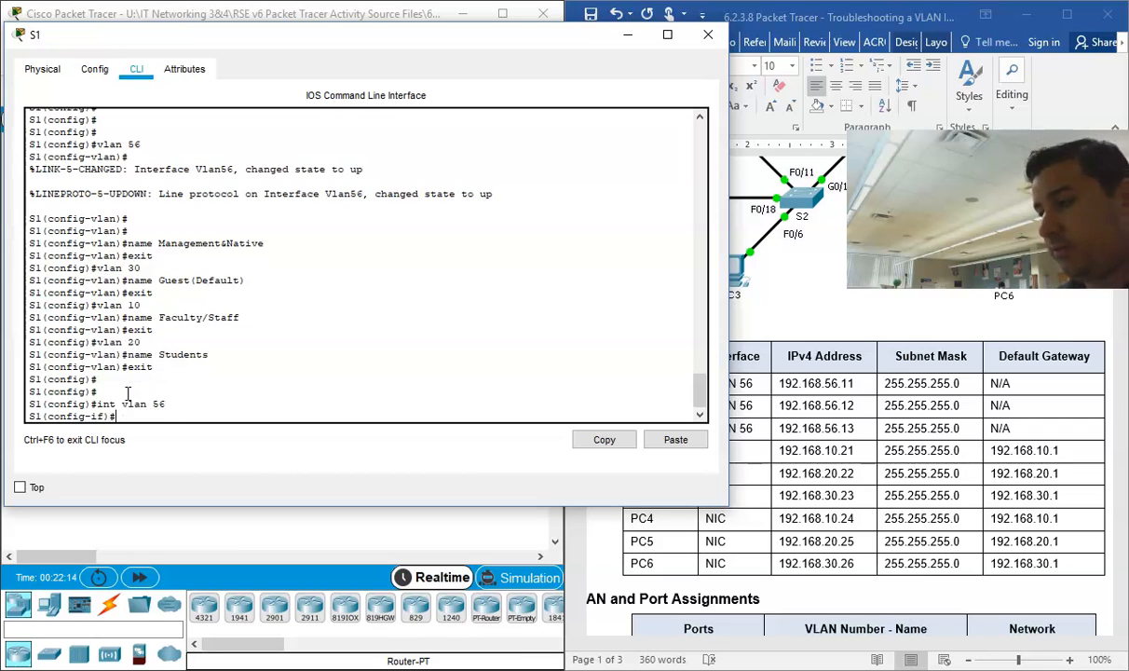
Step: Assign S1's VLAN 56 interface the IP address 192.168.56.11 with subnet mask 255.255.255.0, as given in the Addressing Table
left_click(885, 371)
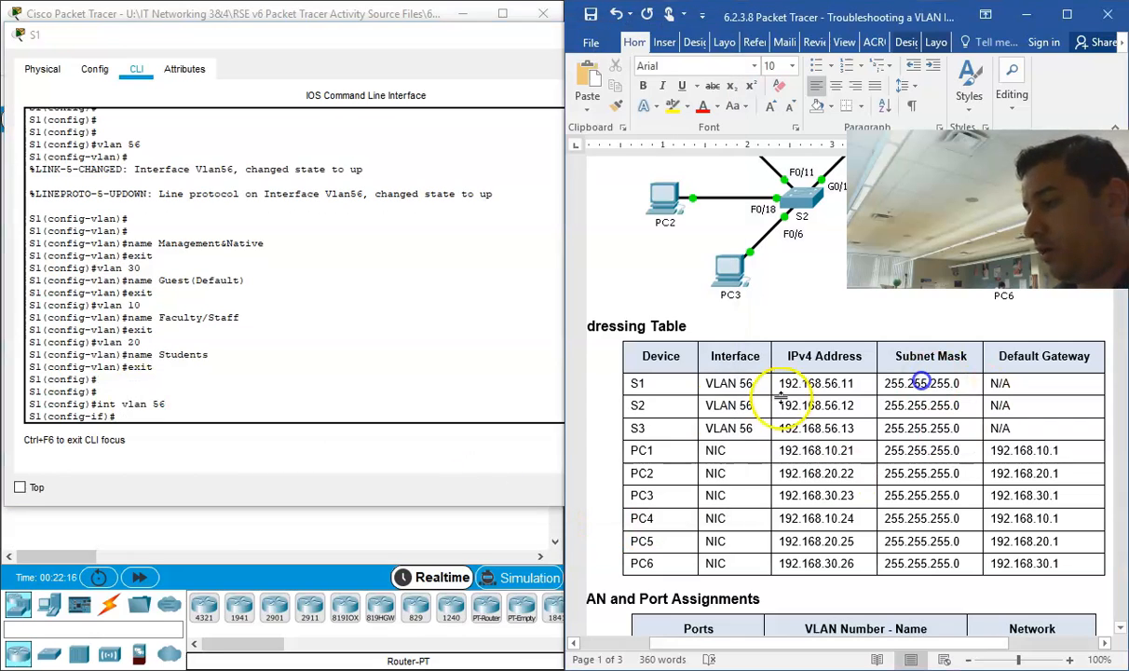
left_click(444, 49)
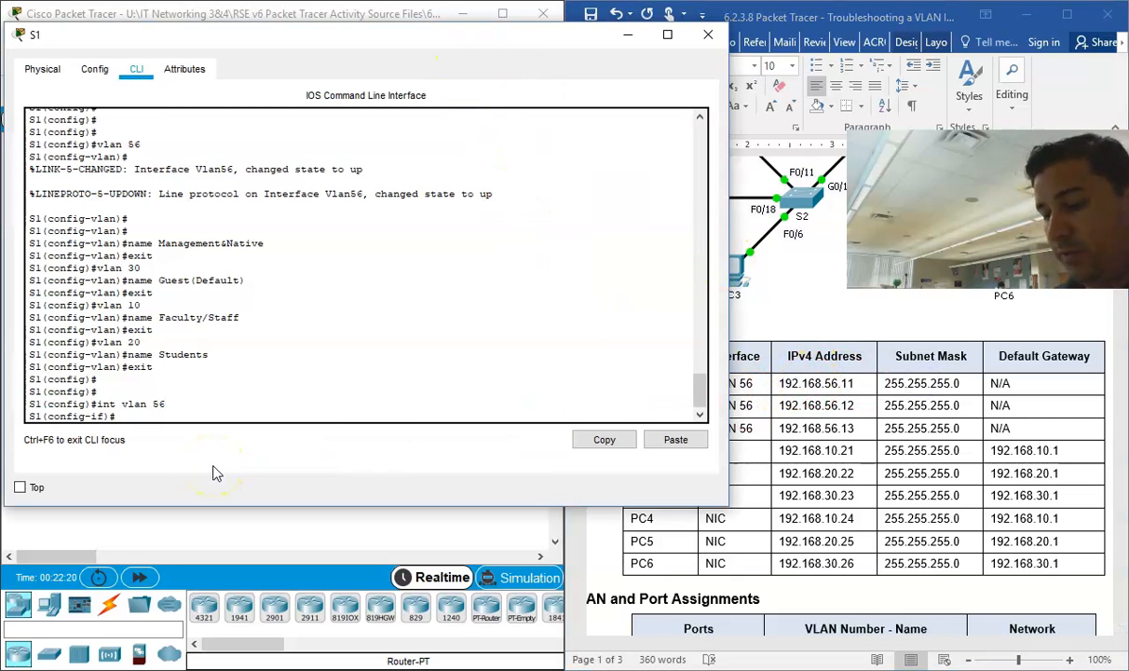
type("address 192")
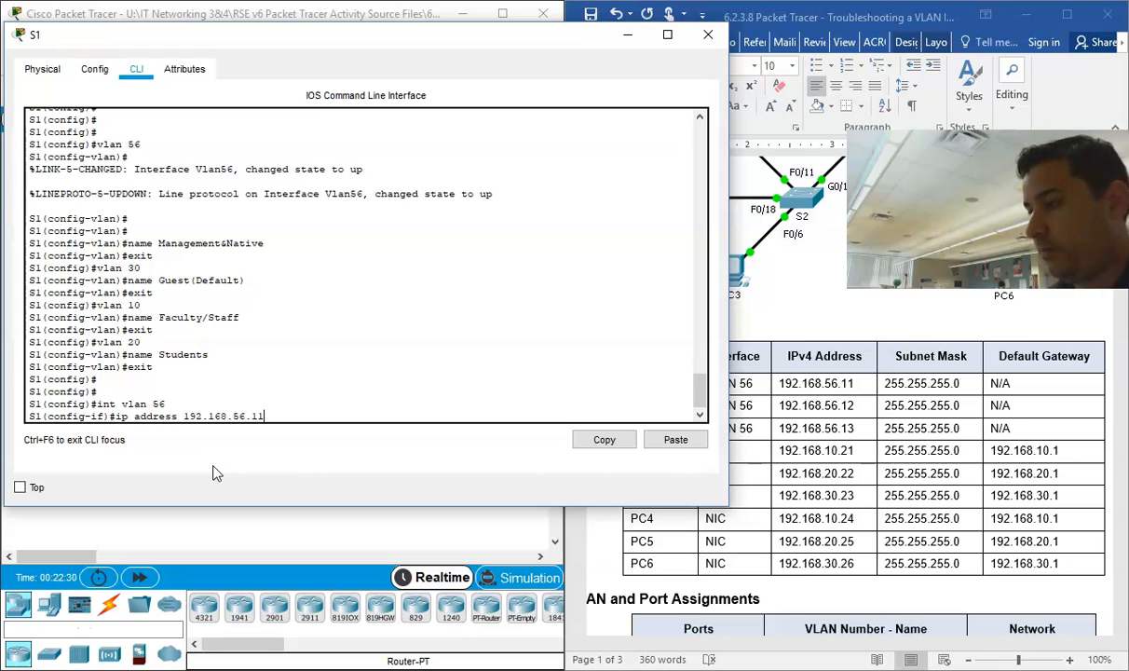
type(".168.56.11 25")
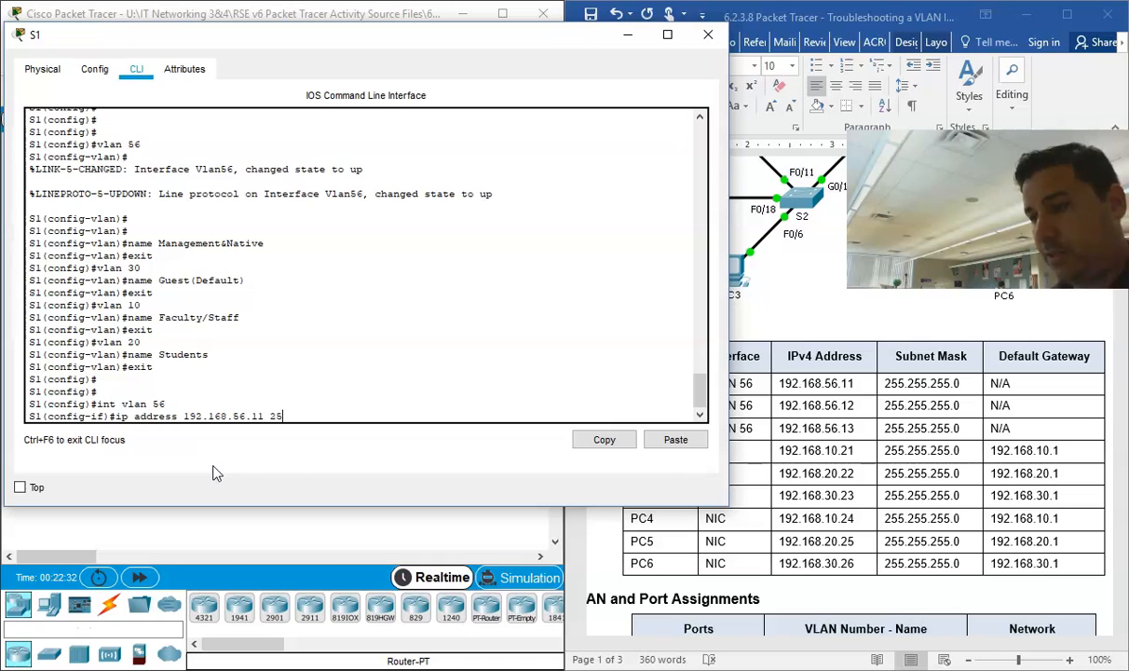
type("5.255.255.")
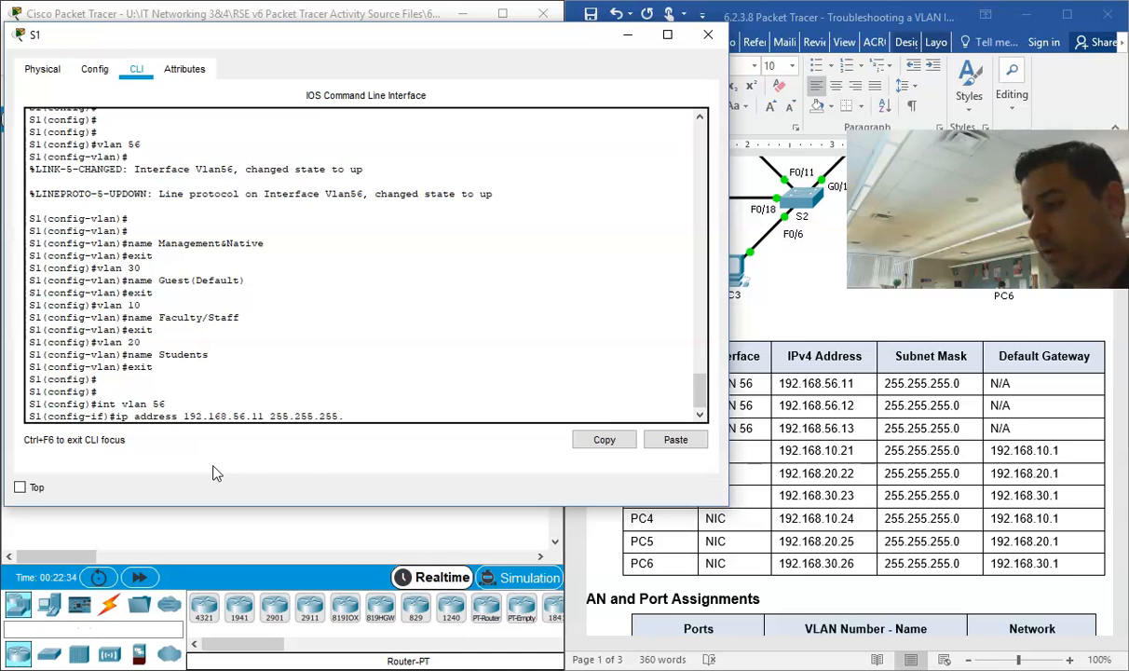
key("Return")
Step: Enable the VLAN 56 interface with "no shut" and exit its configuration mode
type("no shut")
key("Return")
type("e")
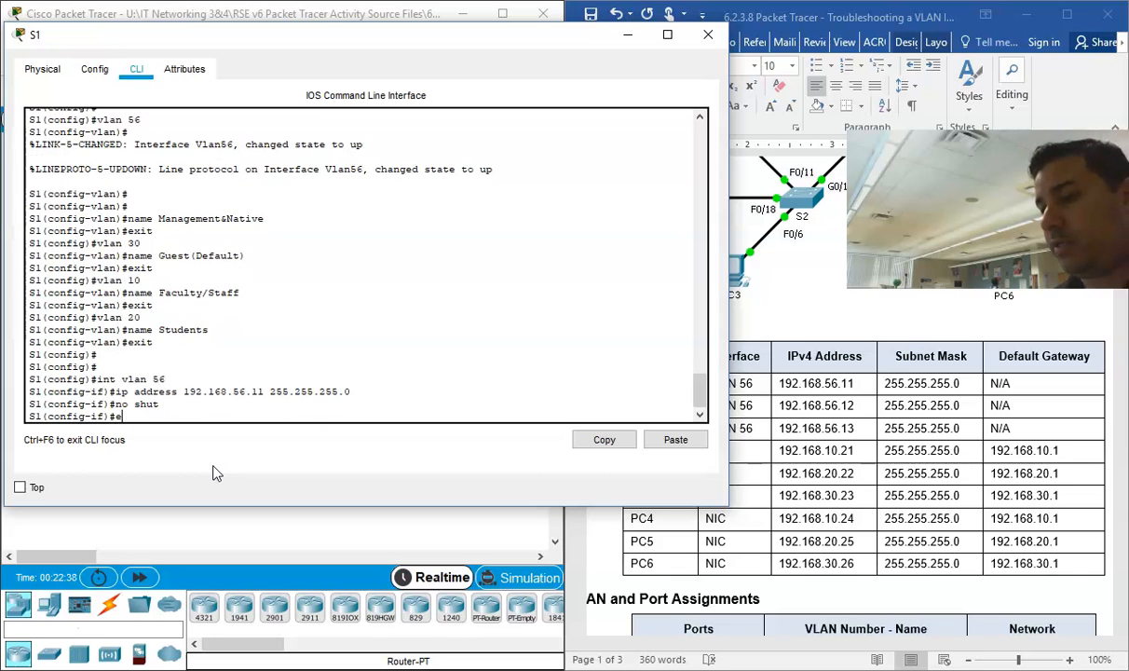
type("xit")
key("Return")
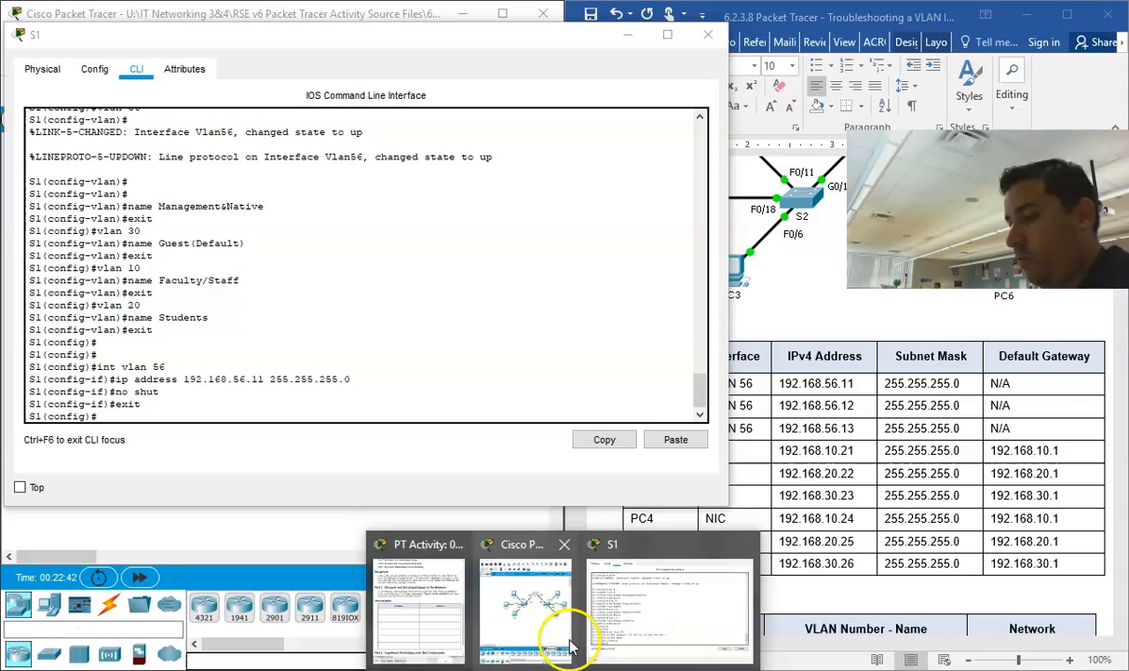
Step: Check the PT Activity window, then review the topology, Addressing Table and VLAN and Port Assignments in the Word document
left_click(433, 603)
left_click(1026, 13)
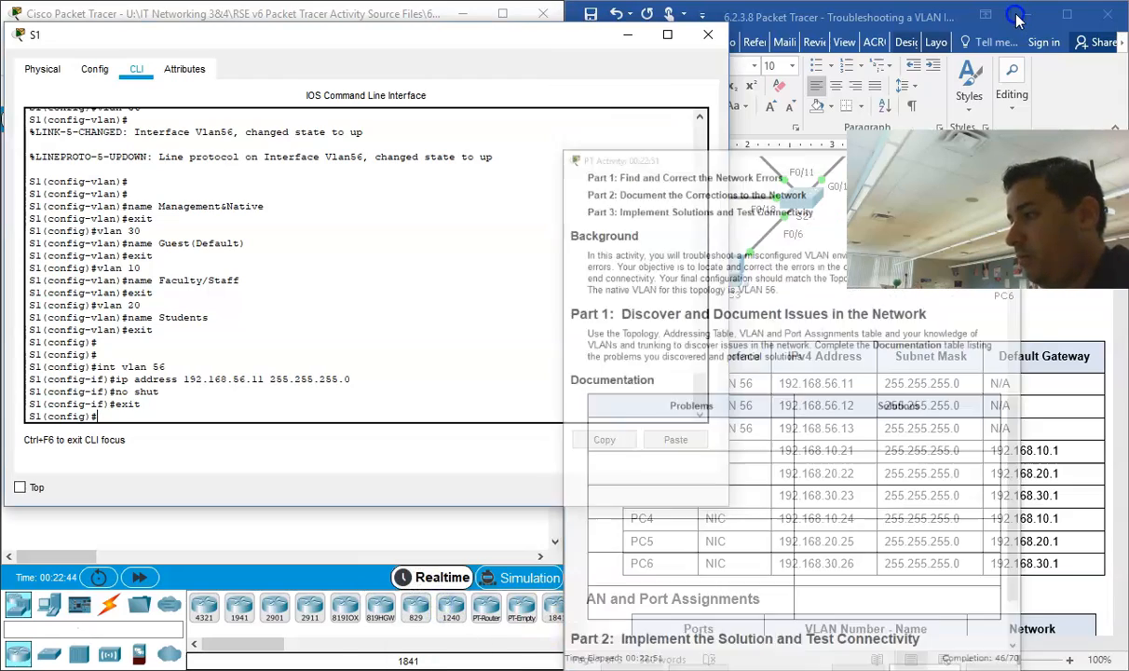
scroll(783, 334, "up", 1)
scroll(783, 333, "up", 3)
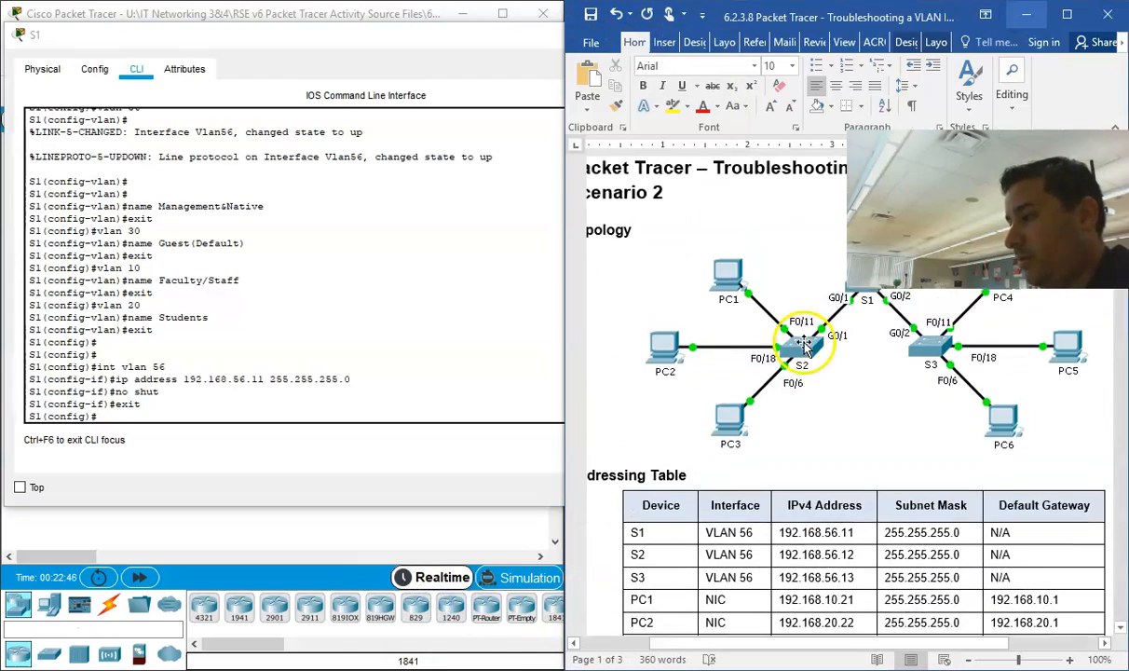
scroll(894, 456, "down", 1)
scroll(839, 477, "up", 1)
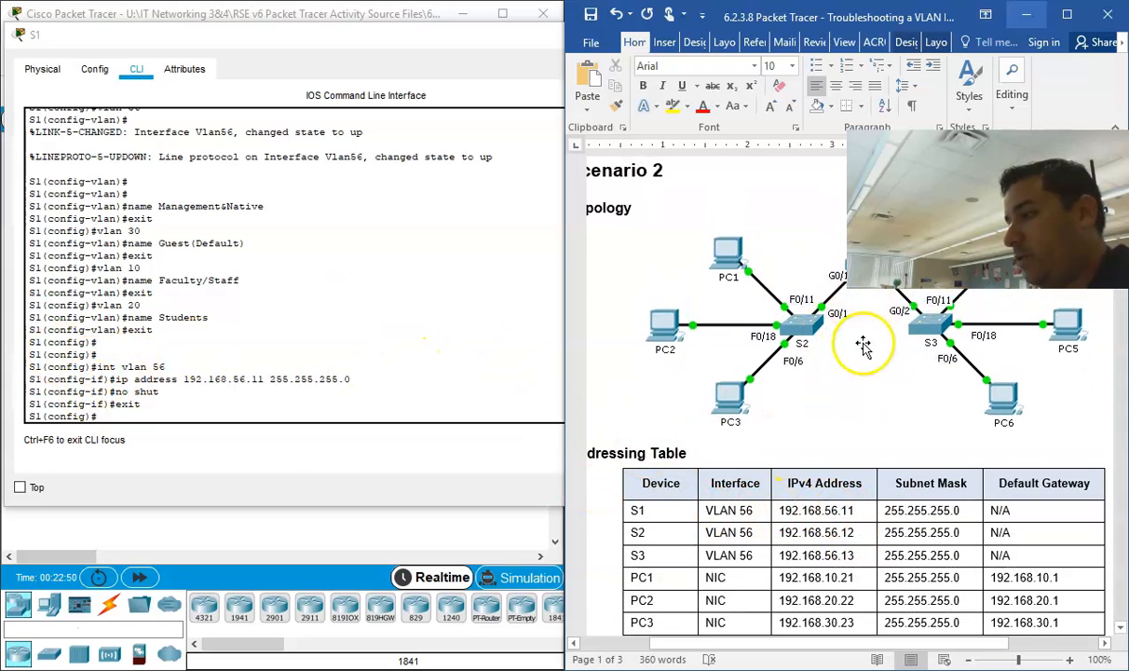
scroll(862, 347, "up", 2)
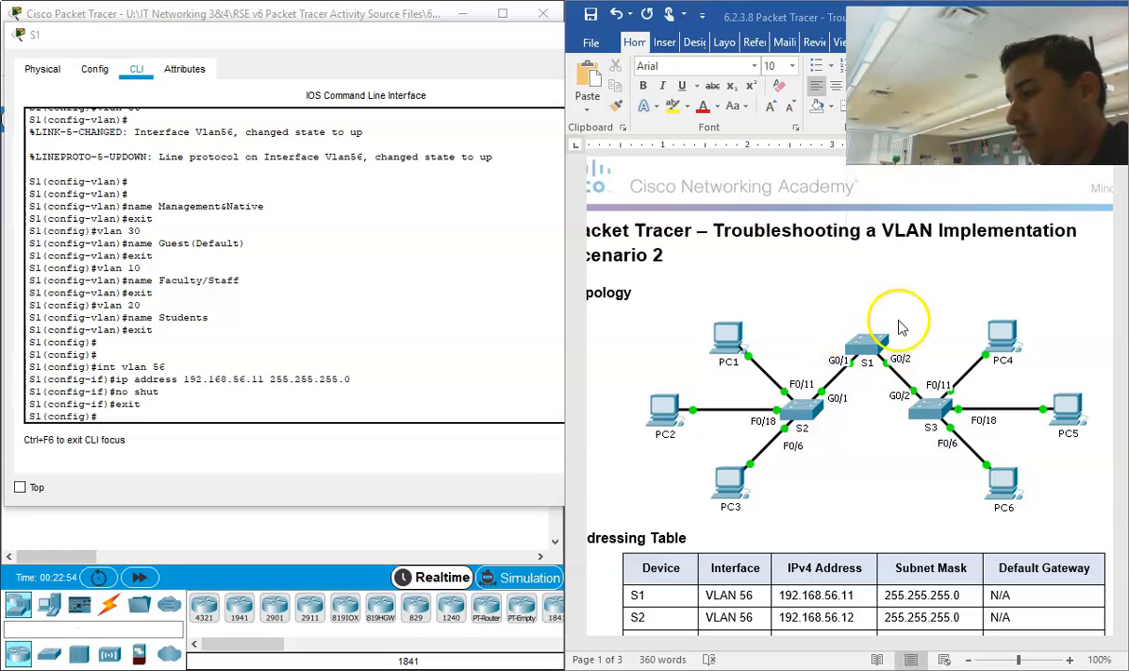
scroll(825, 524, "down", 2)
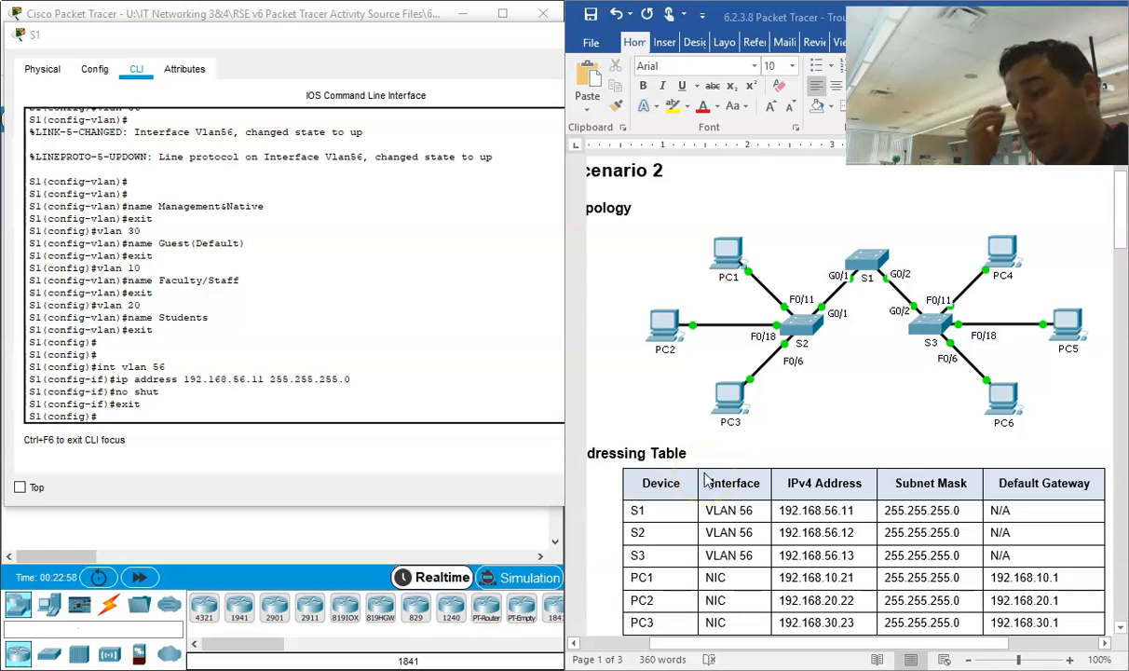
scroll(769, 387, "down", 2)
scroll(770, 388, "down", 10)
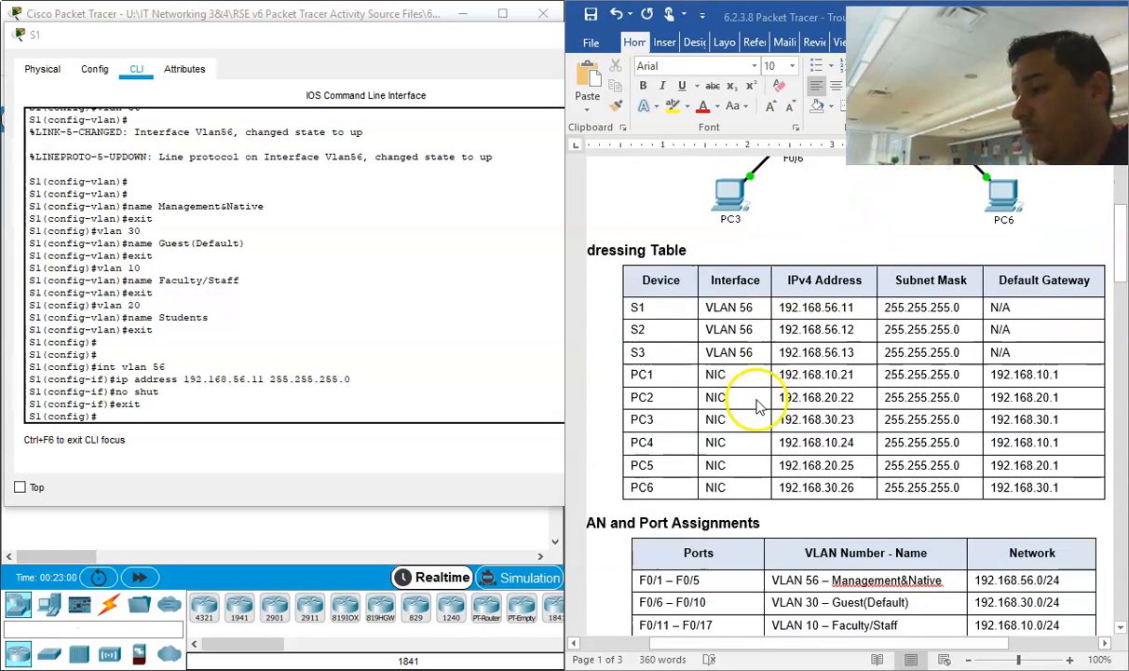
scroll(757, 407, "down", 3)
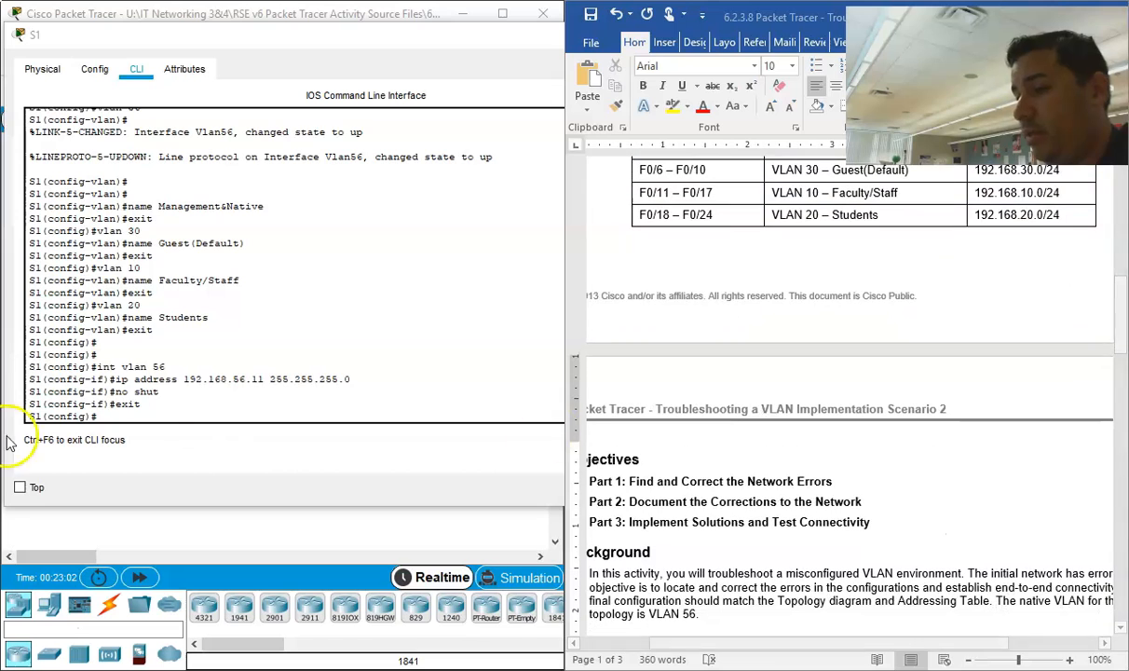
Step: Display S1's running configuration with "do show run" and page to the GigabitEthernet interfaces
left_click(151, 416)
key("Return")
key("Return")
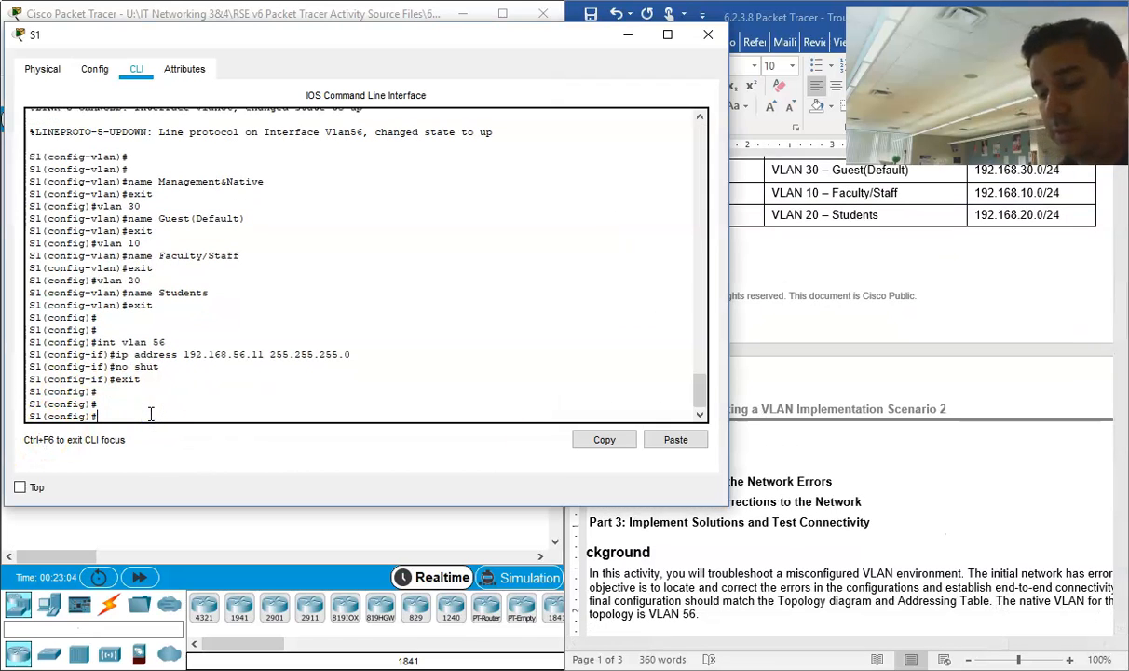
type("do show run")
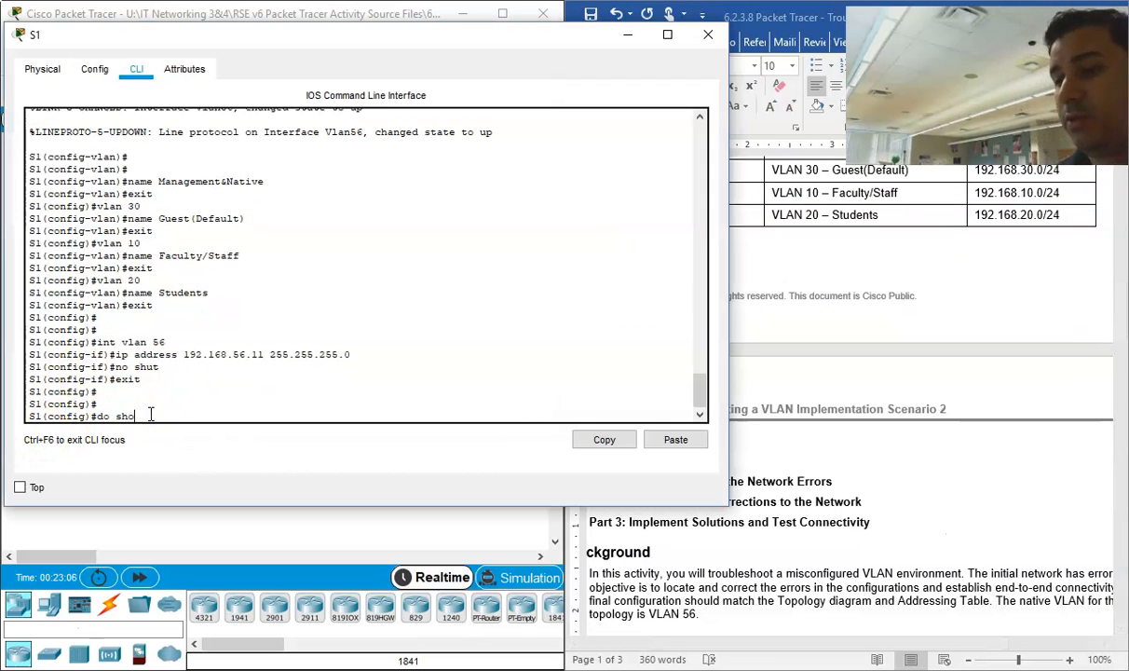
key("Return")
key("Return")
key("Return")
key("Return")
key("Return")
key("Return")
key("Return")
key("Return")
key("Return")
key("Return")
key("Return")
key("Return")
key("Return")
key("Return")
key("Return")
key("Return")
key("Return")
key("Return")
key("Return")
key("Return")
key("Return")
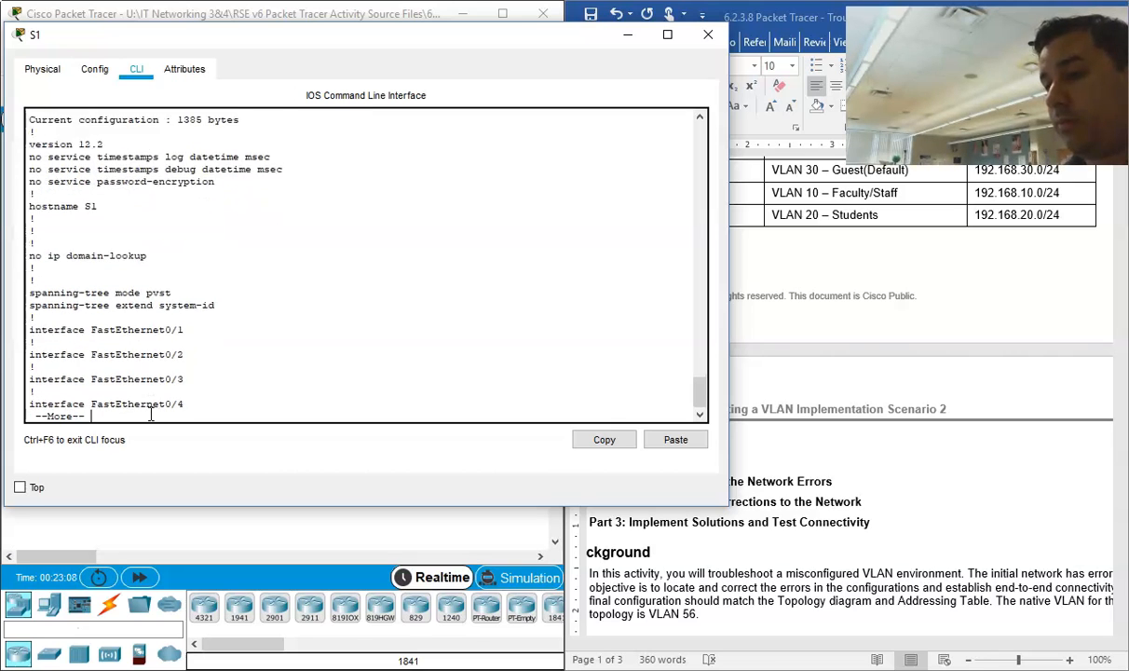
key("Return")
key("Return")
key("Return")
key("Return")
key("Return")
key("Return")
key("Return")
key("Return")
key("Return")
key("Return")
key("Return")
key("Return")
key("Return")
key("Return")
key("Return")
key("Return")
key("Return")
key("Return")
key("Return")
key("Return")
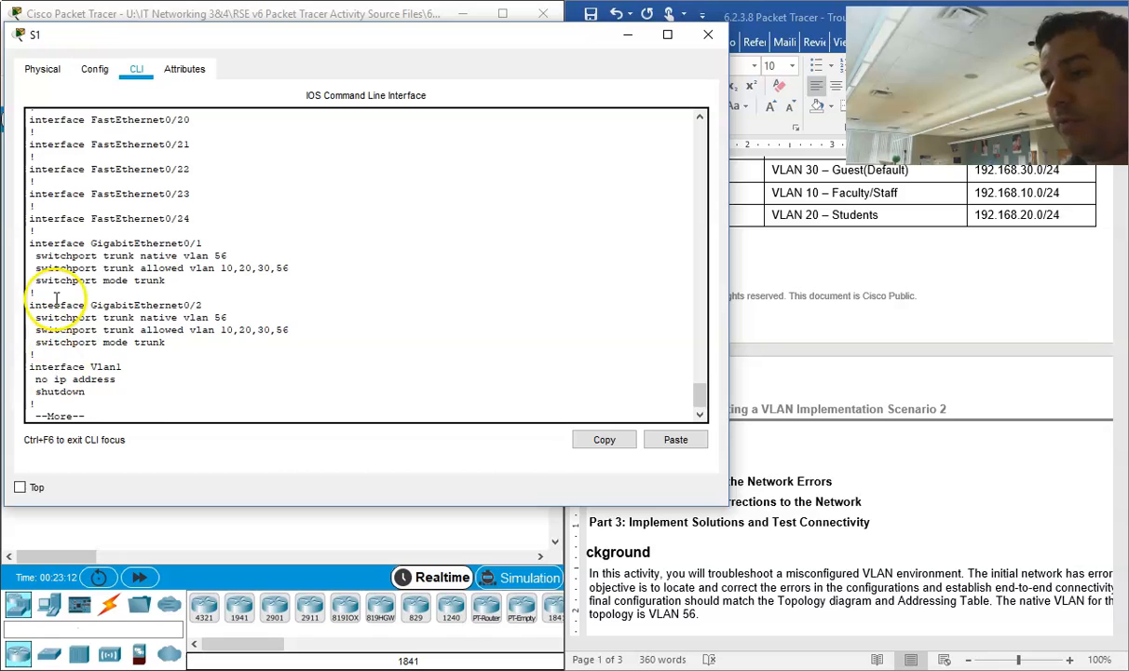
Step: Examine the trunk settings of S1's GigabitEthernet0/2 and 0/1, then page through the VLAN 56 interface to the end of the configuration
left_click_drag(167, 342, 32, 324)
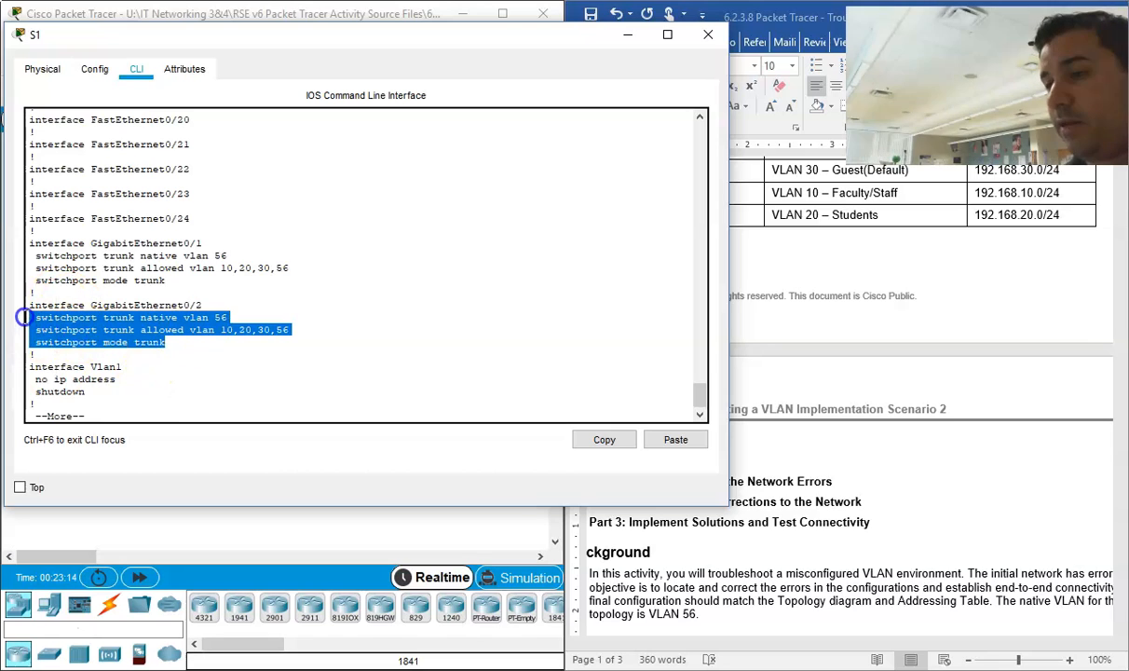
left_click_drag(166, 279, 42, 254)
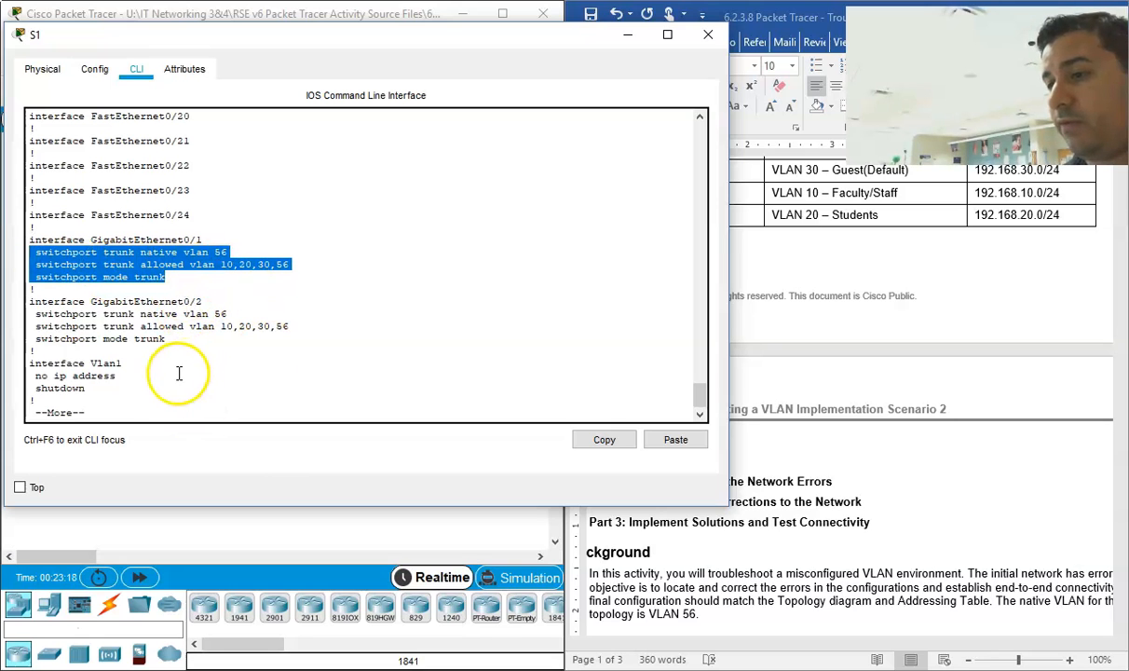
key("Return")
key("Return")
key("Return")
key("Return")
key("Return")
key("Return")
key("Return")
key("Return")
key("Return")
key("Return")
key("Return")
key("Return")
key("Return")
key("Return")
key("Return")
key("Return")
key("Return")
key("Return")
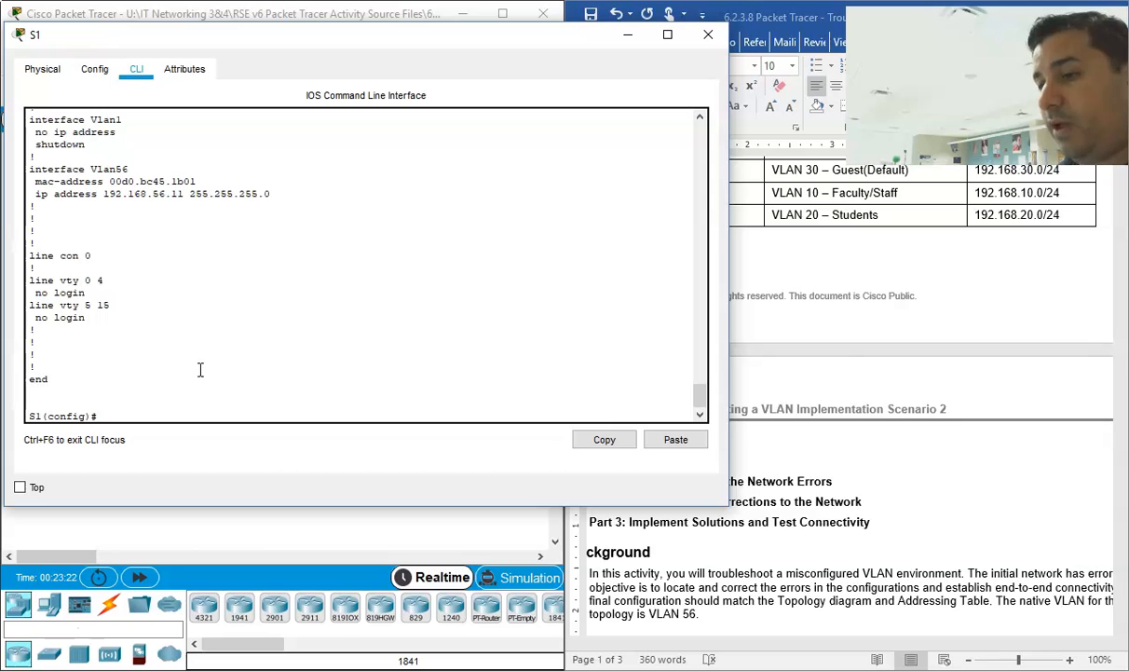
Step: Close S1's window, open S3's command line in a widened window and bring up its prompt
left_click(708, 35)
left_click(408, 304)
left_click(451, 120)
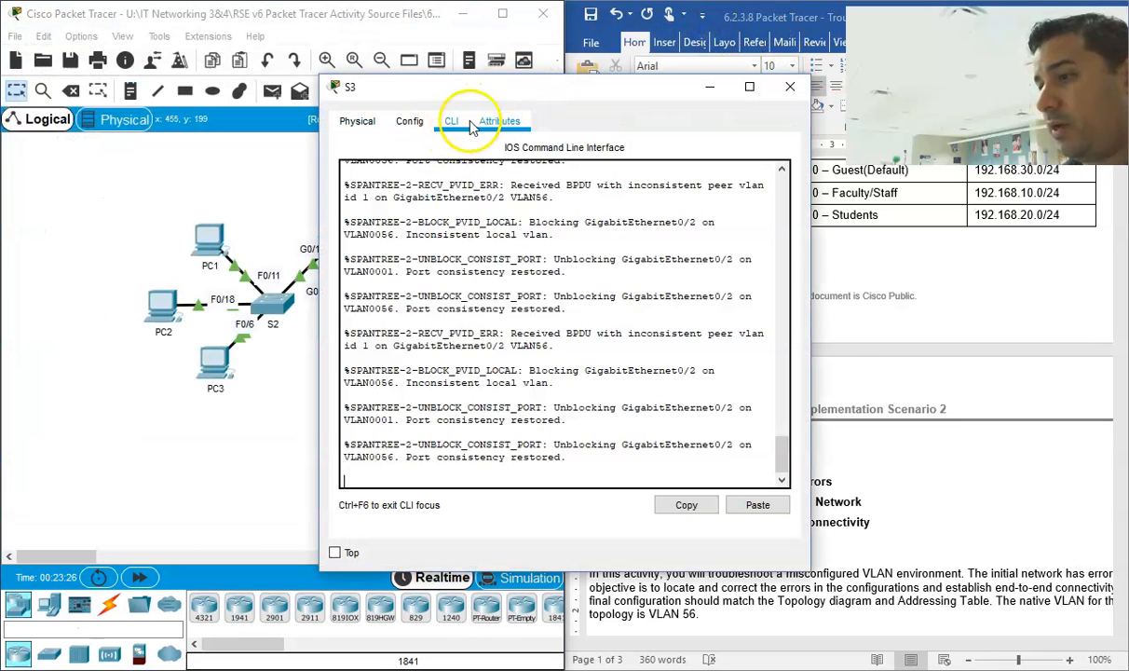
left_click_drag(466, 93, 272, 51)
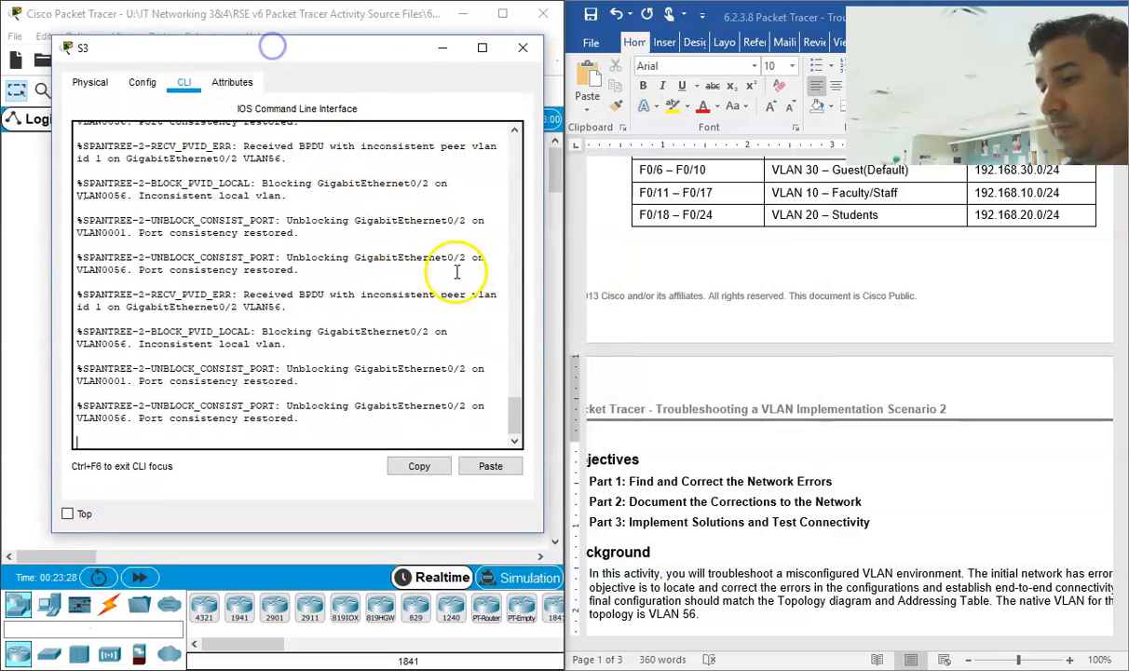
left_click_drag(545, 236, 781, 220)
left_click_drag(517, 42, 461, 38)
left_click(327, 367)
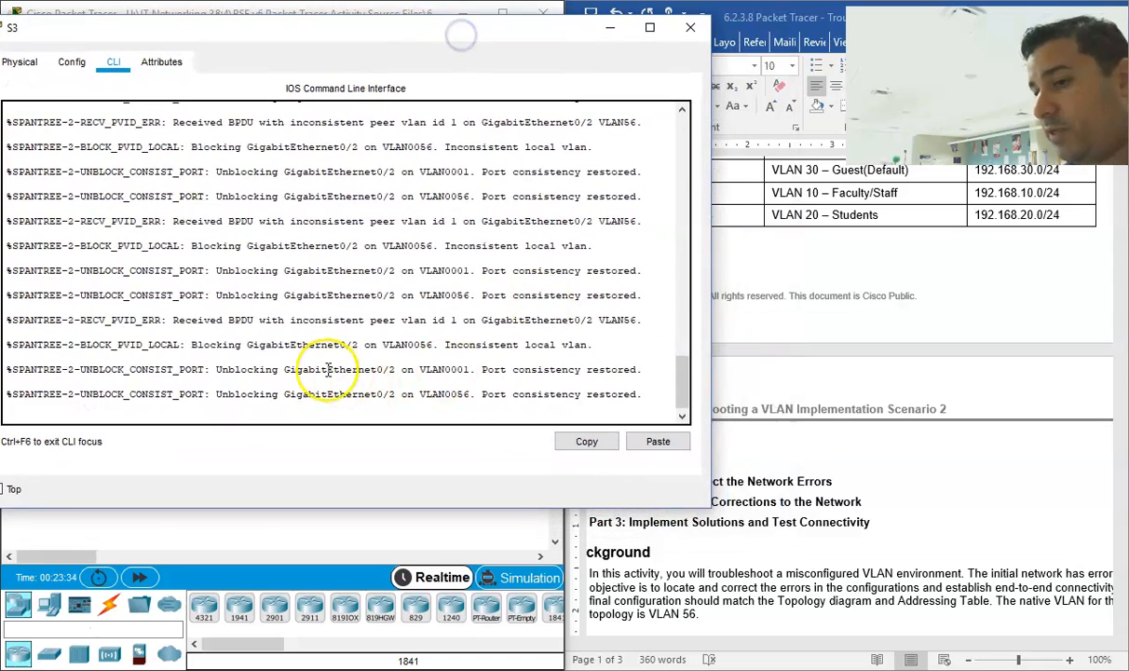
key("Return")
key("Return")
key("Return")
key("Return")
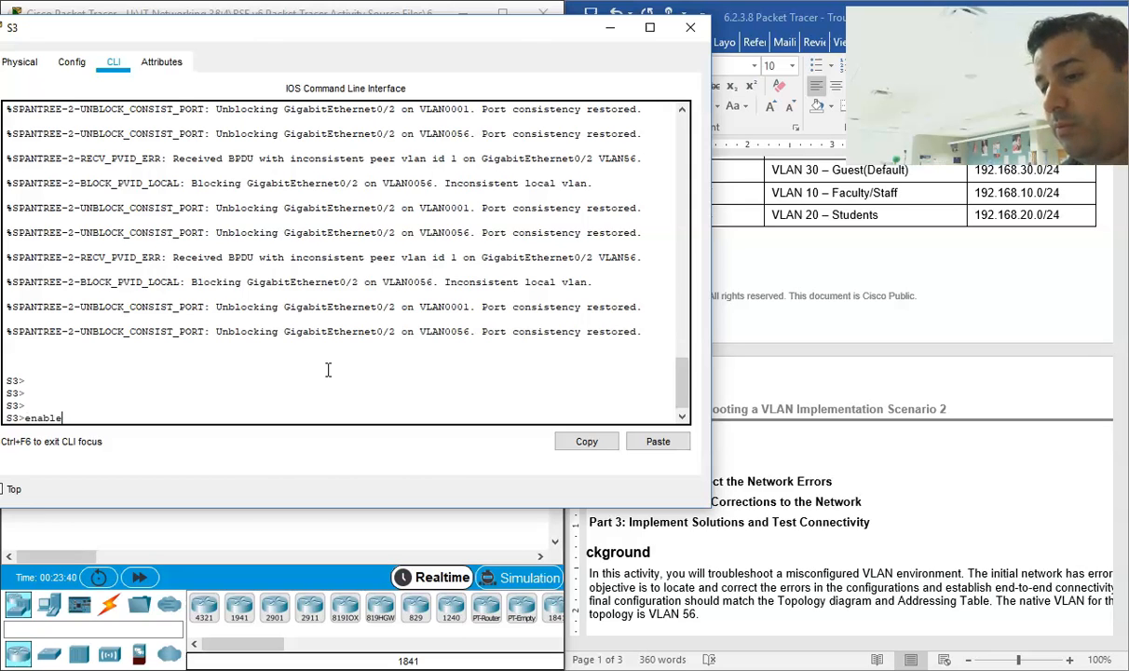
Step: Enter privileged mode on S3 and run "show run", paging to the first FastEthernet interfaces
type("enable")
key("Return")
type("show run")
key("Return")
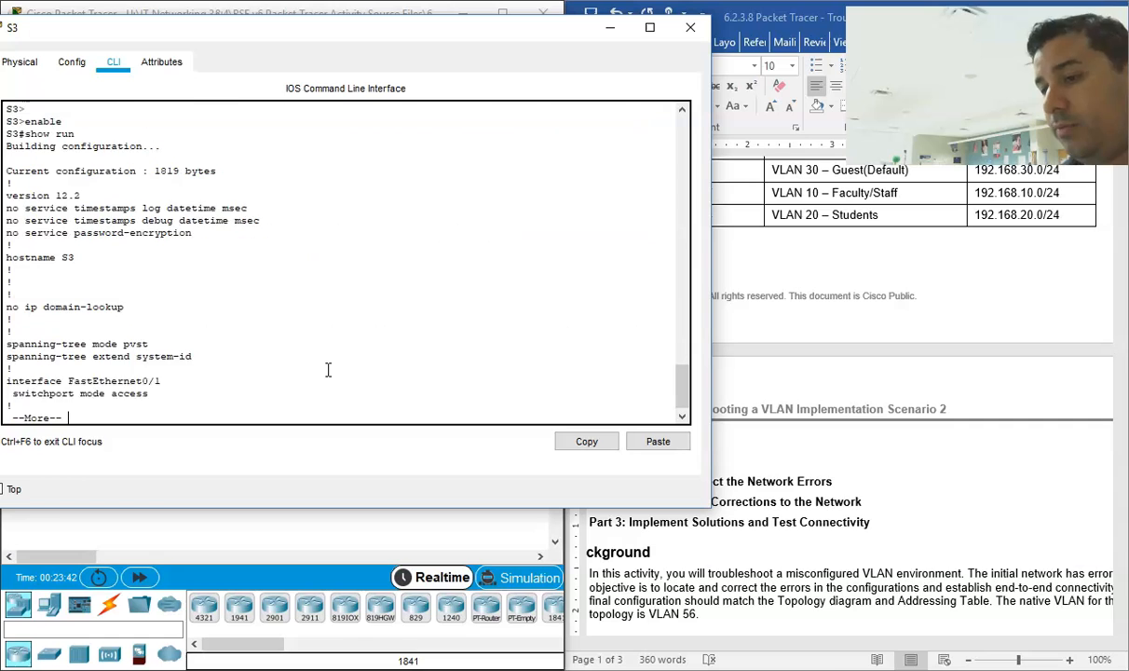
key("Return")
key("Return")
key("Return")
key("Return")
key("Return")
key("Return")
key("Return")
key("Return")
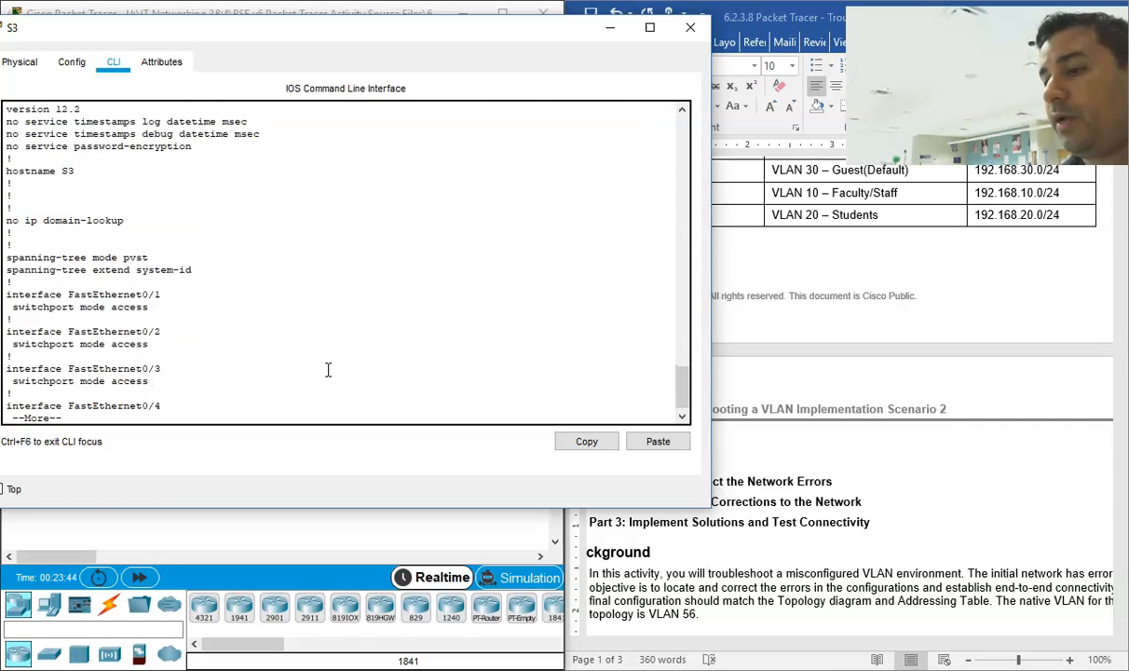
key("Return")
key("Return")
key("Return")
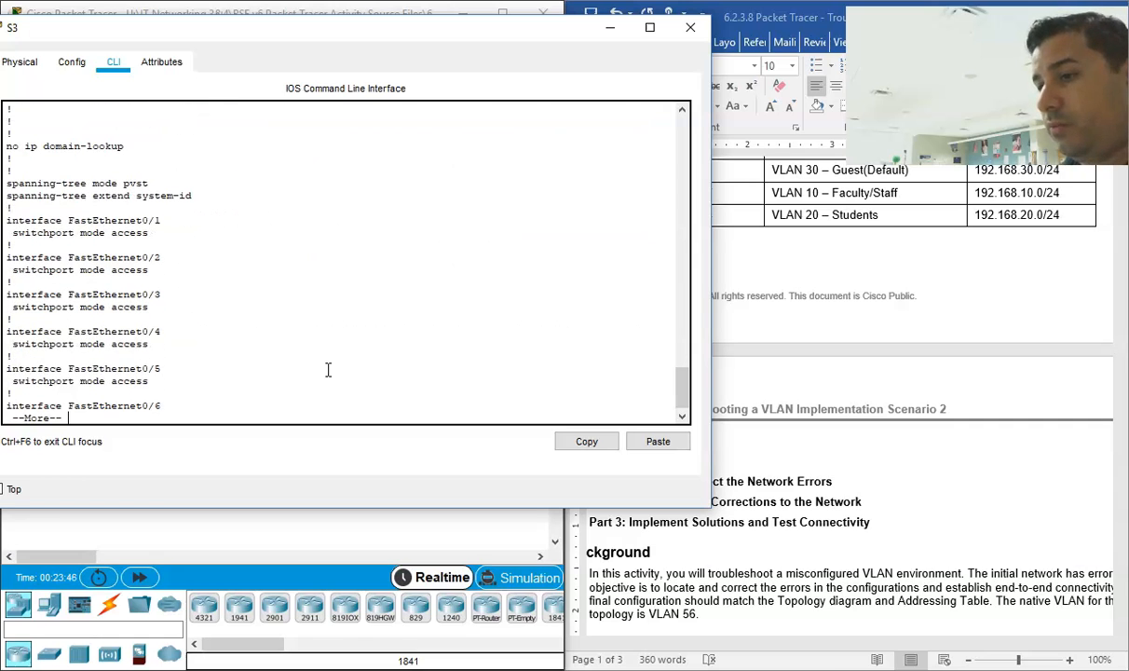
Step: Compare the access settings of S3's first FastEthernet ports with the document's VLAN and Port Assignments table
left_click_drag(710, 251, 575, 250)
scroll(350, 298, "down", 10)
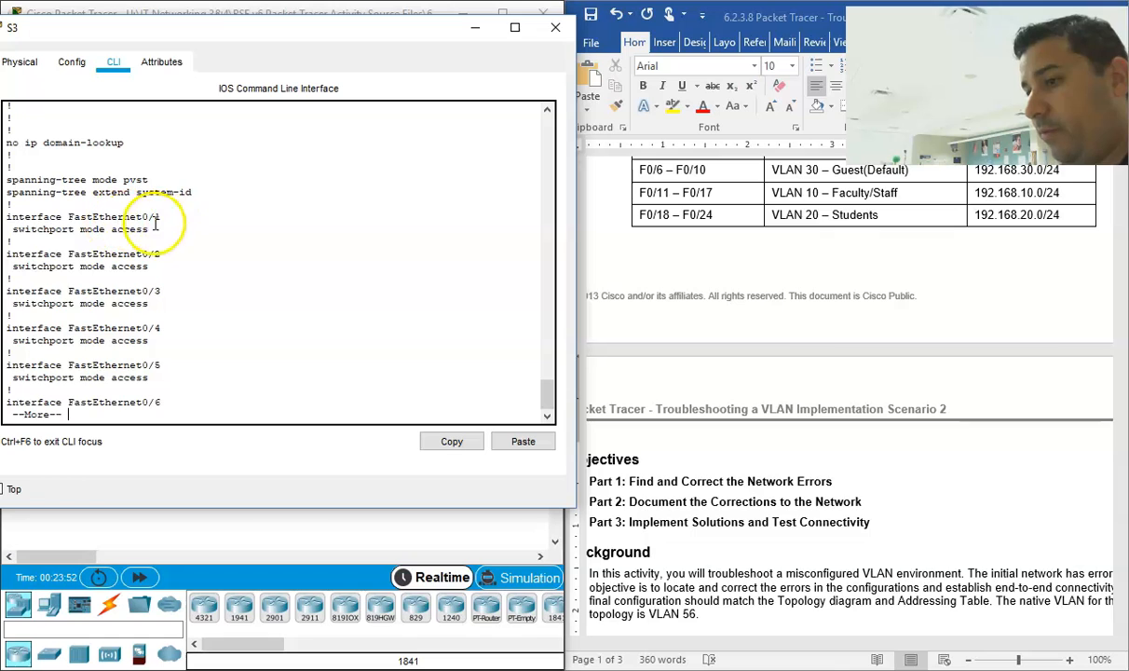
key("Return")
key("Return")
key("Return")
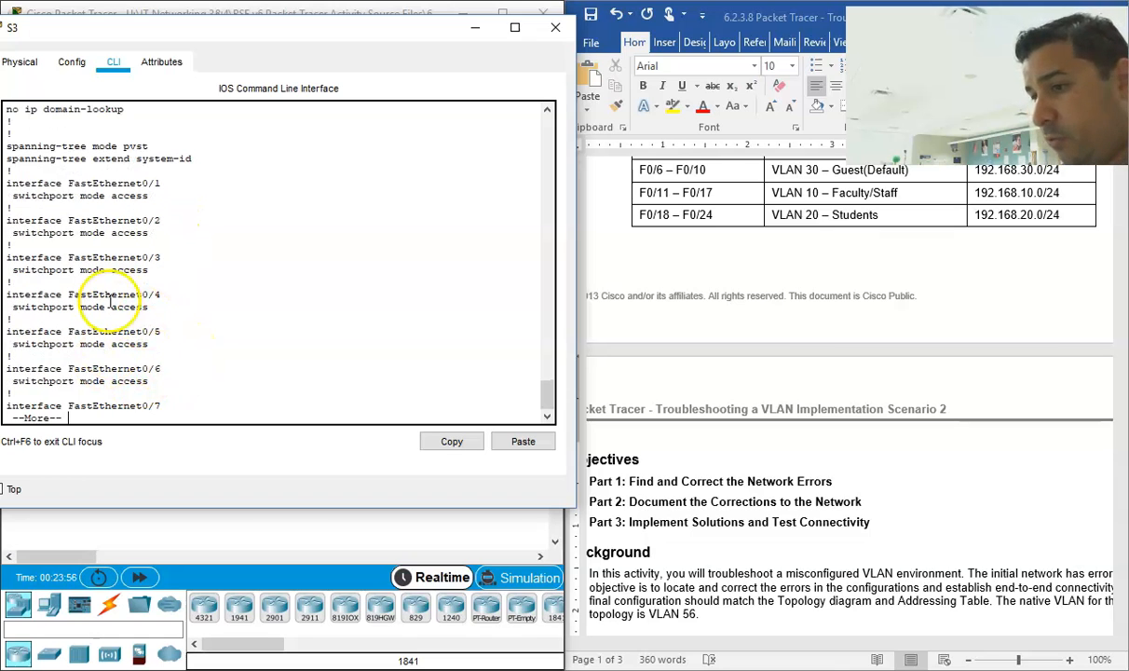
scroll(838, 307, "up", 1)
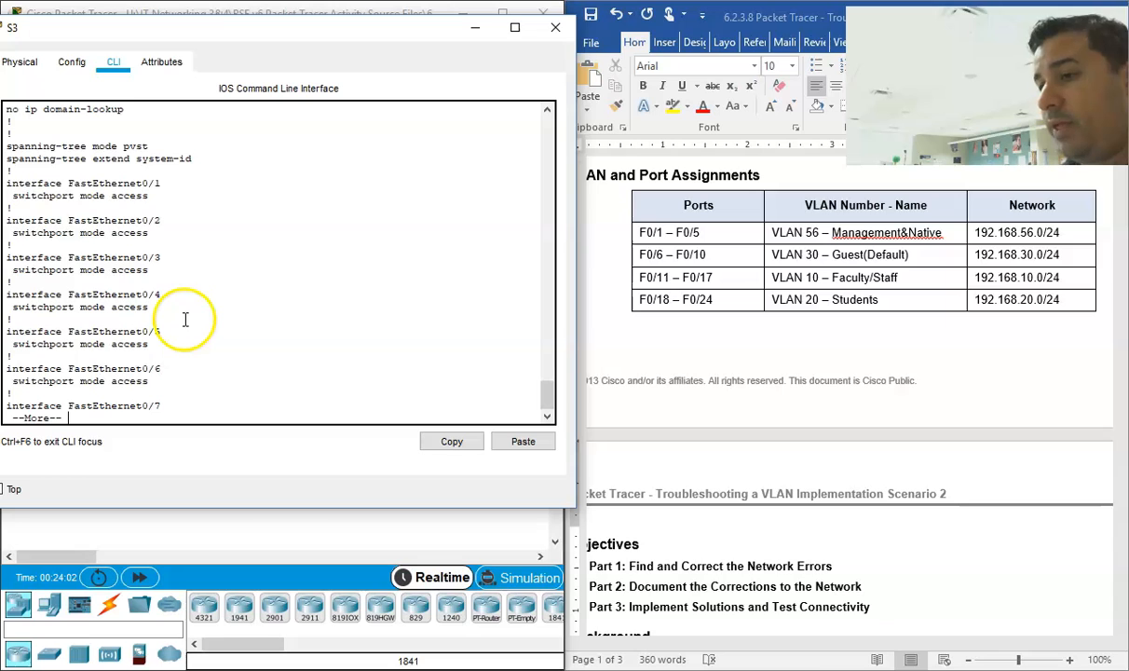
left_click_drag(155, 195, 7, 196)
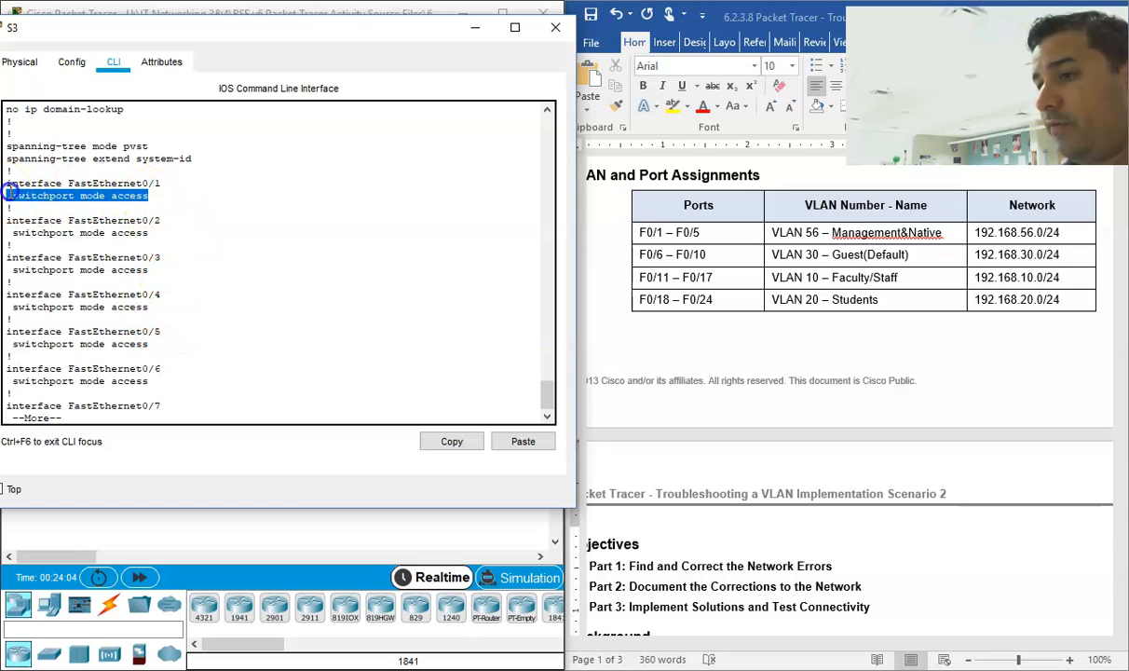
left_click_drag(155, 232, 7, 220)
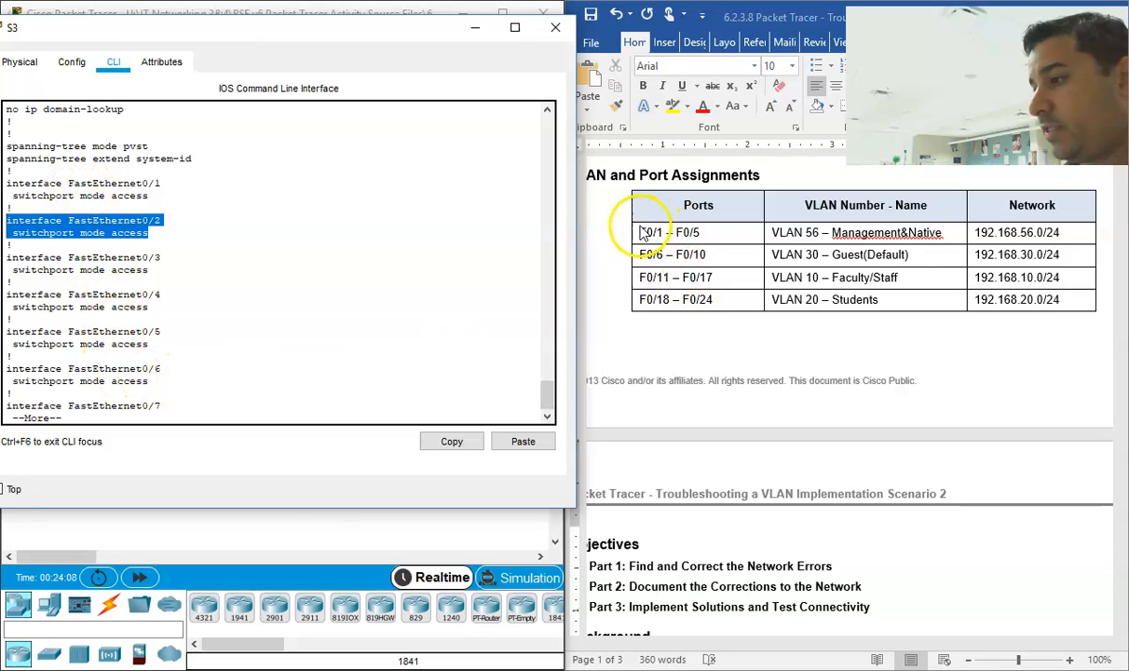
Step: Page through the rest of S3's FastEthernet ports to the GigabitEthernet and VLAN interfaces
left_click(207, 374)
key("Return")
key("Return")
key("Return")
key("Return")
key("Return")
key("Return")
key("Return")
key("Return")
key("Return")
key("Return")
key("Return")
key("Return")
key("Return")
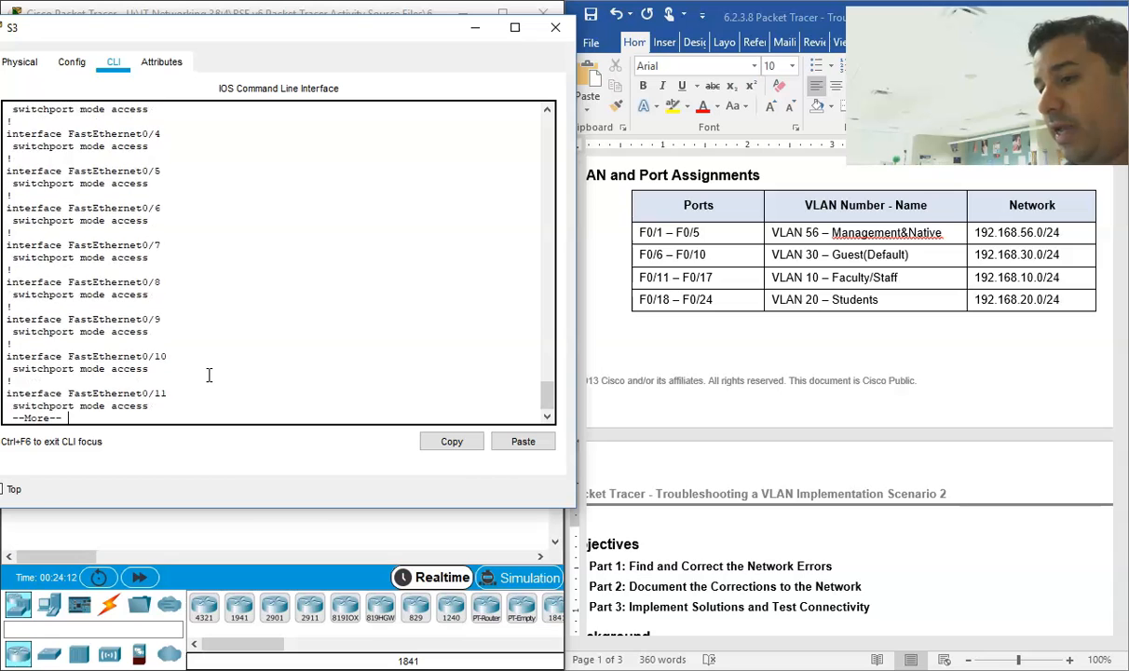
key("Return")
key("Return")
key("Return")
key("Return")
key("Return")
key("Return")
key("Return")
key("Return")
key("Return")
key("Return")
key("Return")
key("Return")
key("Return")
key("Return")
key("Return")
key("Return")
key("Return")
key("Return")
key("Return")
key("Return")
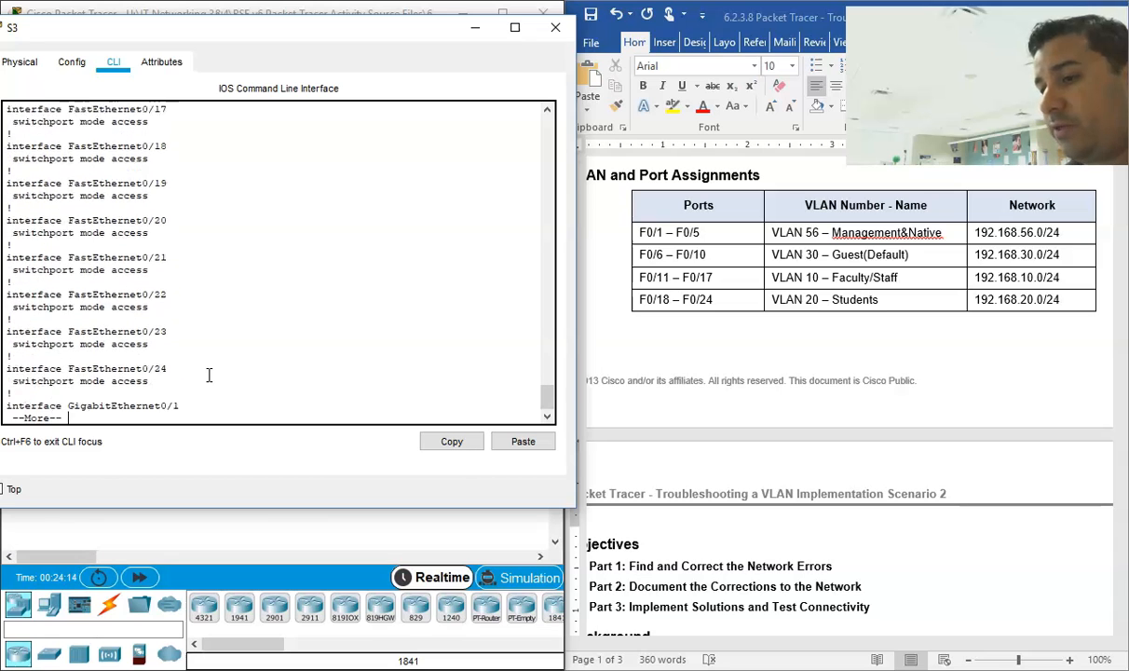
key("Return")
key("Return")
key("Return")
key("Return")
key("Return")
key("Return")
key("Return")
key("Return")
key("Return")
key("Return")
key("Return")
key("Return")
key("Return")
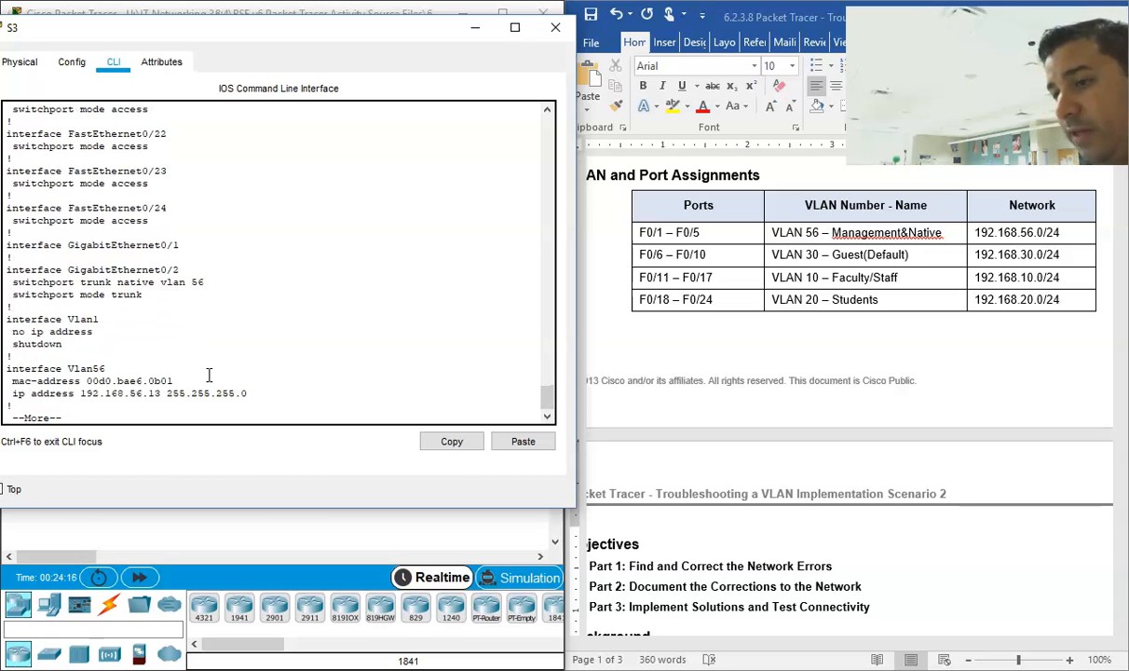
Step: Check S3's GigabitEthernet0/2 trunk settings and VLAN 56 IP address against the document, then return to the S3 prompt
left_click_drag(143, 295, 7, 270)
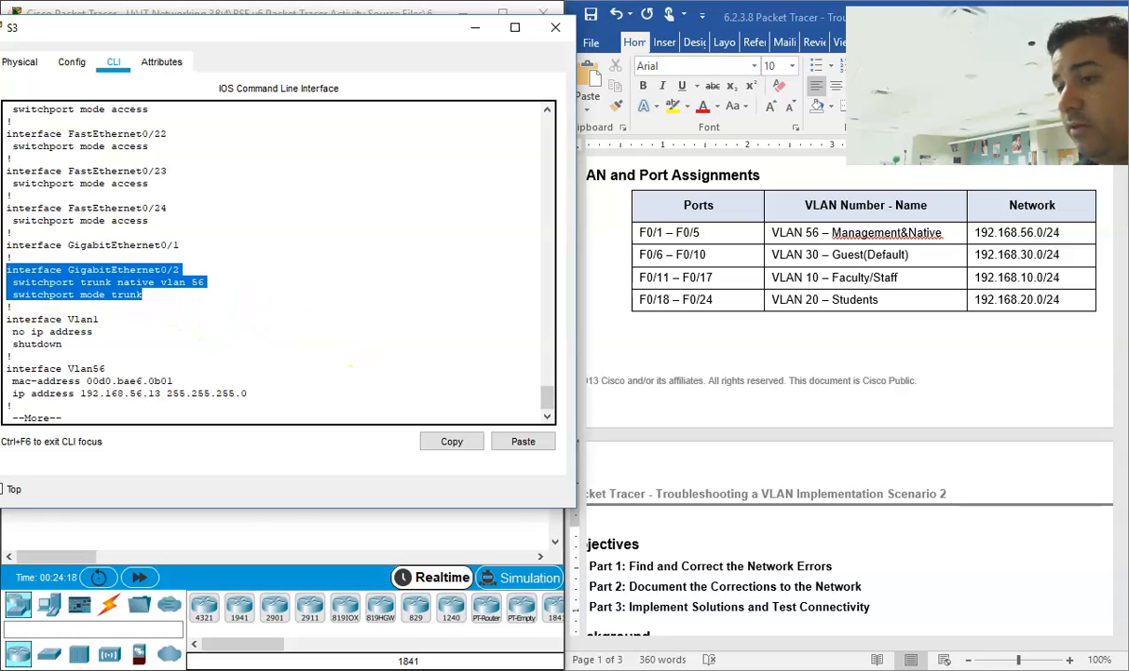
left_click_drag(235, 393, 114, 393)
scroll(156, 380, "up", 10)
scroll(155, 380, "up", 5)
scroll(164, 367, "down", 20)
key("Return")
key("Return")
key("Return")
key("Return")
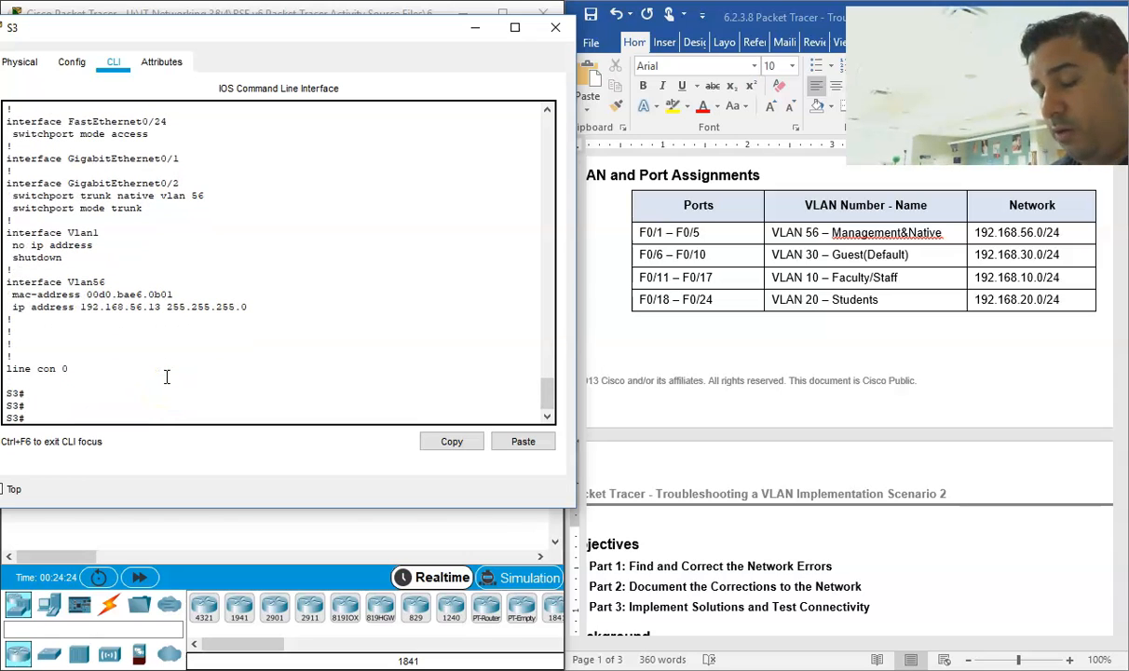
Step: In S3's global configuration mode, assign ports F0/1-5 to access VLAN 56 and exit the interface range
type("conf t")
key("Return")
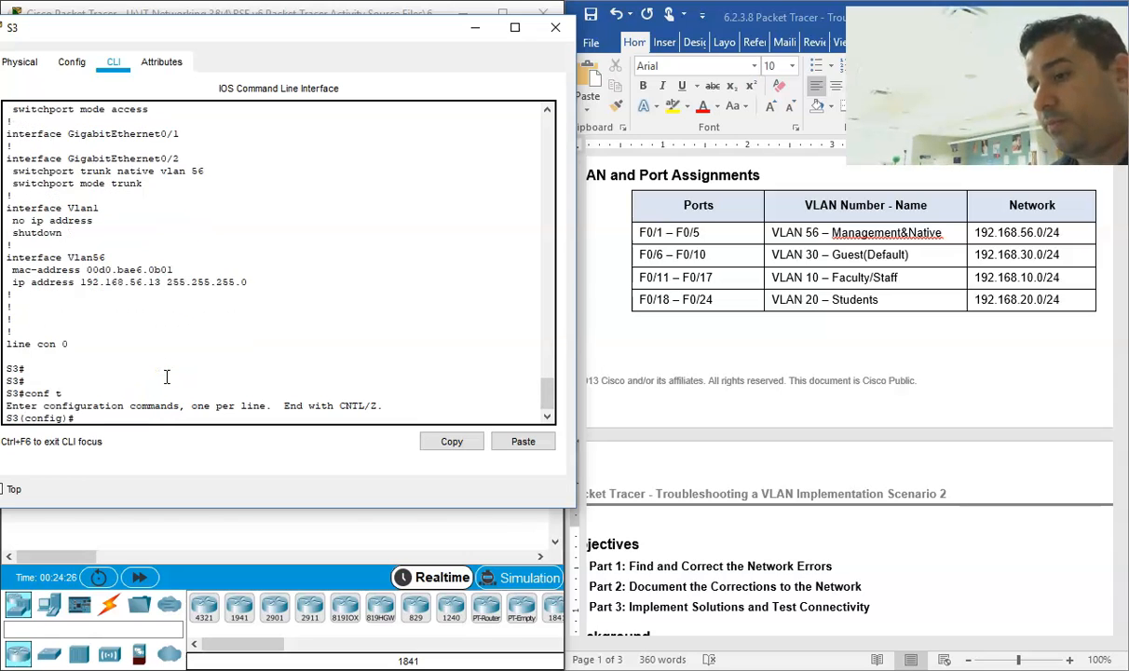
type("int range")
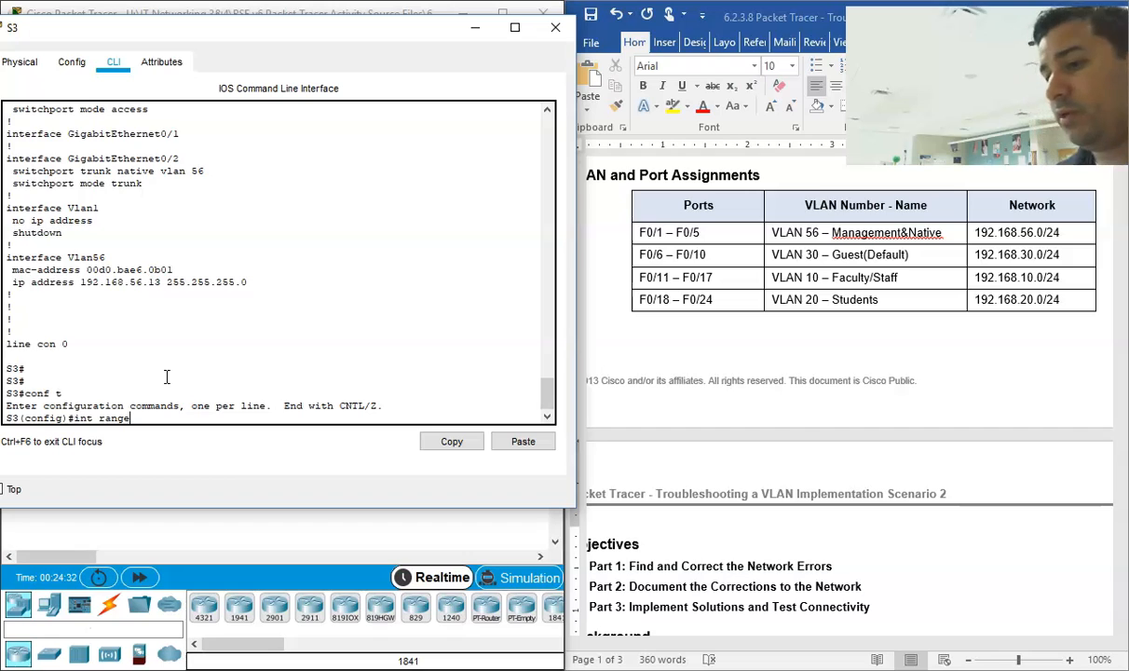
type("f0/1-5")
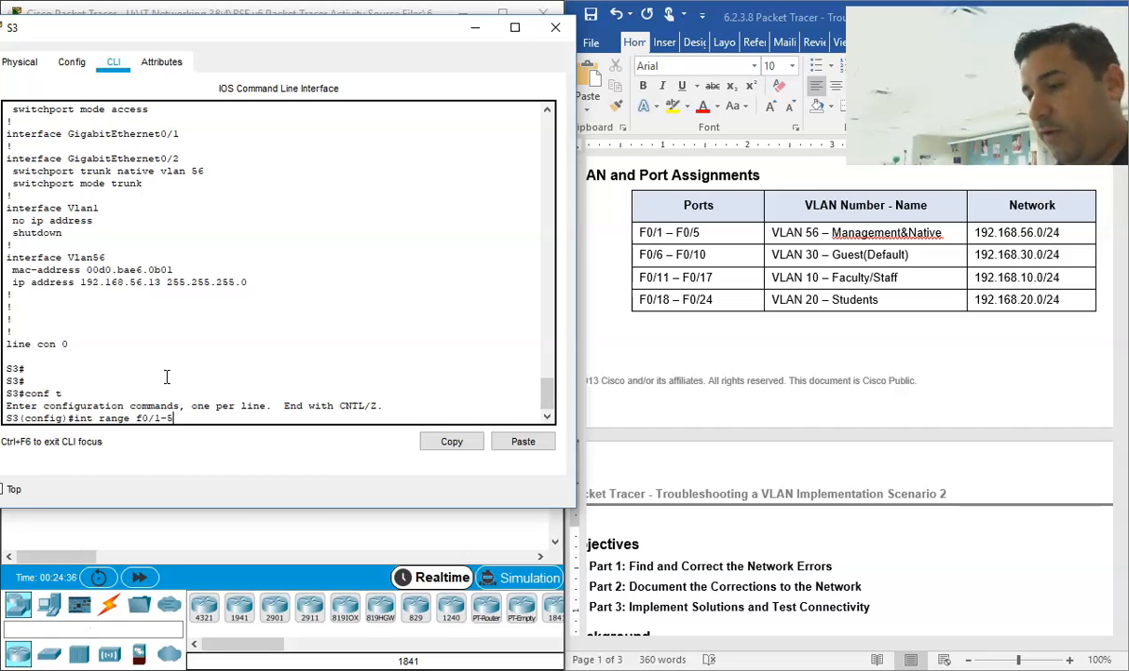
key("Return")
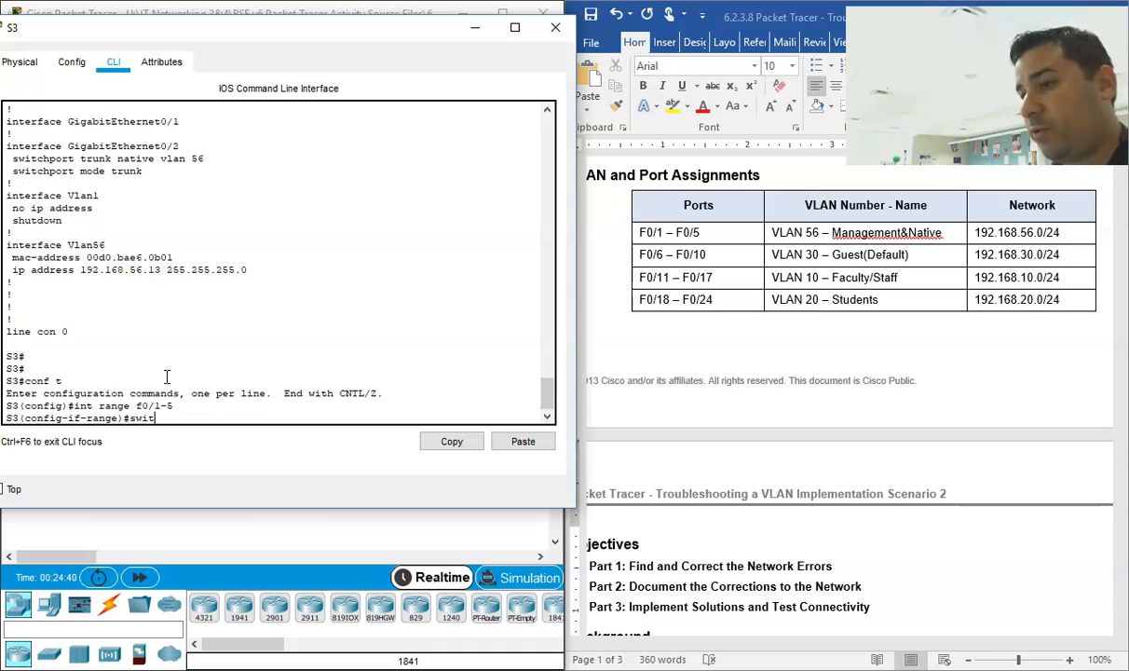
type("swit")
key("Tab")
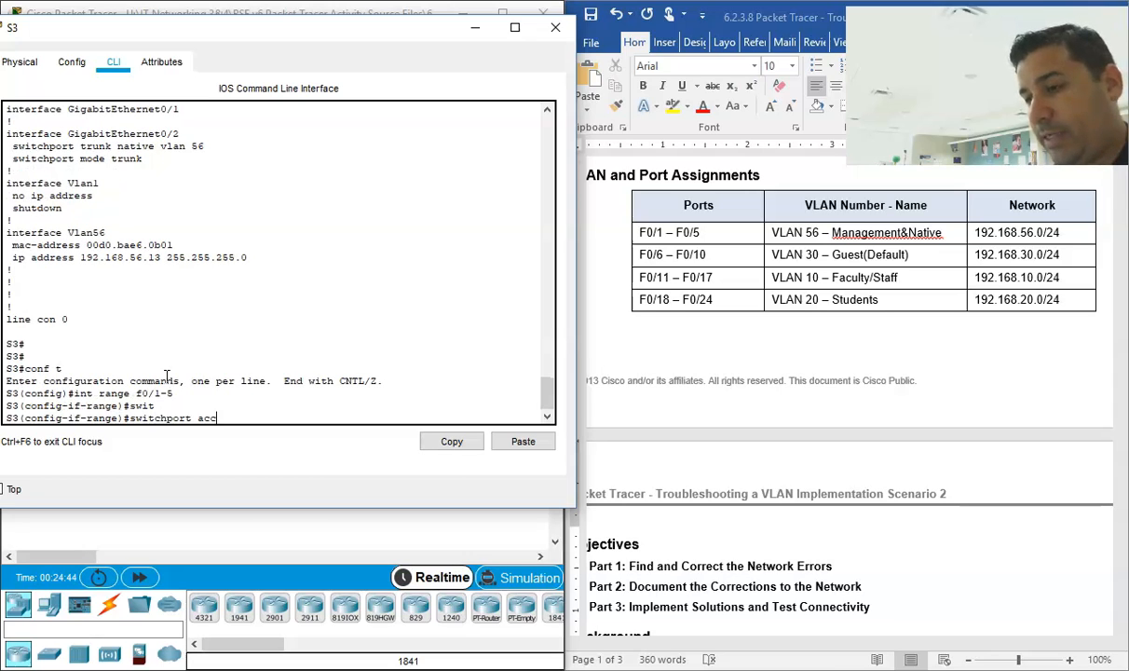
type("access vlan 56")
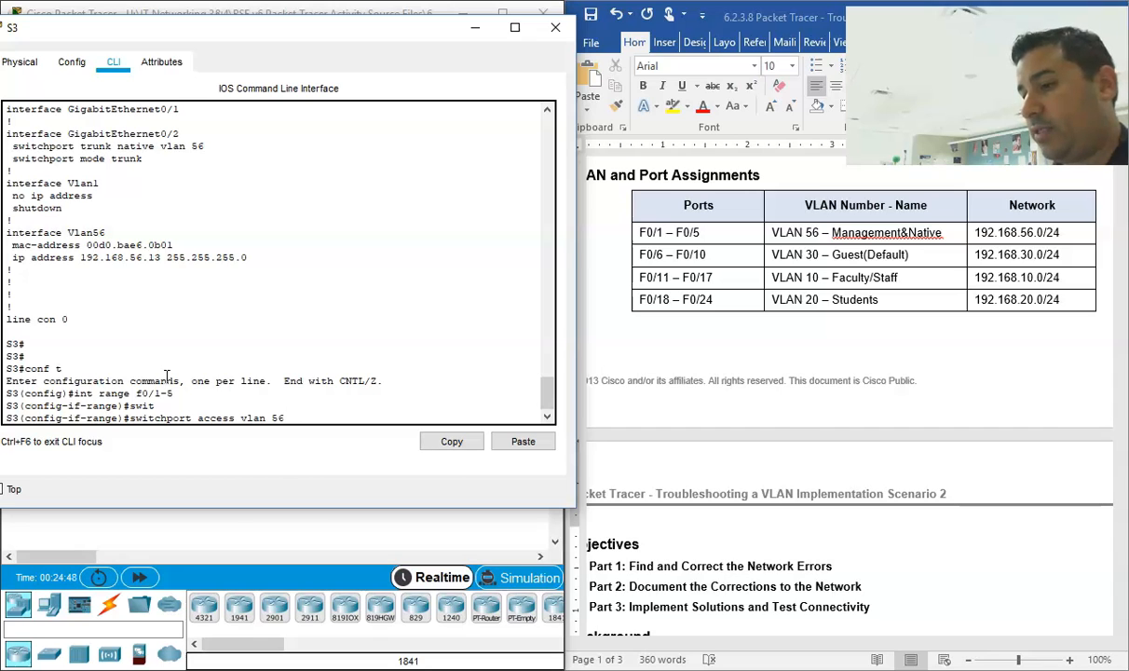
key("Return")
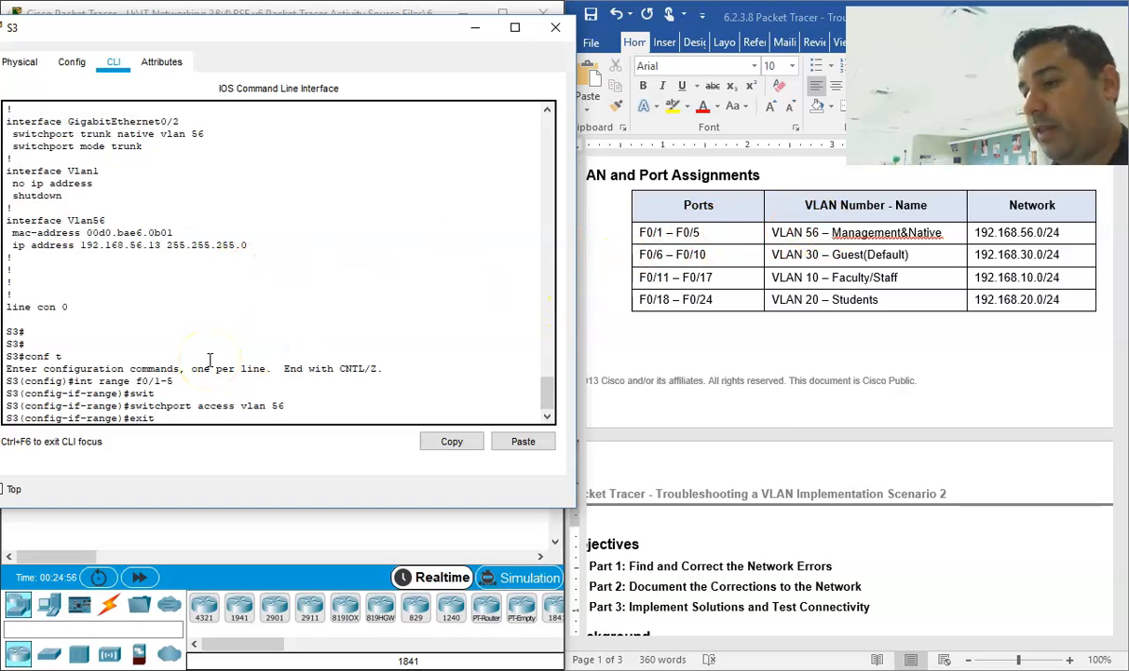
type("exit")
key("Return")
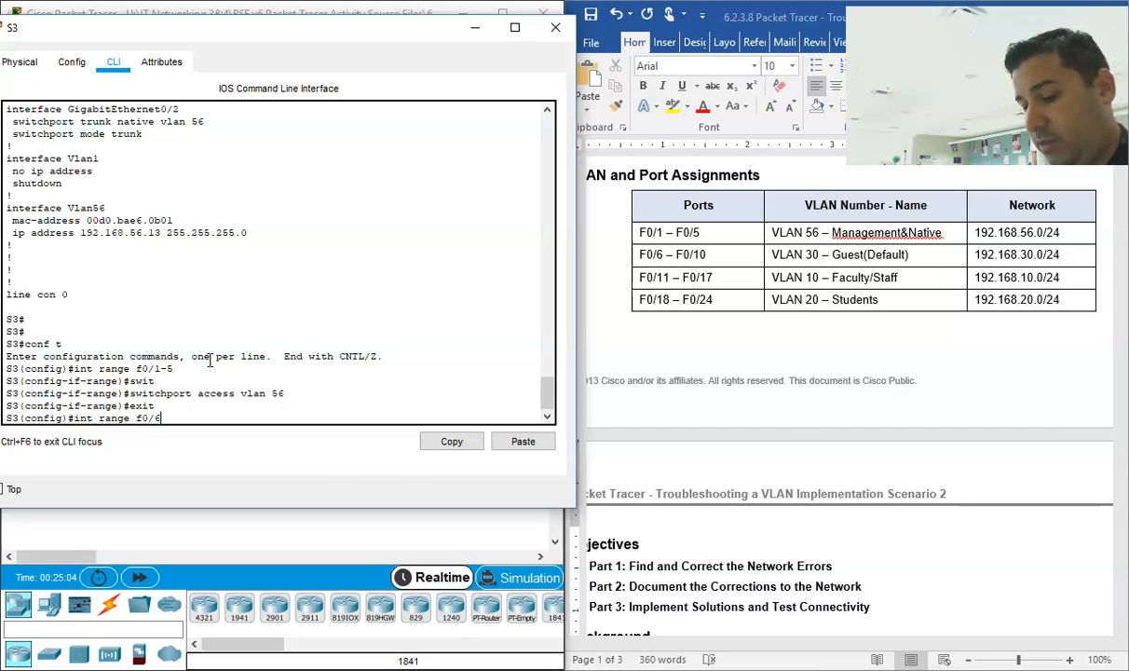
Step: Assign S3's ports F0/6-10 to access VLAN 30
type("int range f0/6-10")
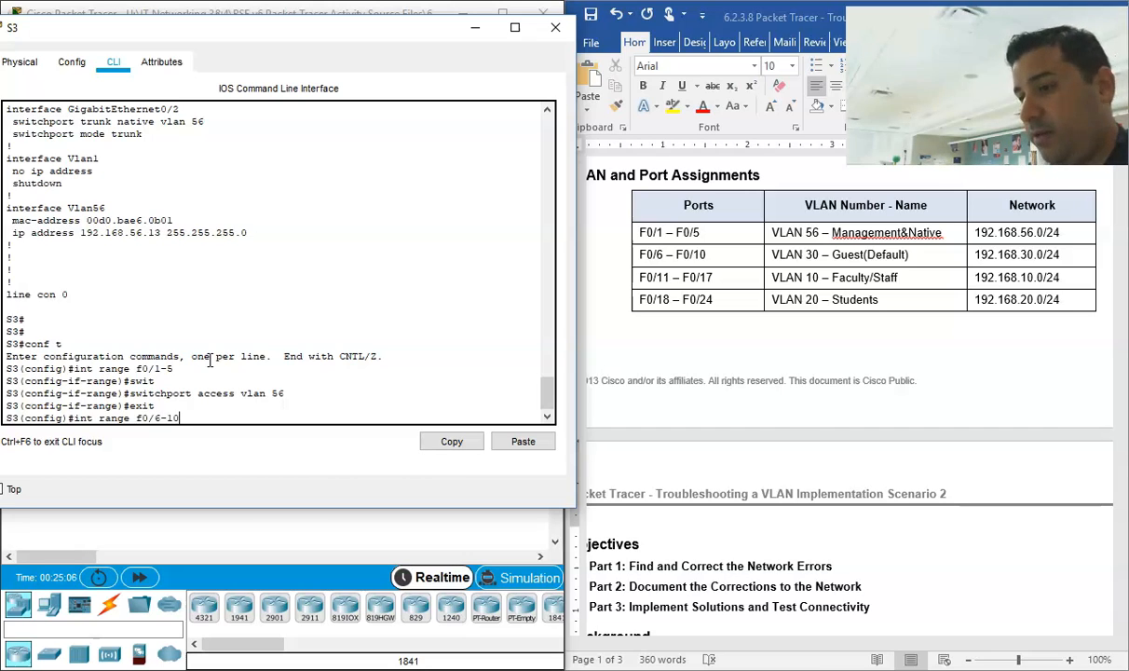
key("Return")
type("exit")
key("Up")
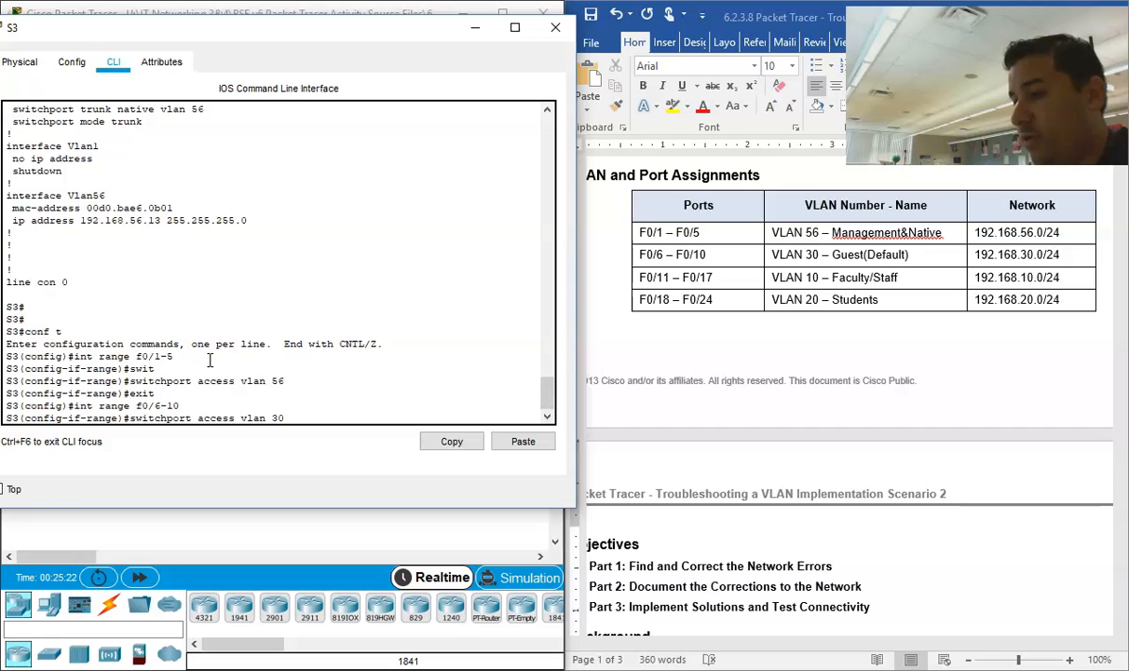
key("Return")
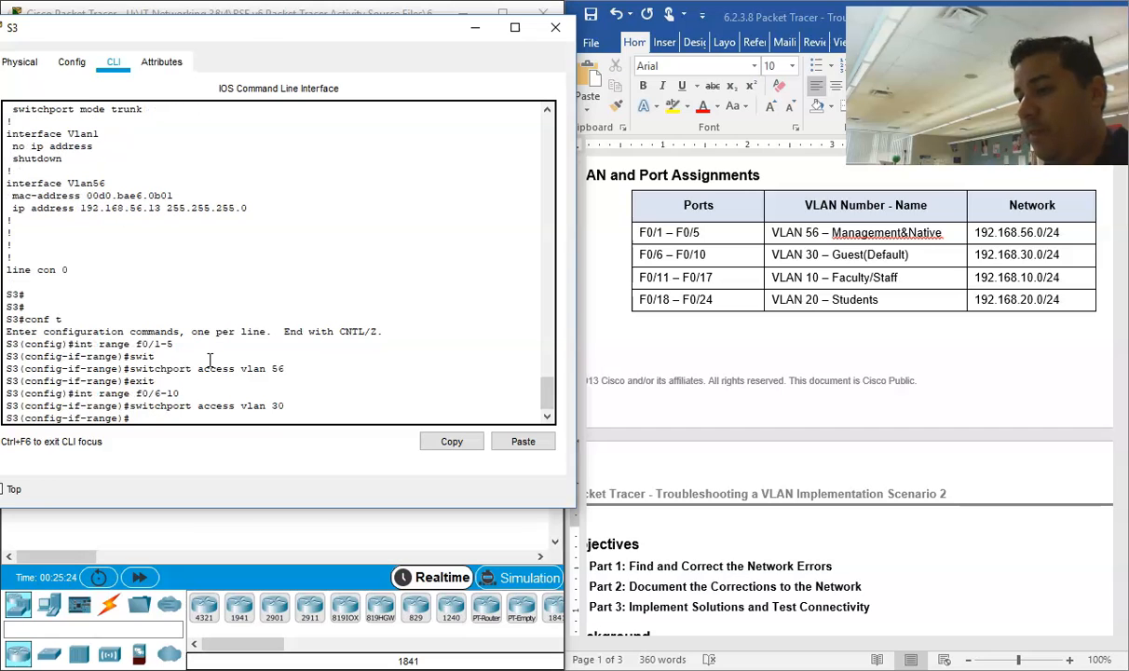
Step: Leave S3's F0/6-10 range, assign ports F0/11-17 to access VLAN 10, and exit that range
key("Return")
type("int range f")
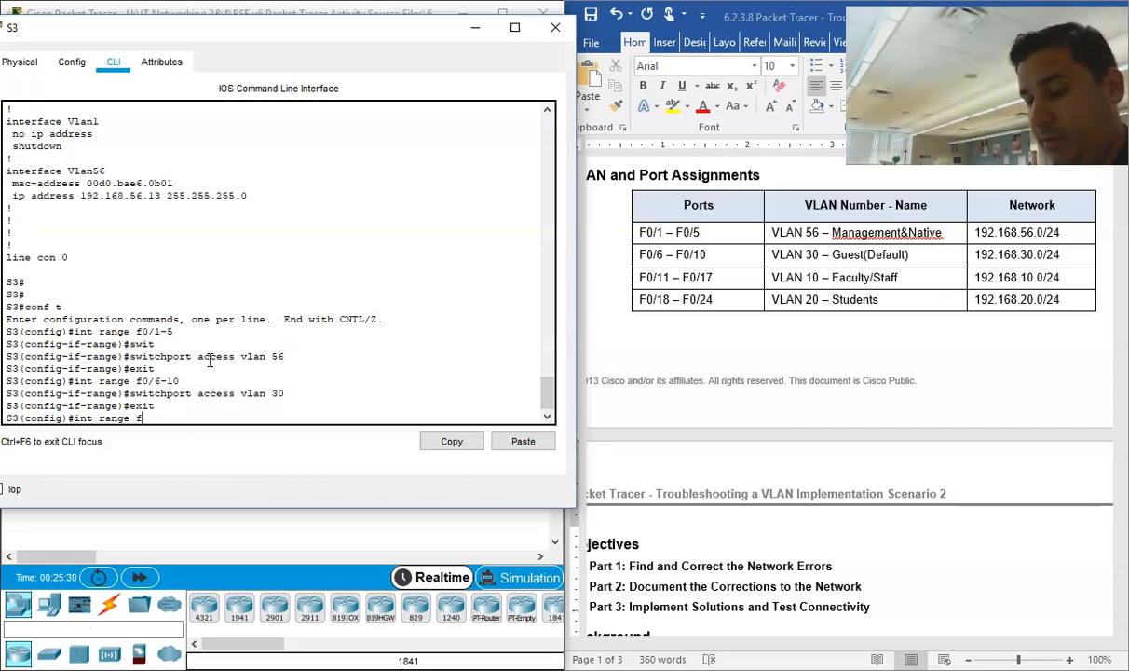
type("0/")
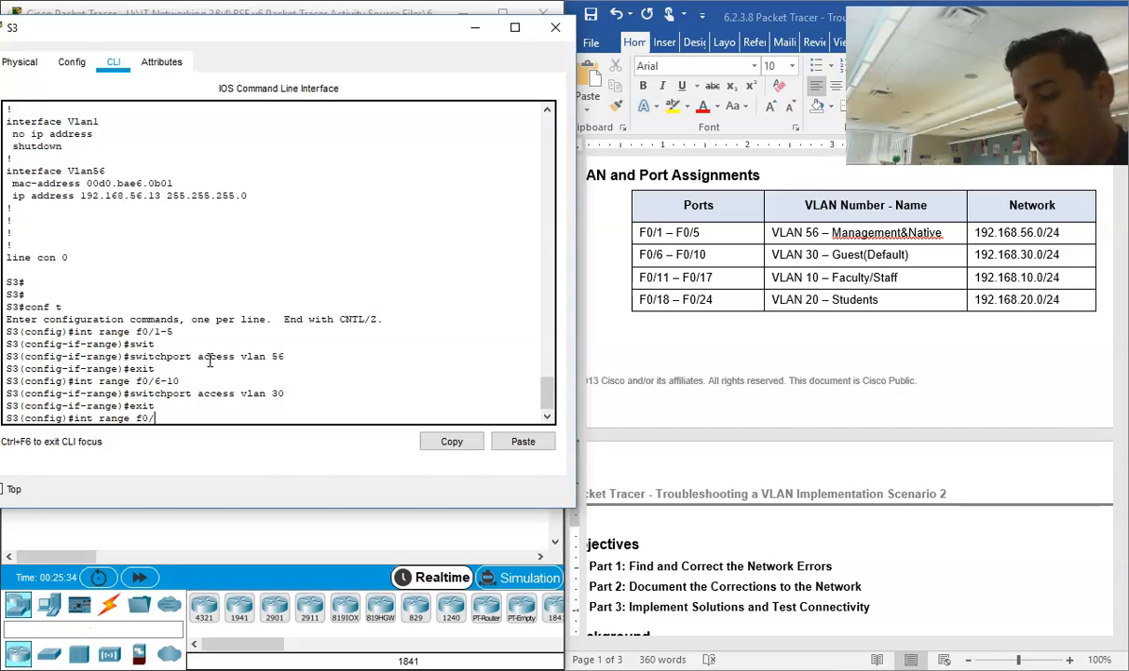
type("11-")
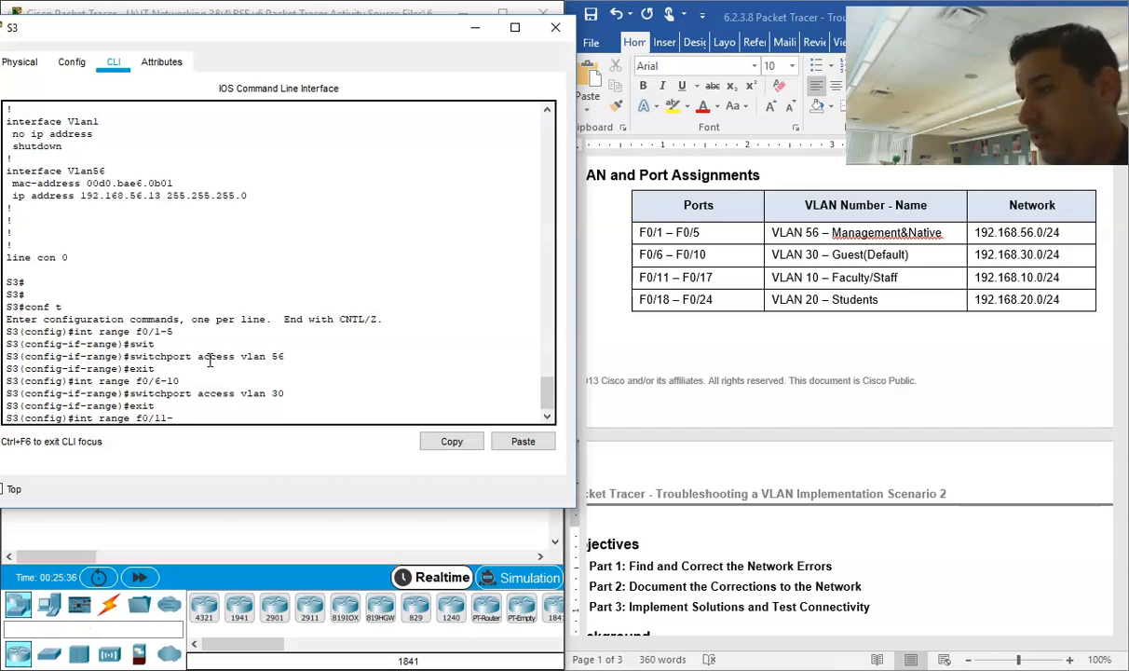
type("17")
key("Return")
key("Up")
key("Up")
key("Up")
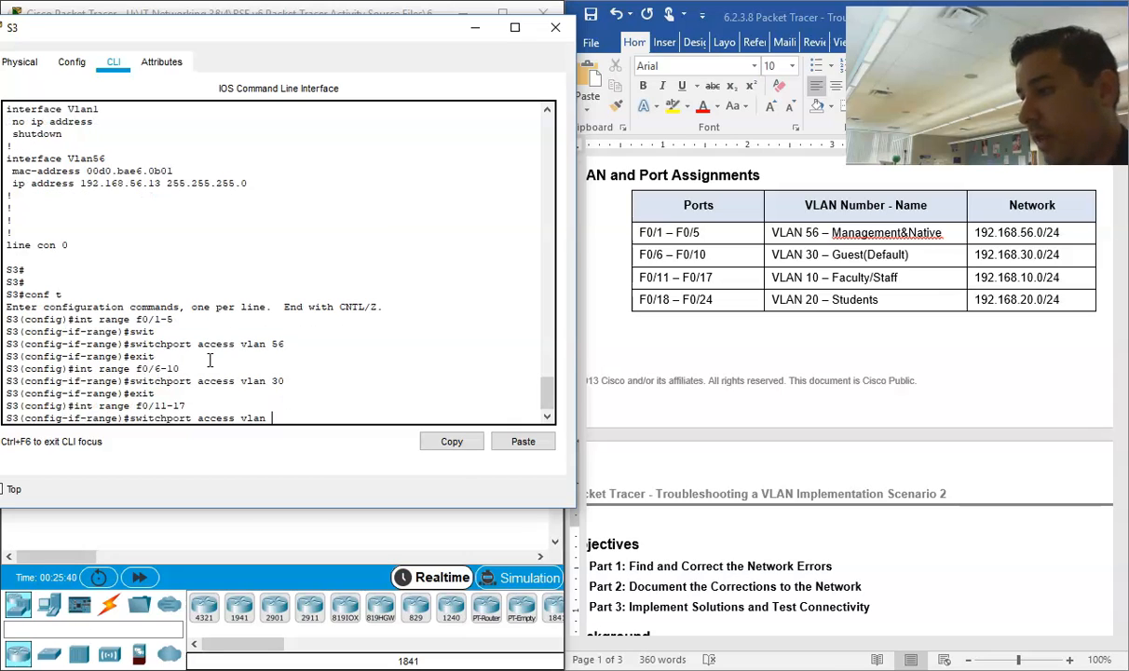
type("10")
key("Return")
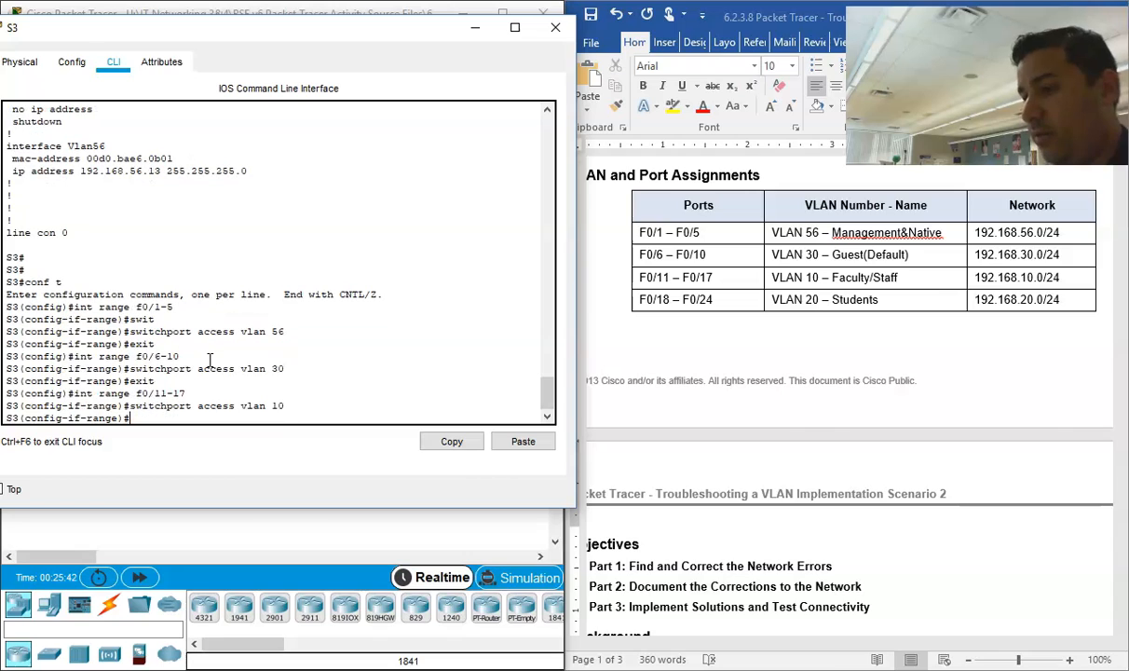
type("exit")
key("Return")
Step: Assign S3's ports F0/18-24 to access VLAN 20 and exit to global configuration mode
type("int range f0/18-24")
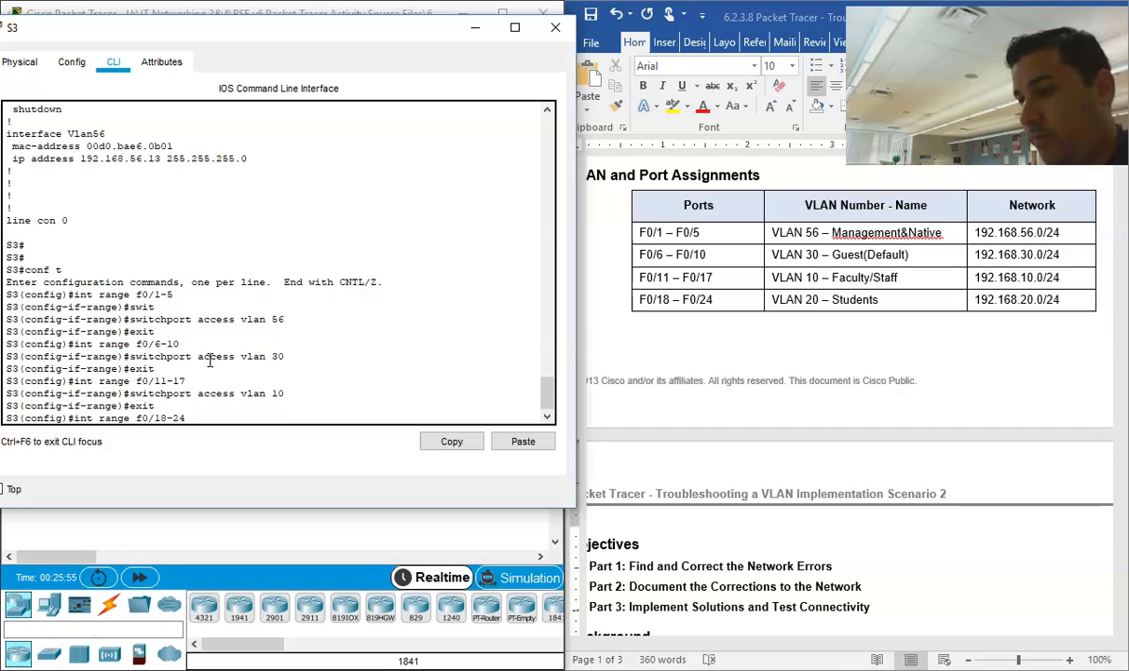
key("Return")
type("switchport access vlan 1")
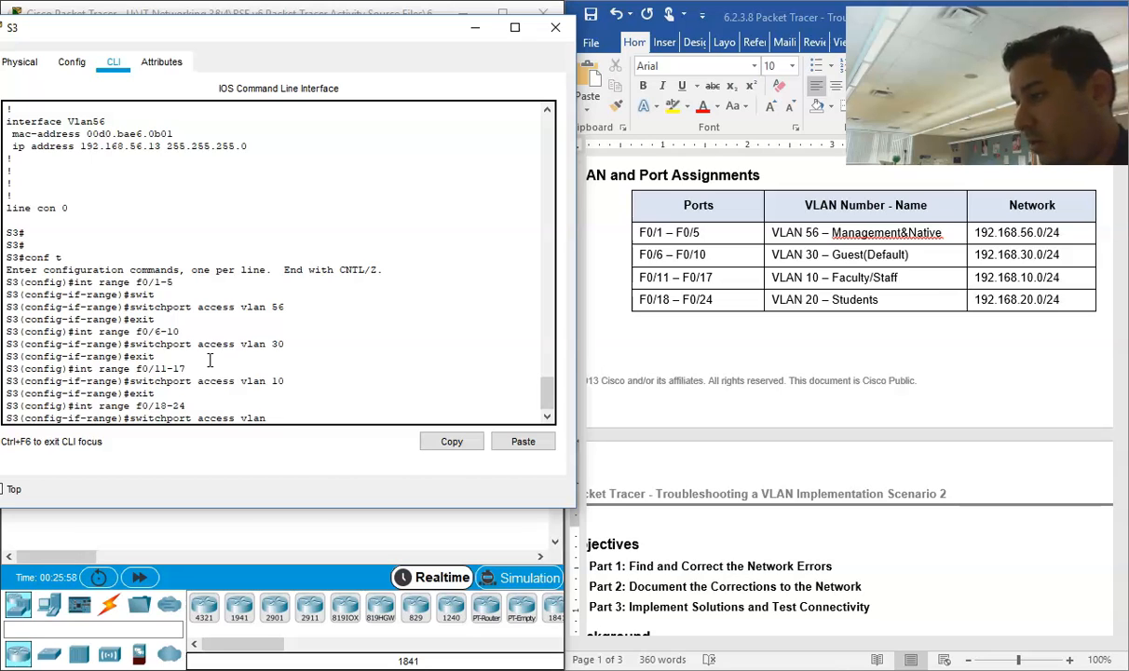
key("Return")
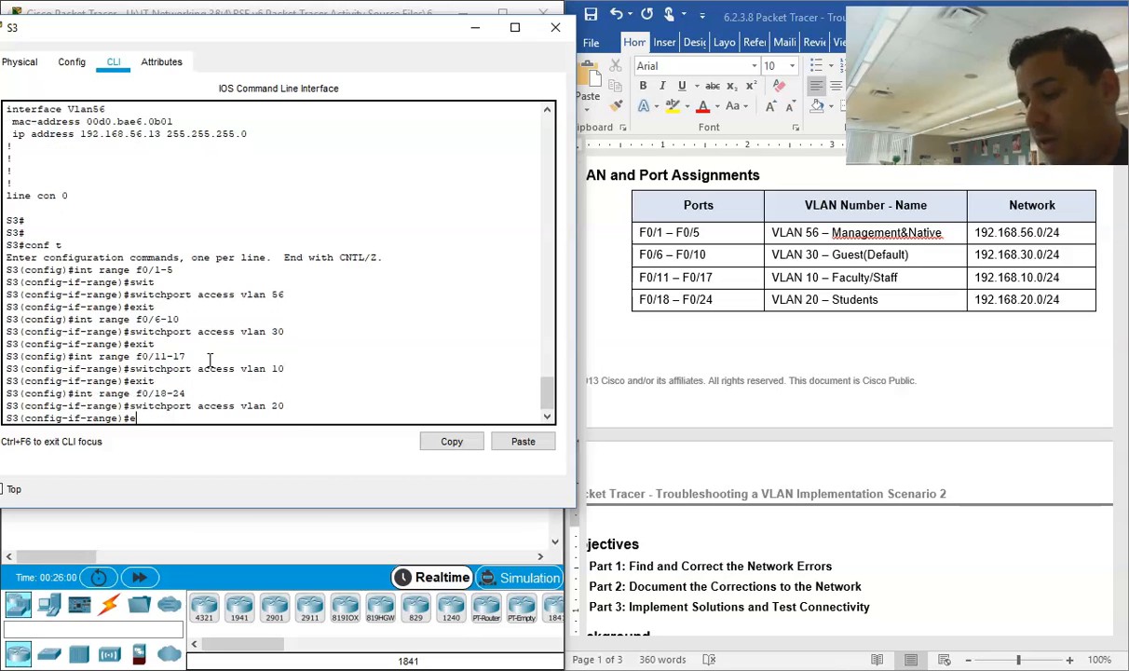
key("Return")
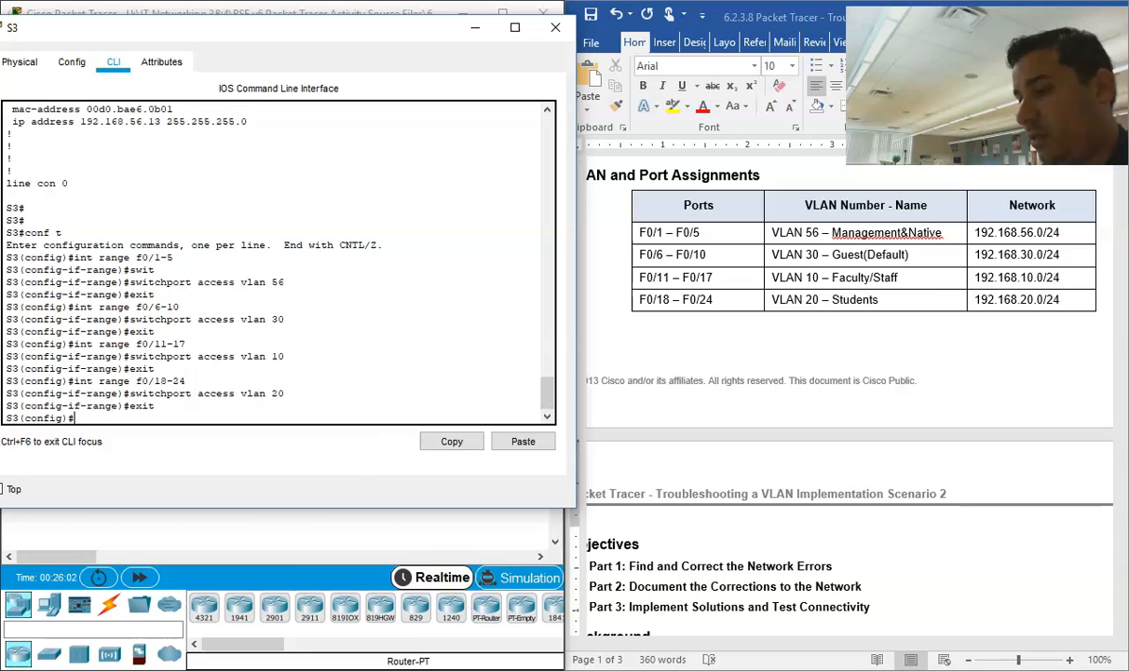
Step: In the Word document's Documentation table, add the problem "On Switch S3 ports were not associated to a correct VLAN" below the missing VLANs entry
left_click(461, 626)
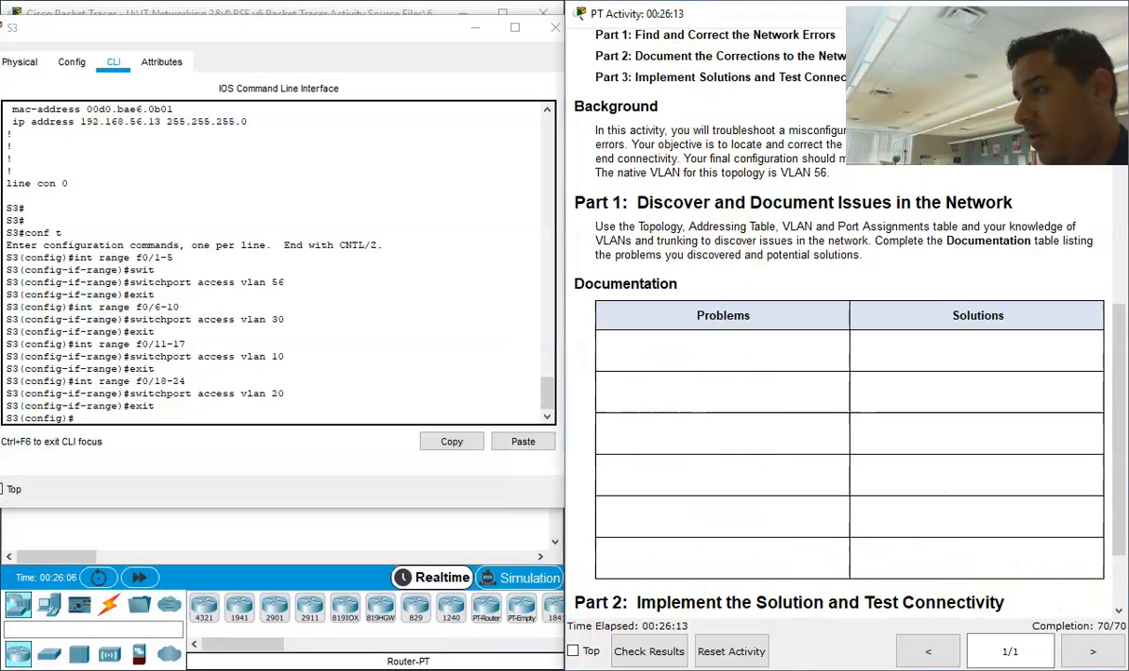
left_click(671, 669)
scroll(711, 374, "down", 2)
scroll(711, 375, "down", 6)
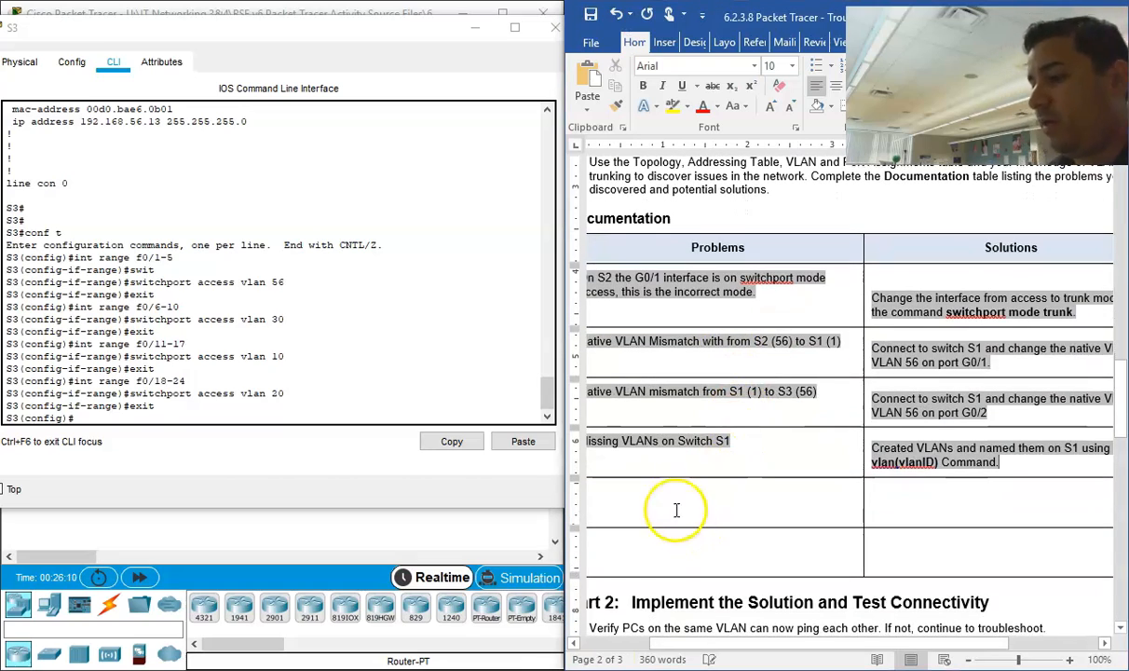
left_click(673, 508)
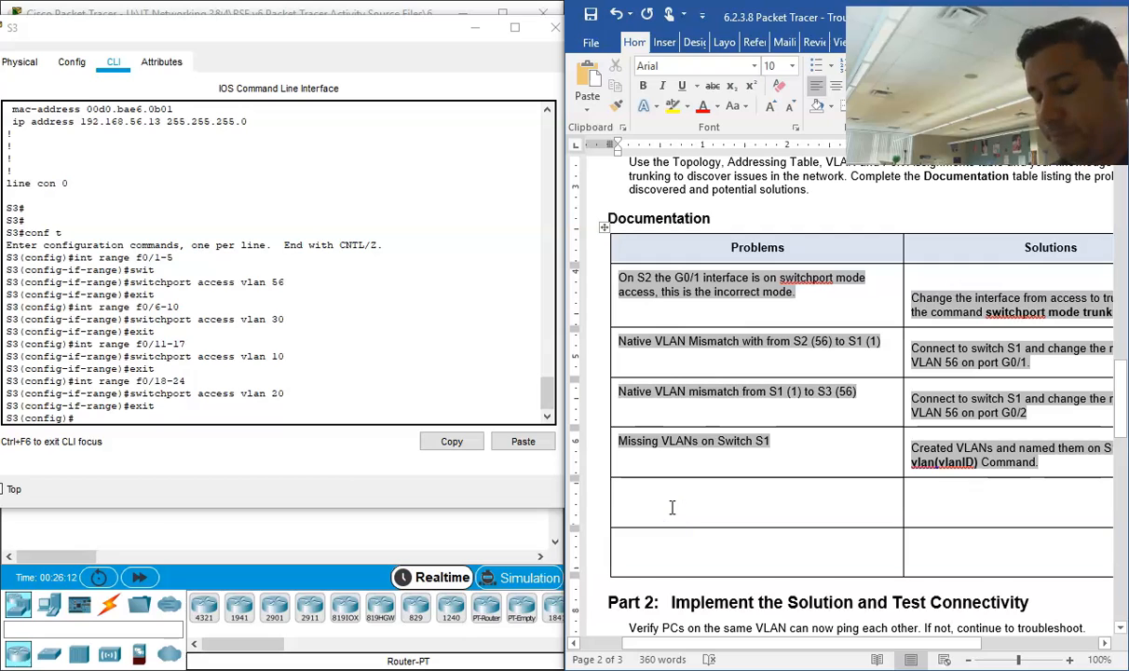
type("On Swtitch S3 port")
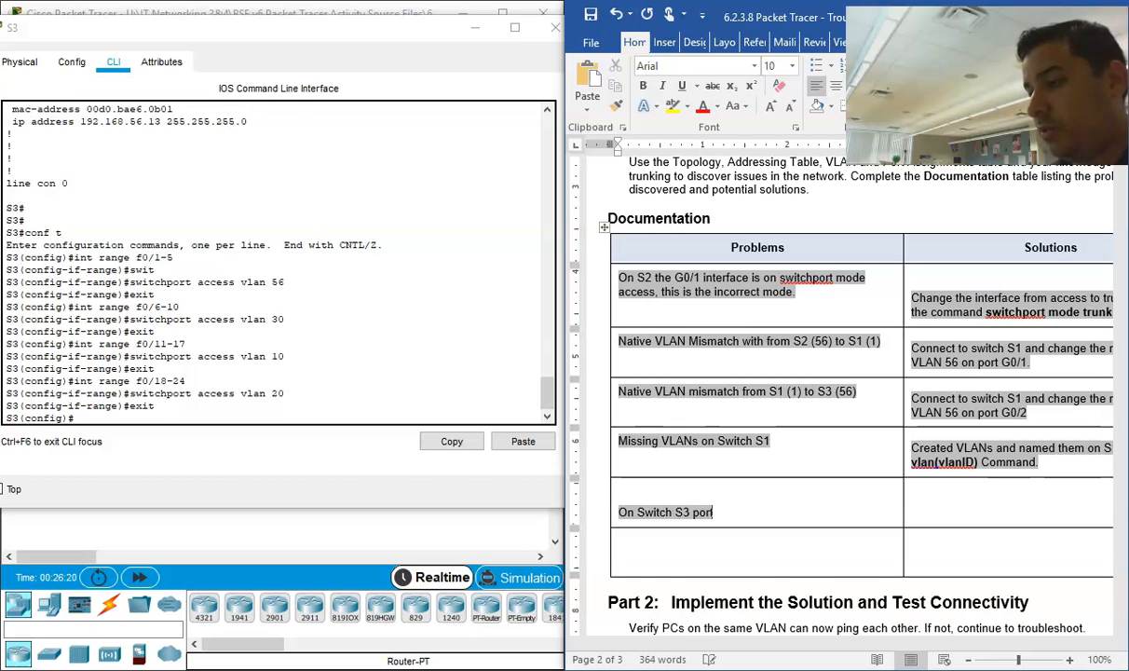
type("s were not associated")
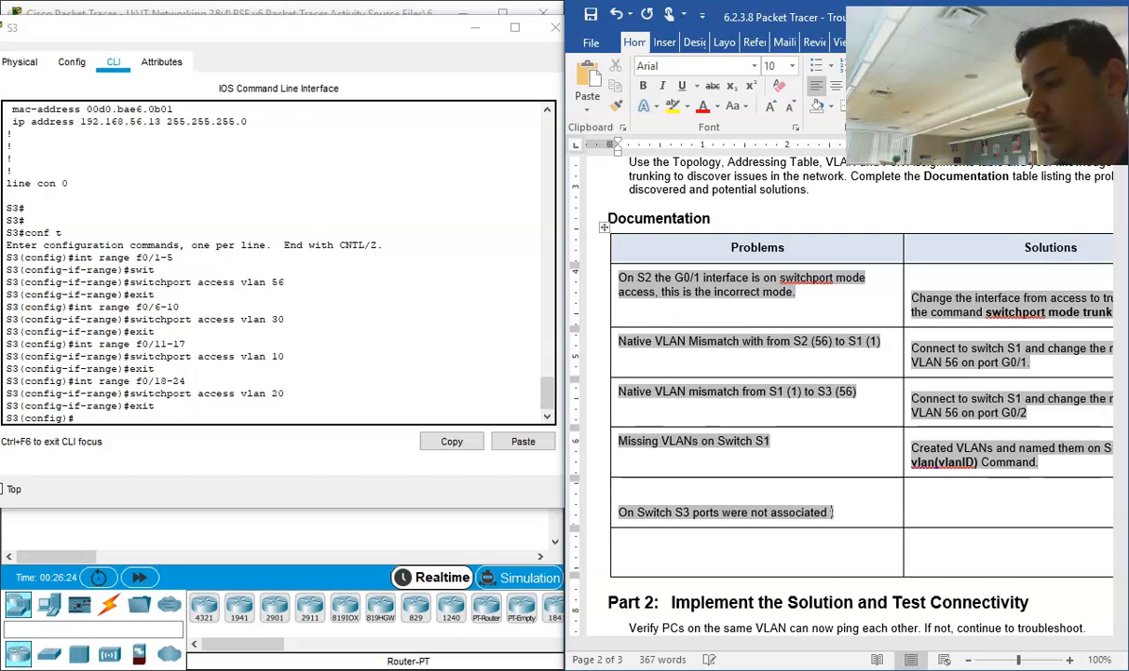
type("to a correct")
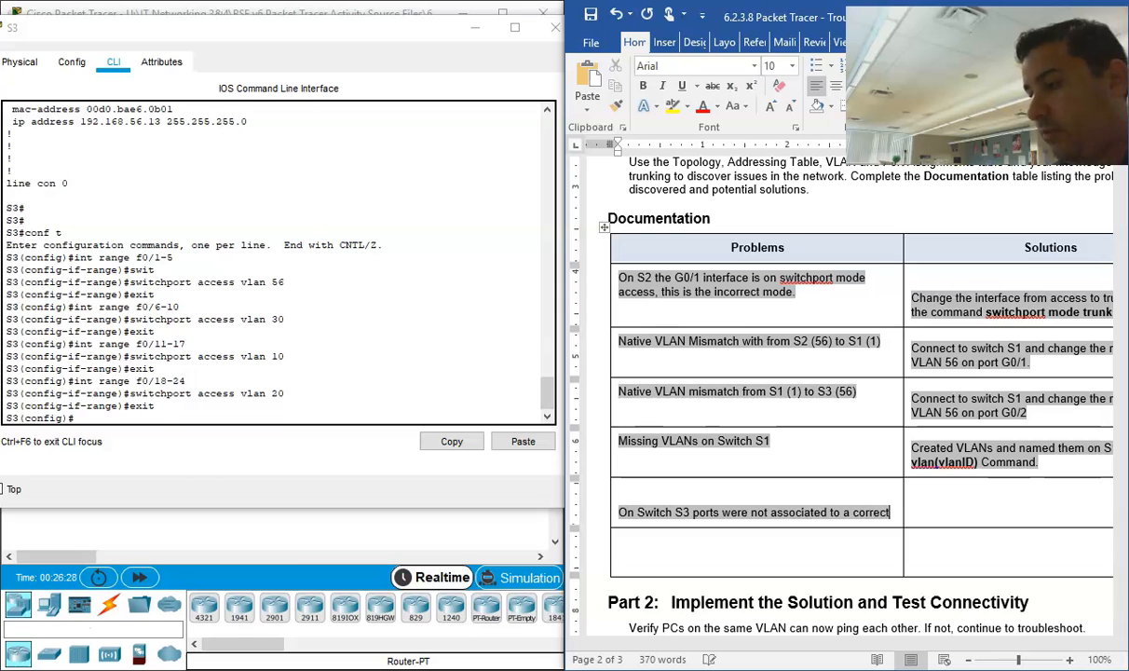
type(" VLAN")
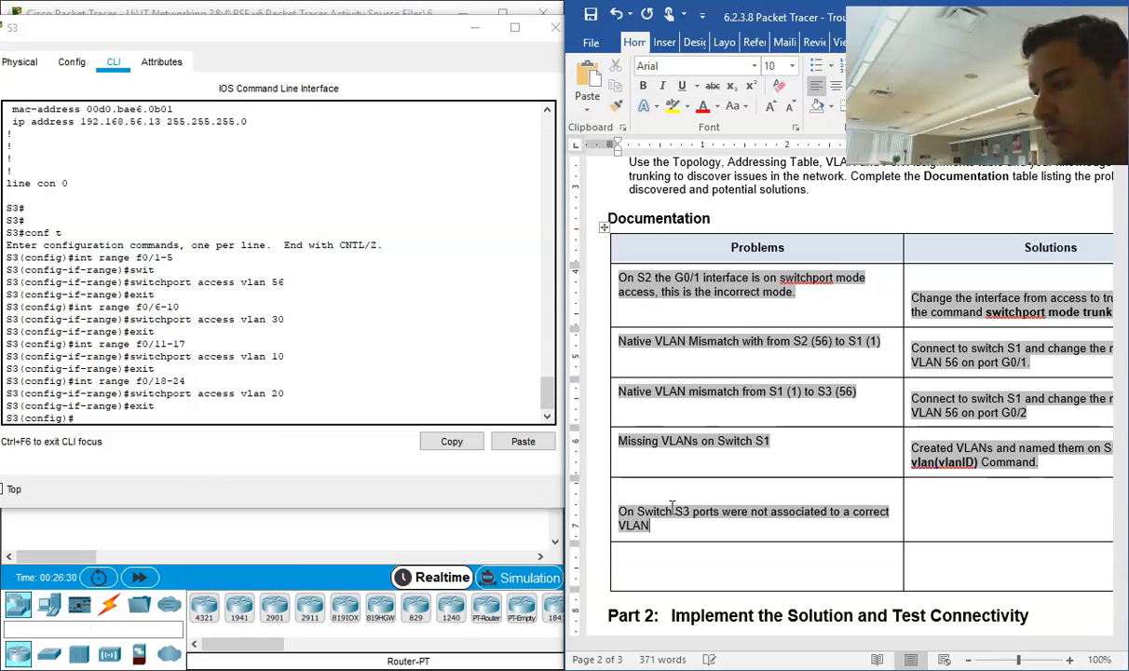
Step: Begin the matching solution with "Associated each port with the correct VLAN using the command", correcting the spelling of "Associated"
left_click(955, 524)
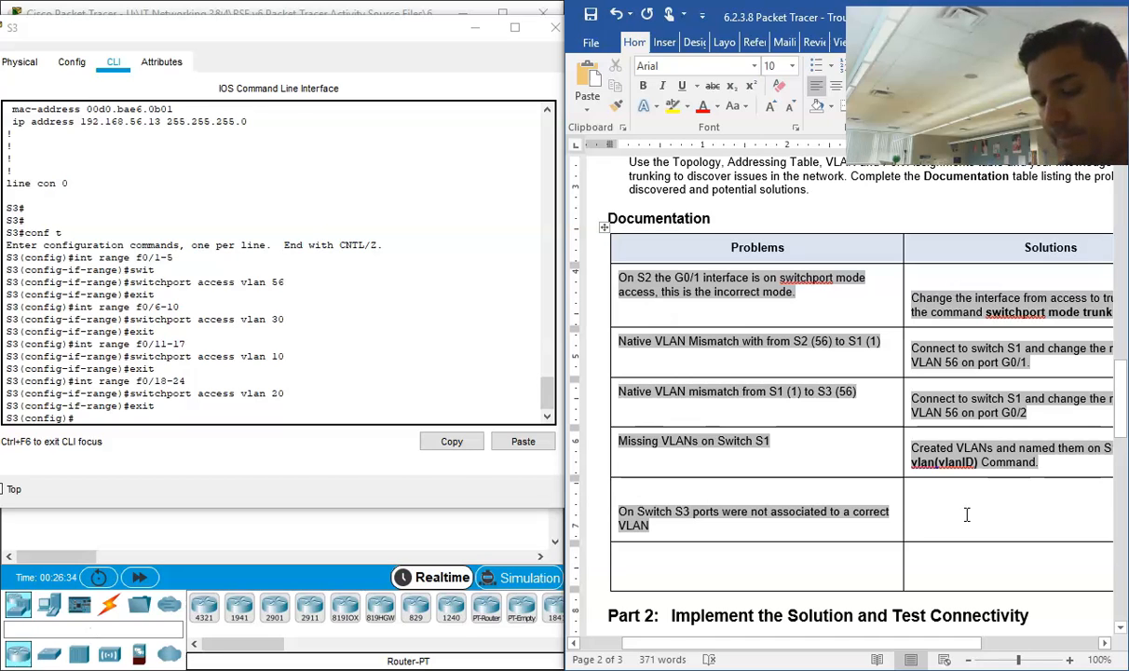
type("ac")
type("scoci")
type("ated")
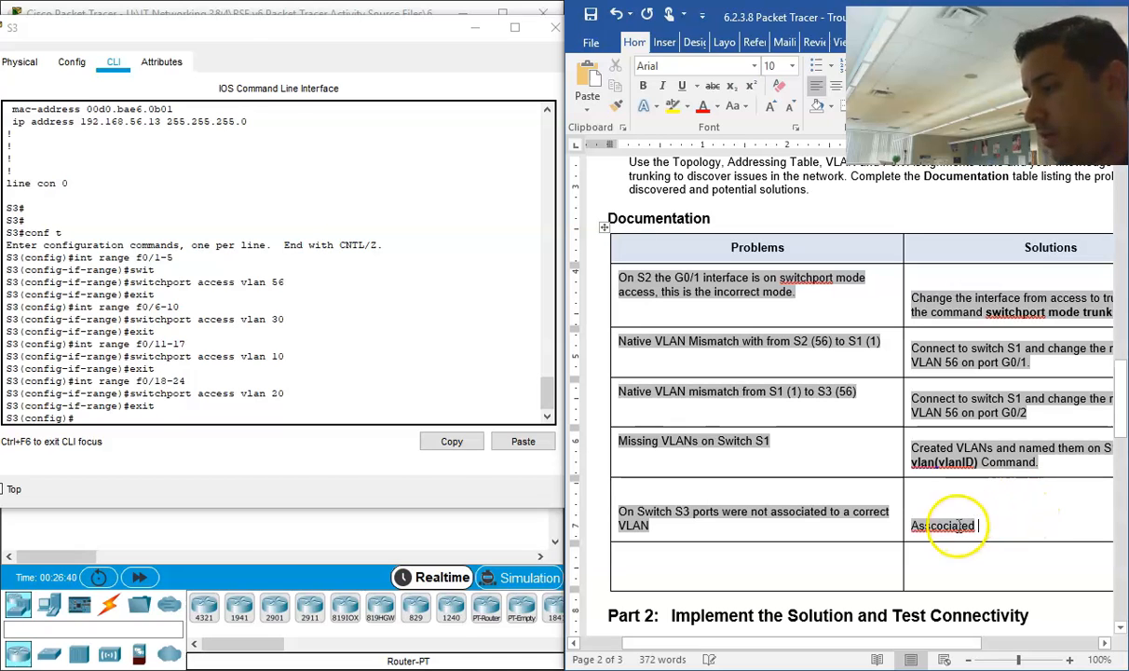
right_click(960, 528)
left_click(828, 544)
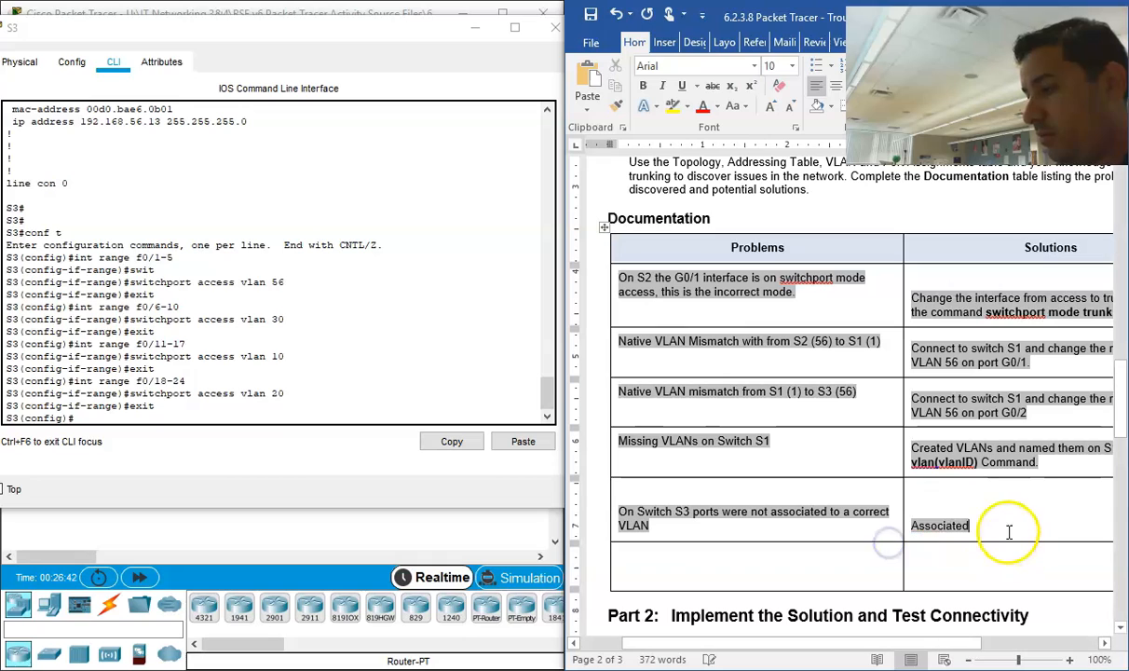
type("each p")
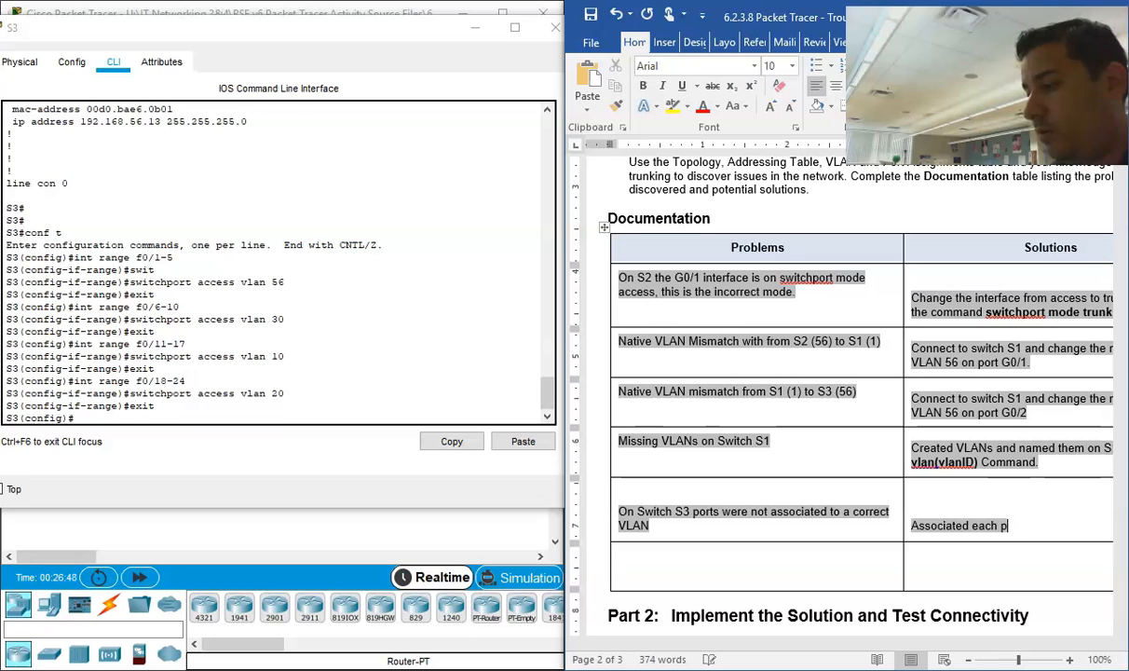
type("ior with the corr")
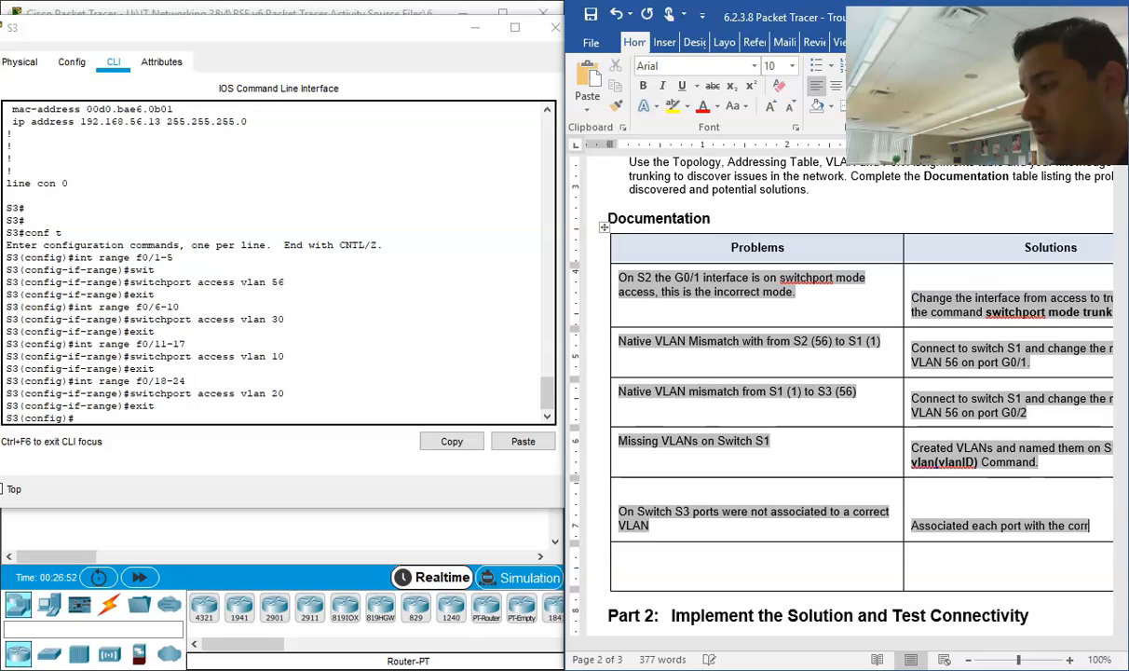
type("ect VLAN using t")
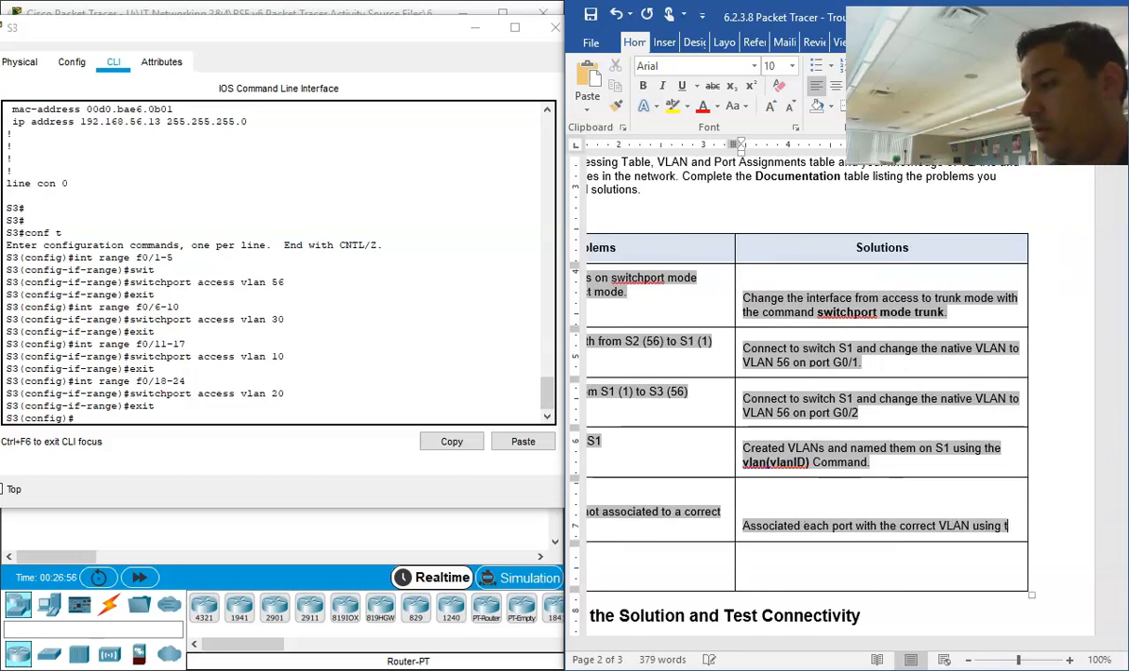
type("he command")
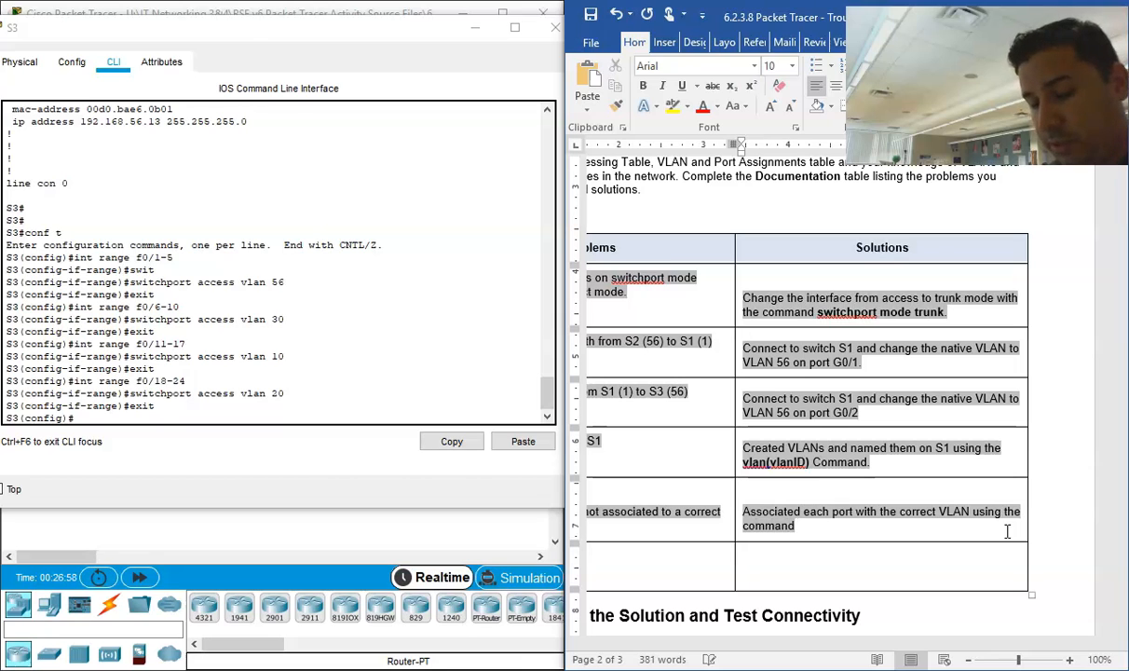
Step: Finish the S3 solution sentence with the command "switchport access vlan (VLANID)." in bold
key("ctrl+b")
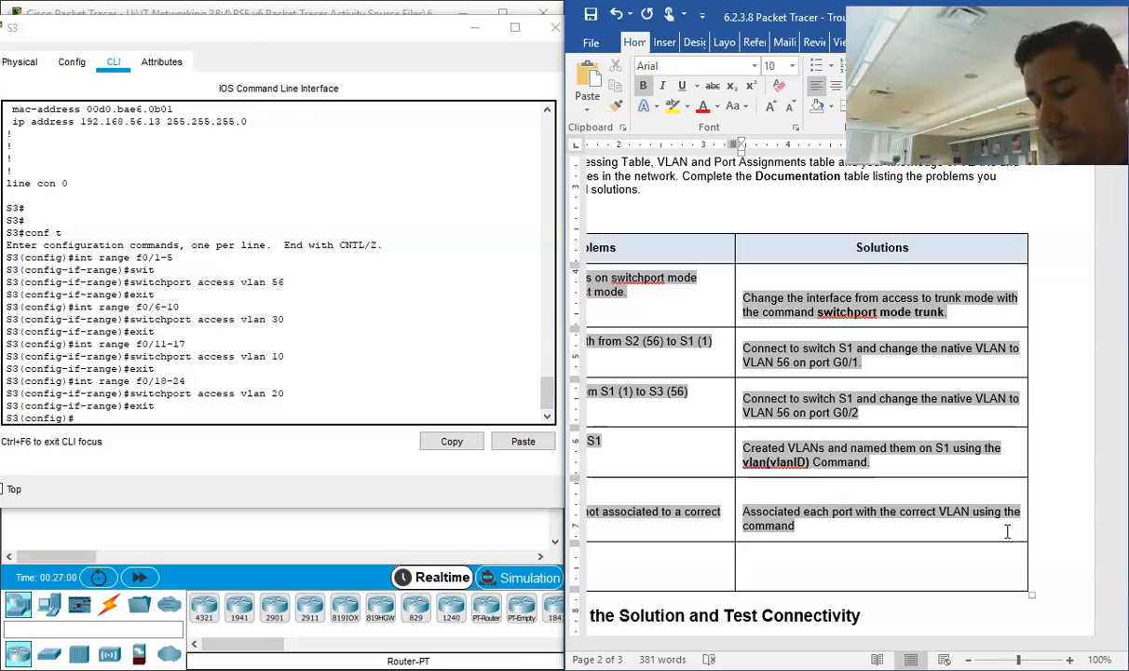
type("switchport access v")
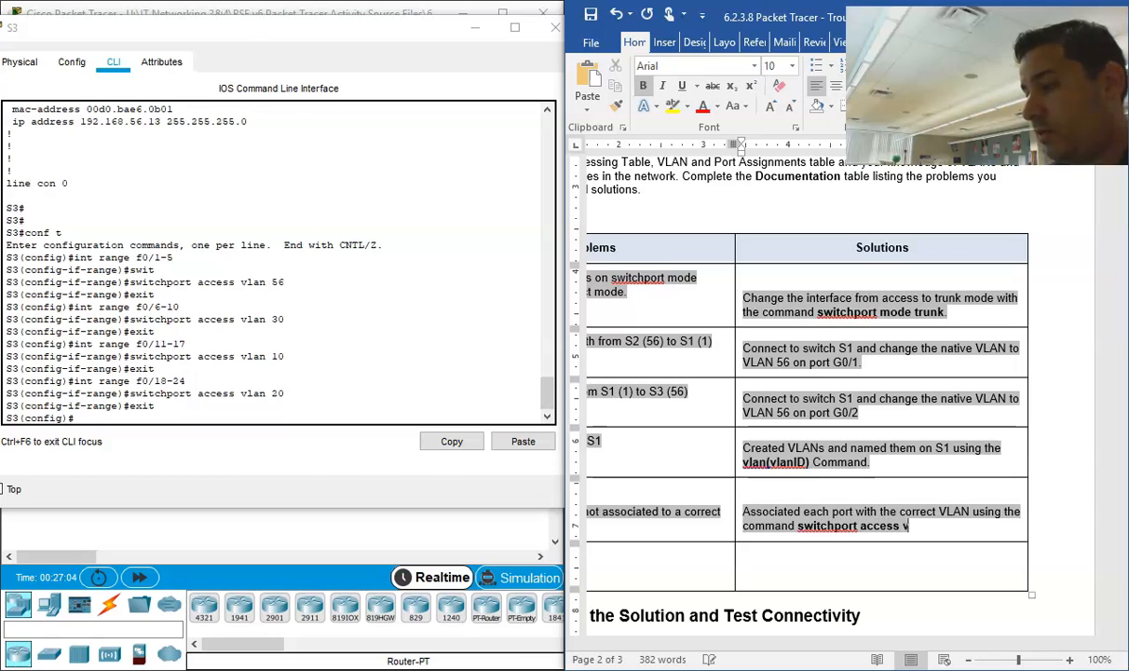
type("lan (")
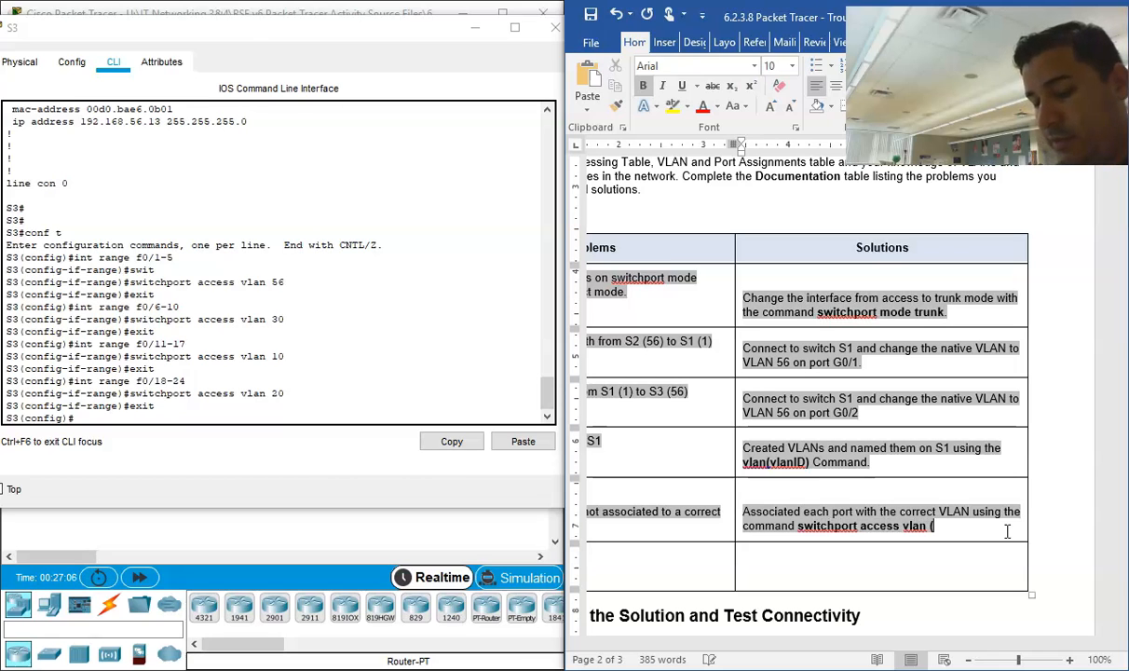
type("VLANID).")
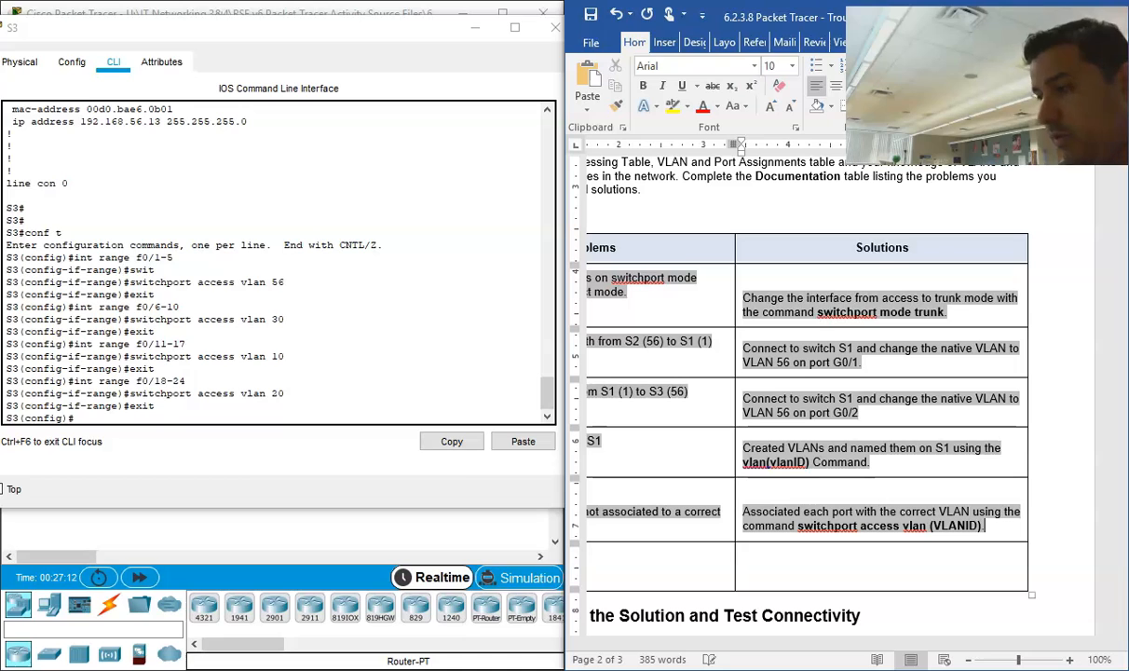
Step: Review the completed Documentation table, the Part 2 connectivity test instructions and the scoring rubric
left_click_drag(890, 643, 780, 606)
scroll(791, 444, "up", 3)
scroll(790, 444, "down", 3)
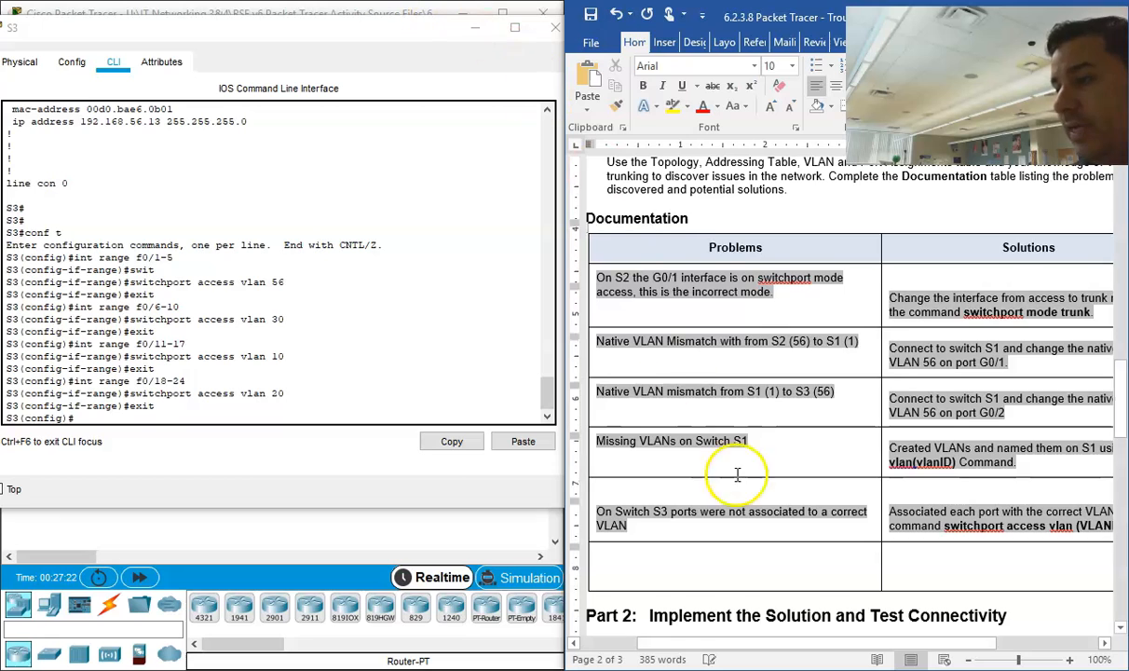
scroll(737, 475, "down", 3)
scroll(744, 527, "down", 1)
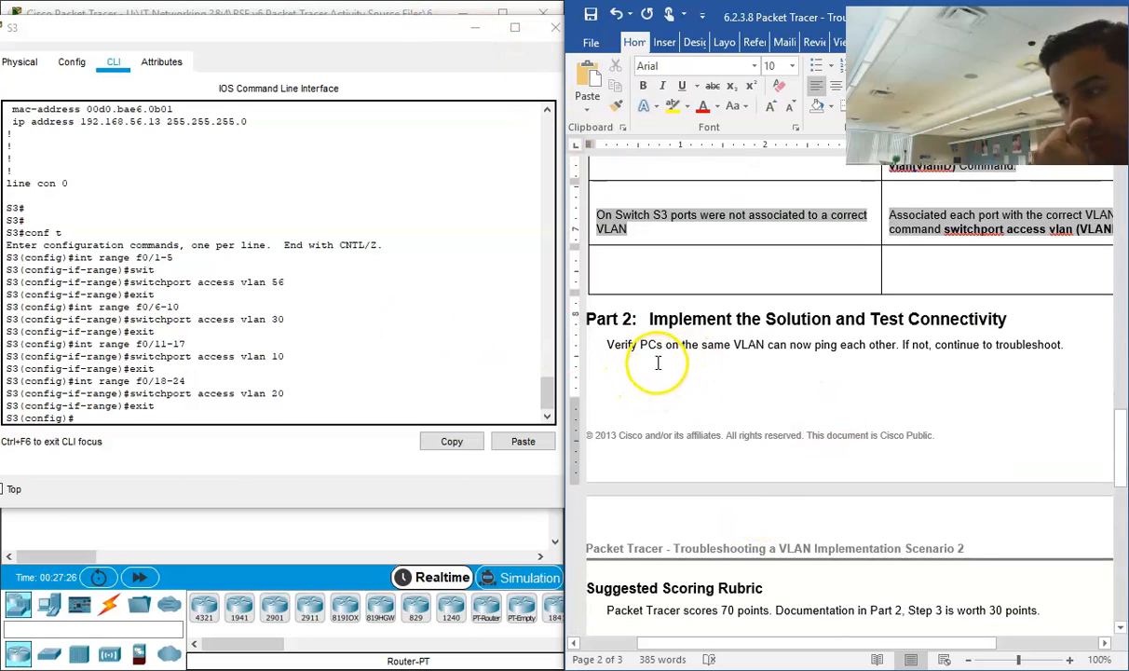
scroll(727, 466, "down", 3)
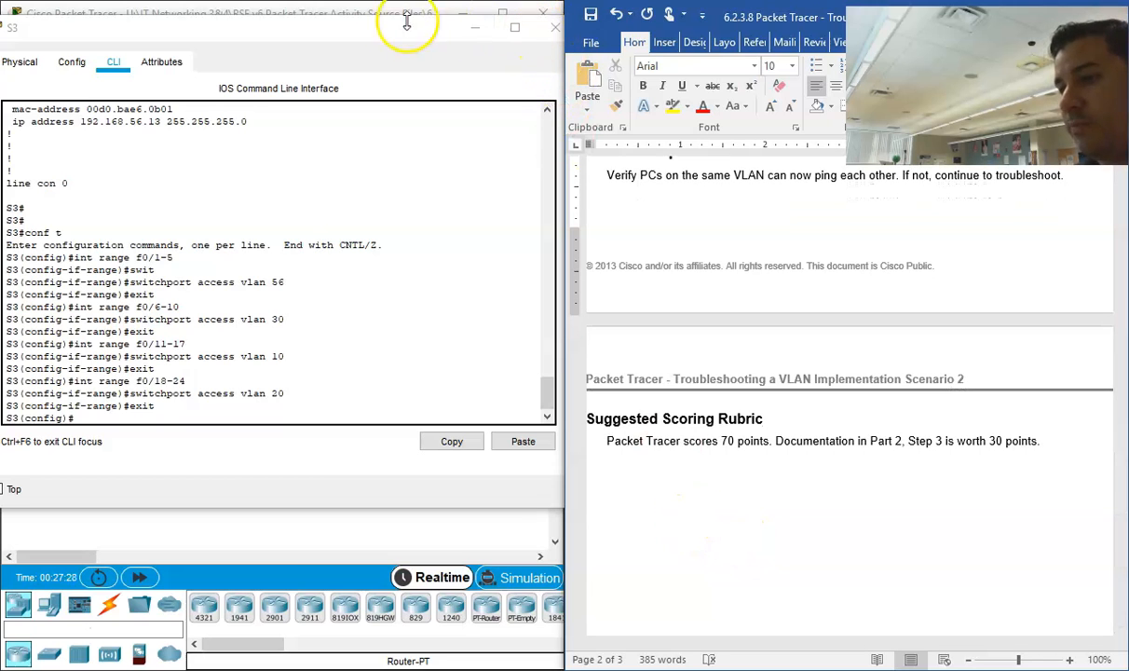
Step: Close S3's window in Packet Tracer and inspect PC1's IP configuration
left_click(555, 27)
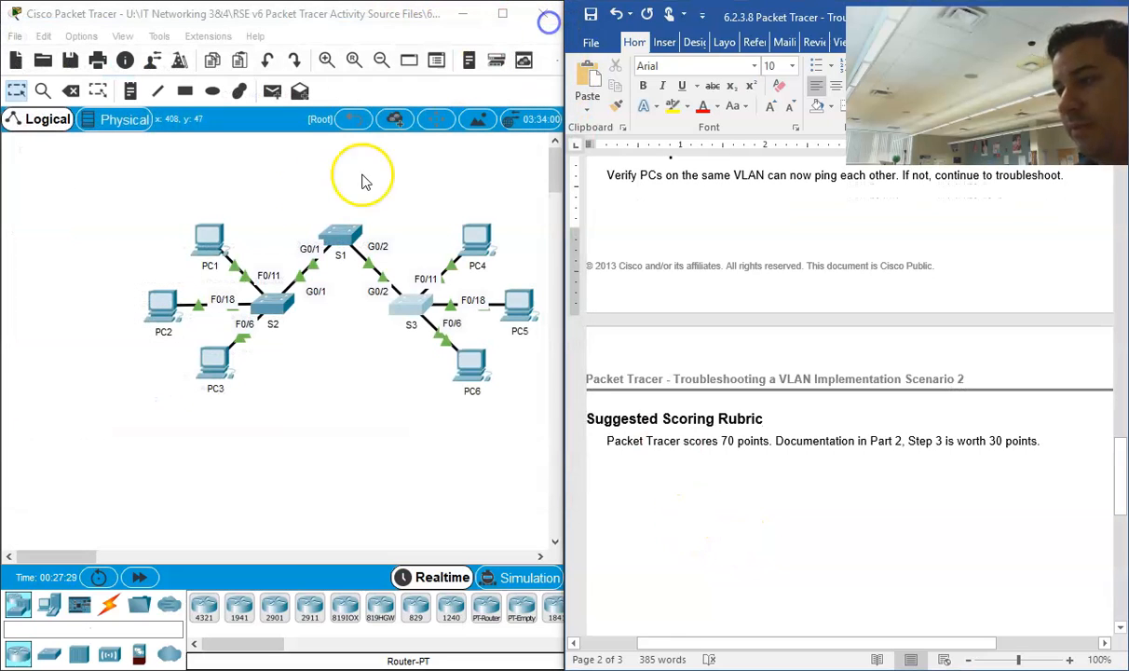
left_click(206, 240)
left_click(335, 123)
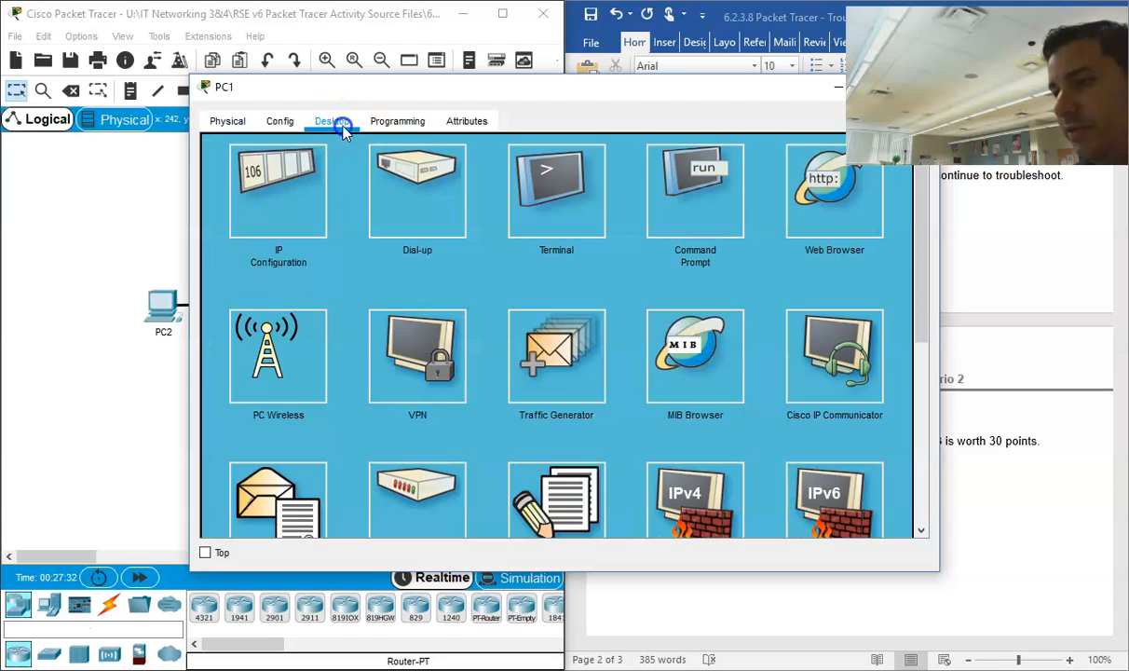
left_click(300, 189)
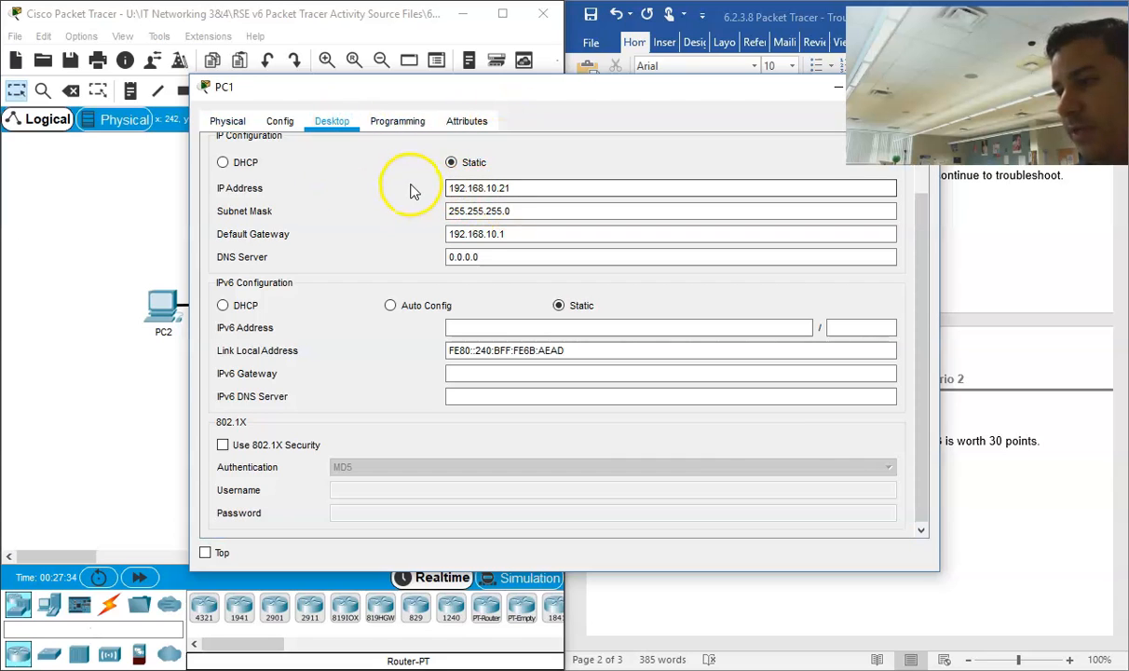
left_click_drag(690, 93, 588, 93)
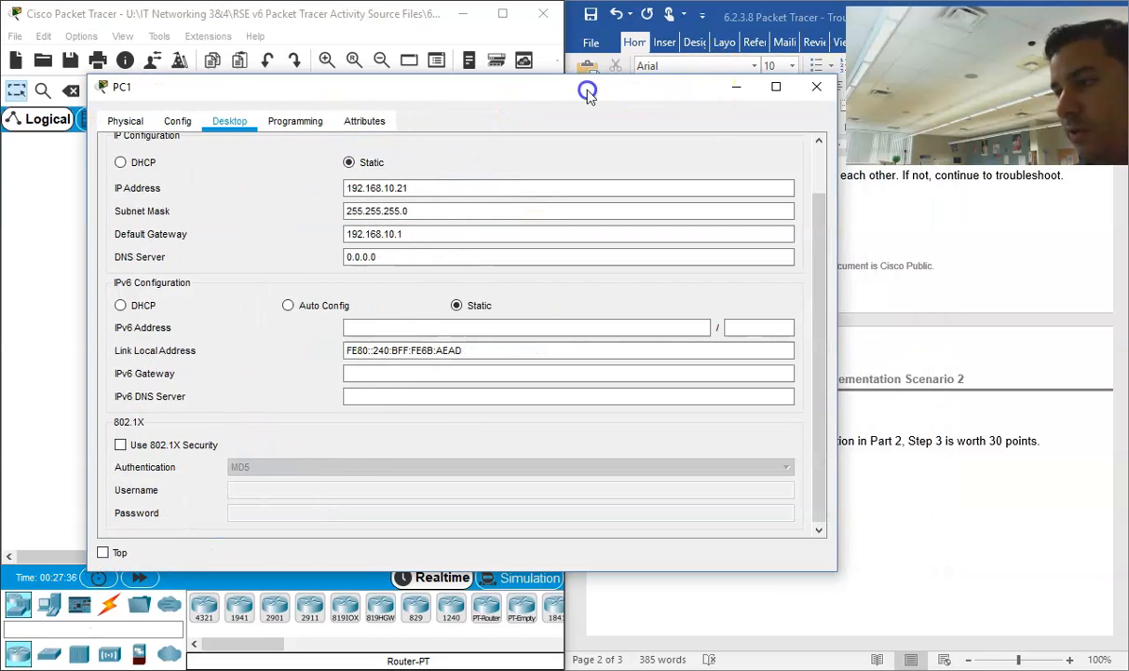
left_click(226, 119)
left_click(131, 118)
left_click(222, 122)
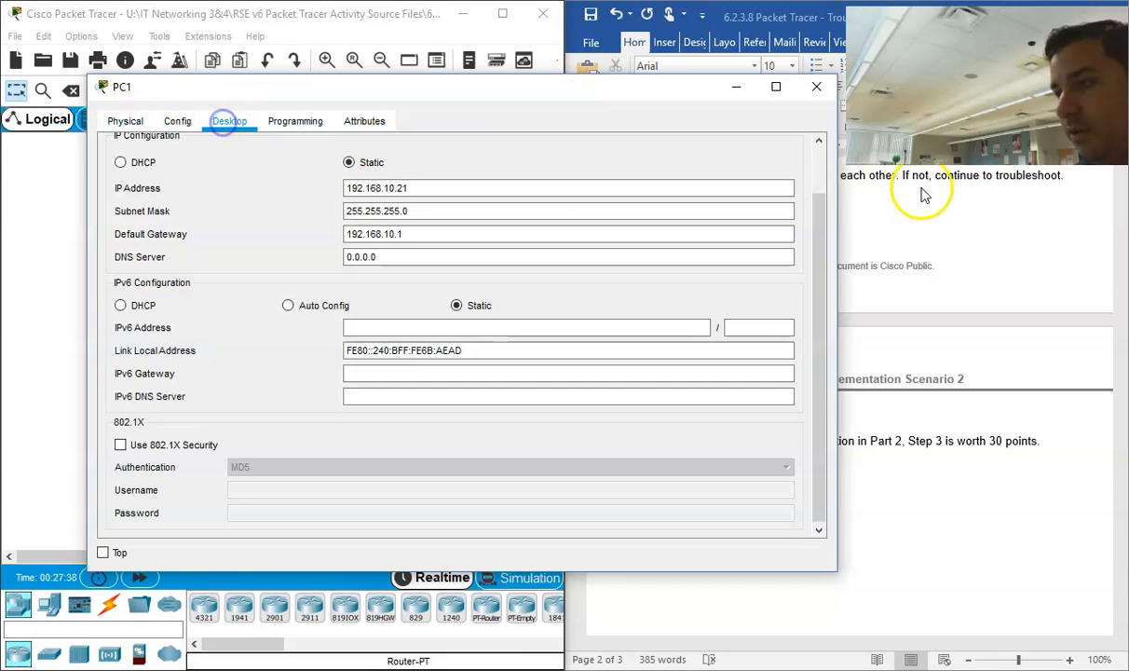
Step: Close PC1's IP configuration, open its Command Prompt and dock the PC1 window beside the Word document
scroll(789, 172, "up", 2)
left_click(789, 147)
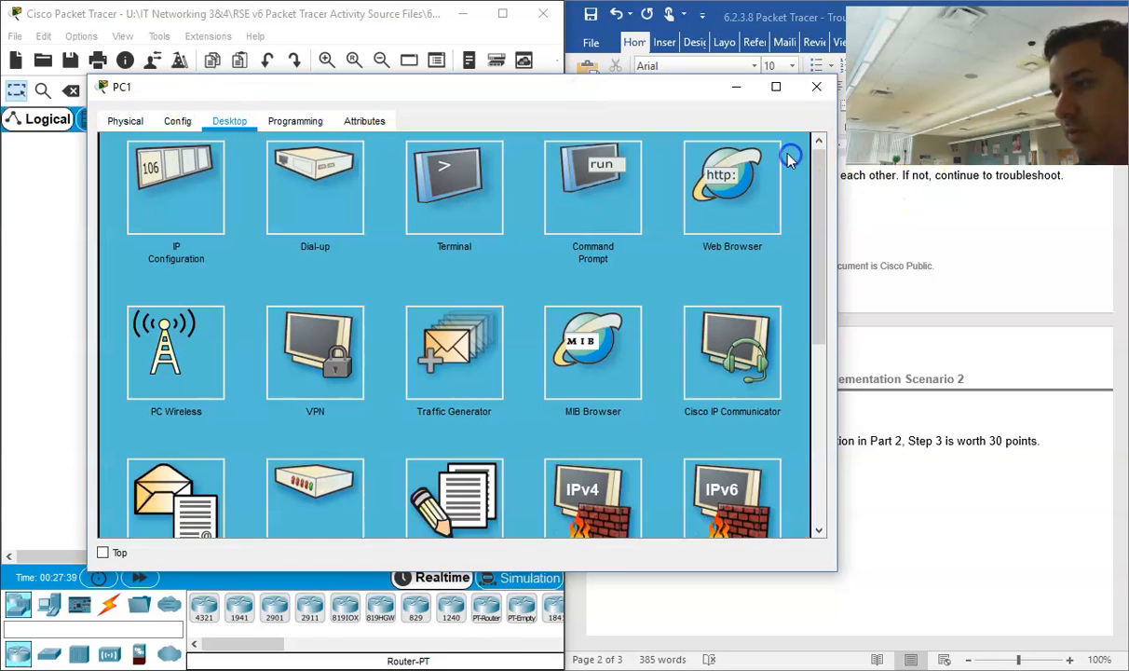
left_click(570, 191)
left_click_drag(601, 90, 1070, 200)
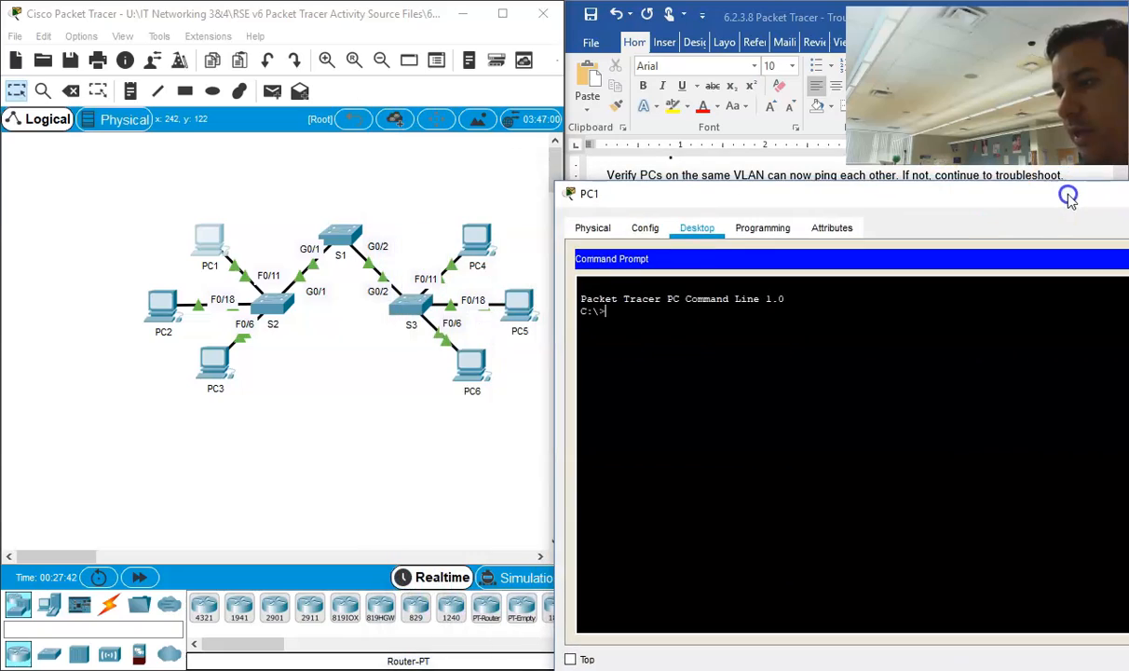
left_click_drag(750, 196, 0, 208)
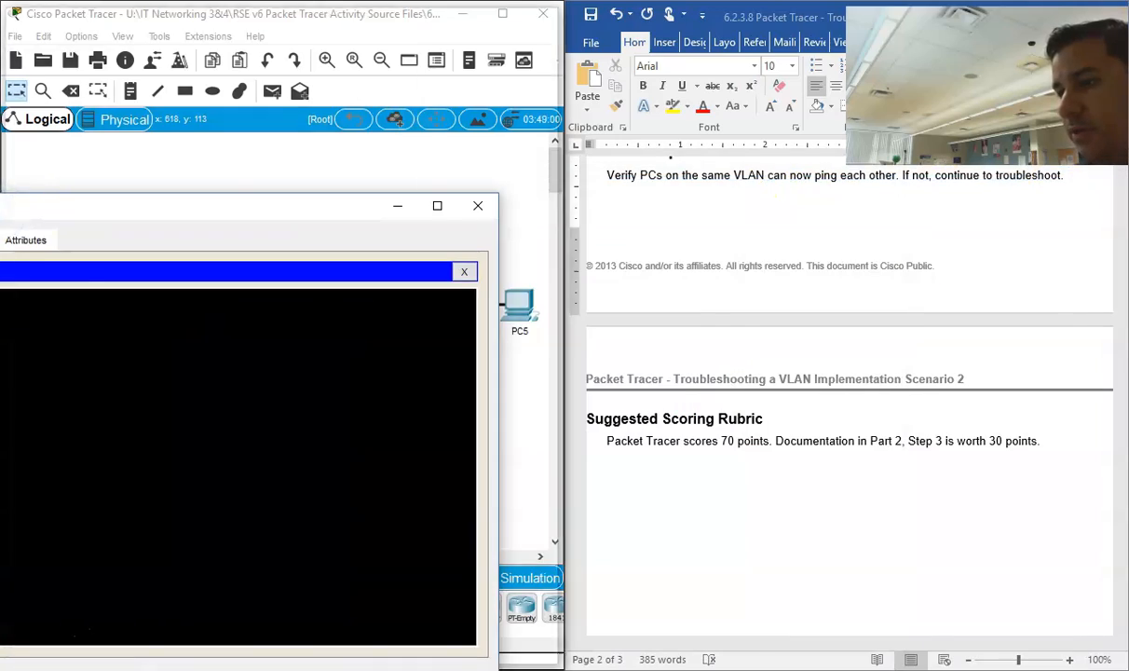
Step: Look up PC4's address in the Addressing Table and ping 192.168.10.24 from PC1
scroll(740, 345, "up", 15)
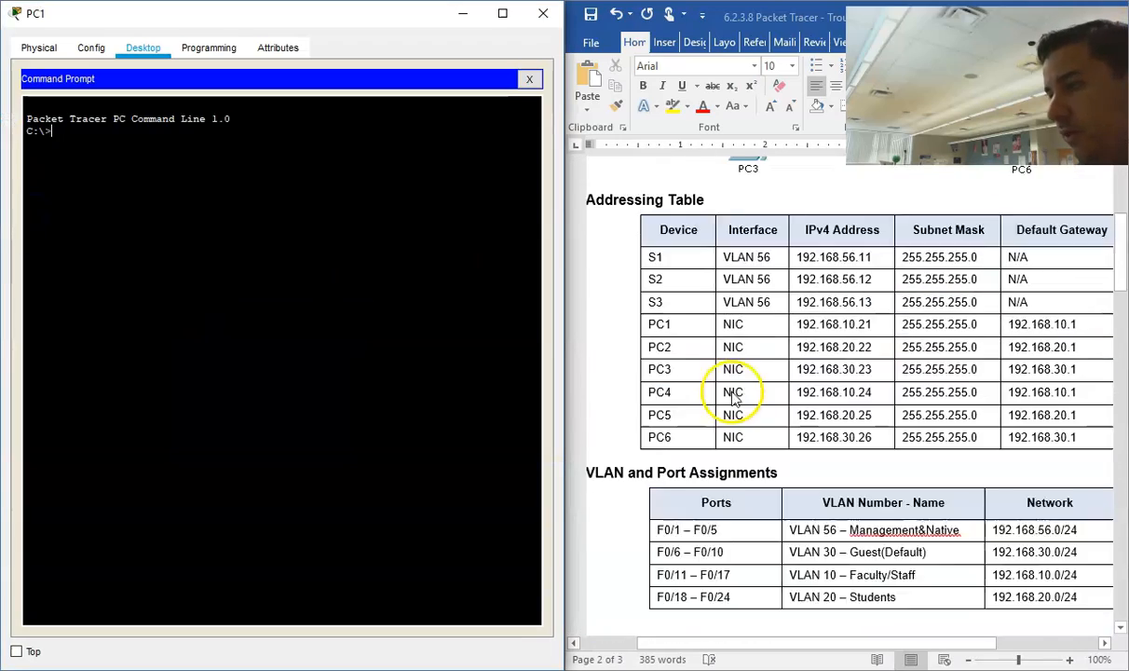
scroll(733, 396, "up", 1)
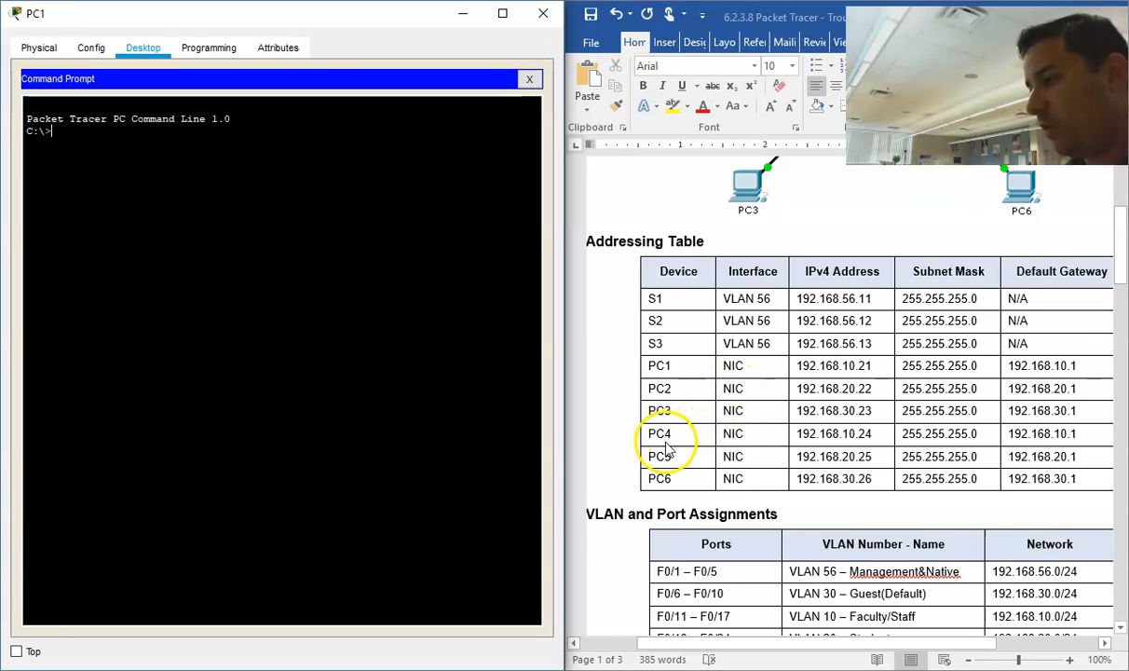
scroll(676, 443, "down", 1)
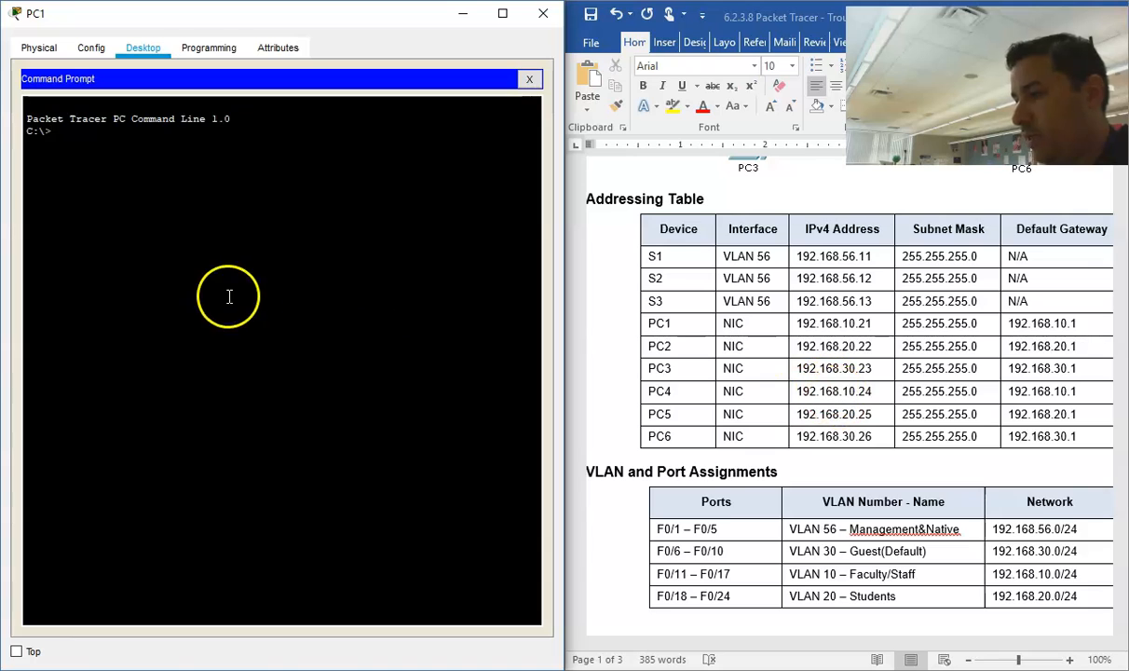
type("ping 1")
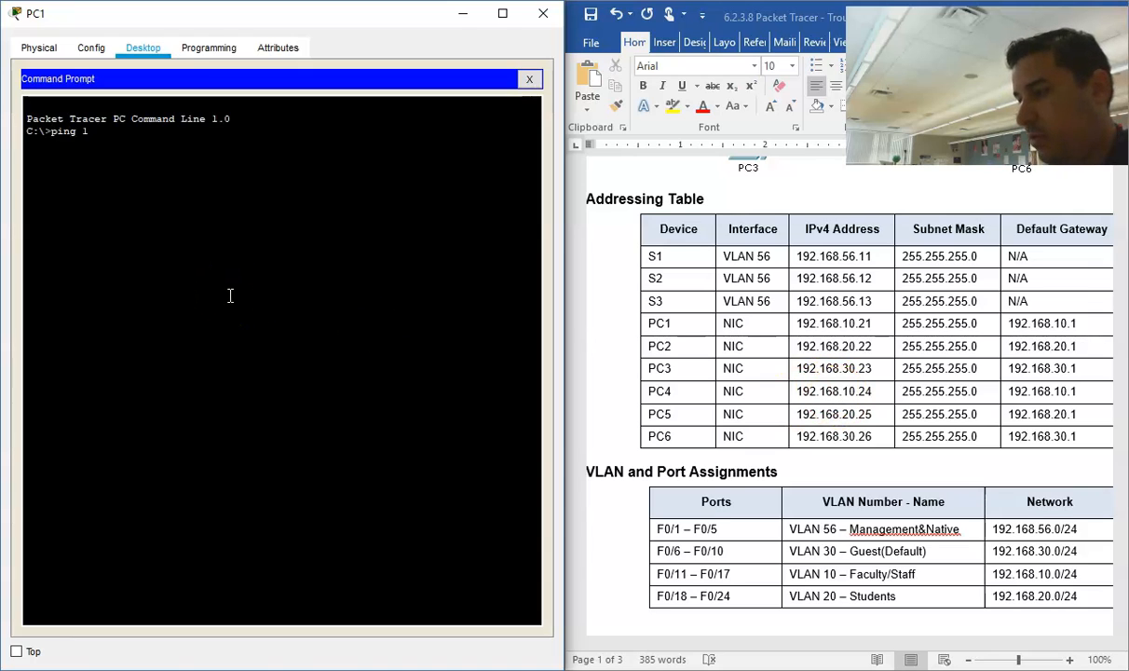
type("92.168.10.2")
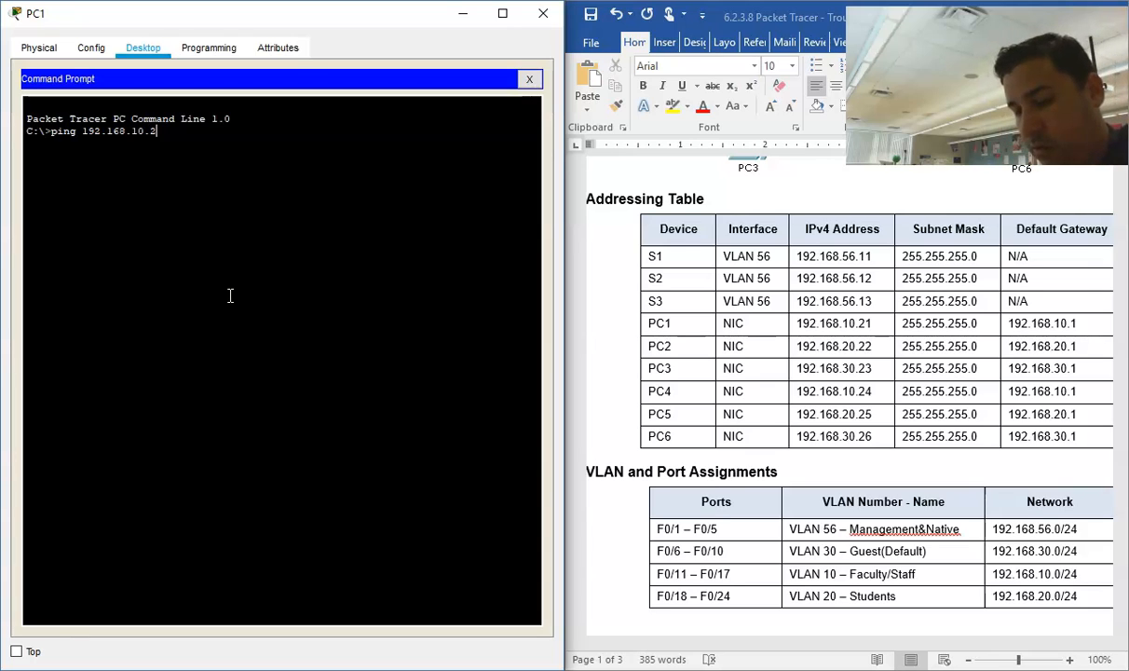
type("4")
key("Return")
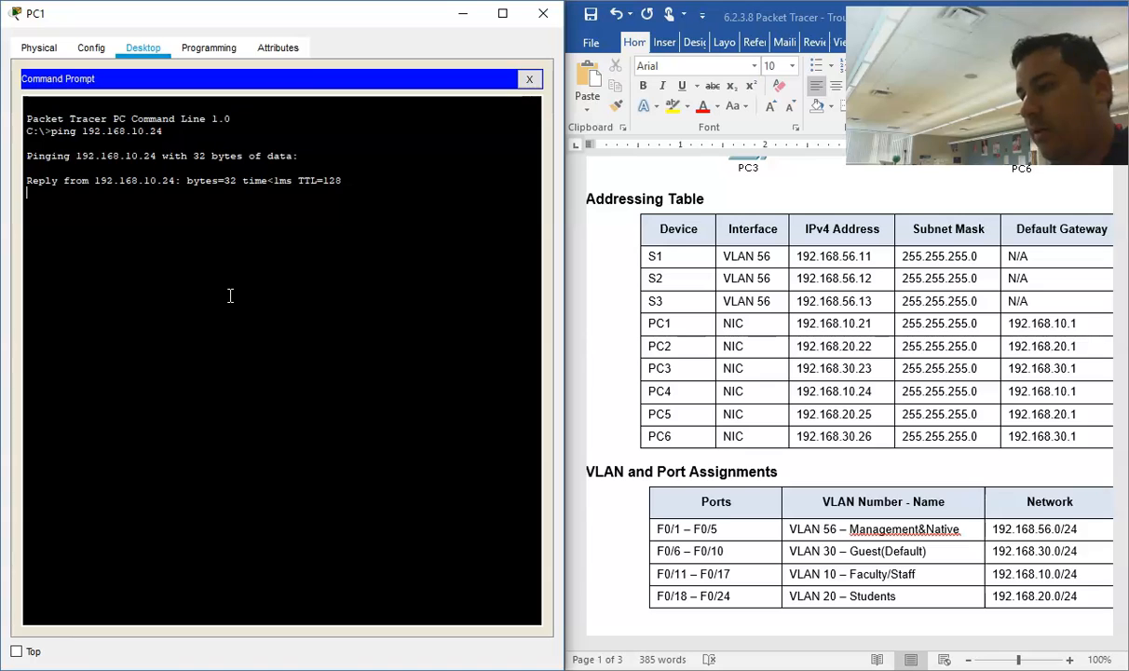
Step: Ping PC5 at 192.168.20.25 from PC1 to test connectivity across different VLANs
left_click(251, 290)
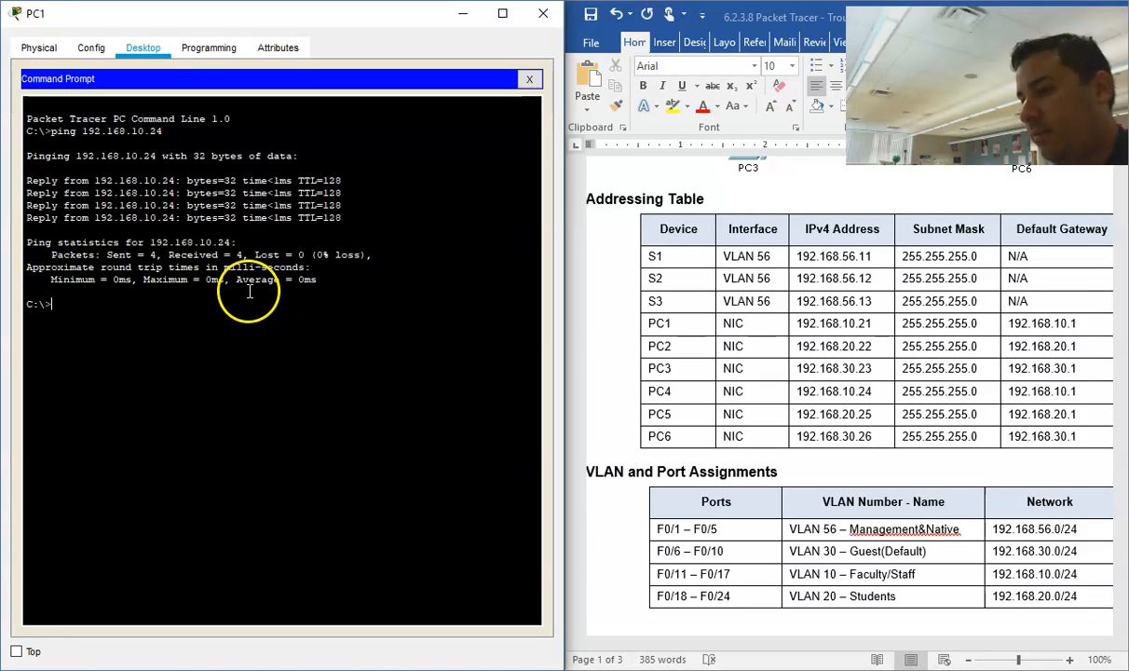
key("Up")
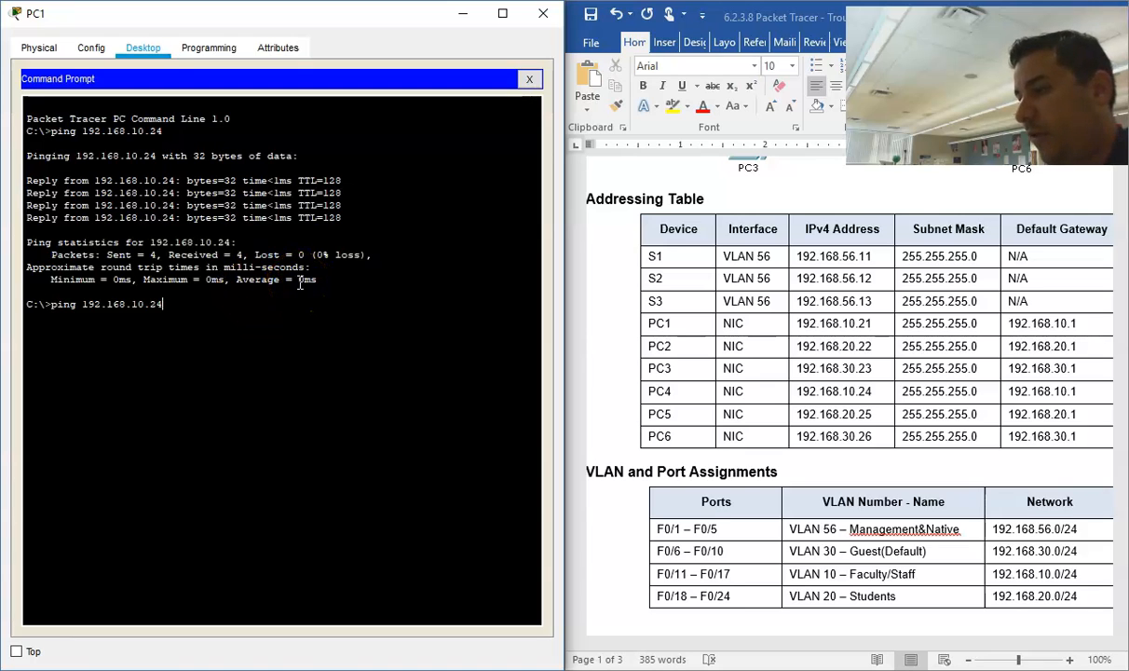
key("BackSpace")
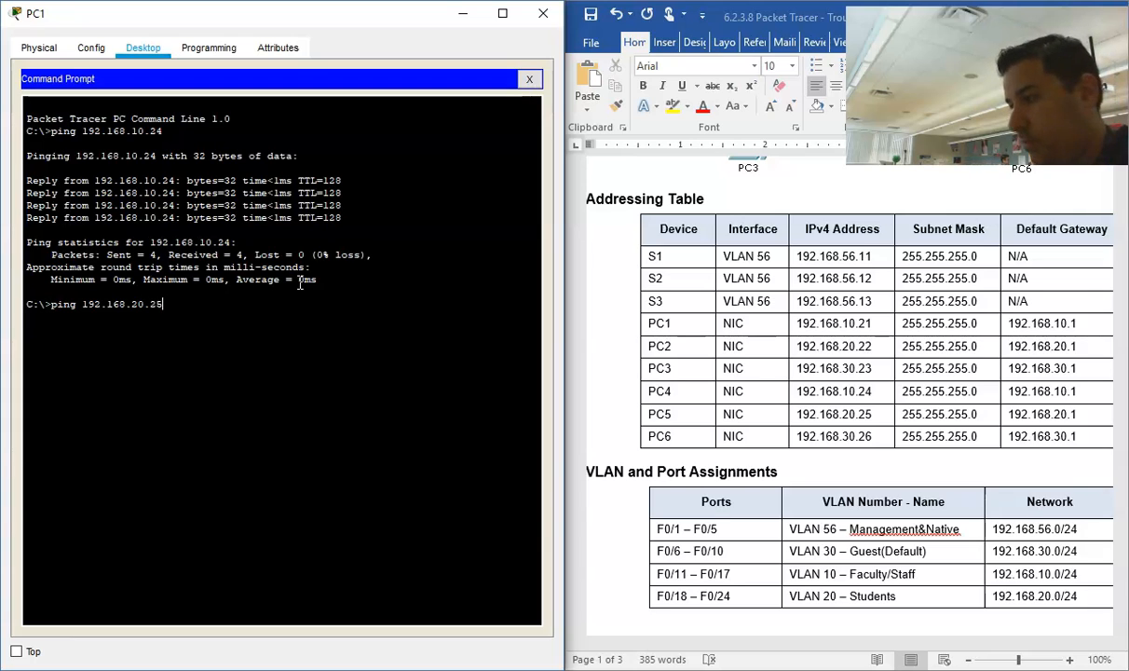
key("Return")
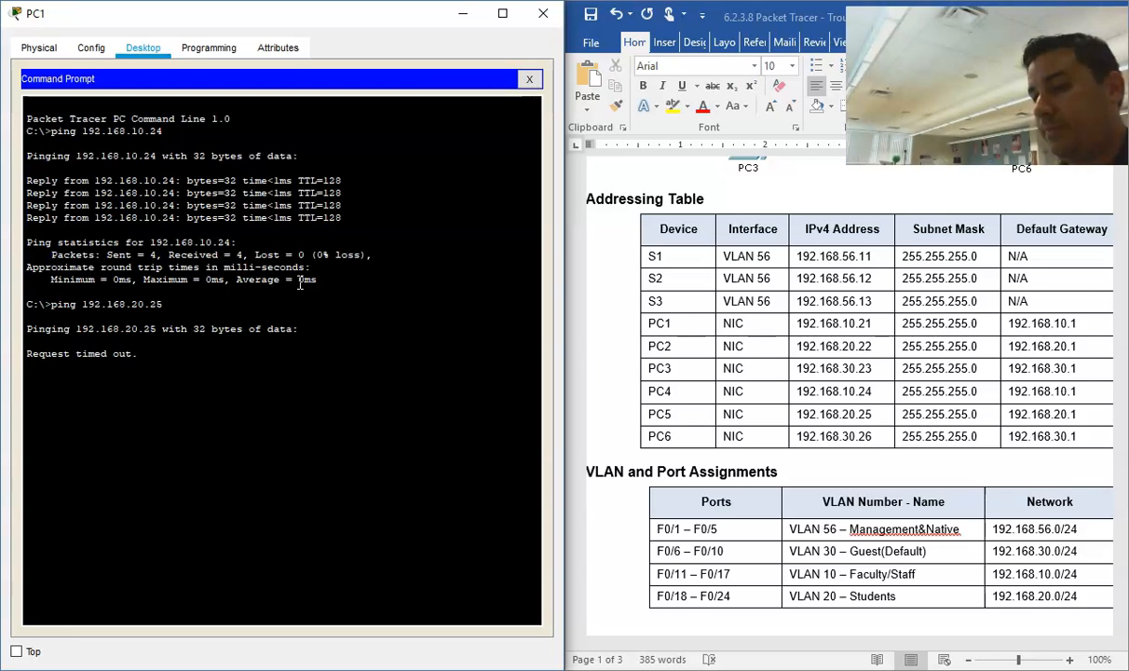
Step: Close PC1's Command Prompt and its device window to return to the topology
mouse_move(247, 16)
left_mouse_down()
mouse_move(581, 28)
mouse_move(209, 34)
mouse_move(231, 29)
left_mouse_up()
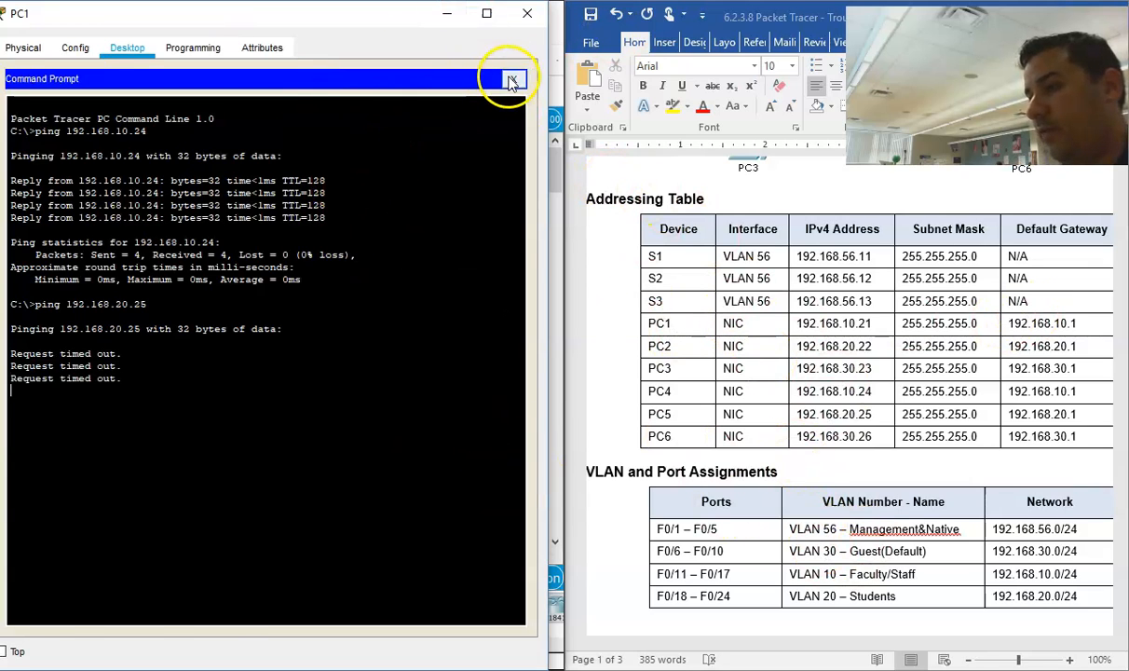
left_click(511, 80)
left_click(526, 13)
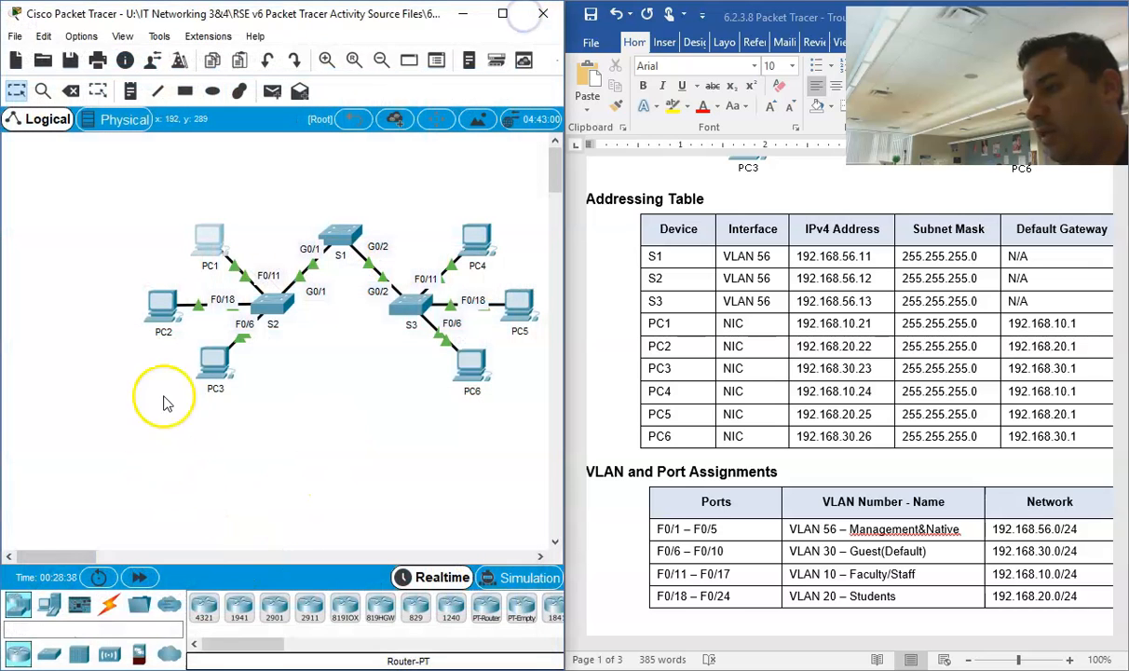